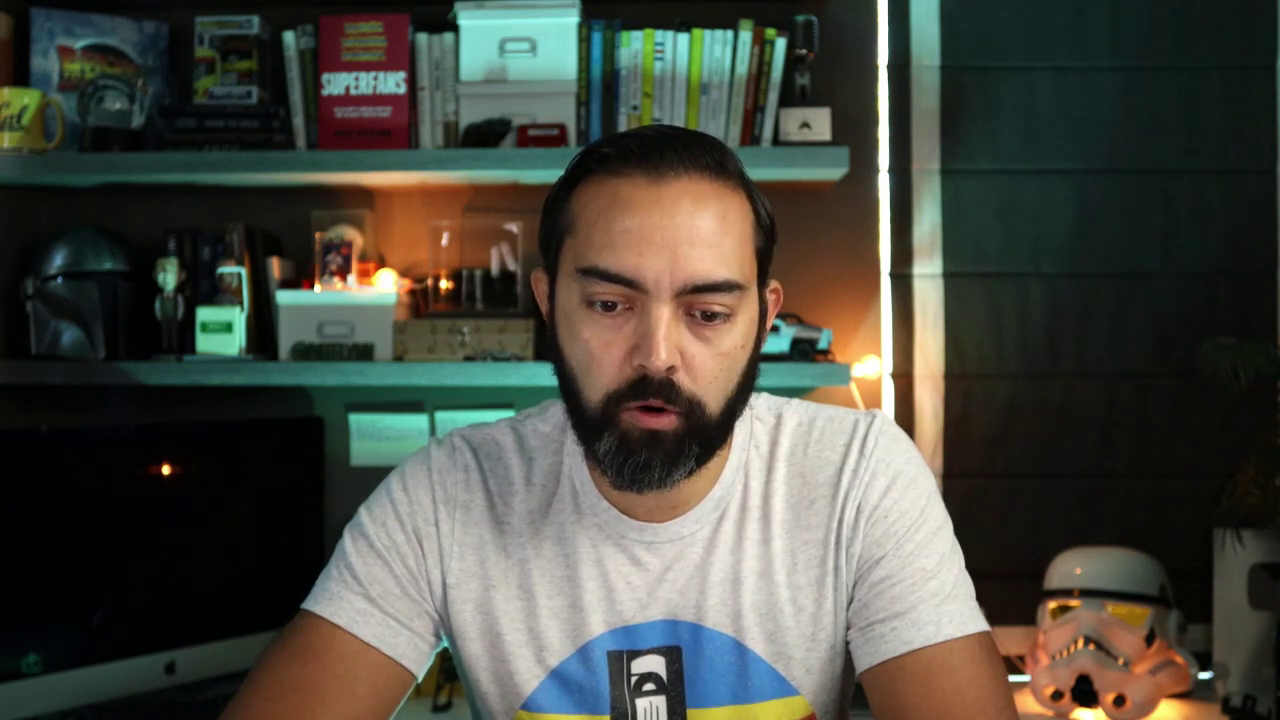
Step: Upload the video file email-marketing-software.mp4 from the 0-Working folder
left_click(640, 490)
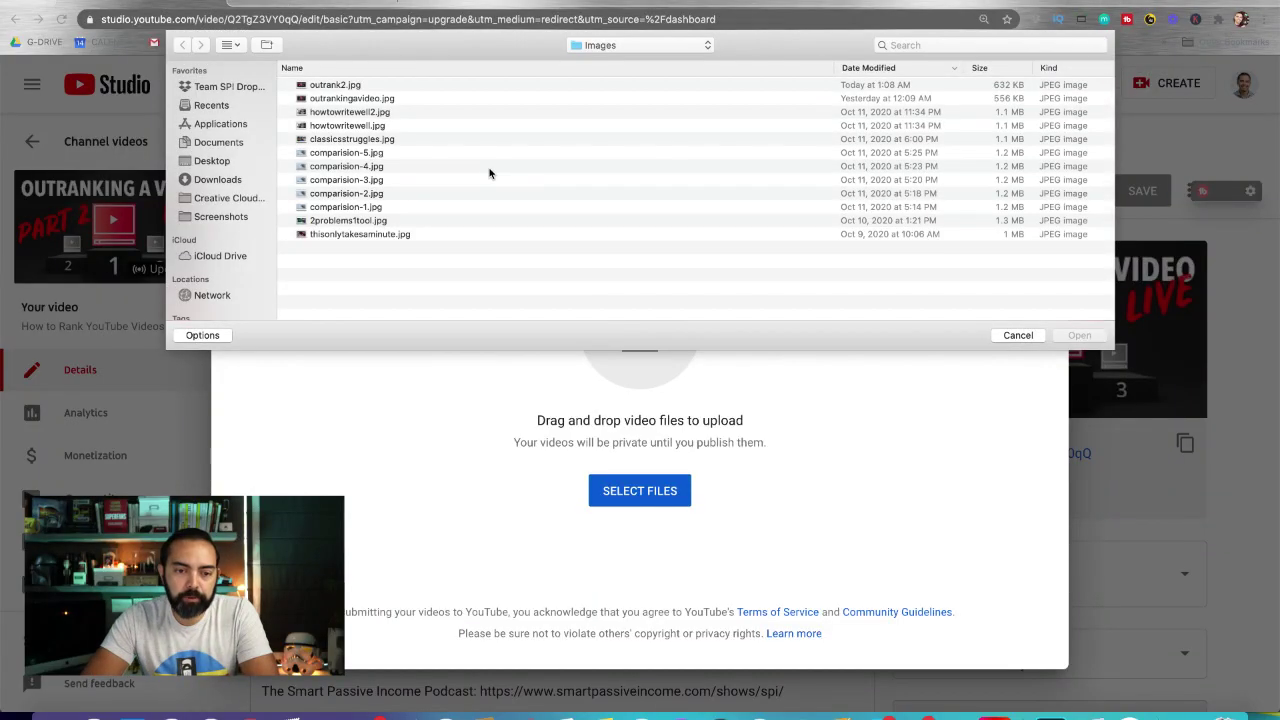
left_click(628, 44)
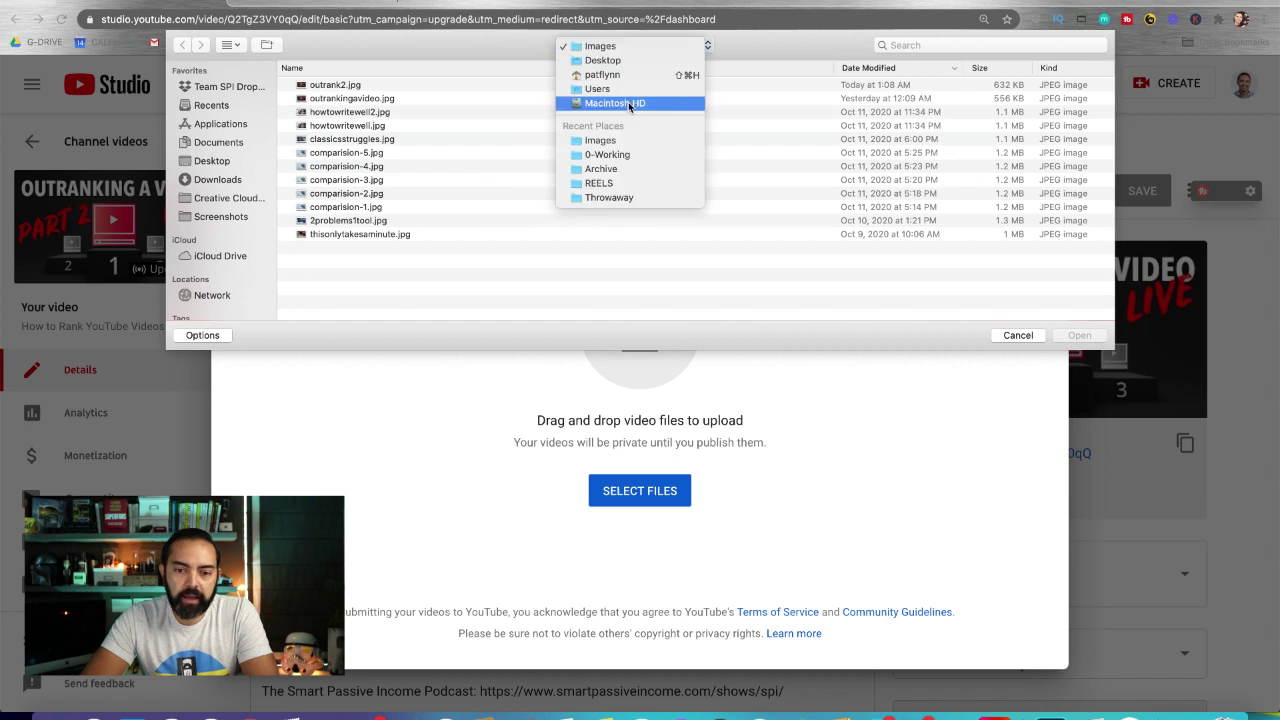
left_click(624, 157)
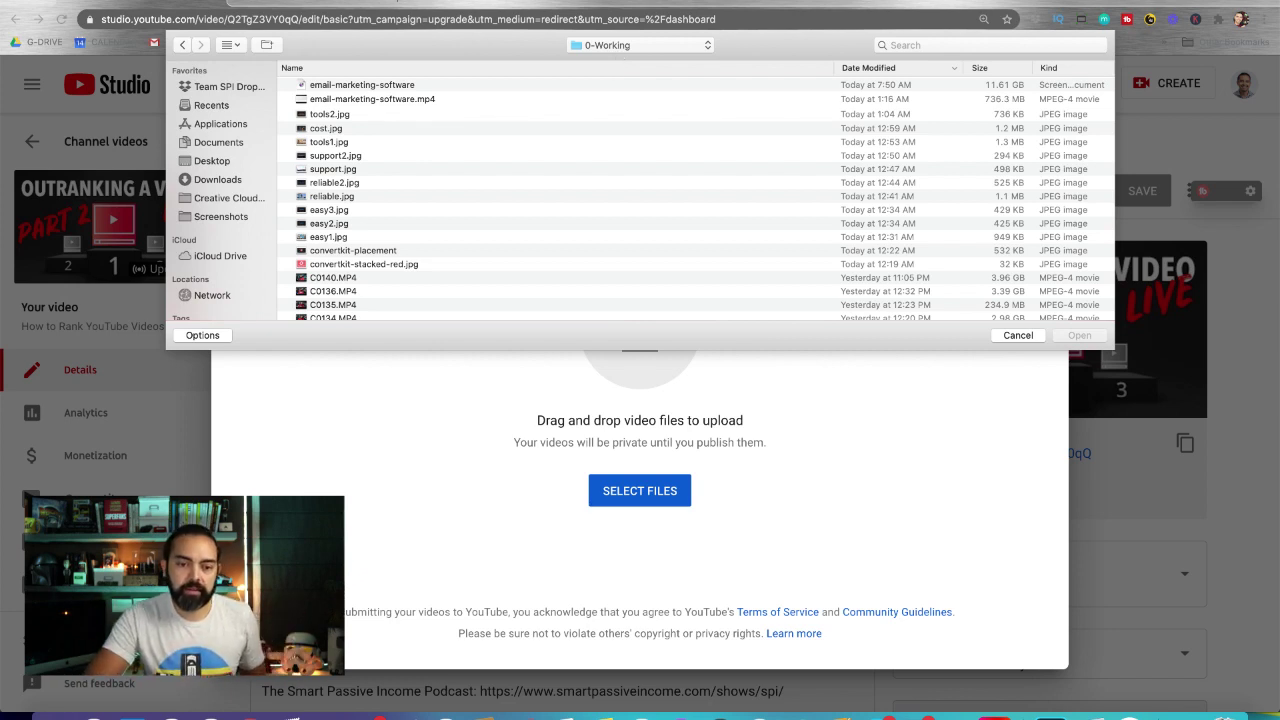
scroll(400, 208, "down", 1)
scroll(345, 287, "up", 1)
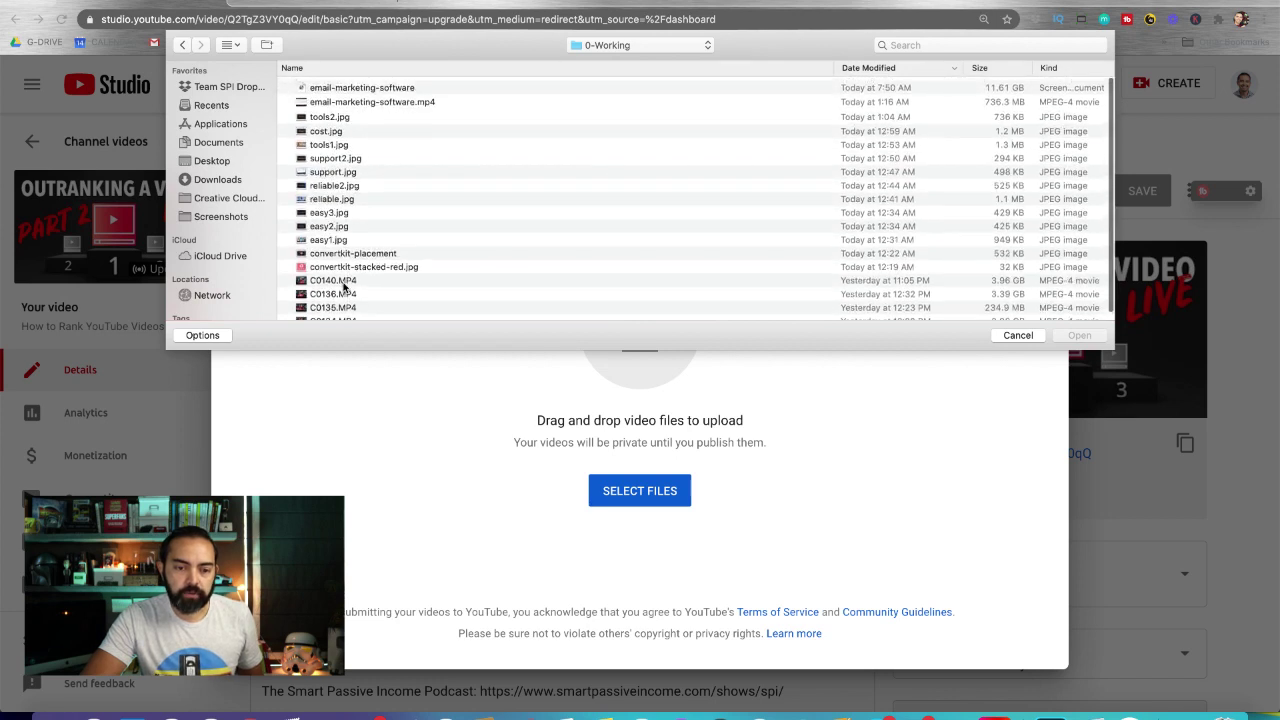
left_click(402, 101)
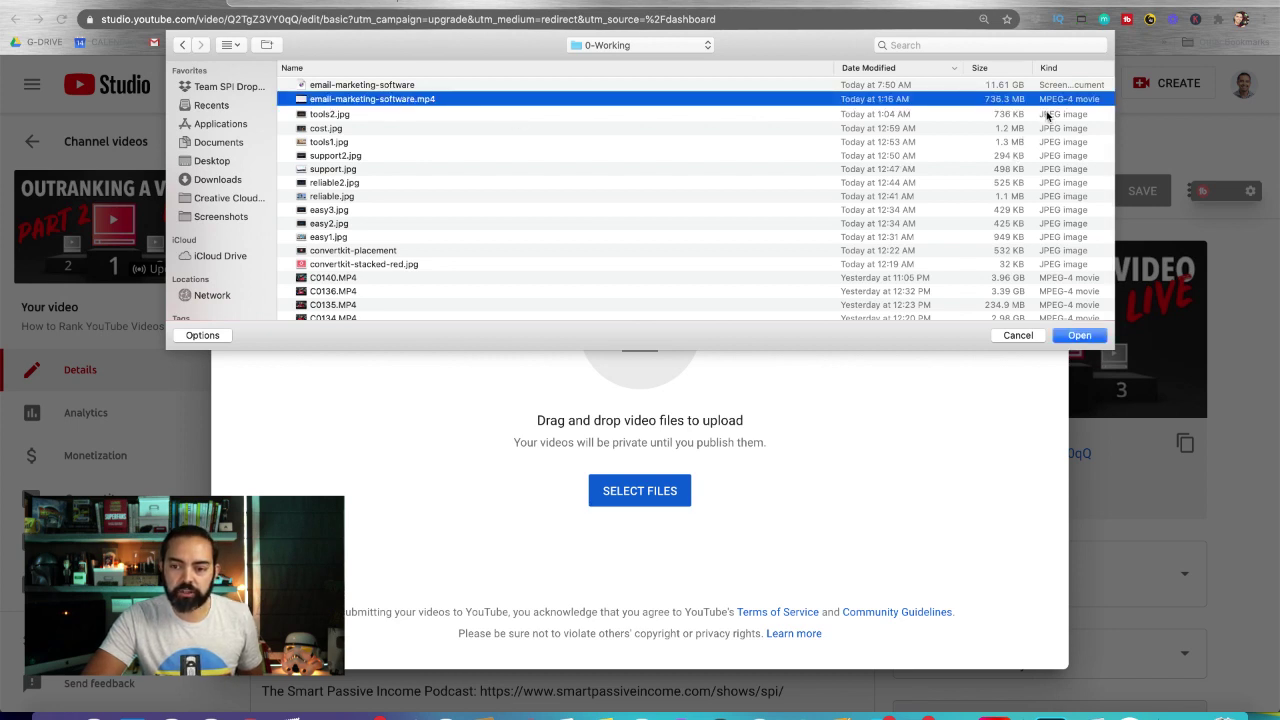
left_click(1080, 336)
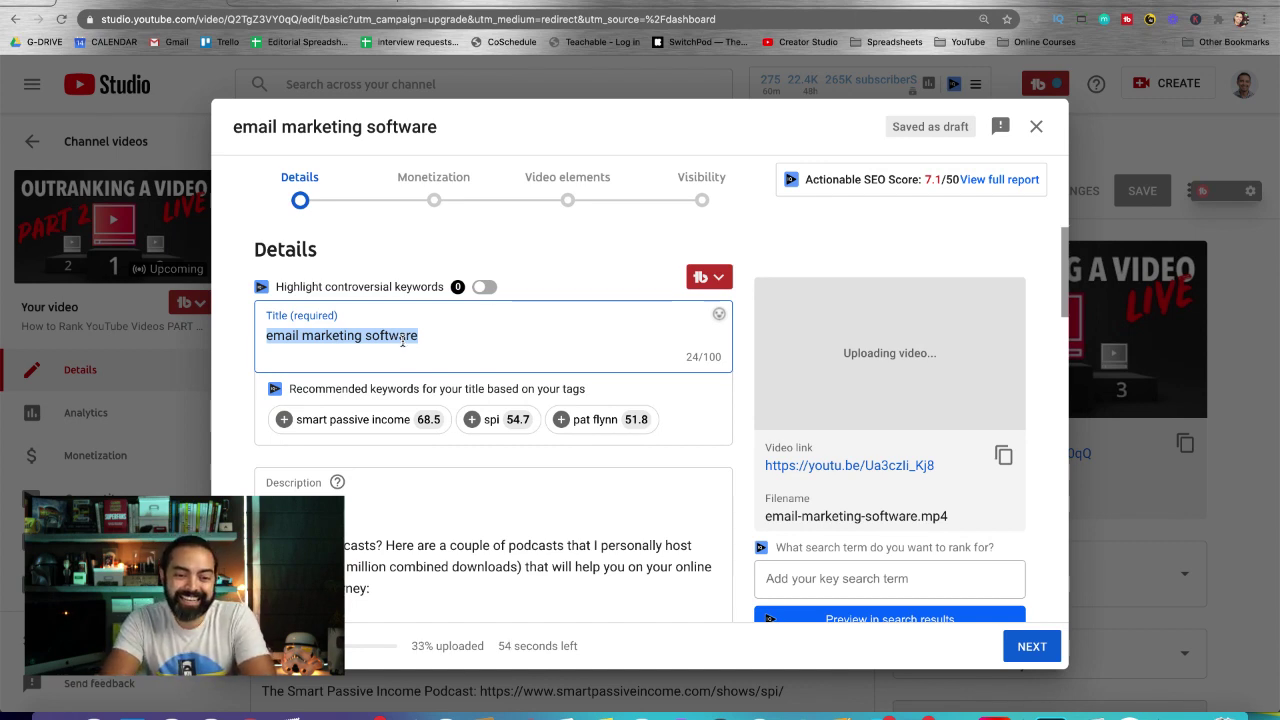
Step: Replace the uploaded video's title with "Best Email Marketing Software"
type("Best E")
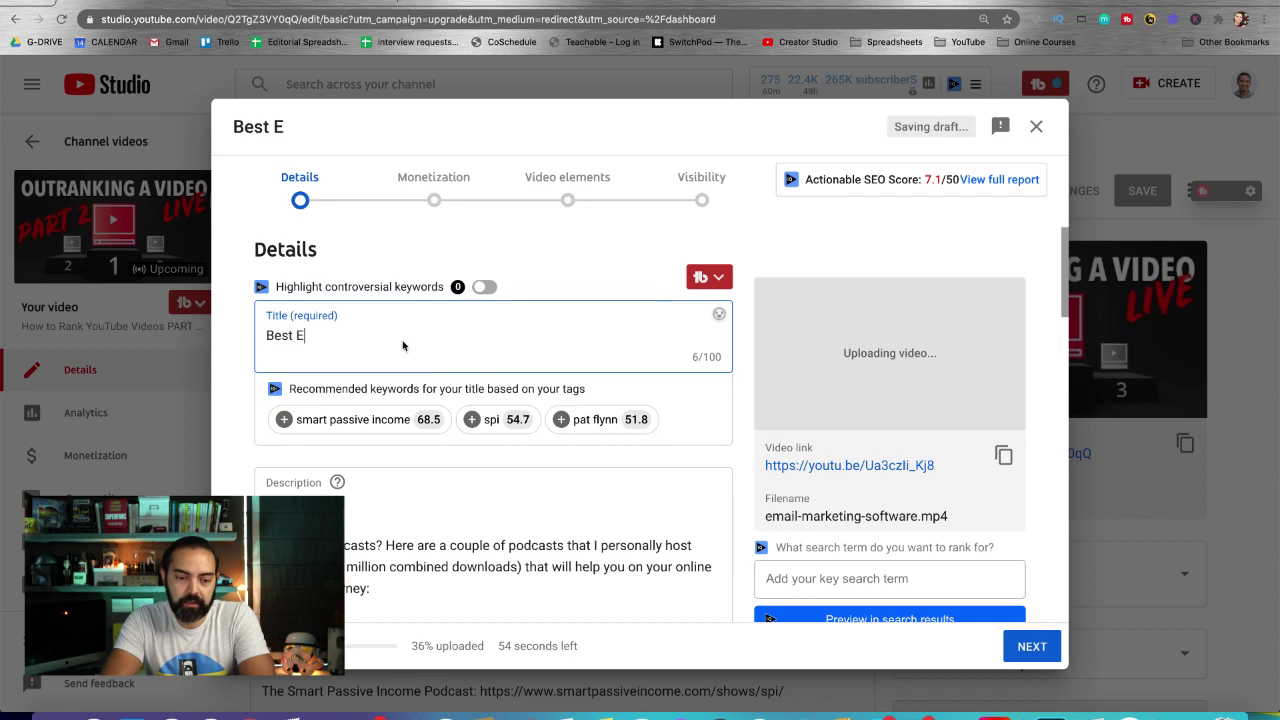
type("mail Marketing S")
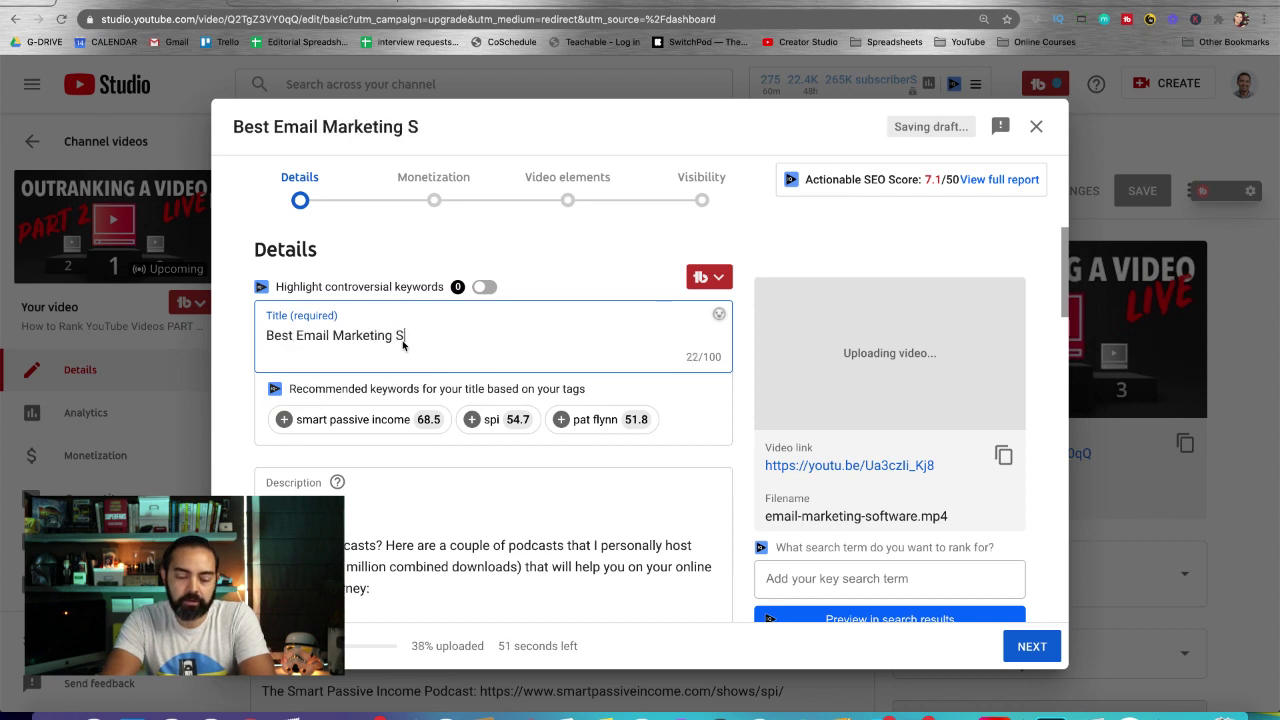
type("oftware")
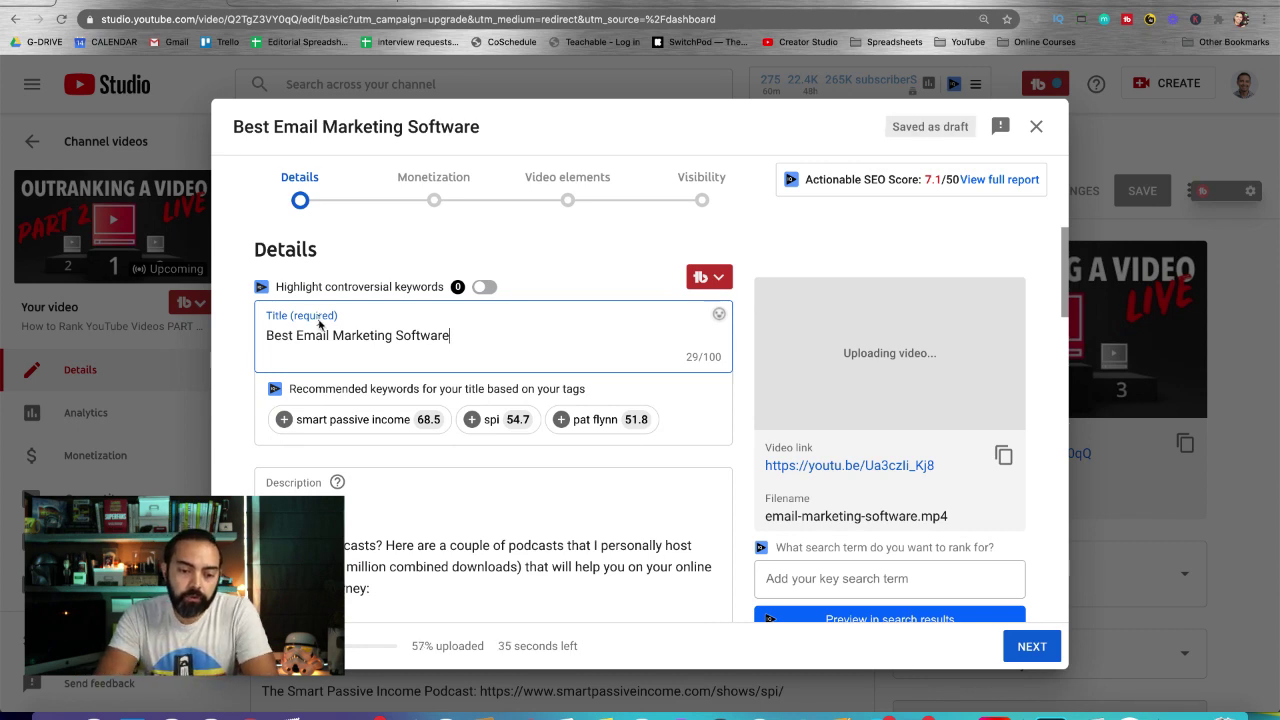
Step: Add "This is" at the start of the video title, before "Best"
left_click(266, 336)
type("This is")
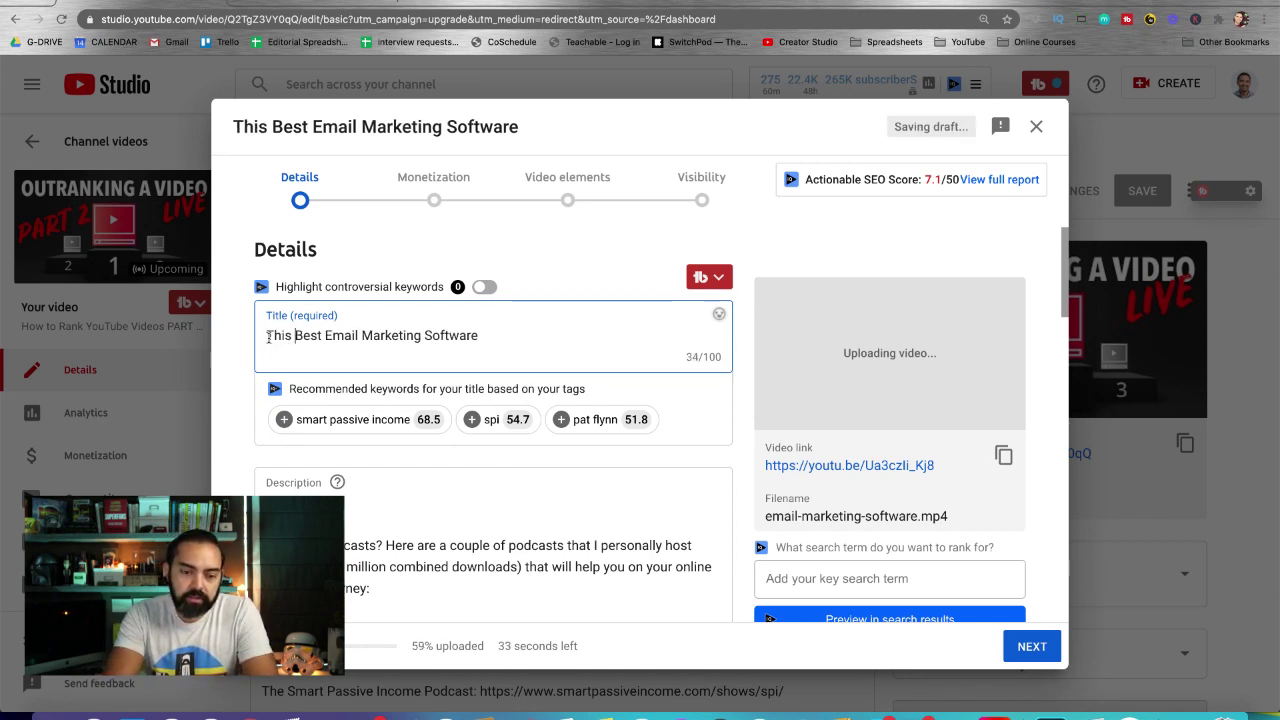
left_click(569, 332)
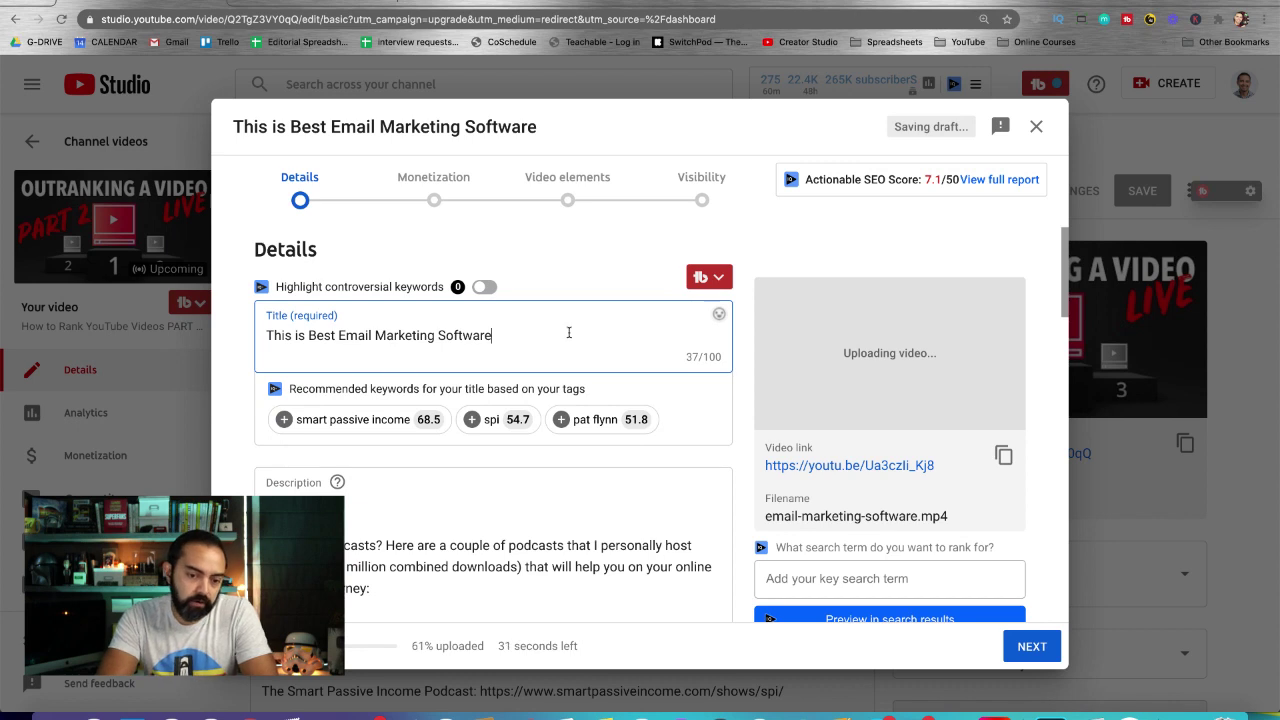
Step: Insert the word "ABSOLUTELY" before "Best" in the video title
left_click(309, 336)
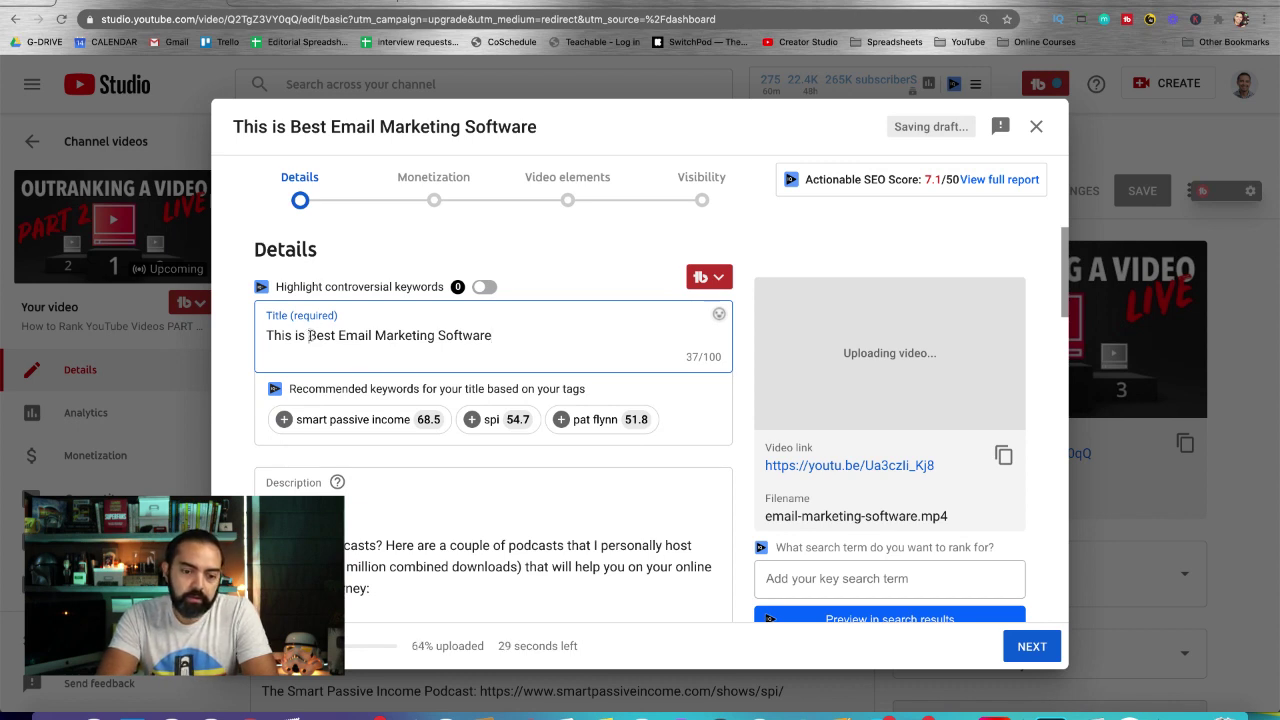
type("ABSOLUTELY")
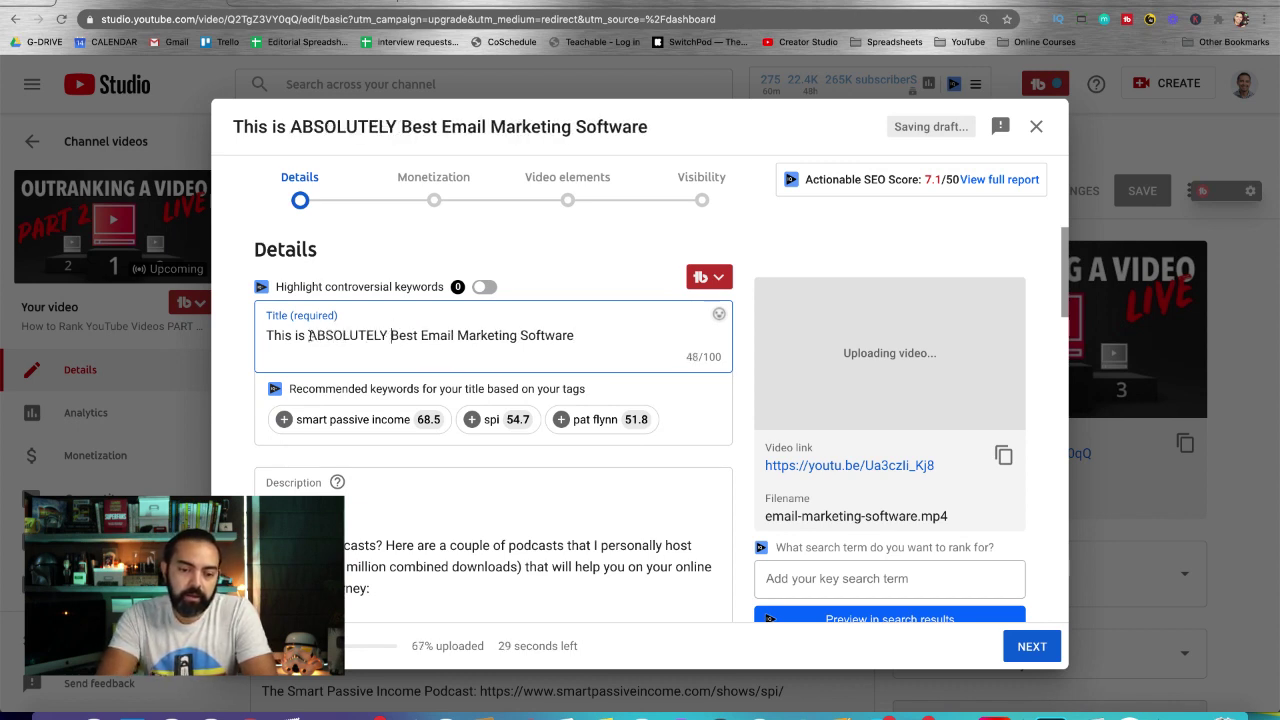
left_click(620, 345)
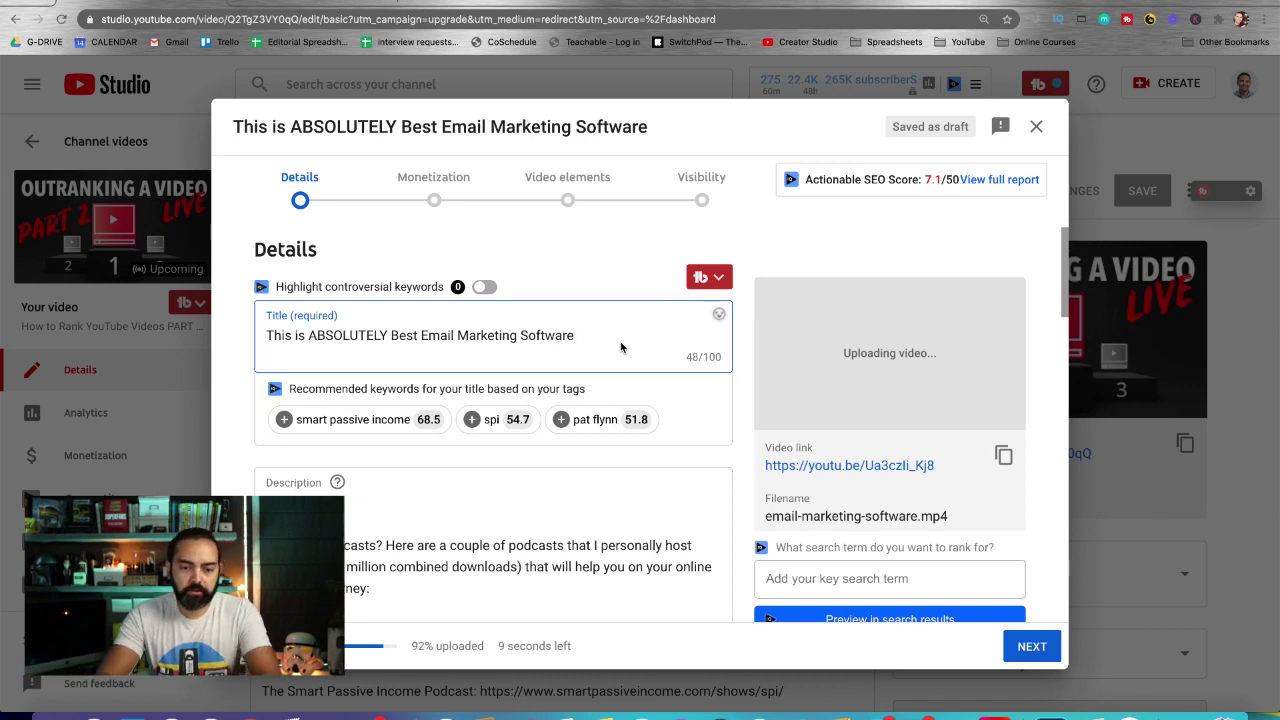
double_click(378, 336)
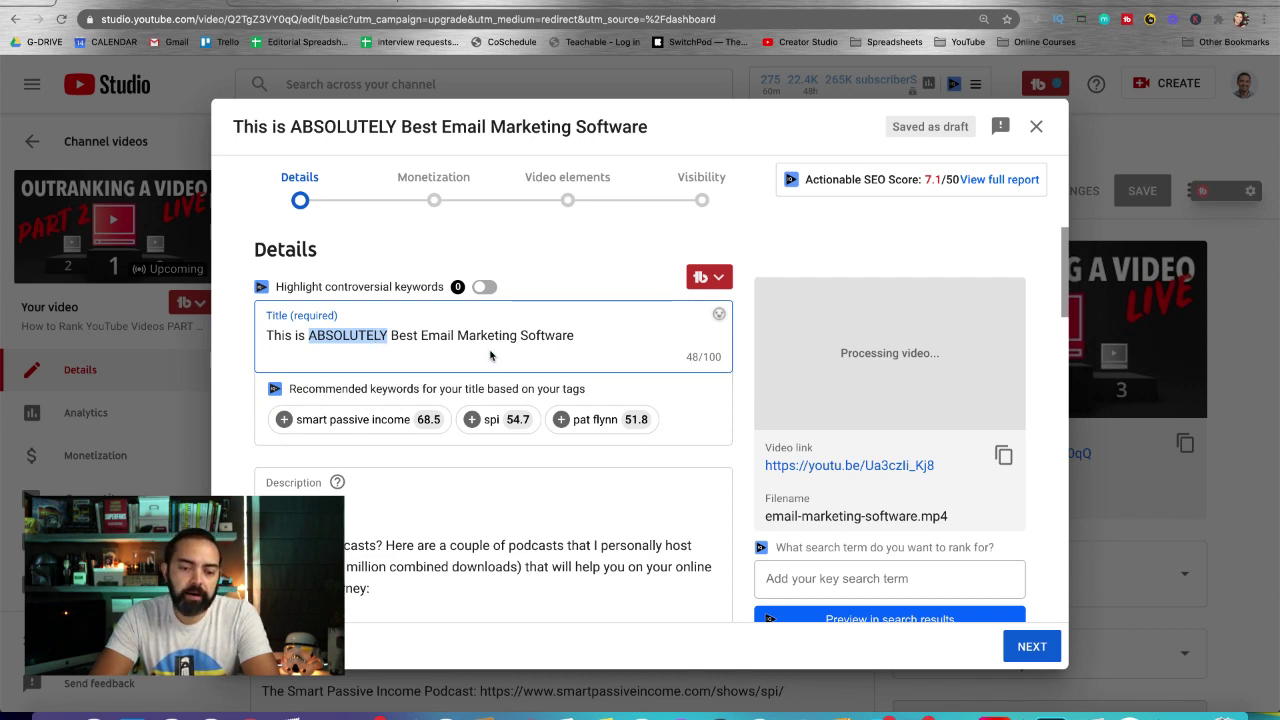
left_click(580, 341)
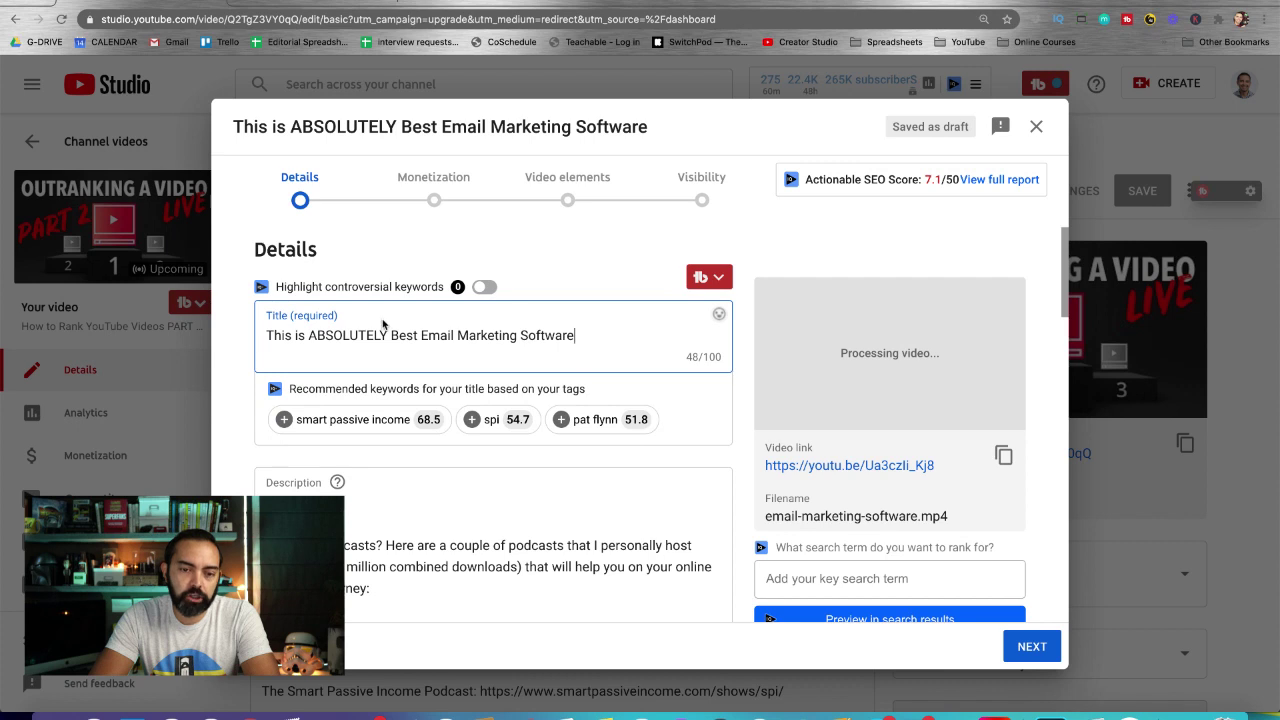
Step: Open YouTube in a new browser tab and search for "best streaming software for mac"
key("super+t")
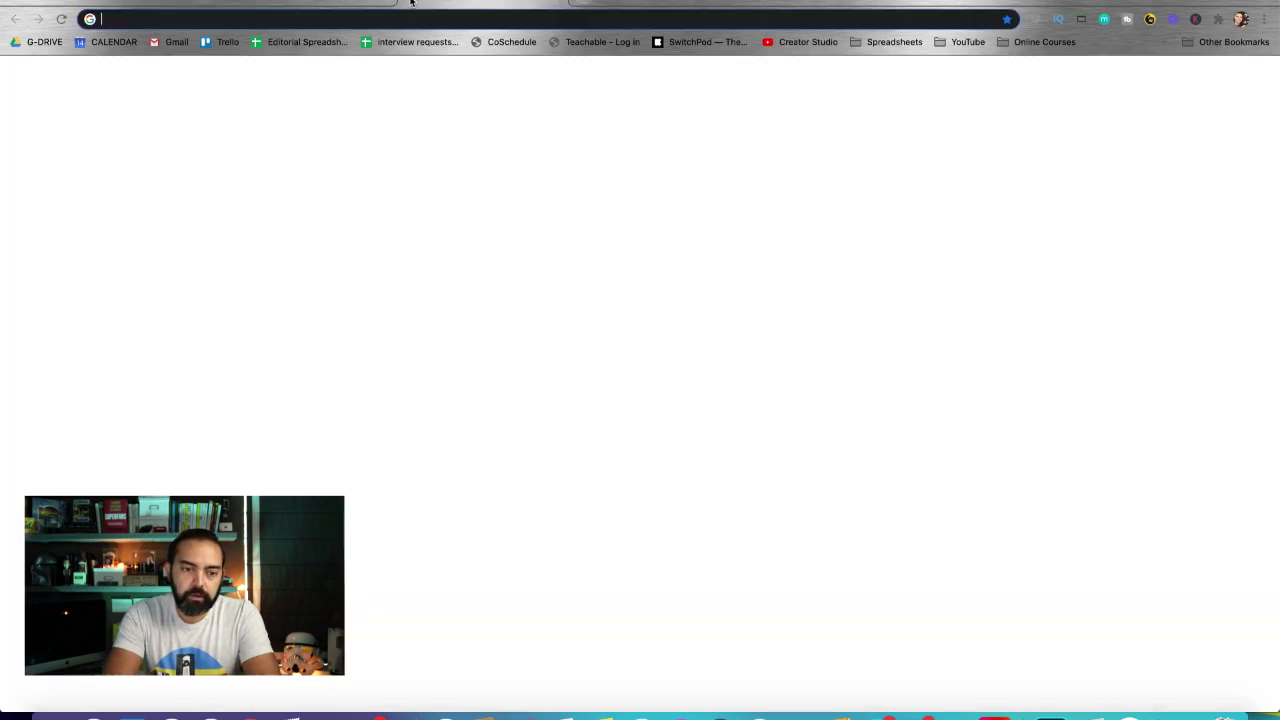
type("youtube")
key("Return")
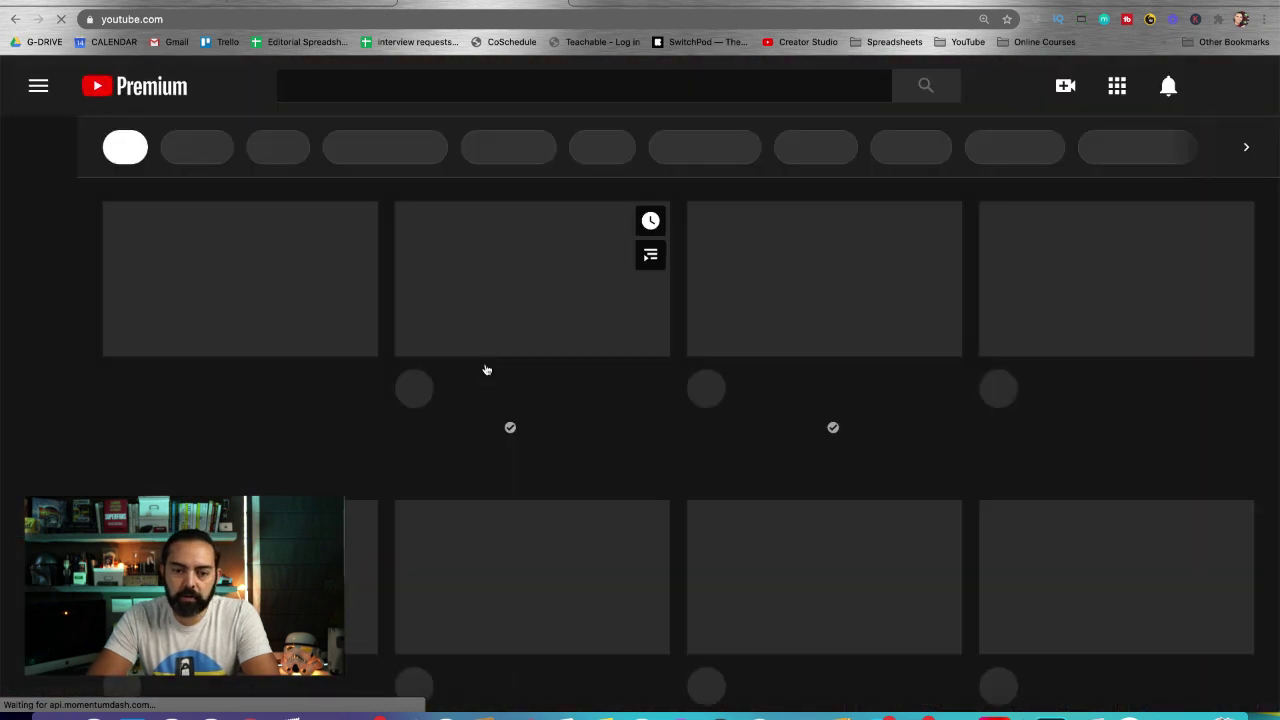
left_click(428, 85)
type("best ")
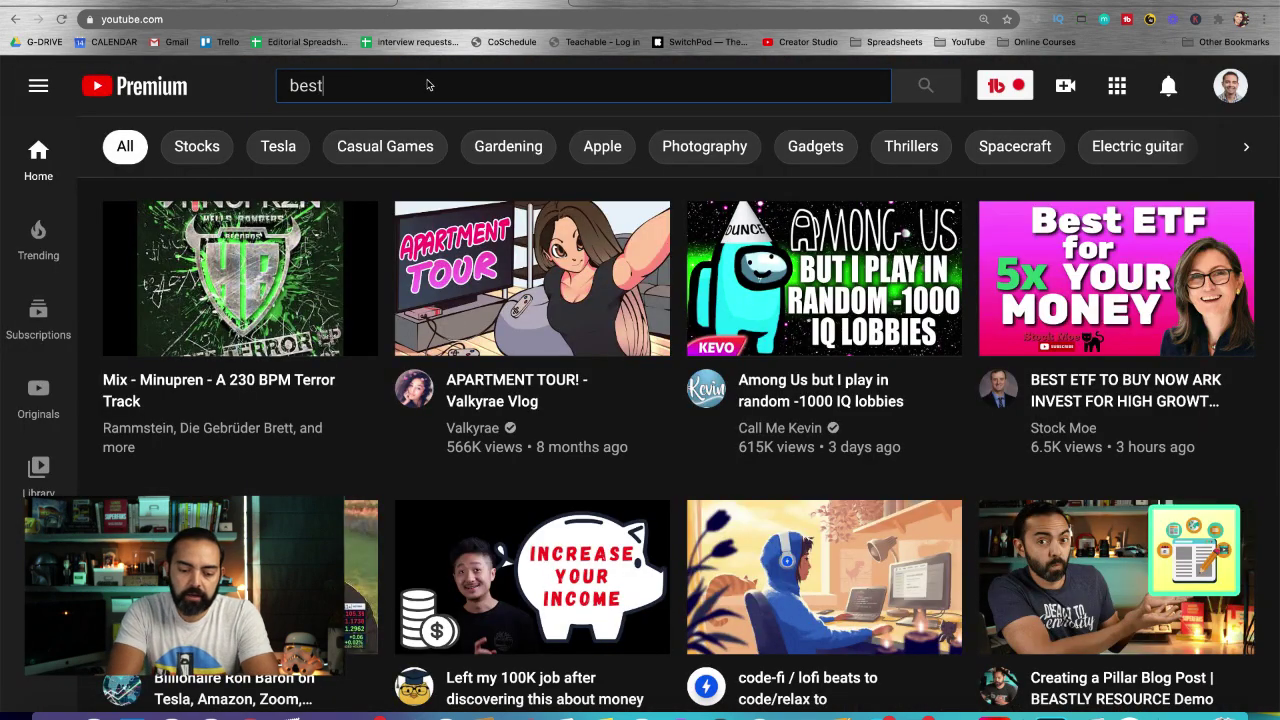
type("streaming")
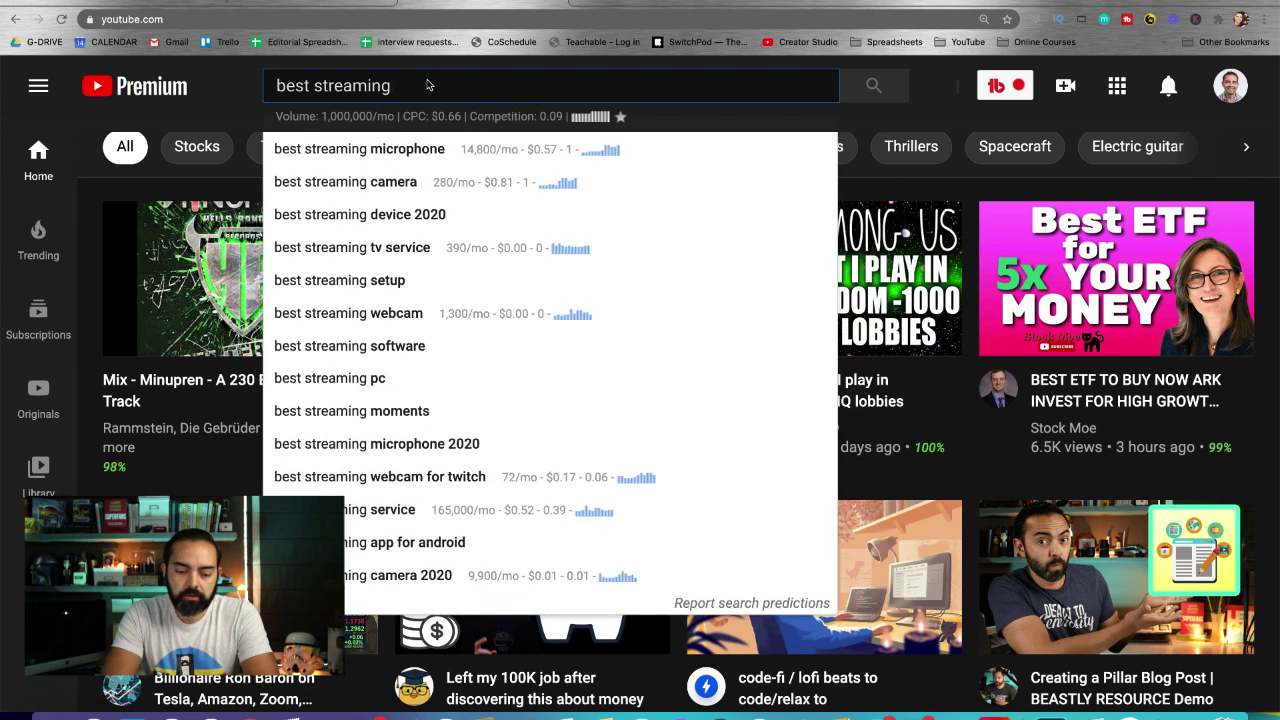
type(" software for mac")
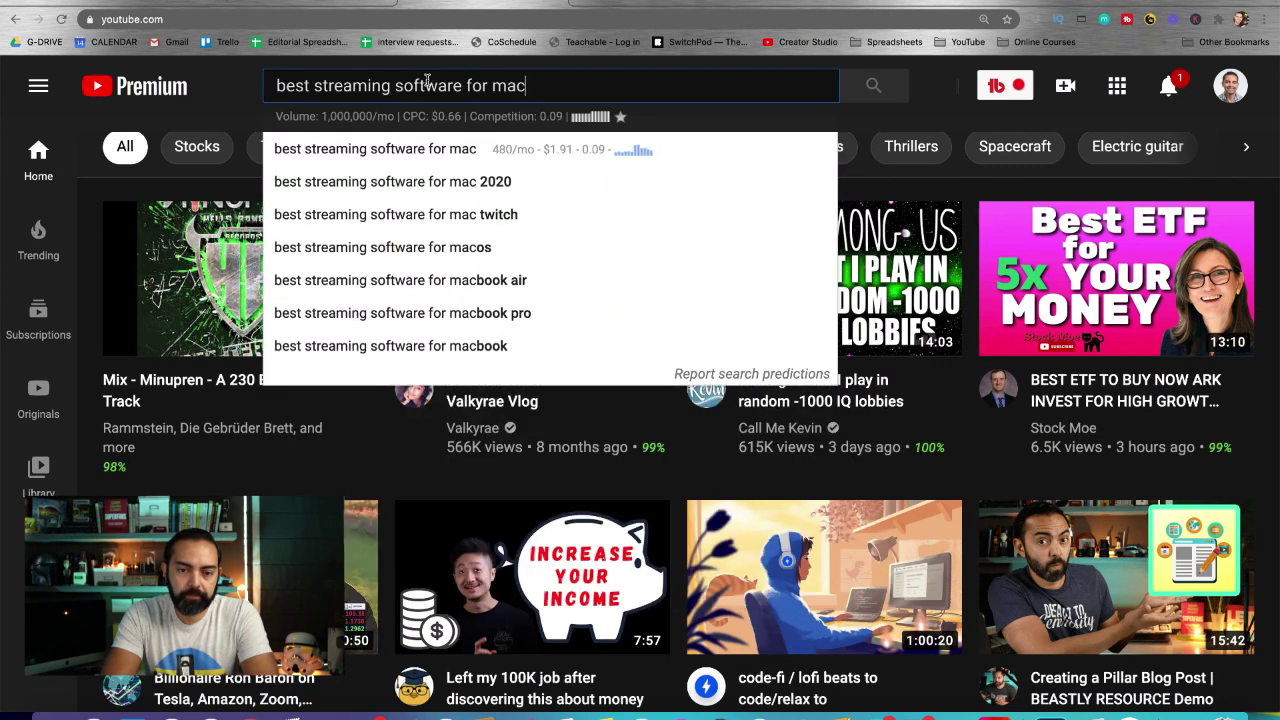
key("Return")
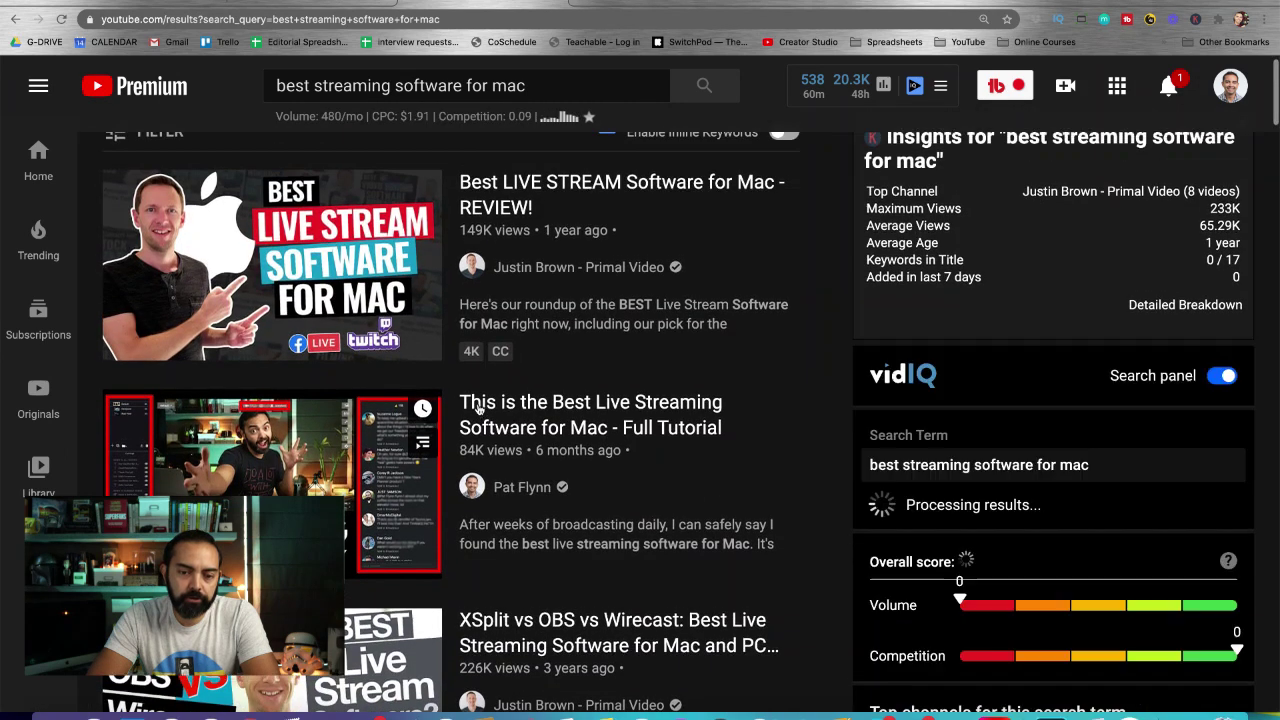
Step: Open the video "This is the Best Live Streaming Software for Mac - Full Tutorial" from the results and view its analytics
scroll(455, 283, "down", 1)
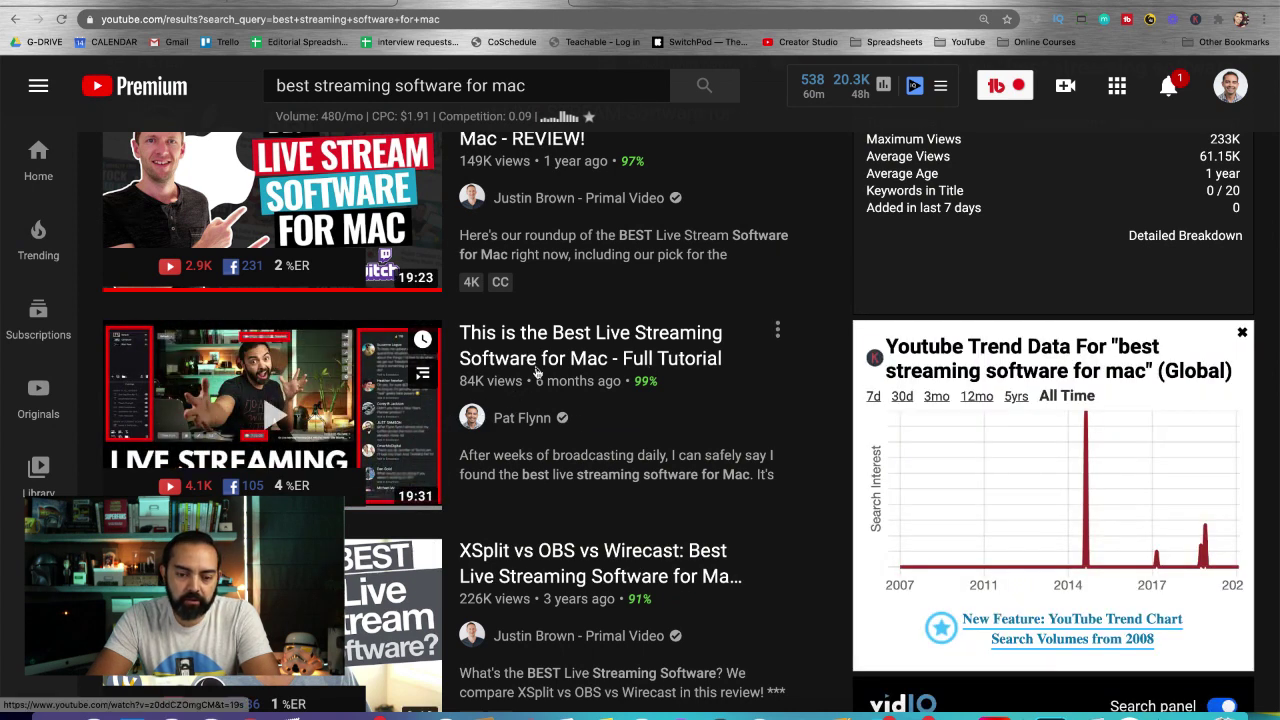
scroll(599, 377, "up", 2)
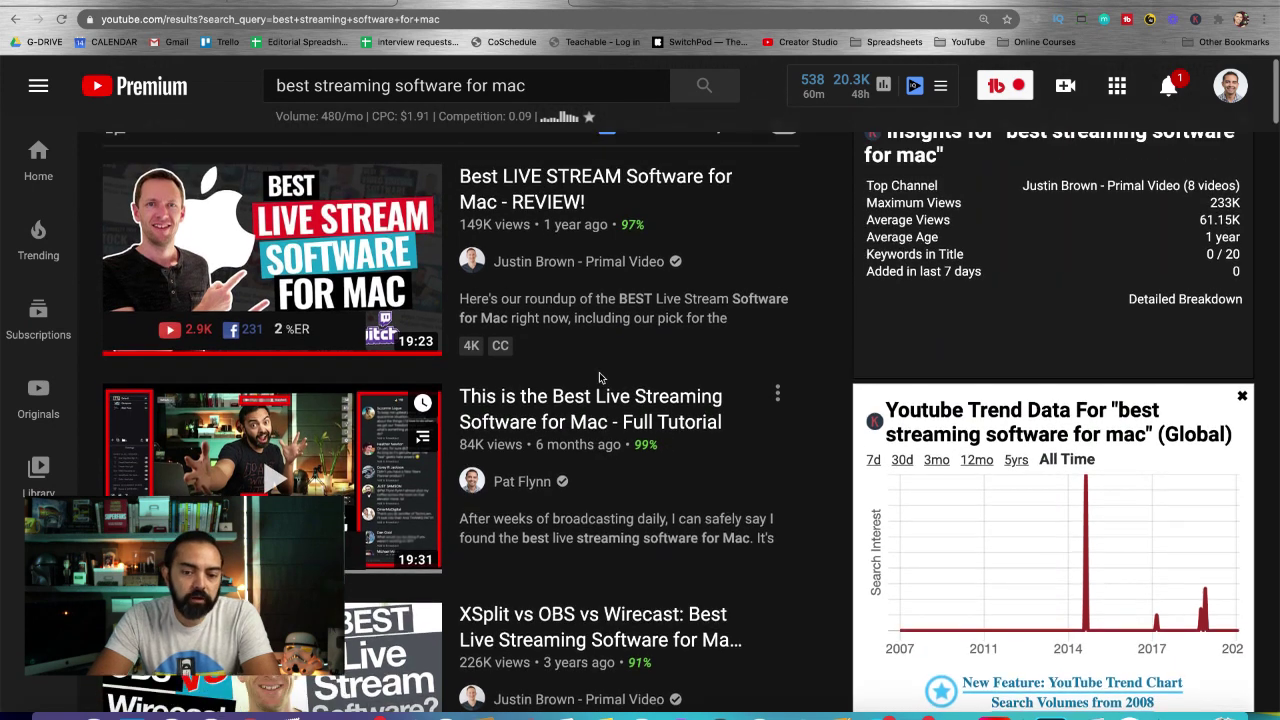
scroll(599, 377, "down", 2)
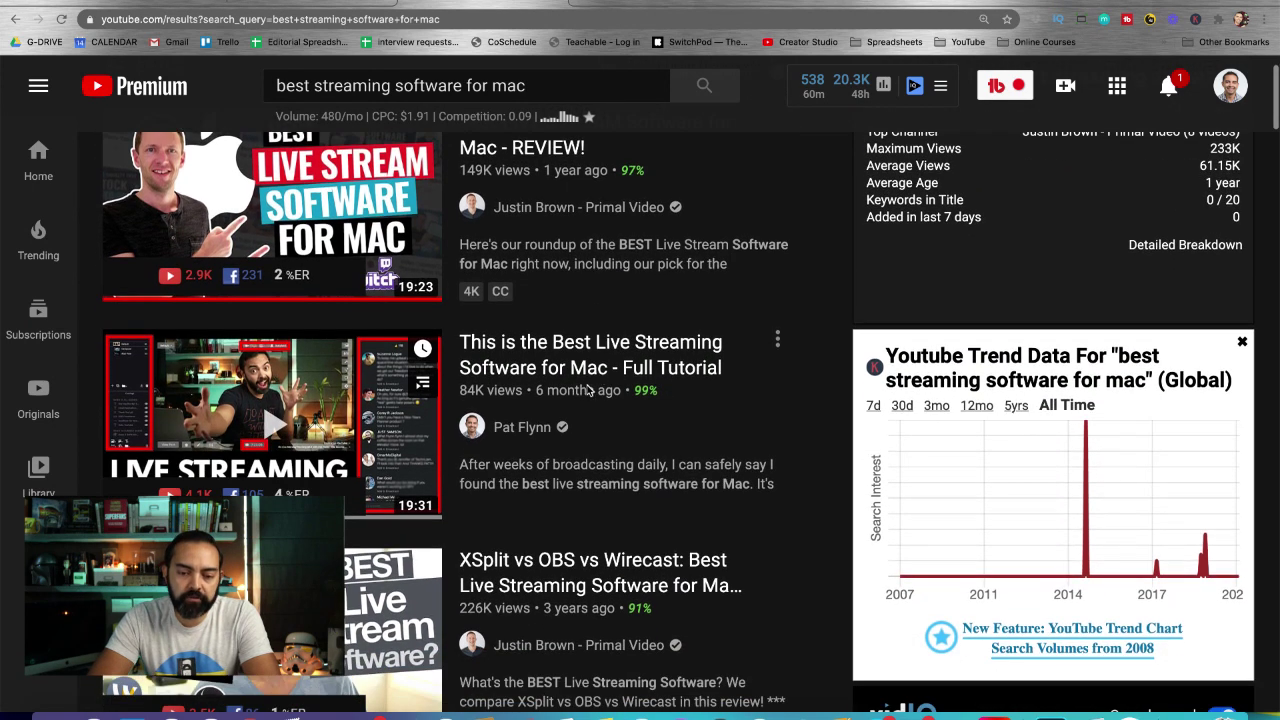
left_click(598, 372)
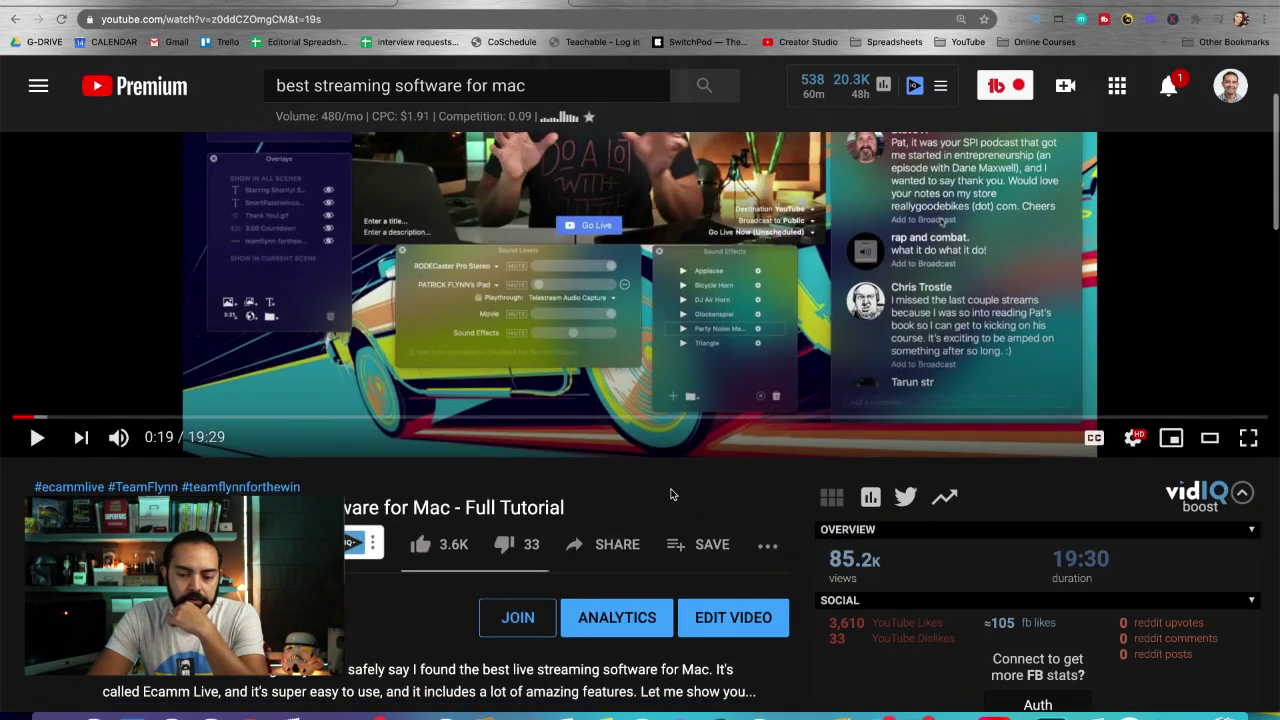
scroll(630, 558, "down", 1)
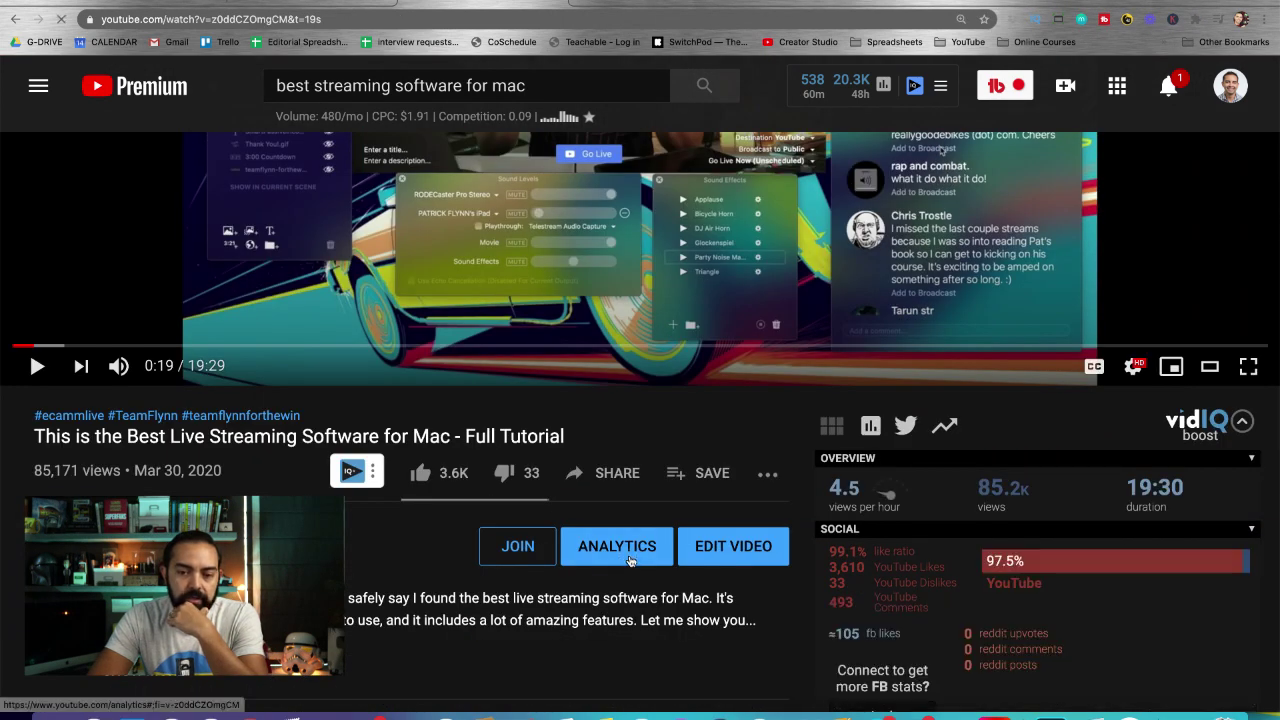
left_click(617, 546)
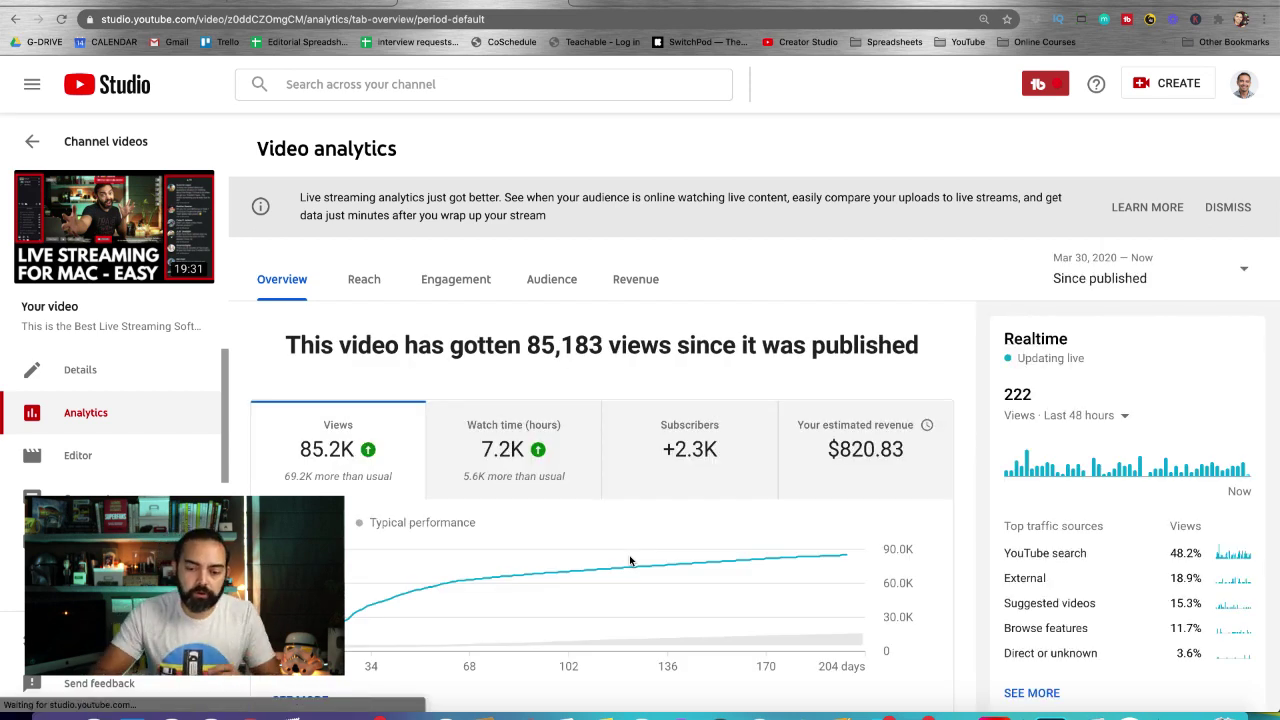
Step: Examine the video's analytics overview, including views, estimated revenue, audience retention and top traffic sources since publication
scroll(828, 458, "down", 2)
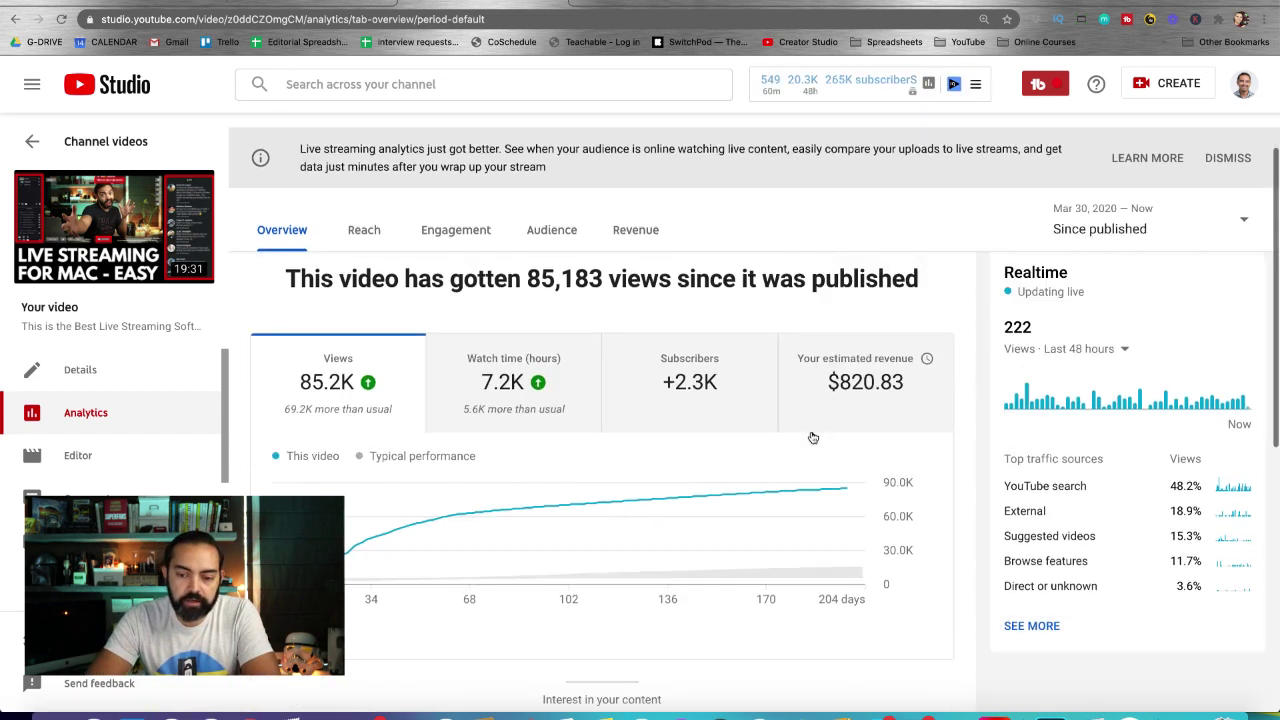
mouse_move(870, 395)
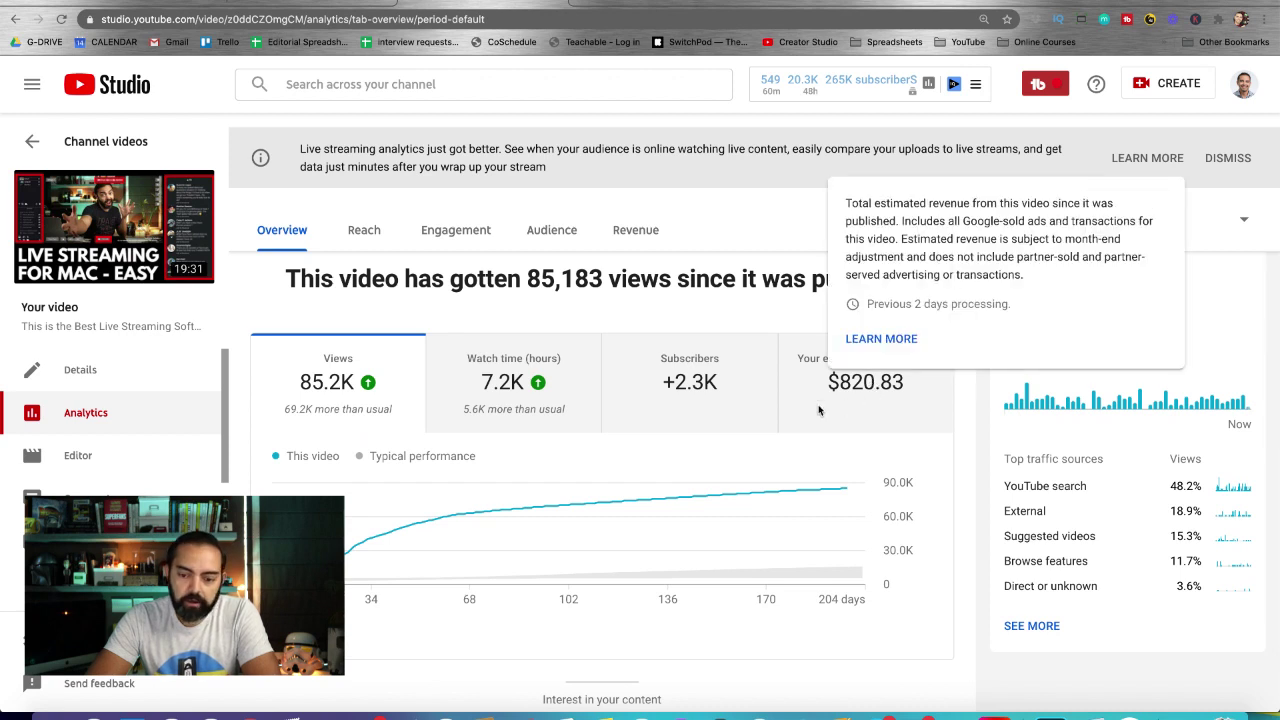
scroll(748, 323, "down", 5)
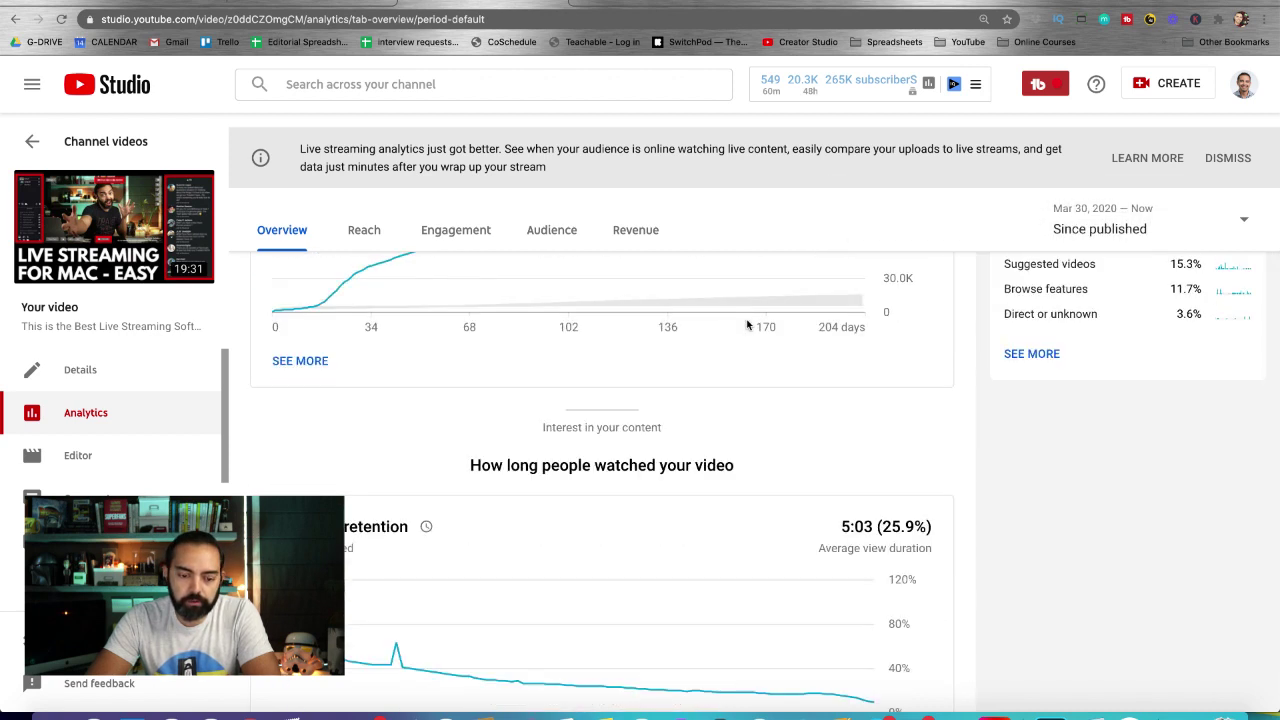
scroll(748, 323, "down", 2)
scroll(748, 323, "up", 5)
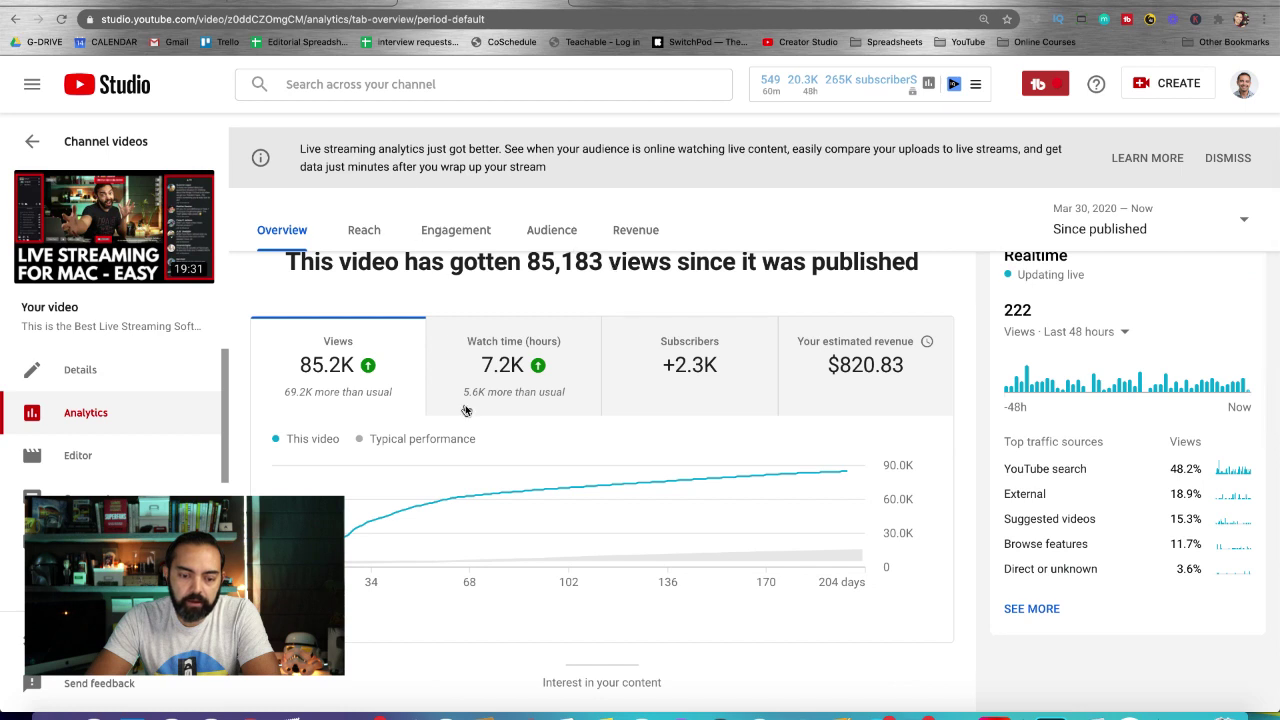
scroll(465, 410, "up", 1)
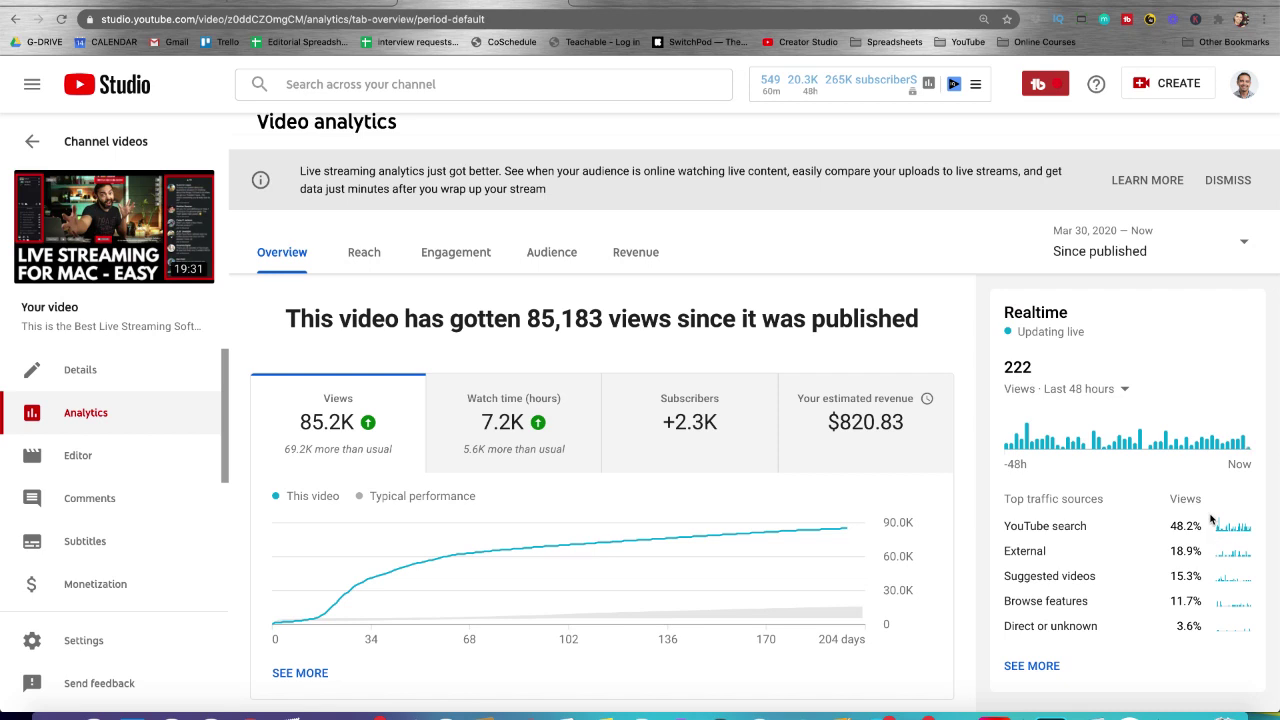
scroll(1210, 517, "down", 1)
scroll(1210, 517, "up", 1)
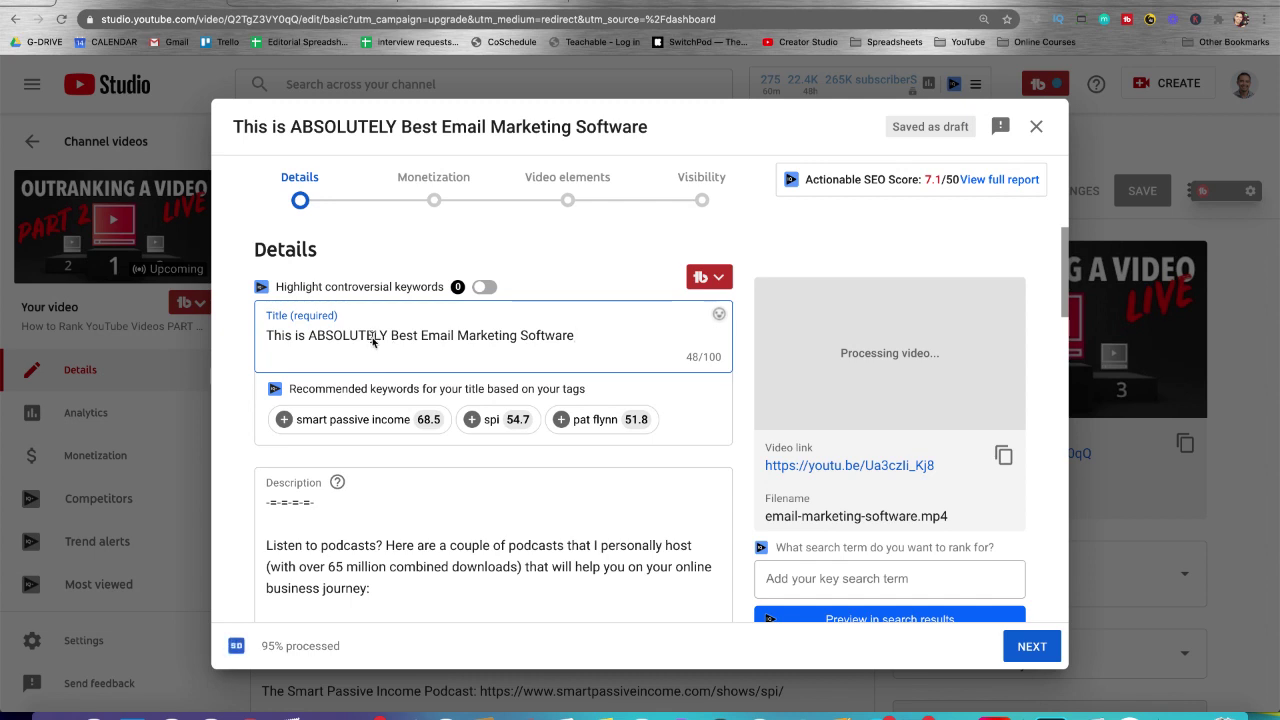
Step: Return to the upload draft and remove the word "ABSOLUTELY" from the video title
double_click(373, 336)
key("BackSpace")
key("BackSpace")
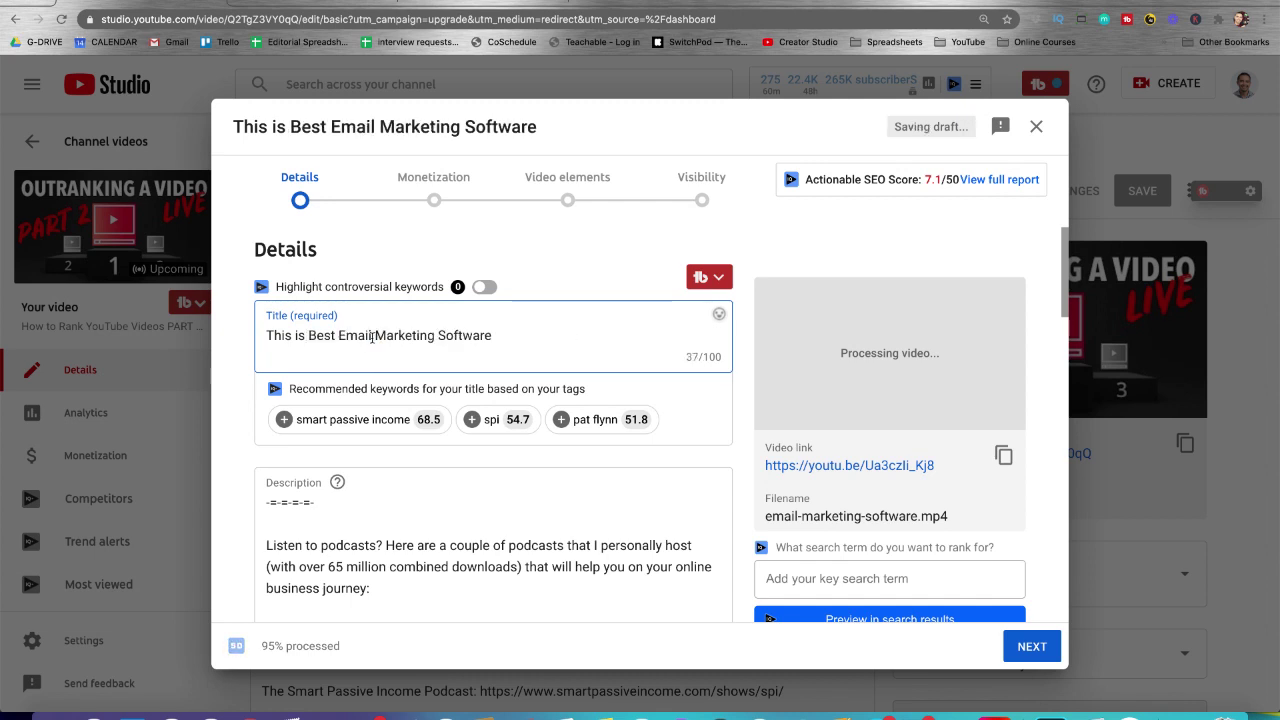
Step: Insert "the" before "Best" in the draft title and append "for 2021", consulting the details of the existing live streaming video
type("te")
key("BackSpace")
key("BackSpace")
type("the")
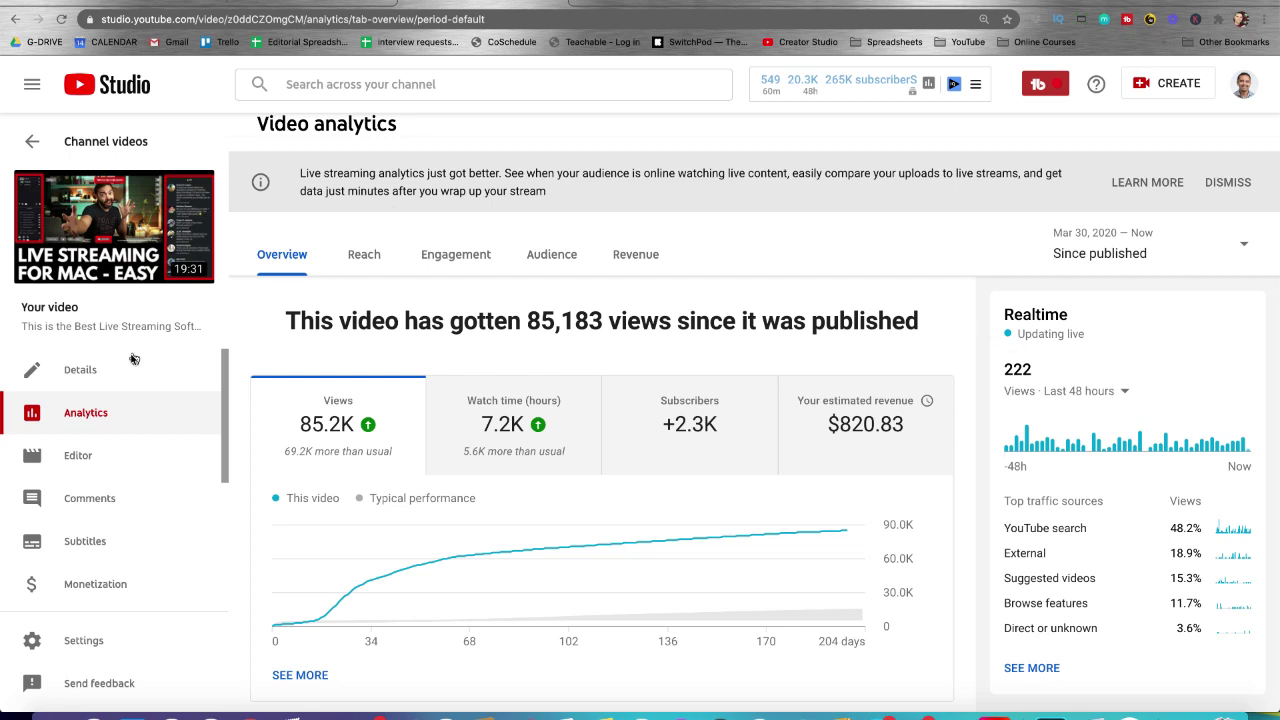
left_click(106, 371)
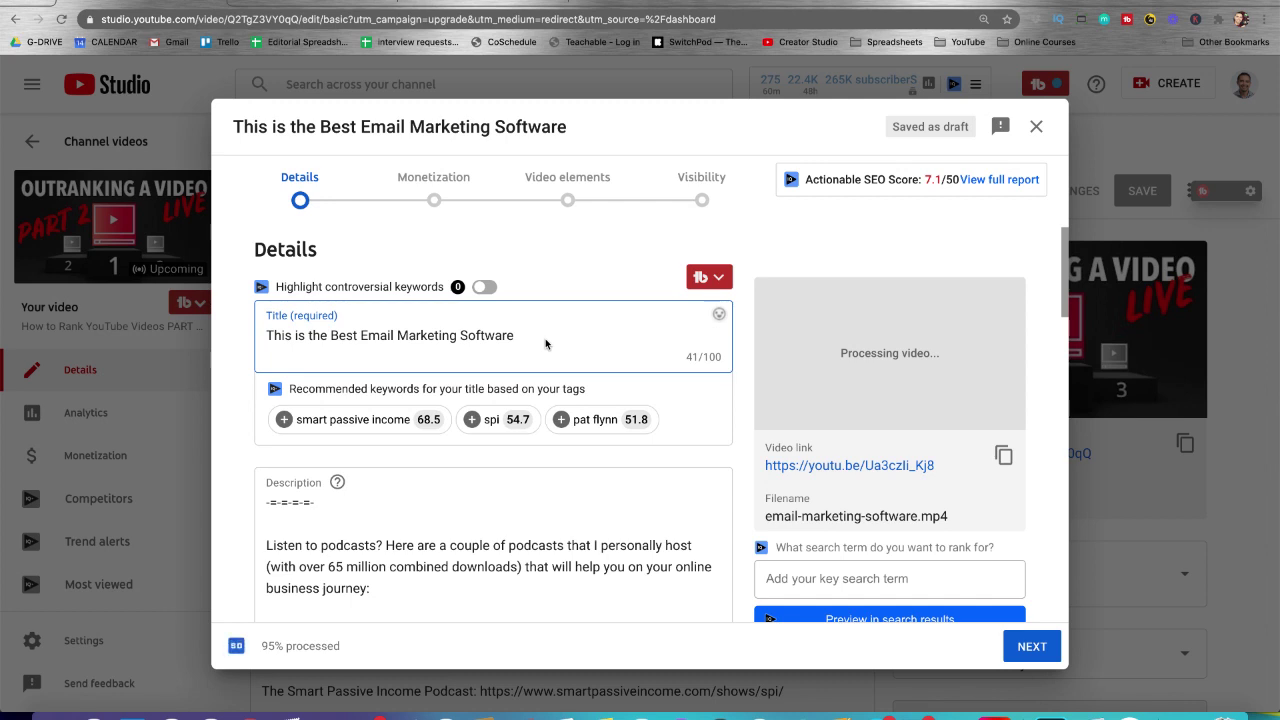
type("for 2021")
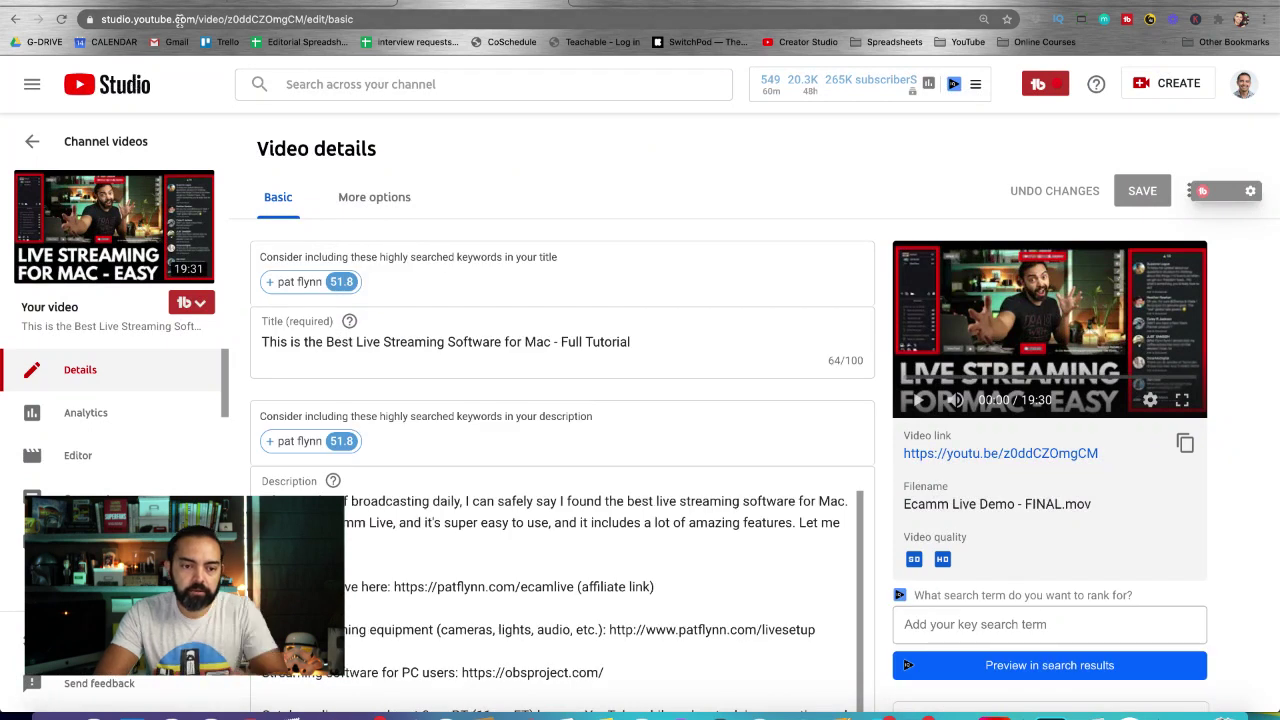
Step: Open the YouTube home page in place of the live streaming video's details and search for "email marketing software"
left_click(180, 19)
type("yo")
key("Return")
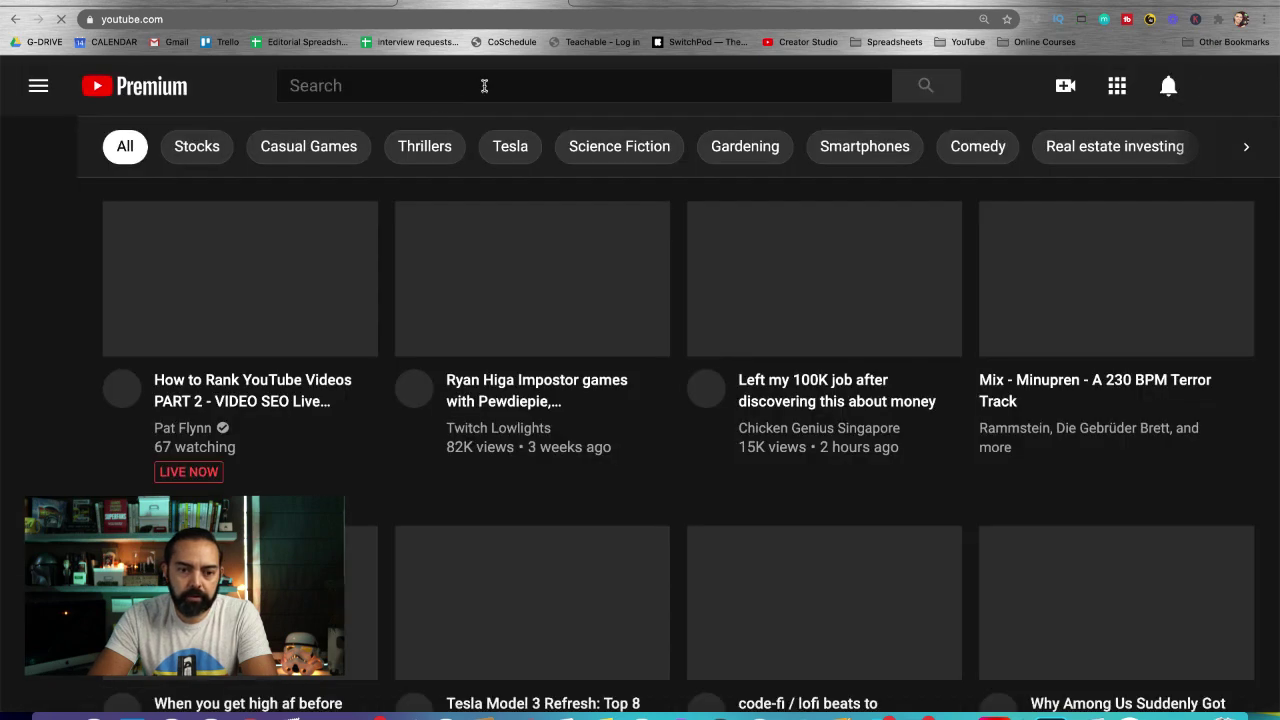
left_click(484, 86)
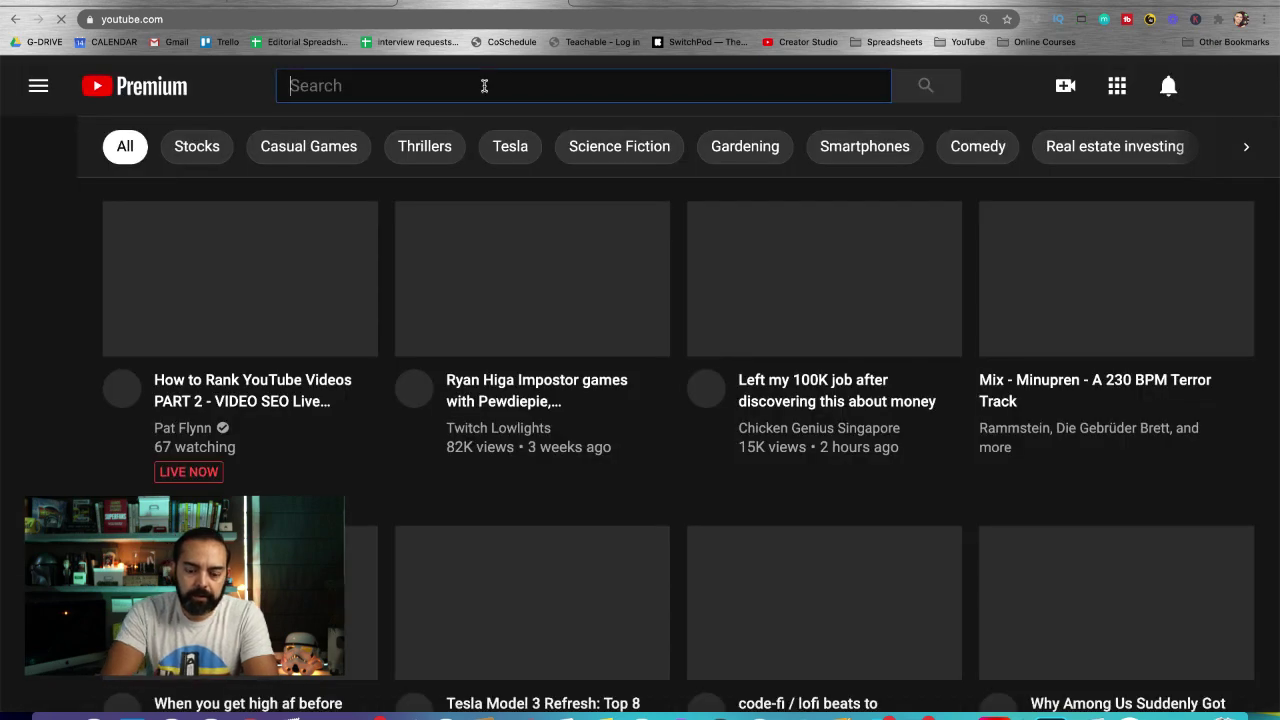
type("email marketing soft")
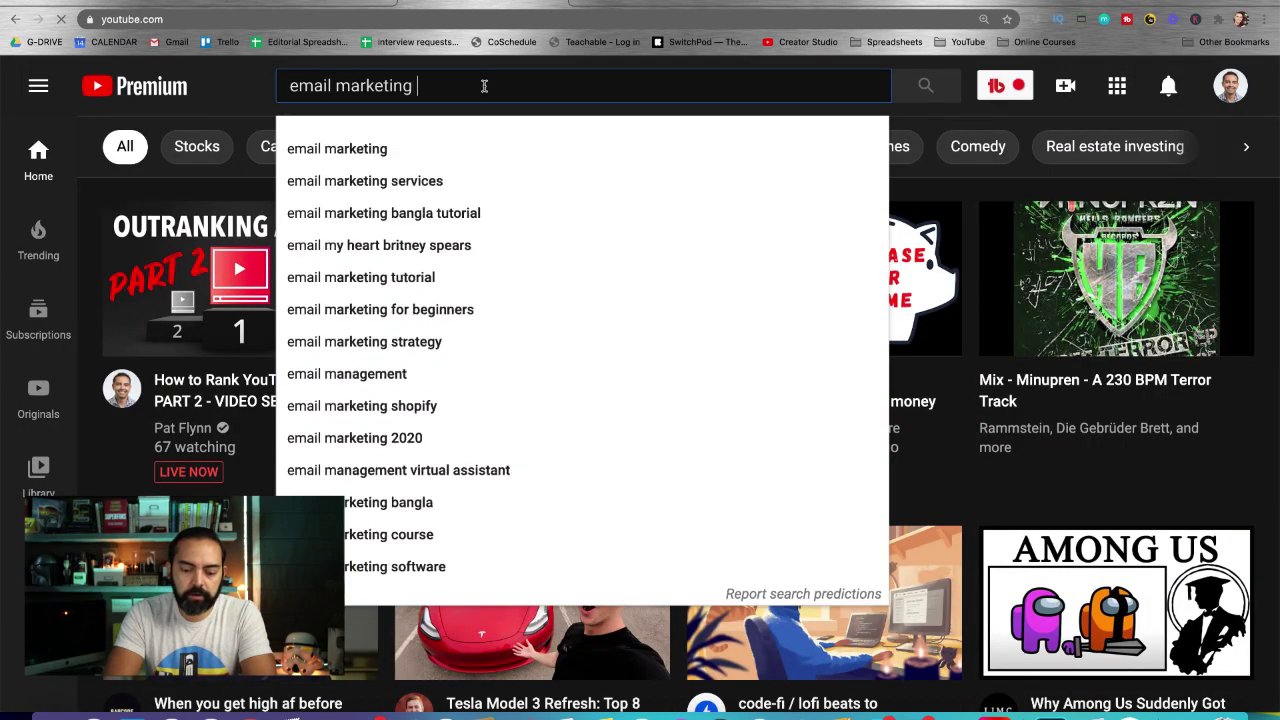
type("ware")
key("Return")
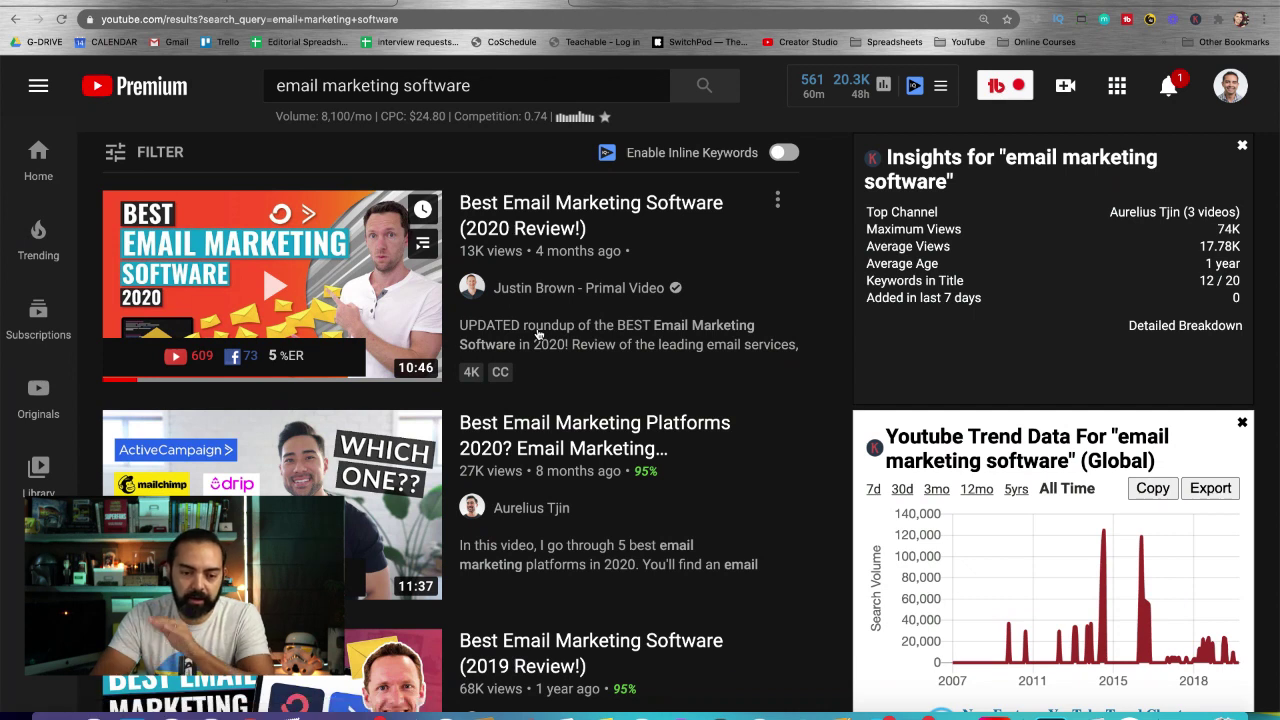
Step: Examine the titles of the top-ranking "email marketing software" videos and compare them with the draft title
scroll(537, 333, "down", 1)
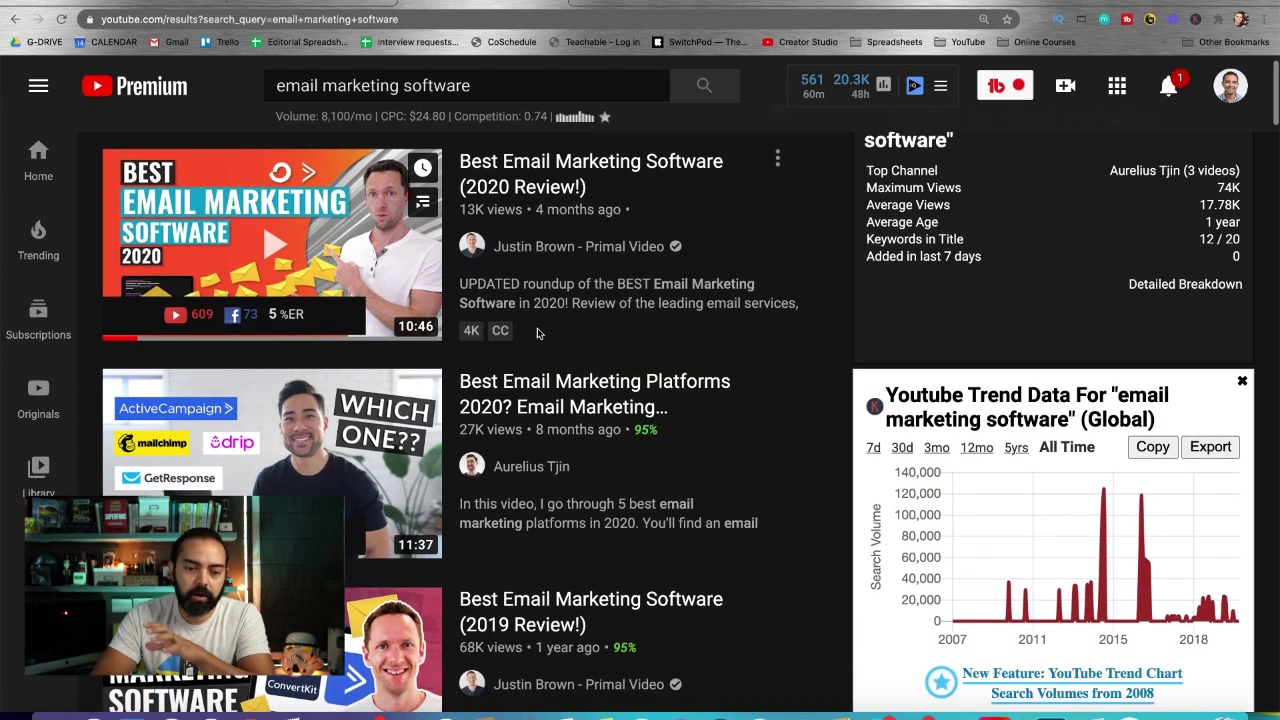
scroll(537, 333, "down", 2)
scroll(537, 333, "up", 3)
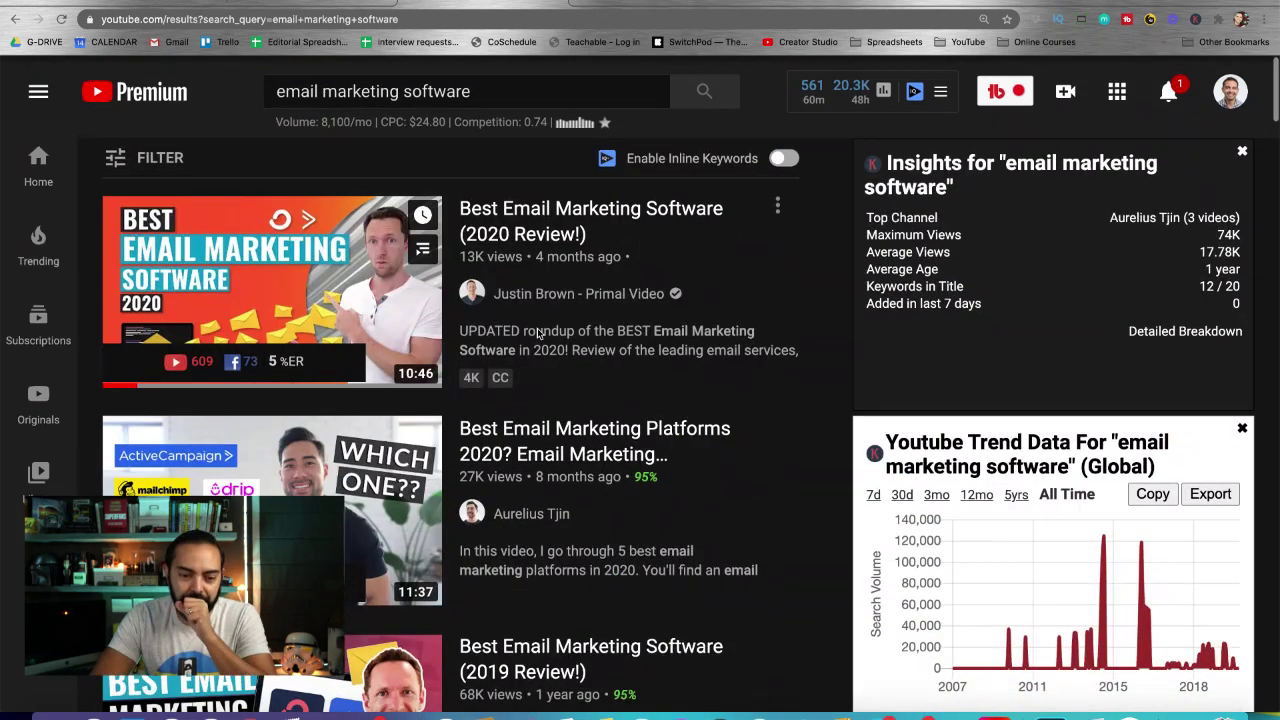
scroll(537, 330, "down", 1)
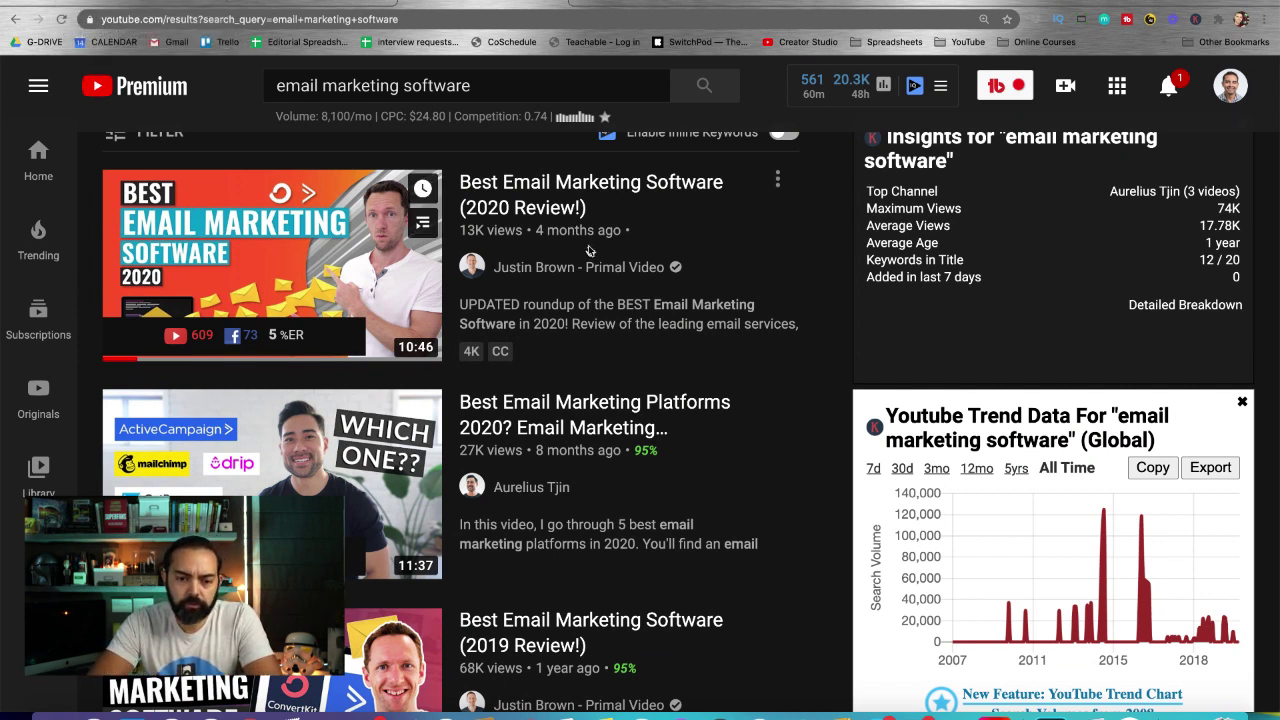
left_click(127, 8)
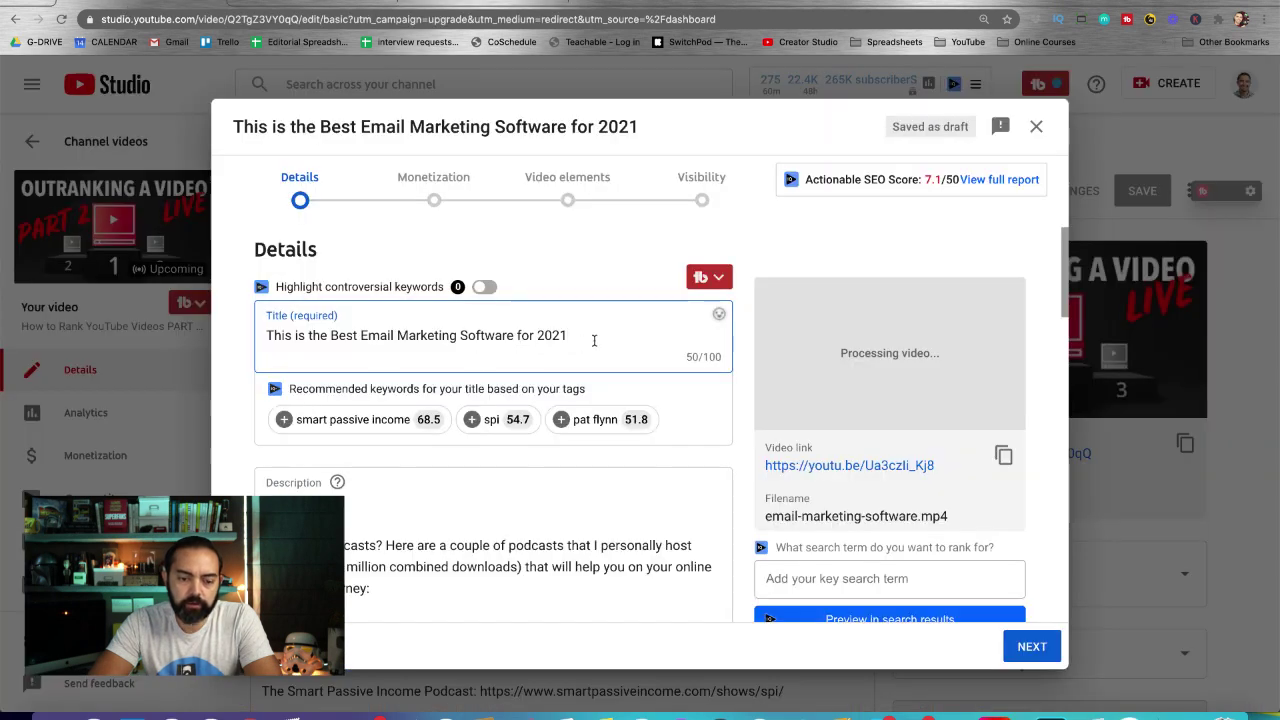
type("!")
key("ctrl+shift+Tab")
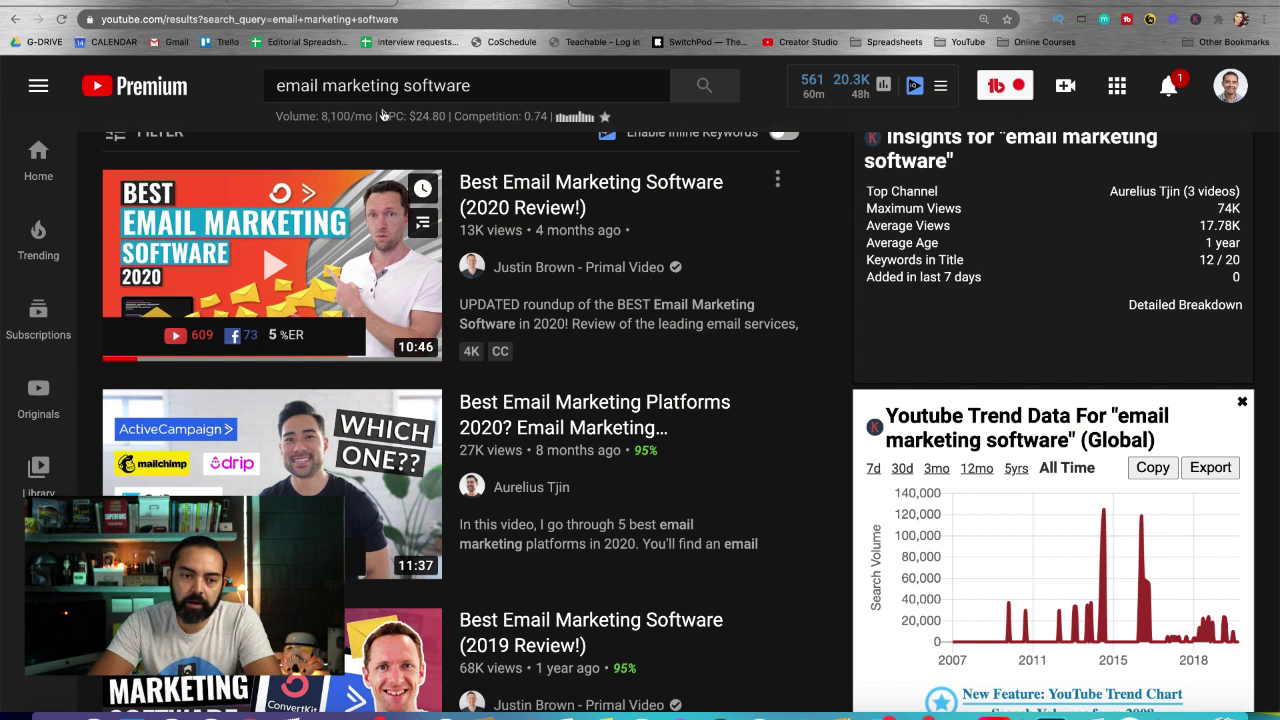
left_click(172, 2)
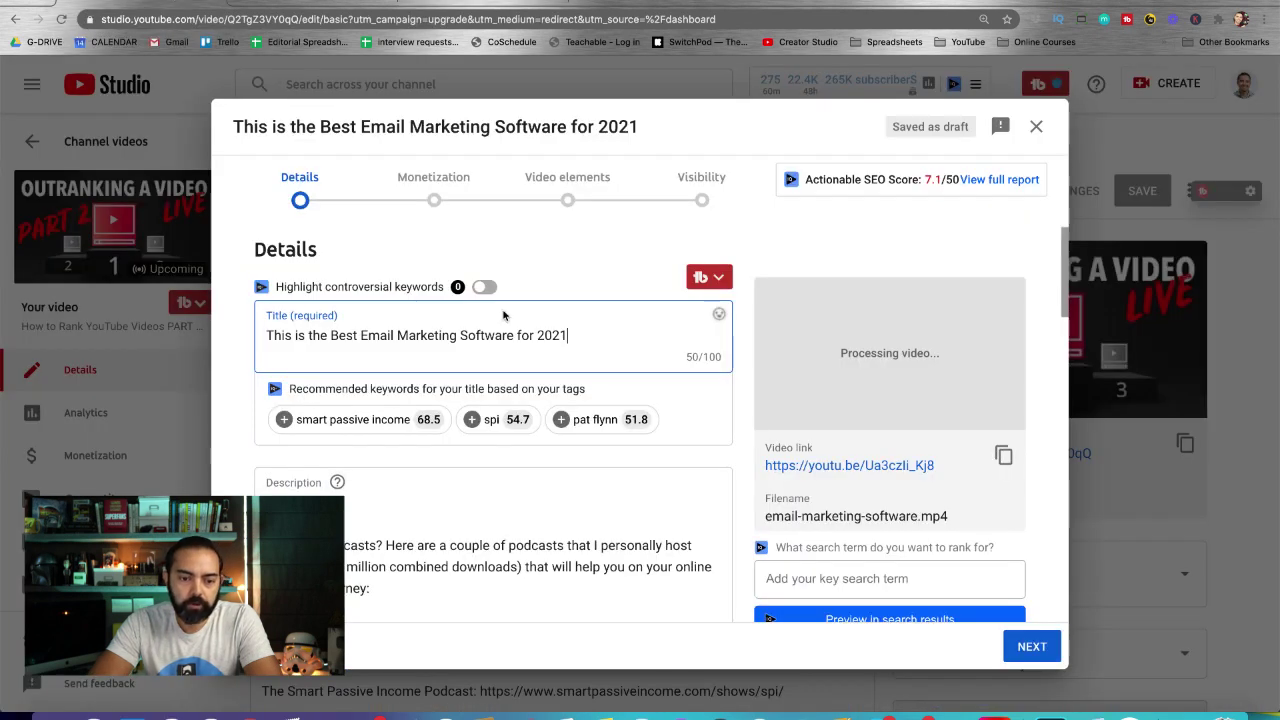
Step: Add blank lines at the start of the draft's description, above the "-=-=-=-=-" separator
scroll(484, 350, "down", 1)
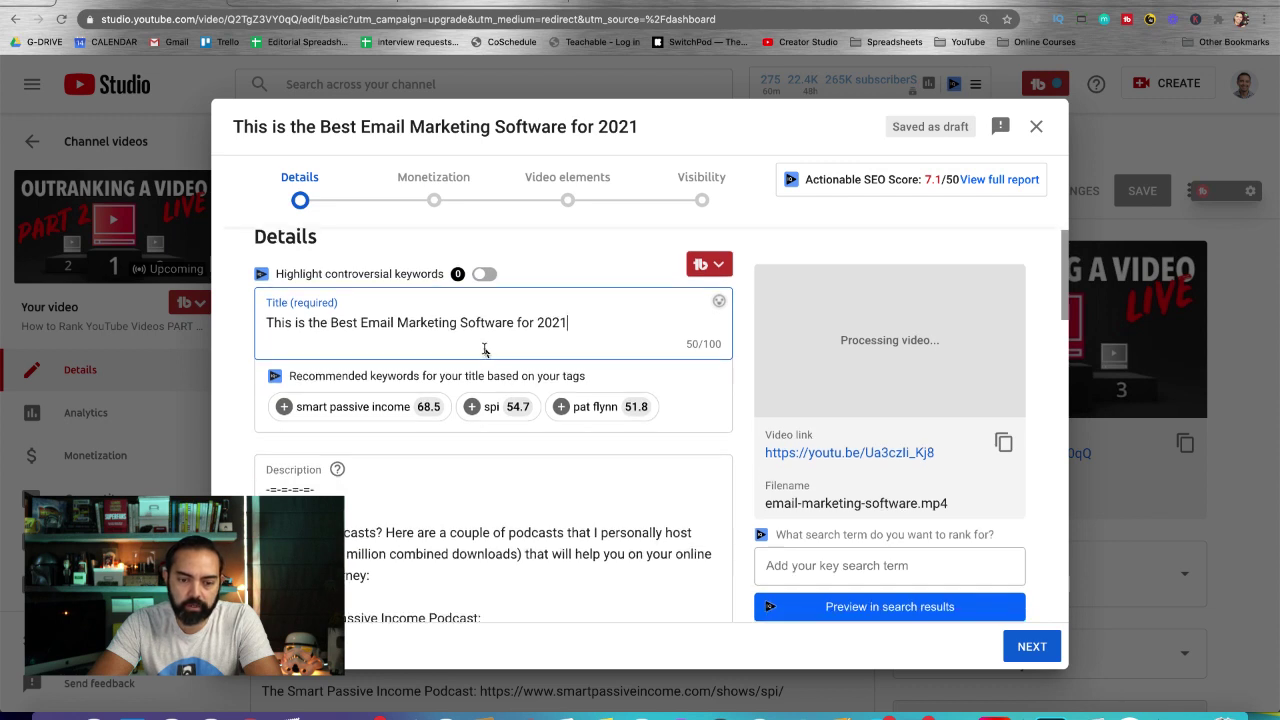
scroll(484, 352, "down", 1)
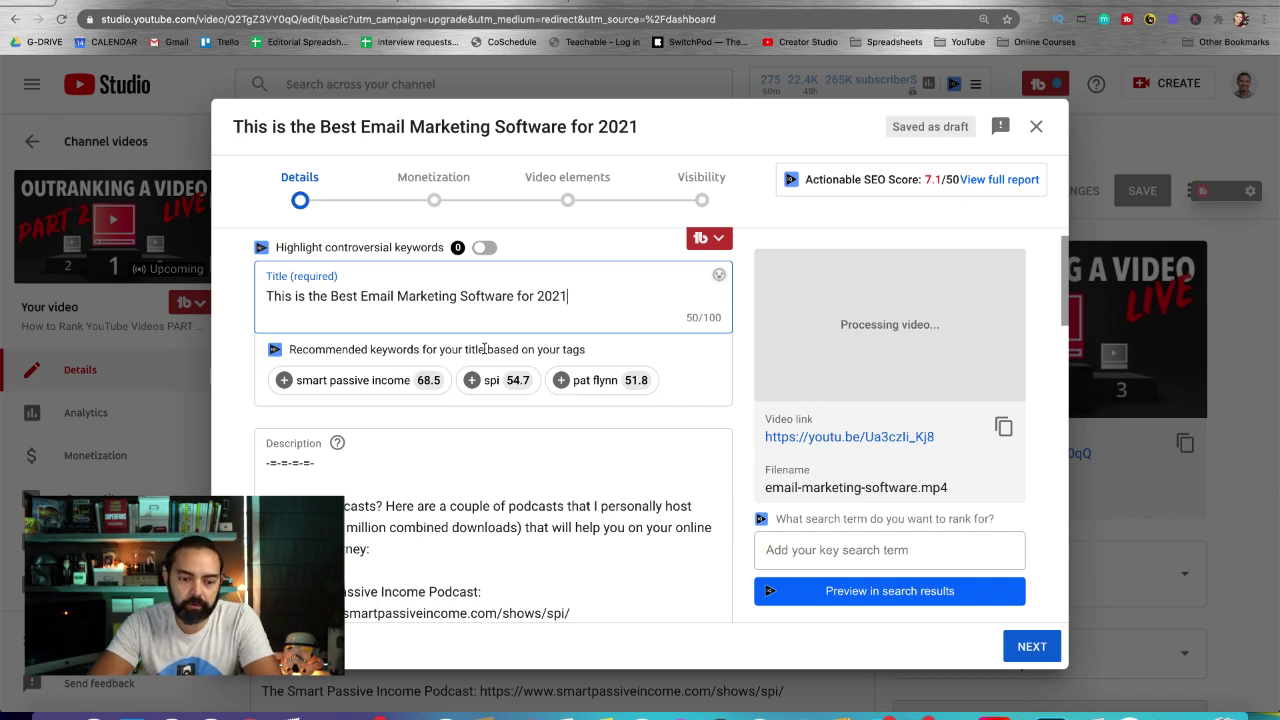
left_click(270, 466)
key("Return")
key("Return")
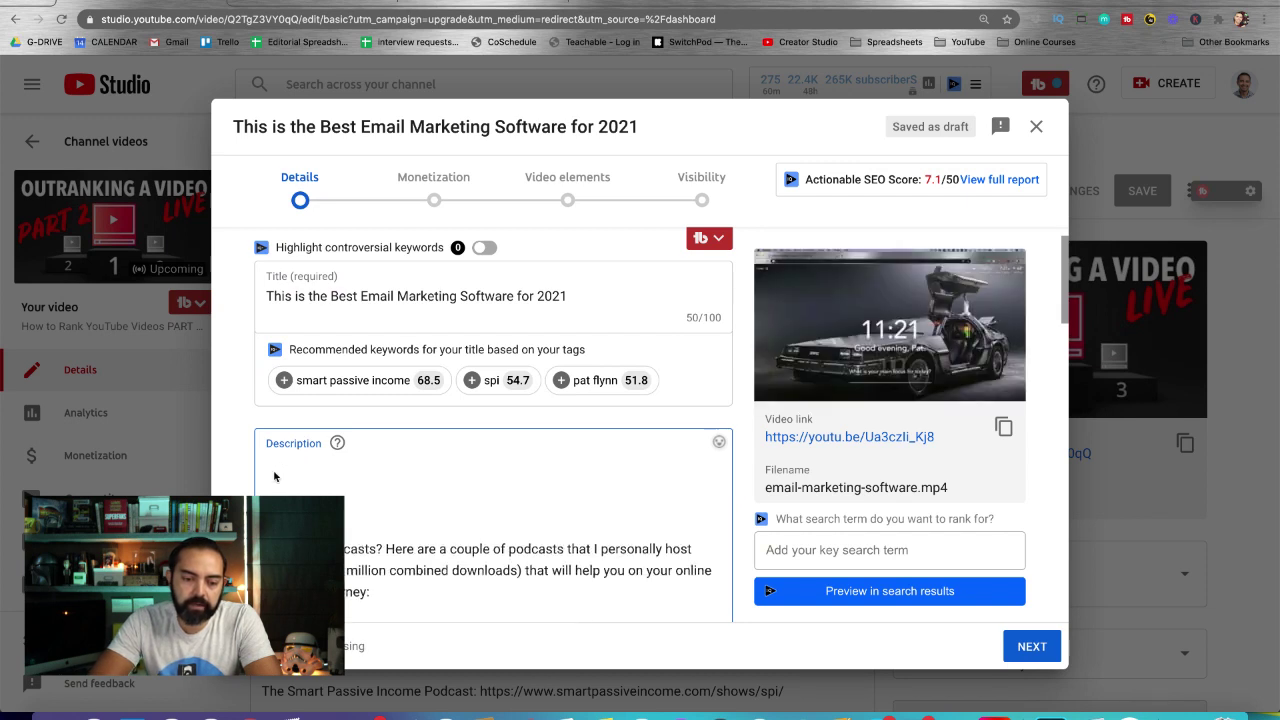
Step: Review the default description text, including the podcast links, equipment links, social profiles and closing hashtag
scroll(247, 390, "down", 3)
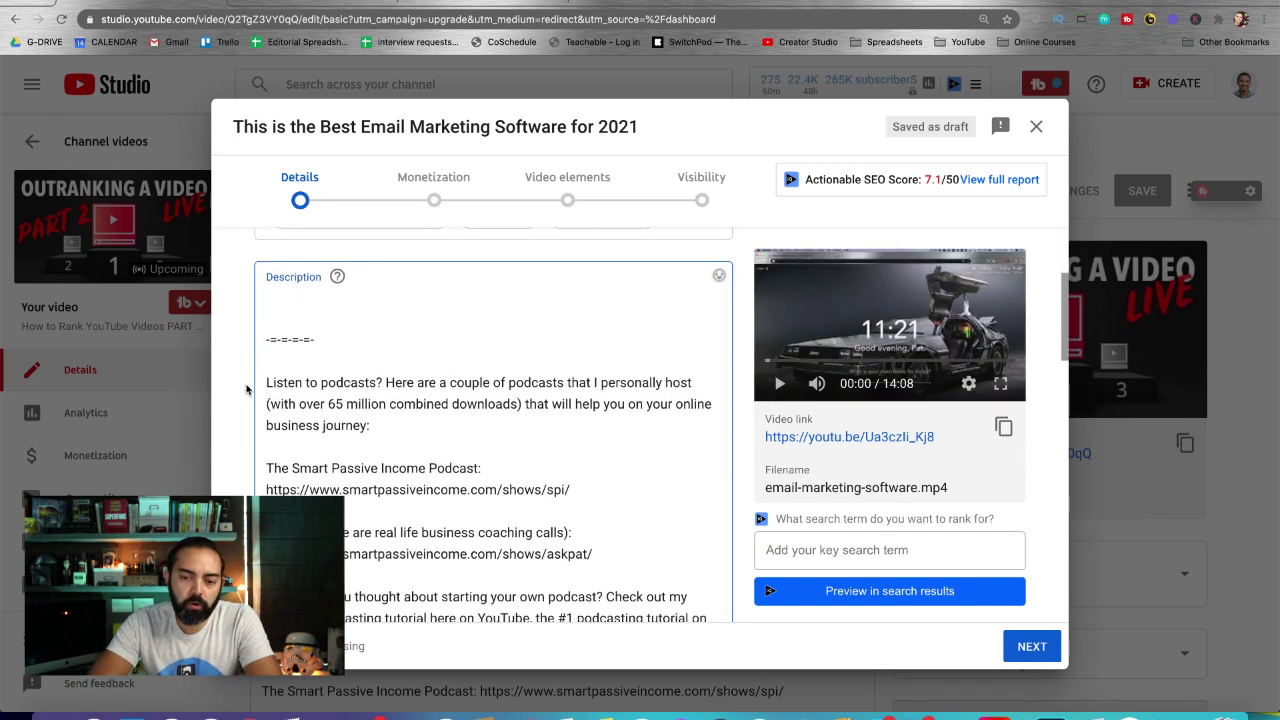
scroll(247, 390, "down", 1)
scroll(449, 356, "down", 10)
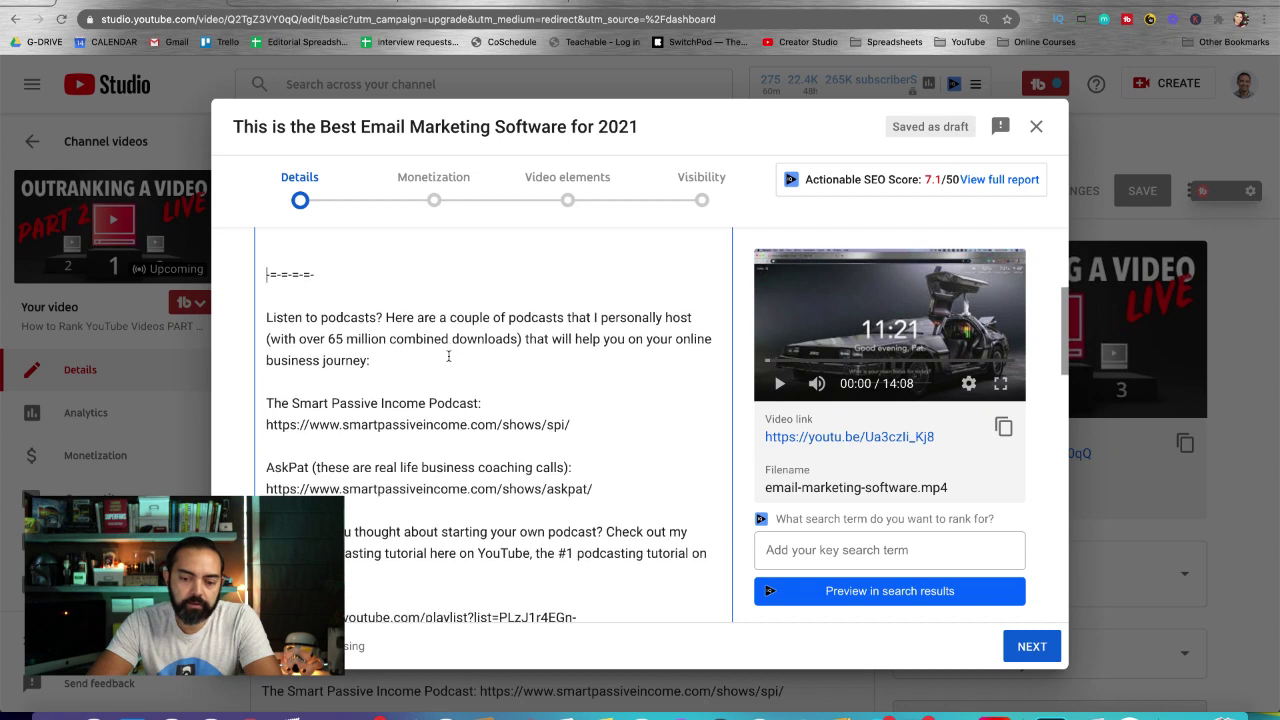
scroll(449, 356, "up", 5)
scroll(449, 356, "up", 1)
scroll(460, 390, "down", 4)
scroll(480, 450, "up", 2)
scroll(480, 450, "up", 7)
scroll(393, 305, "down", 5)
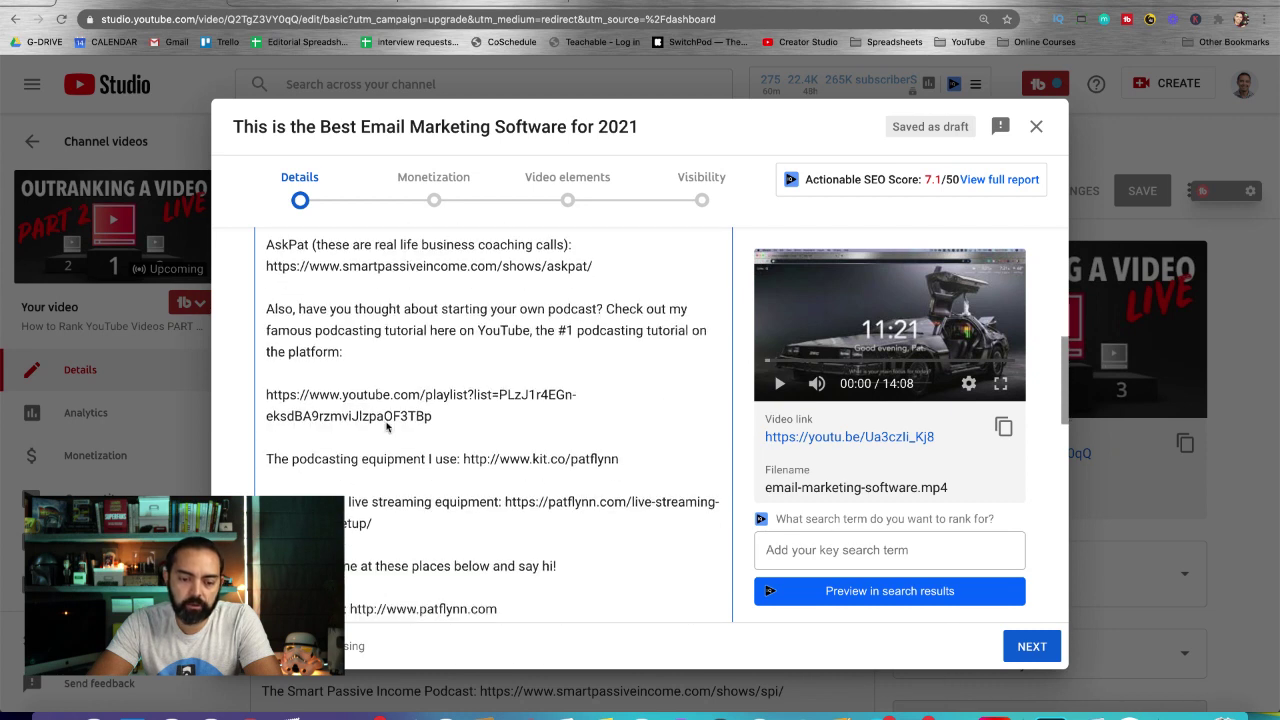
scroll(454, 425, "down", 1)
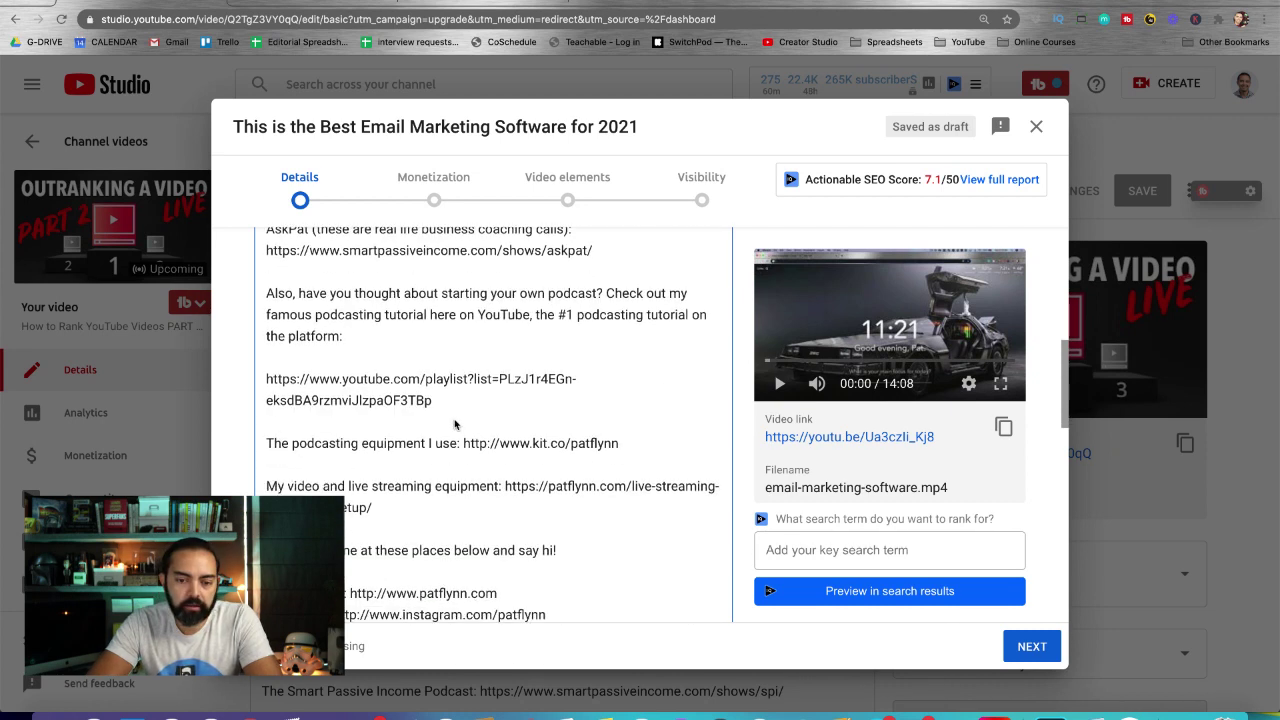
scroll(470, 390, "down", 2)
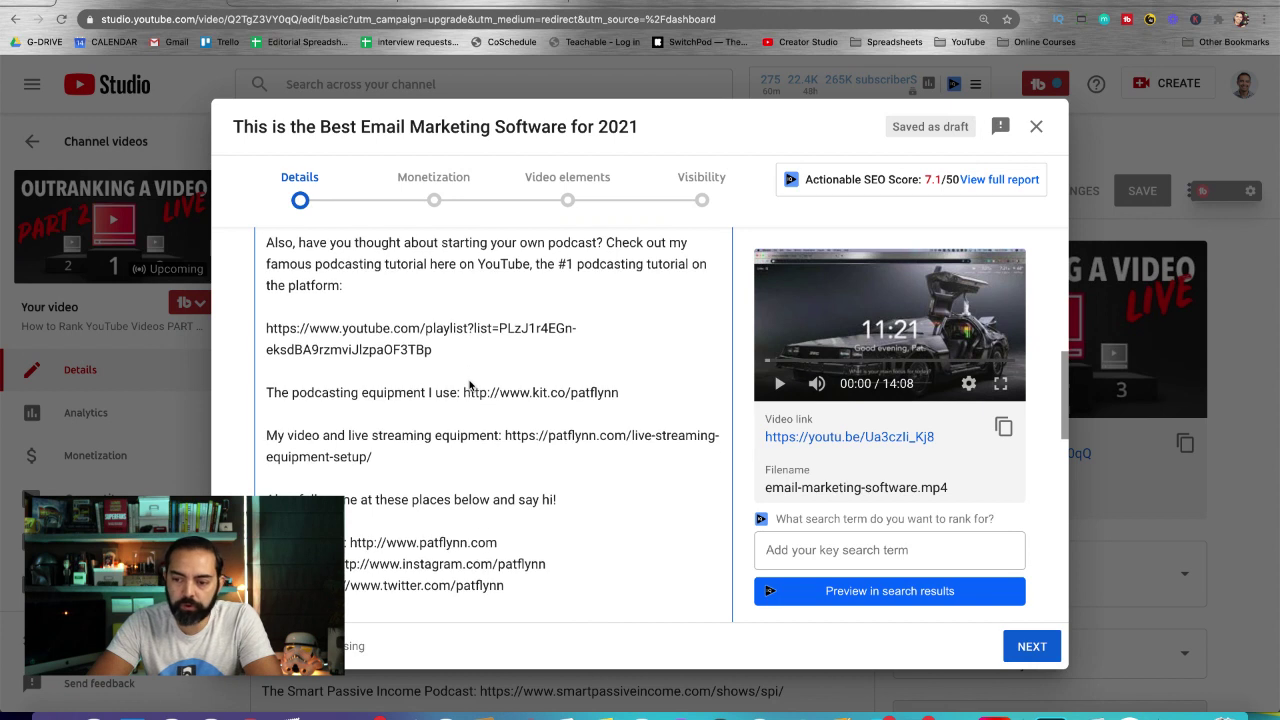
scroll(470, 385, "down", 2)
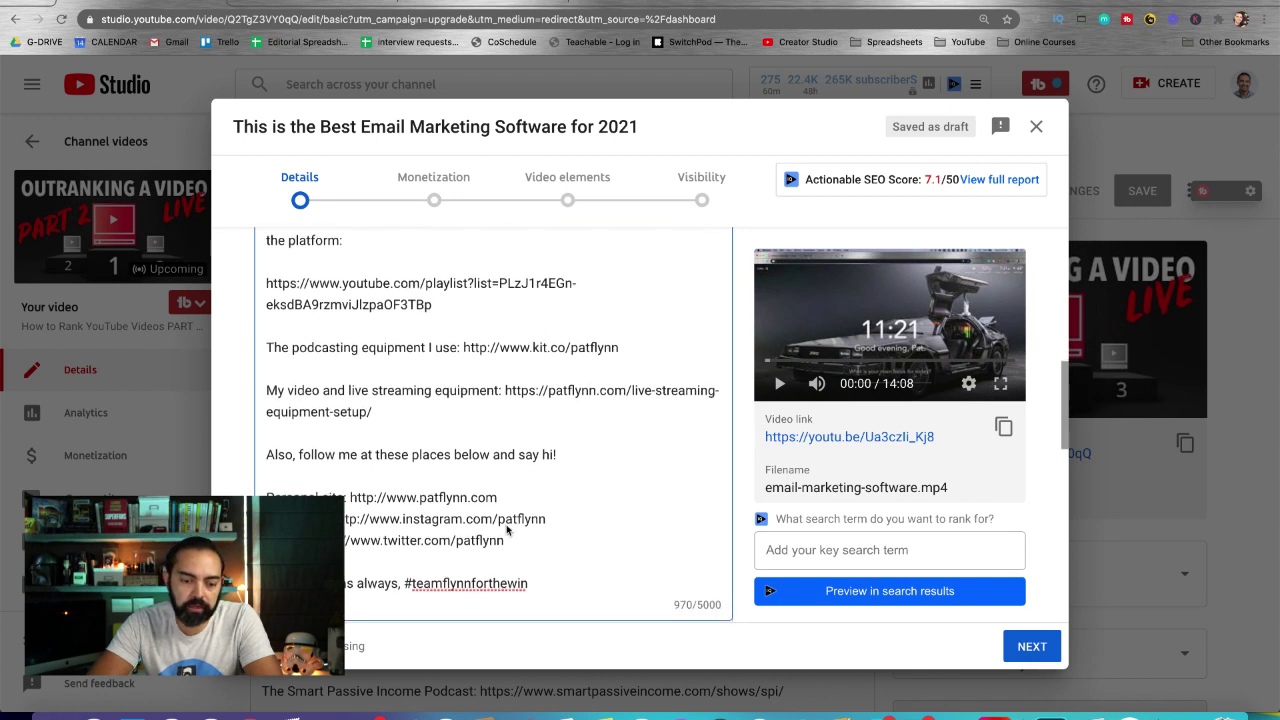
scroll(529, 546, "up", 6)
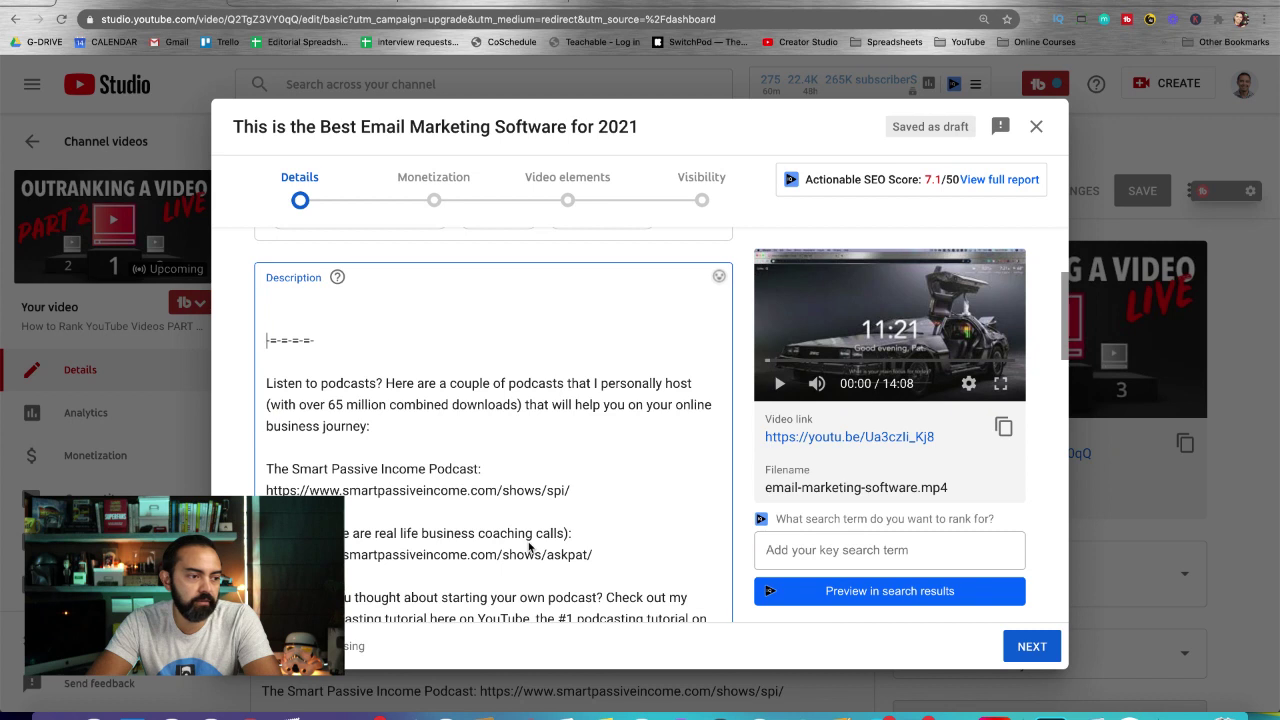
scroll(333, 365, "up", 3)
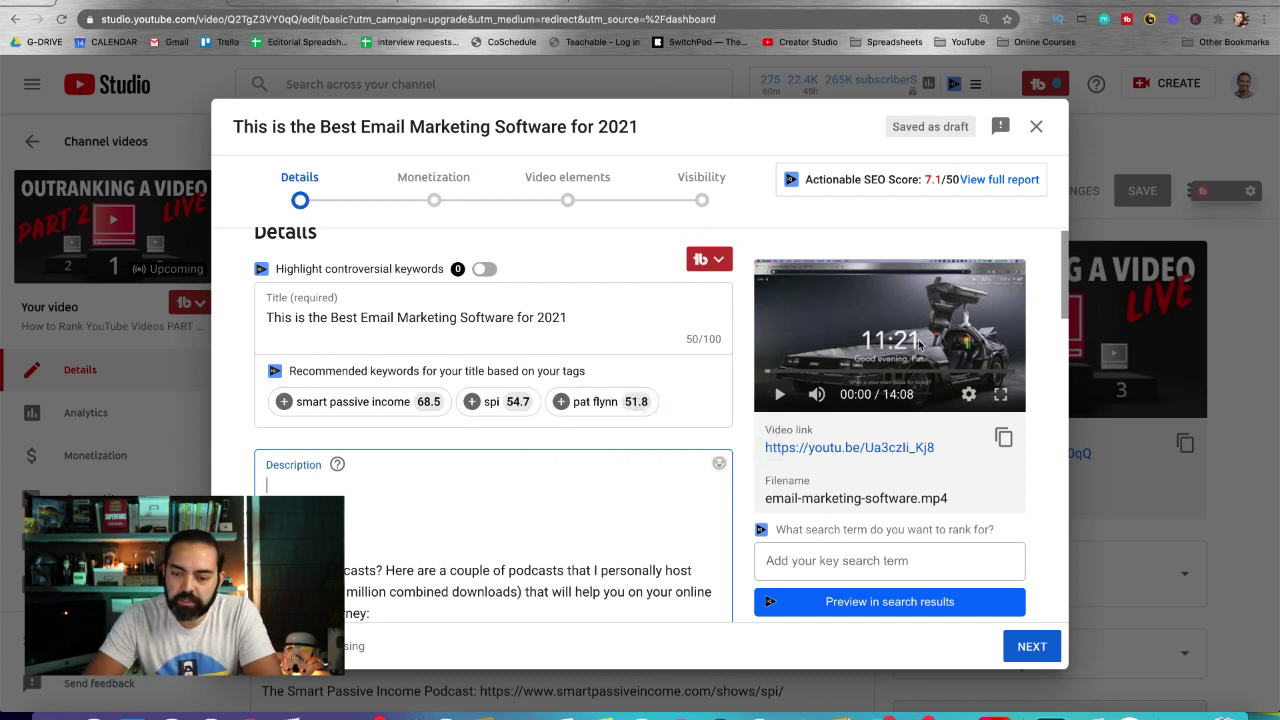
Step: Try the auto-generated thumbnails and select the third one, showing the smiling presenter in the red shirt
scroll(744, 318, "down", 1)
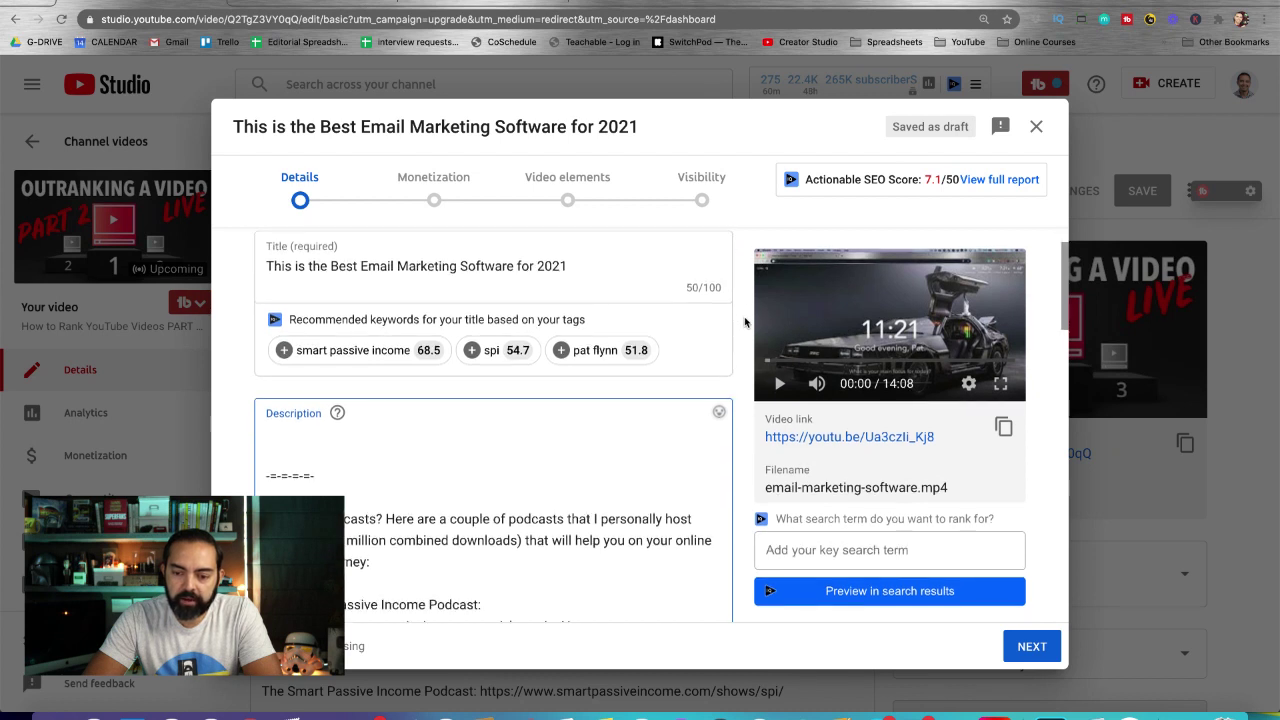
scroll(744, 316, "down", 15)
scroll(744, 316, "down", 1)
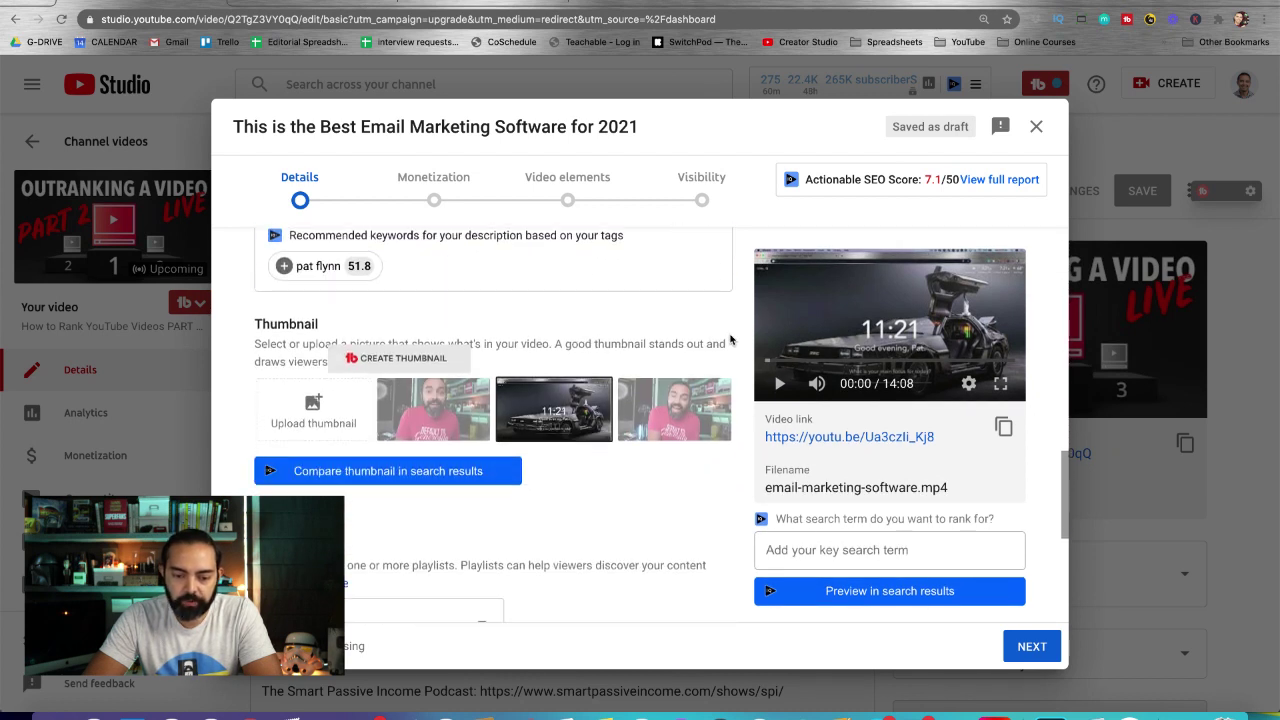
left_click(479, 414)
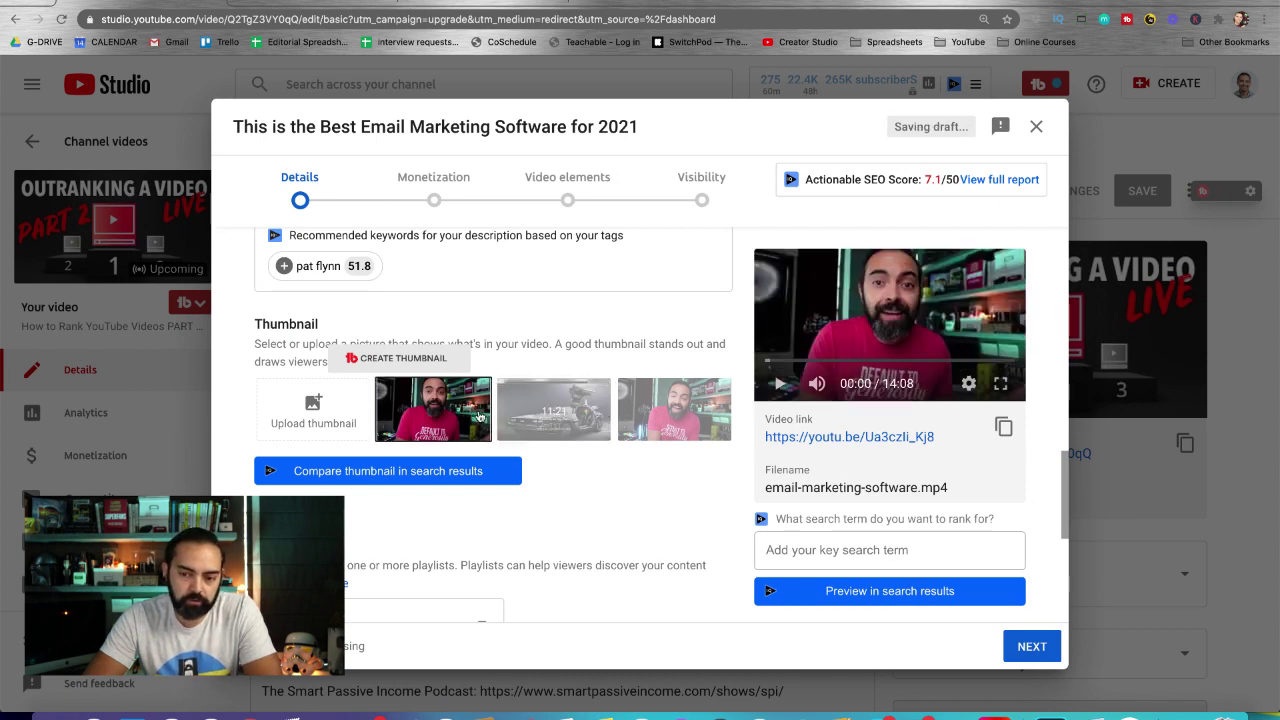
left_click(596, 404)
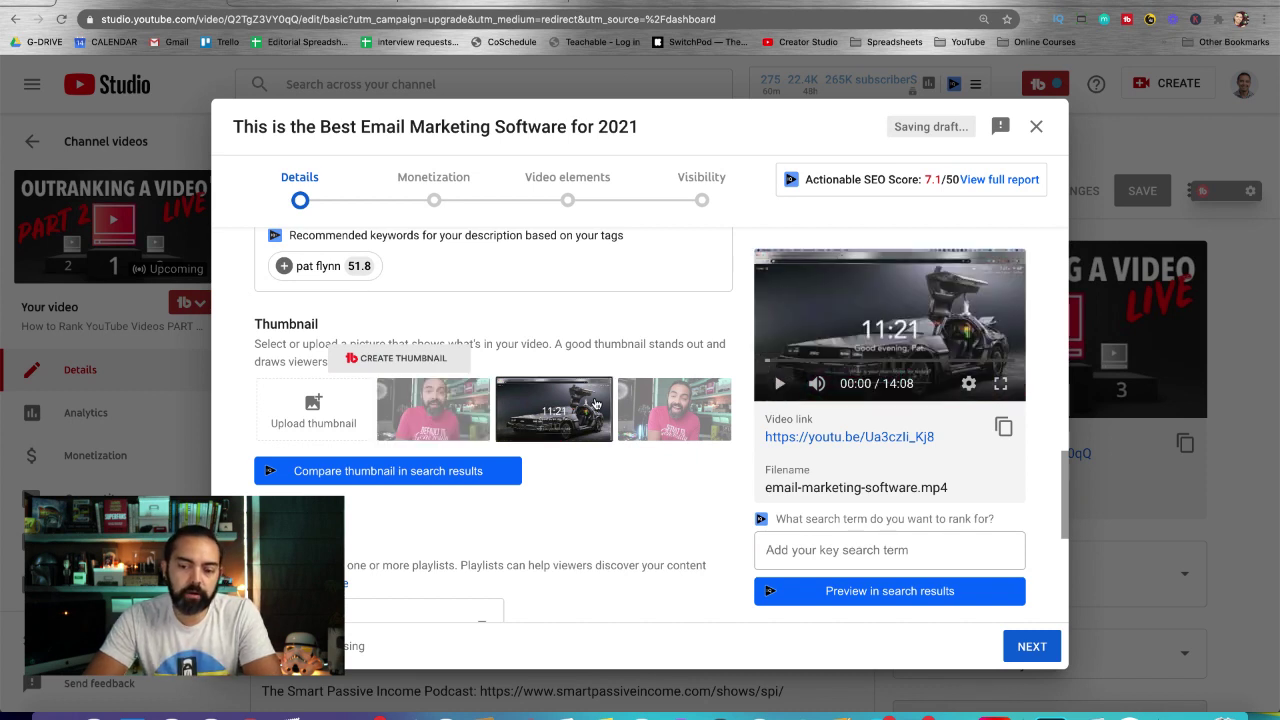
left_click(666, 421)
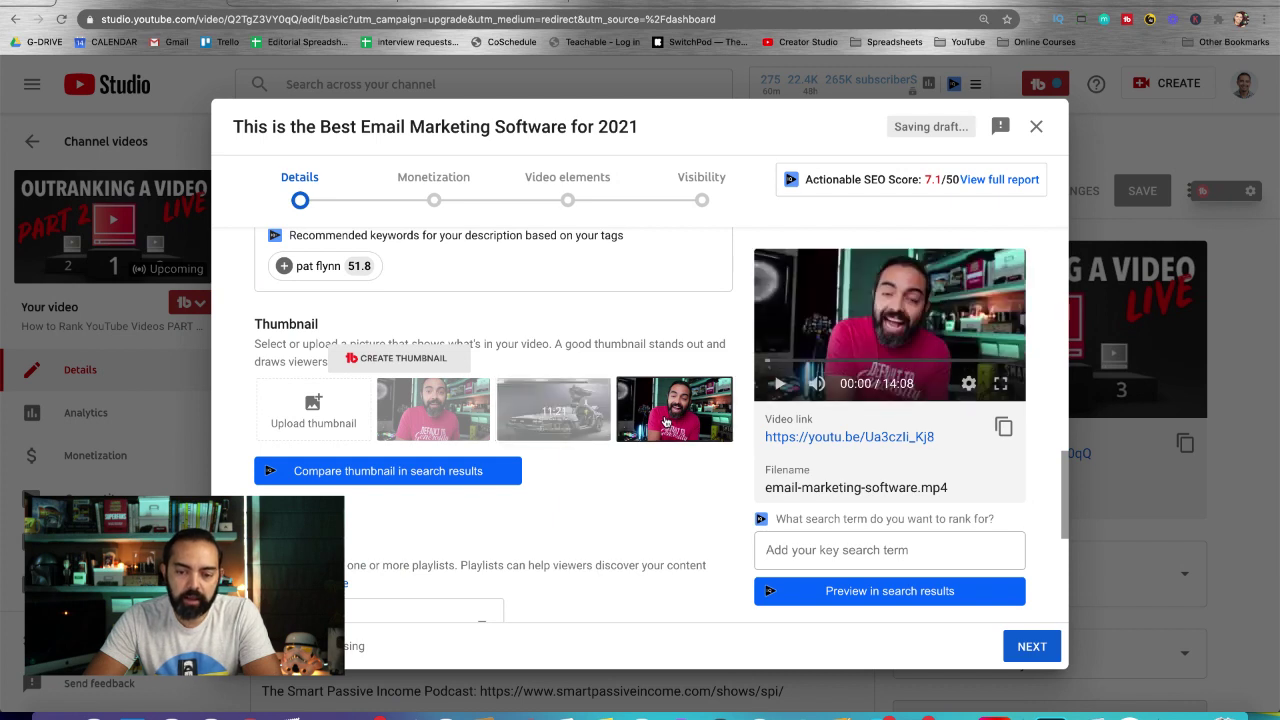
scroll(666, 421, "up", 1)
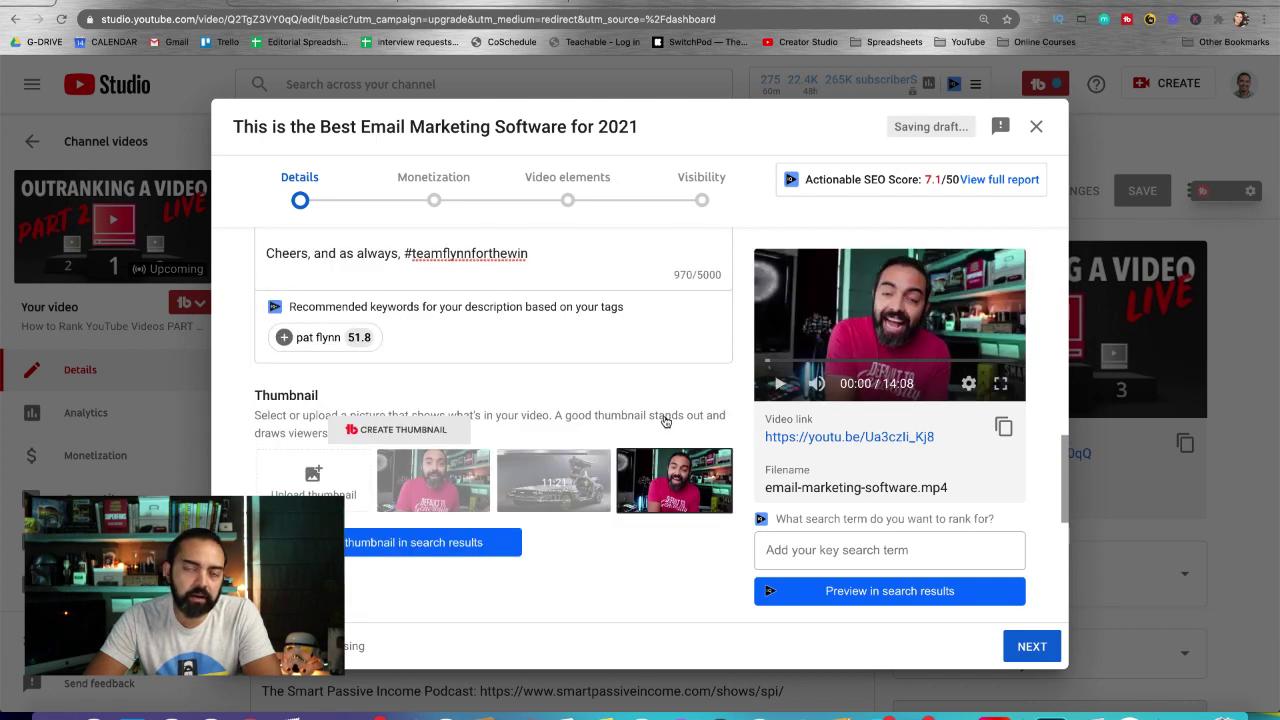
scroll(666, 421, "down", 1)
scroll(666, 421, "up", 2)
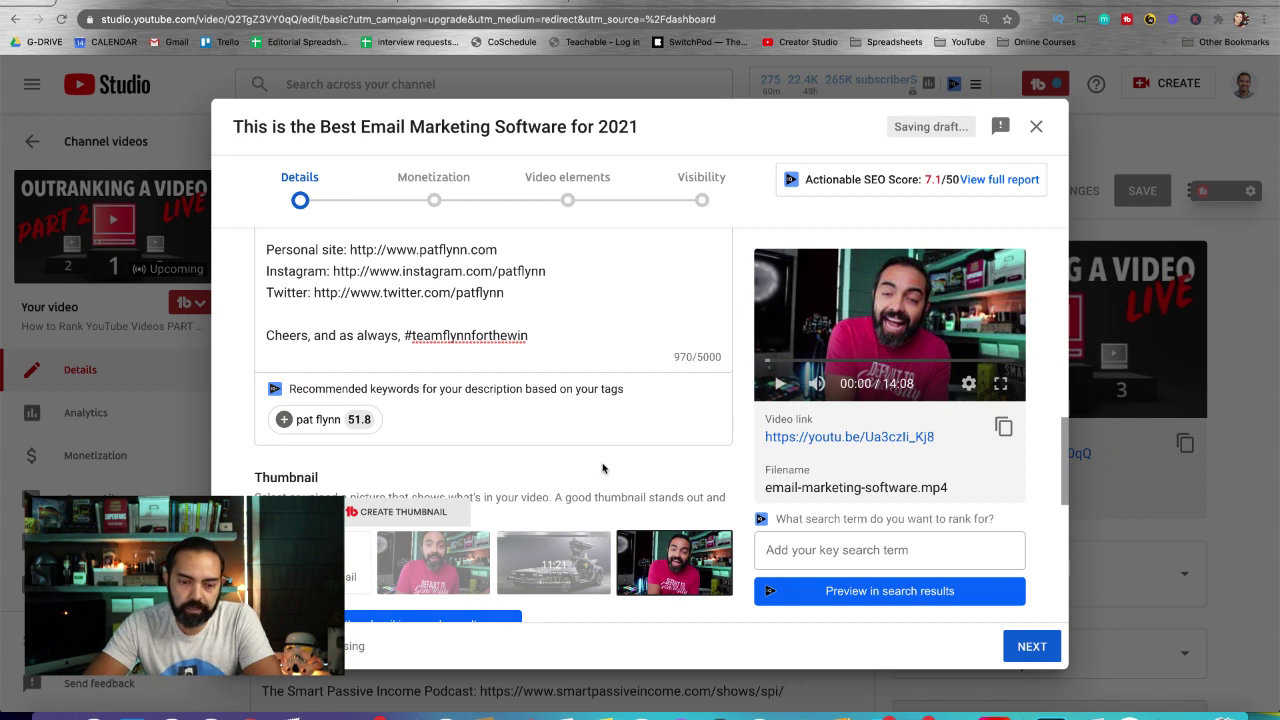
Step: Open the description with "Choosing the best email marketing software can be overwhelming, especially because it can affect all parts of your business."
scroll(602, 465, "up", 10)
scroll(602, 465, "up", 2)
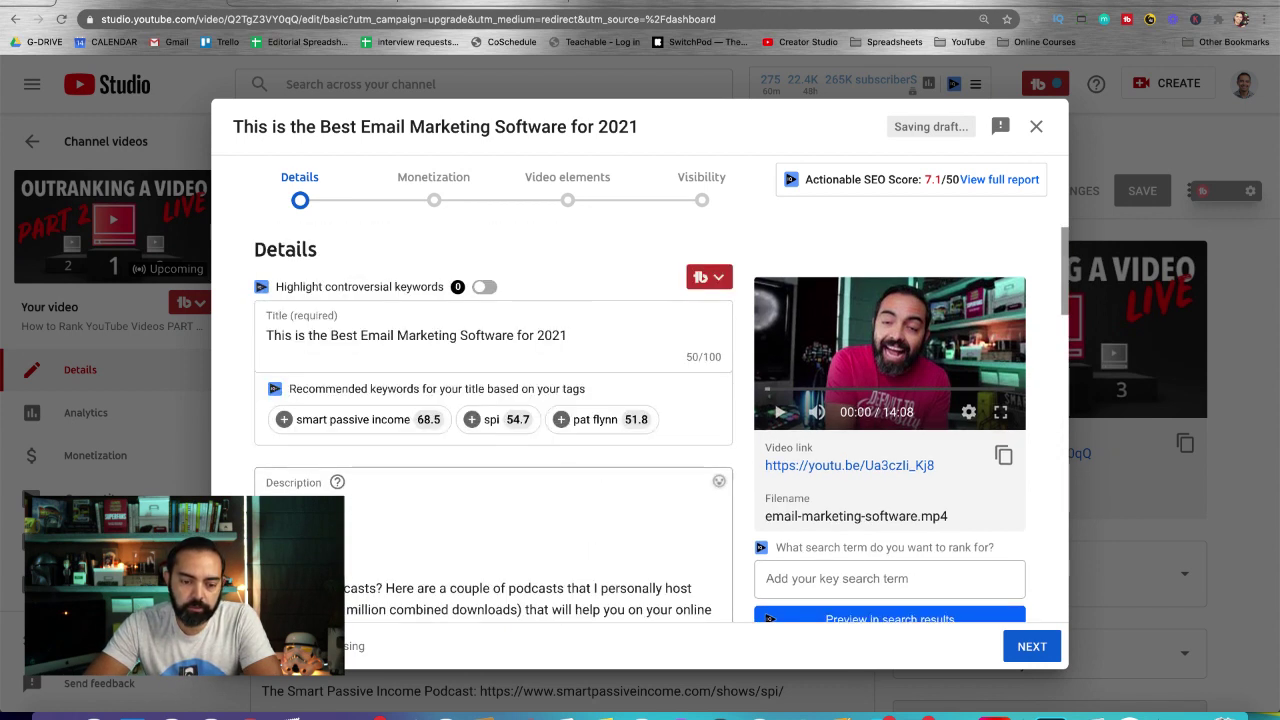
left_click(602, 500)
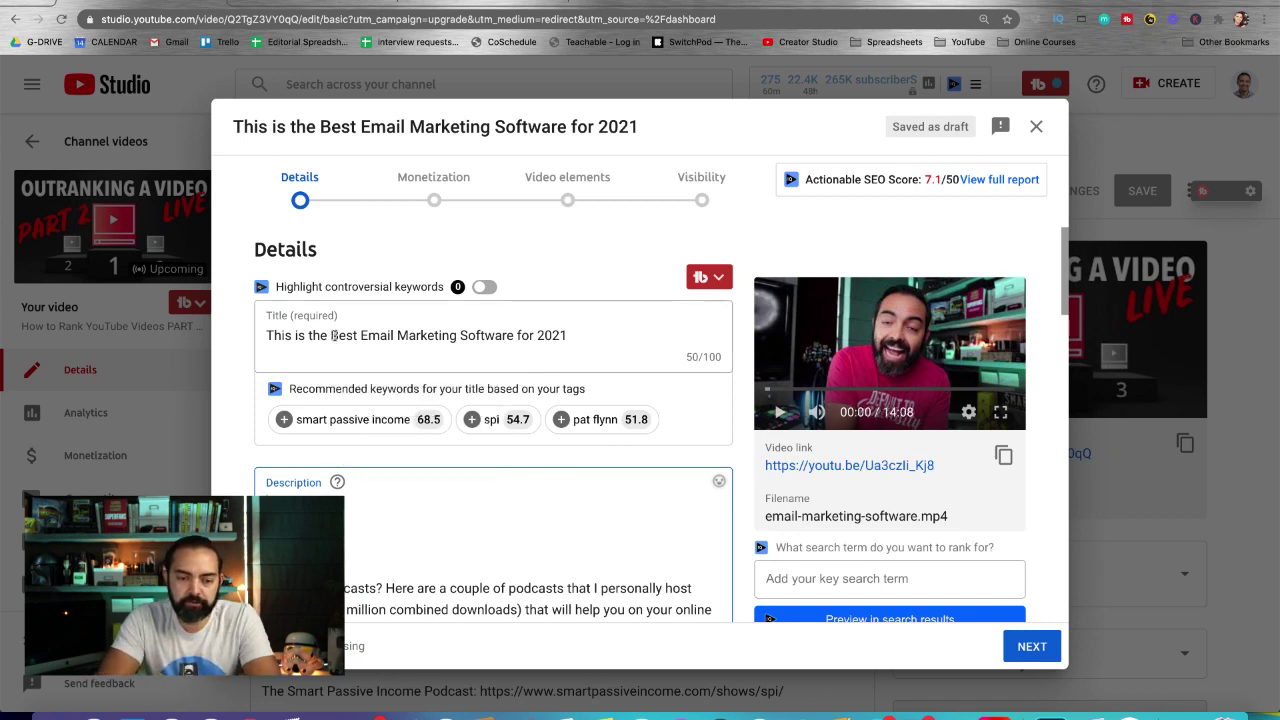
left_click_drag(331, 336, 514, 336)
left_click(514, 336)
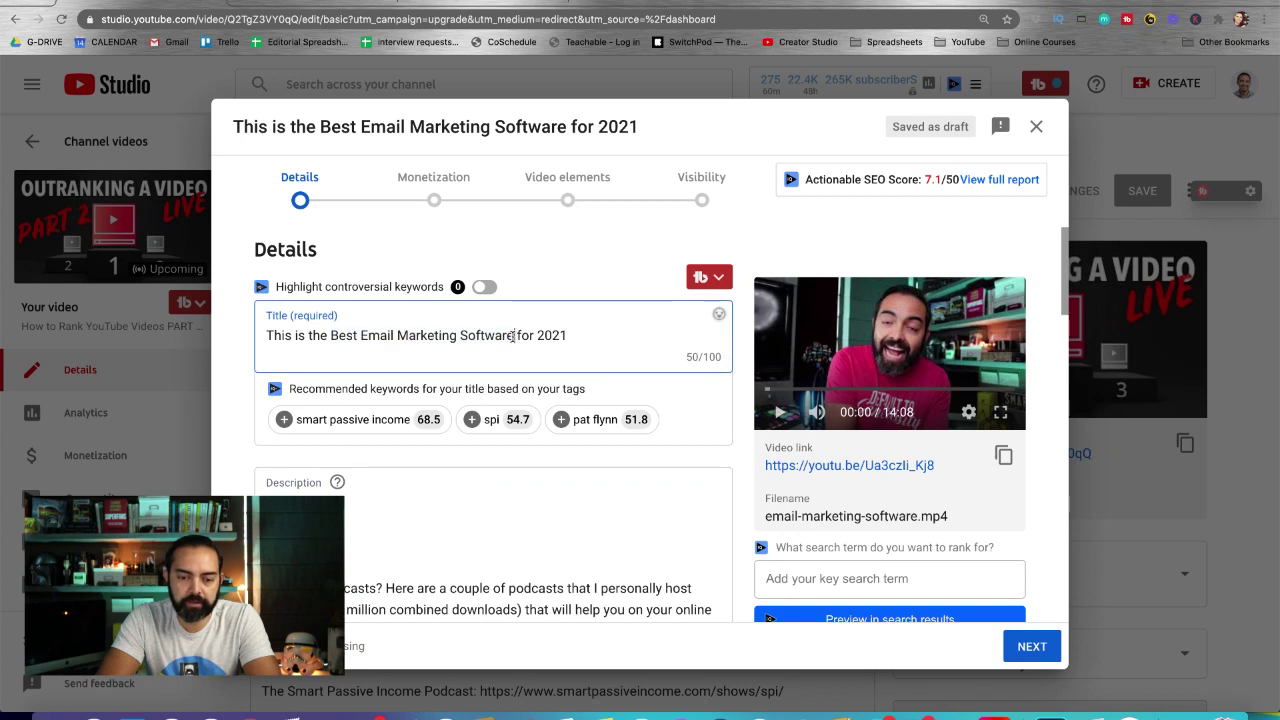
left_click(346, 506)
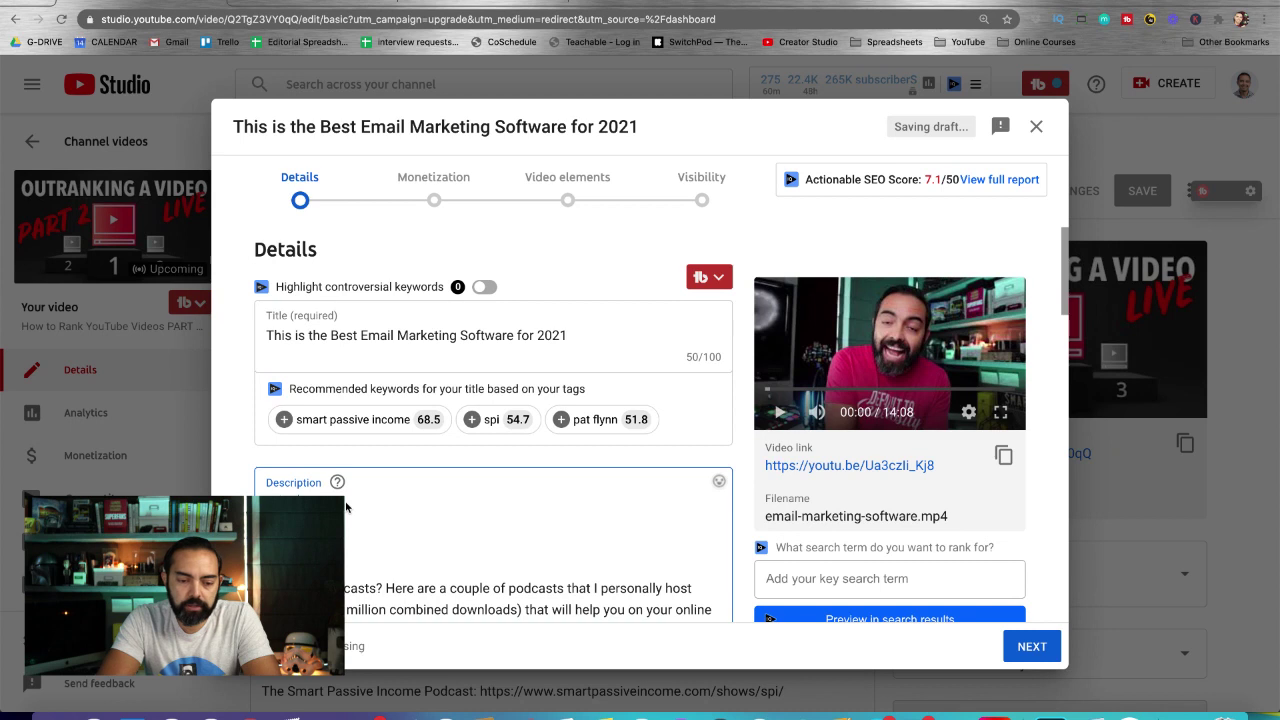
type("best email mark")
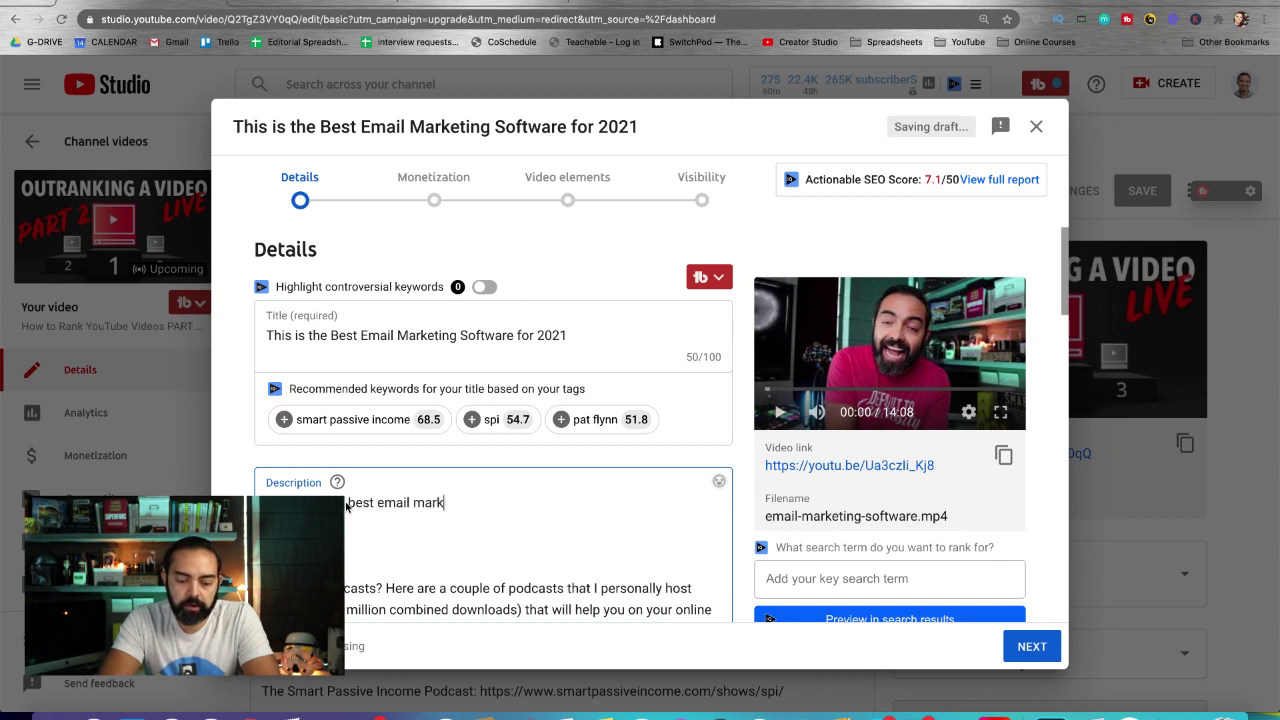
type("eting software can ")
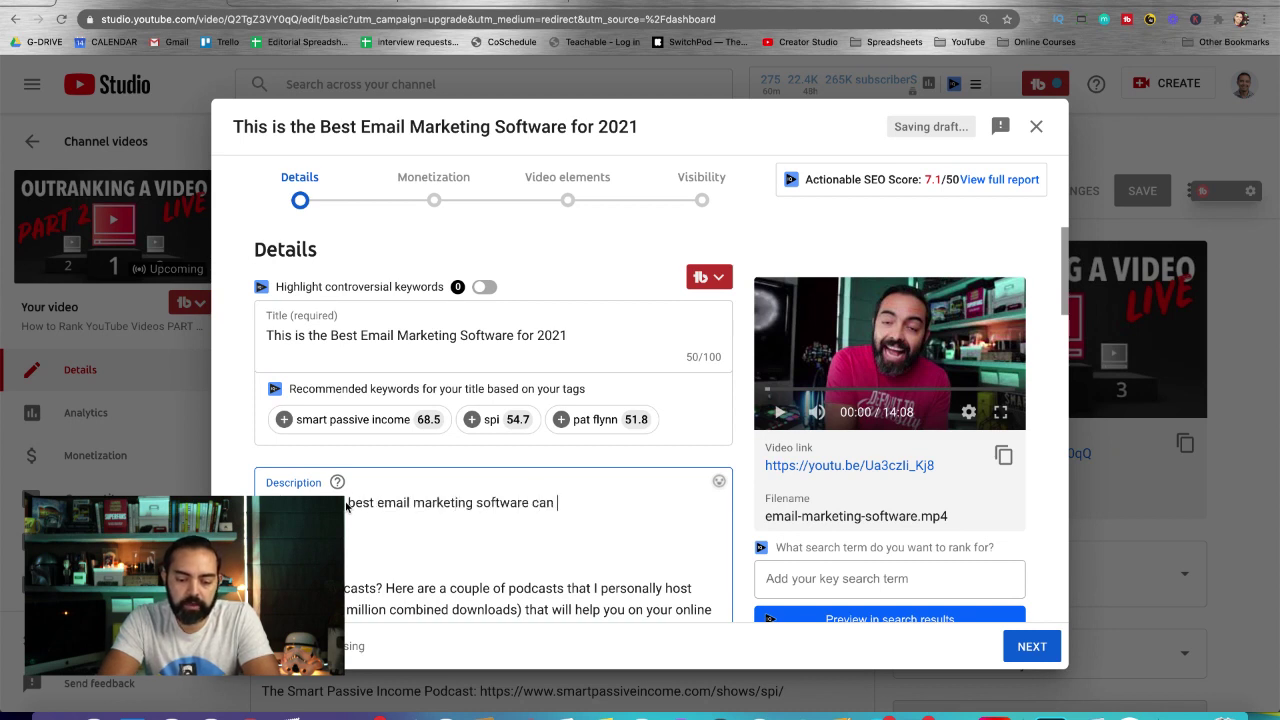
type("be overwhleming, especiall")
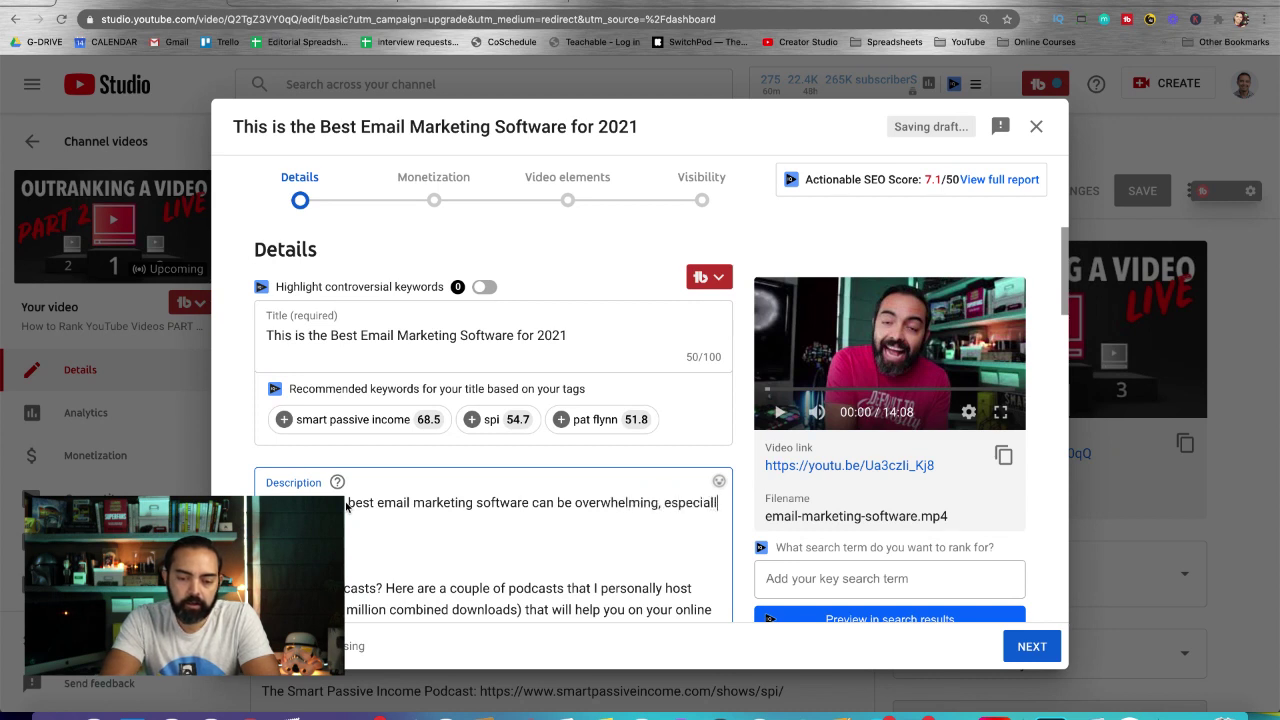
type("y because it ")
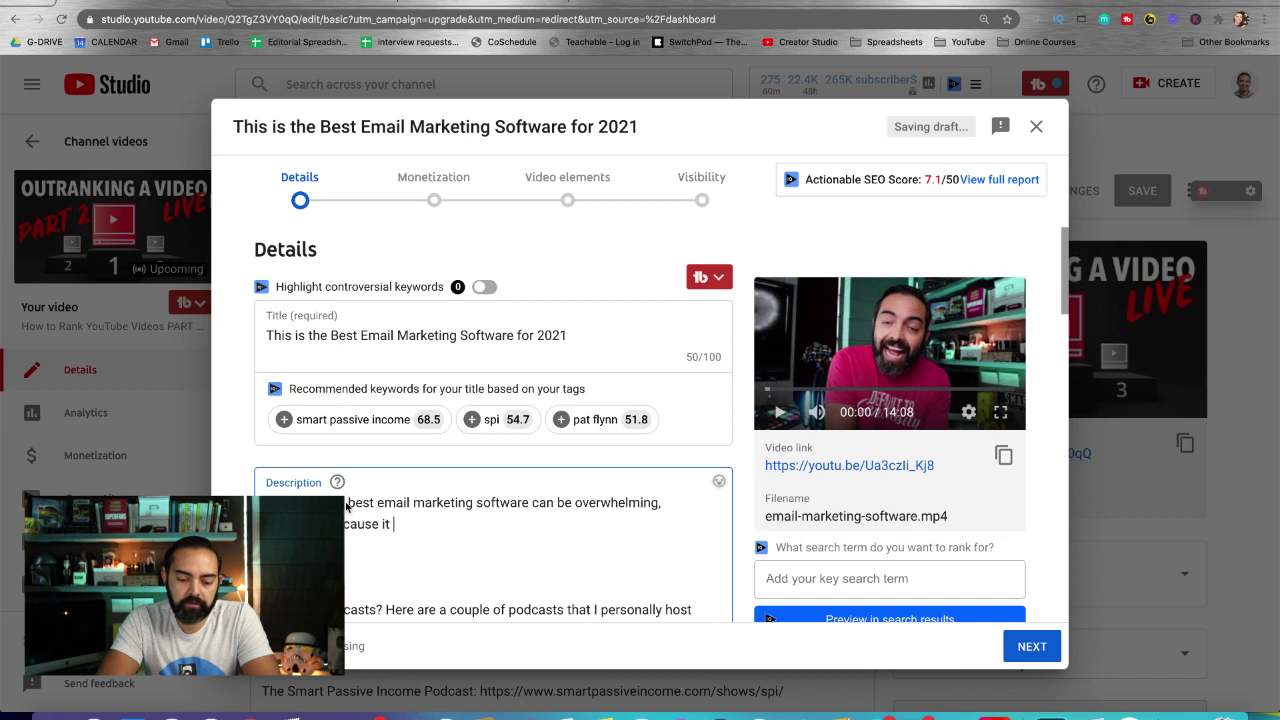
type("can affect ")
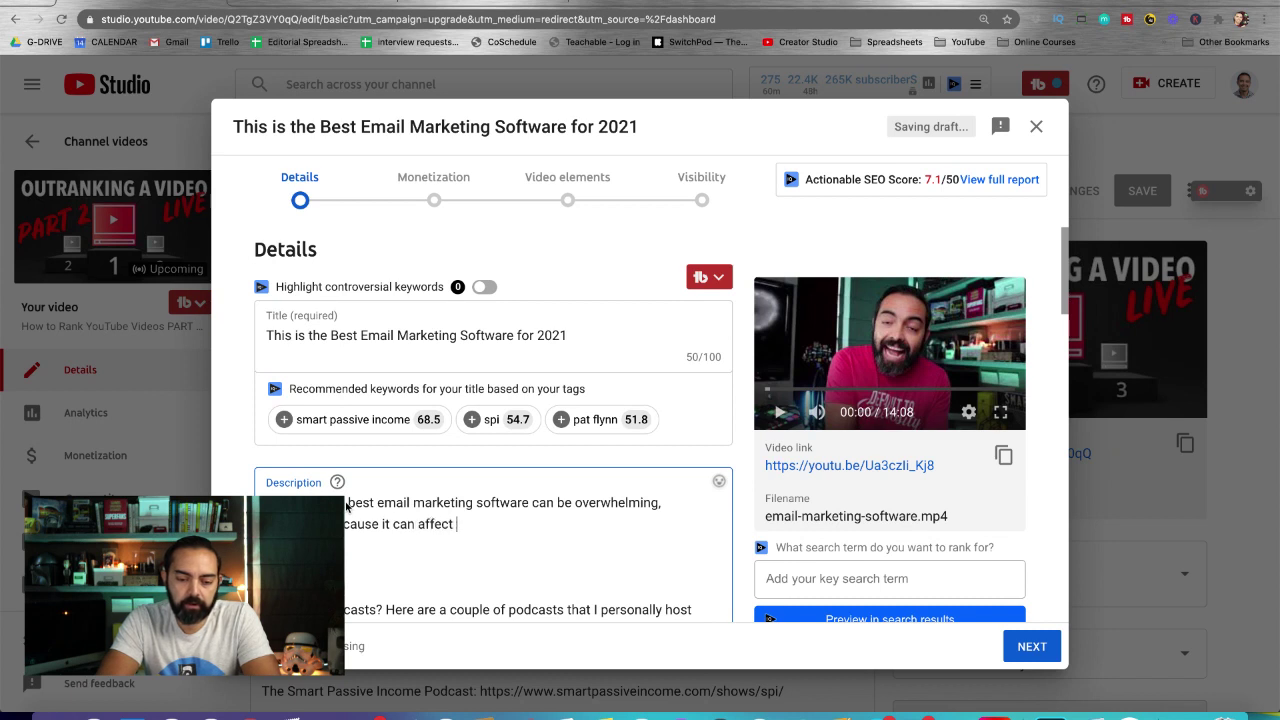
type("all parts of your business.")
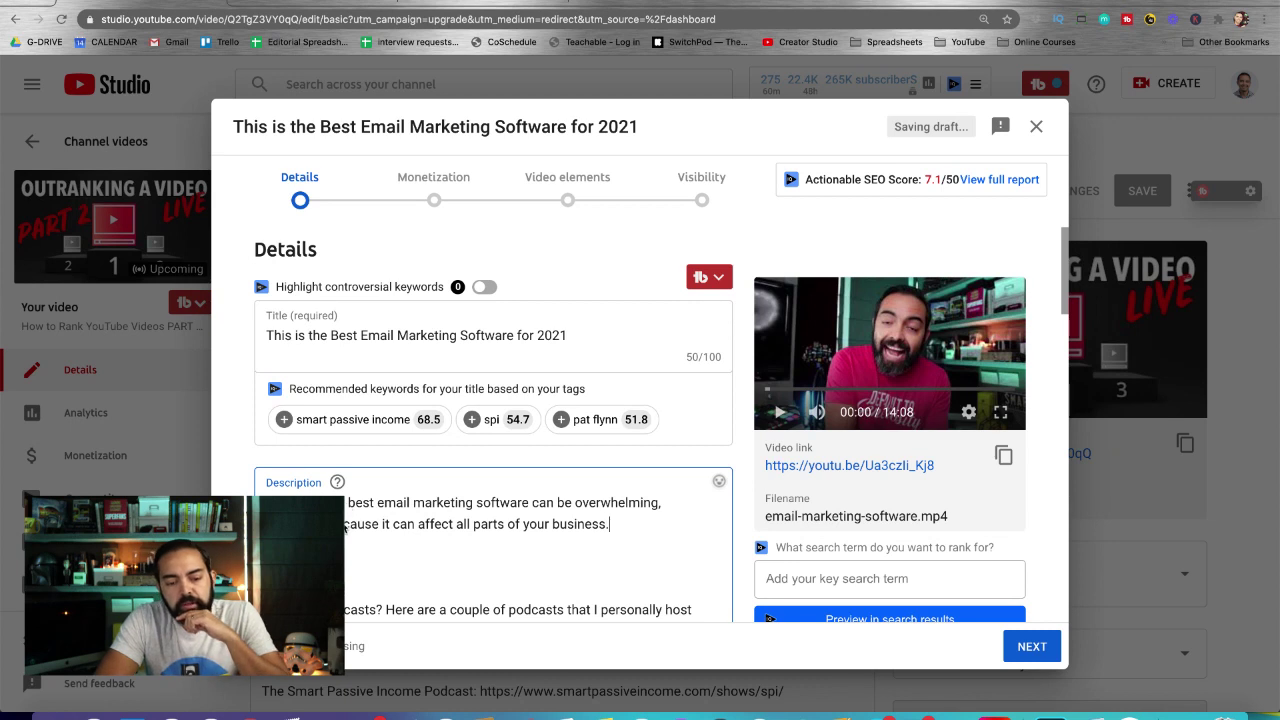
Step: Shorten the opening sentence to end "can be difficult!" and add "In this video, I'm going to share my #1 pick for the best email platform"
left_click(631, 526)
left_click_drag(631, 526, 585, 504)
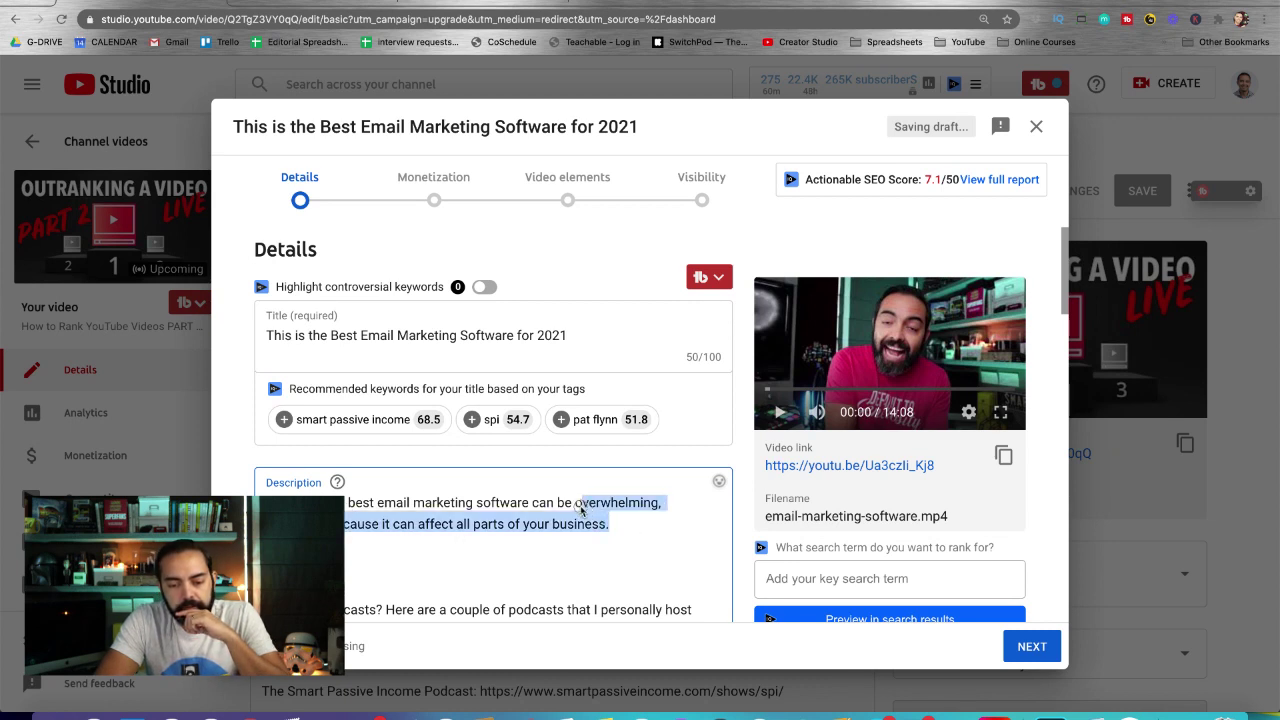
type("hard.")
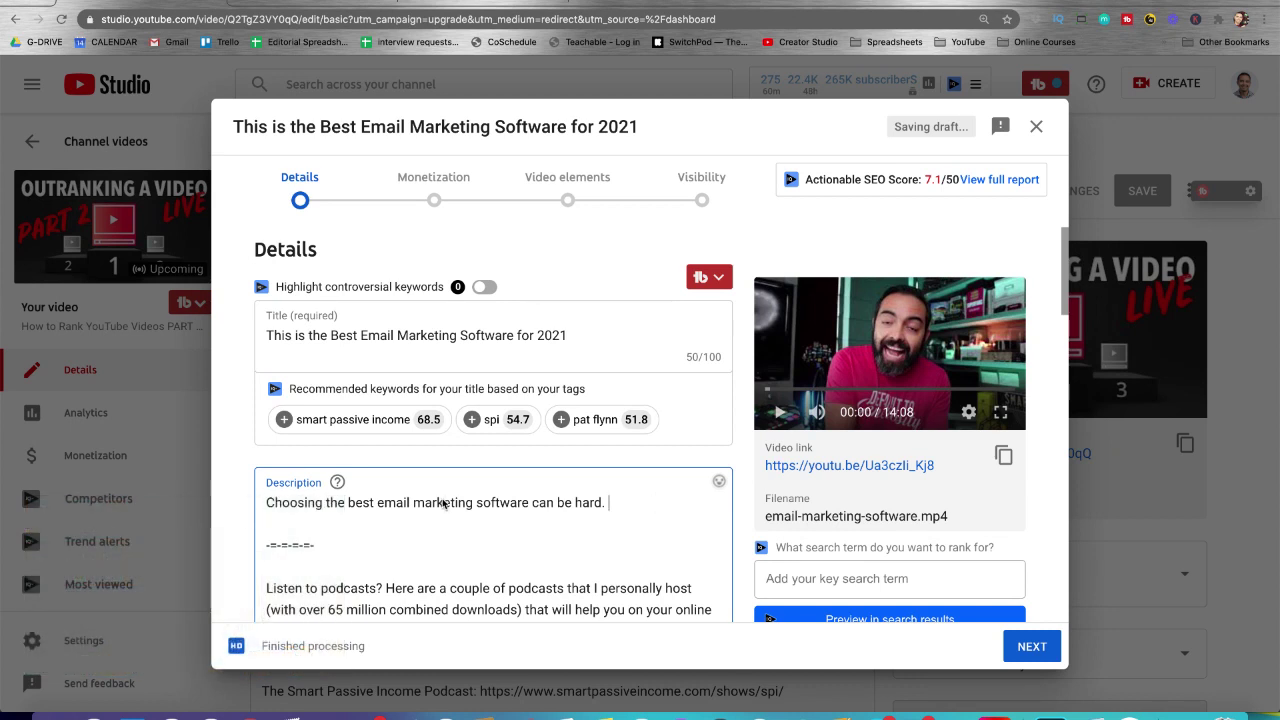
key("BackSpace")
key("BackSpace")
key("BackSpace")
key("BackSpace")
key("BackSpace")
type("difficult! In this video, I'm g")
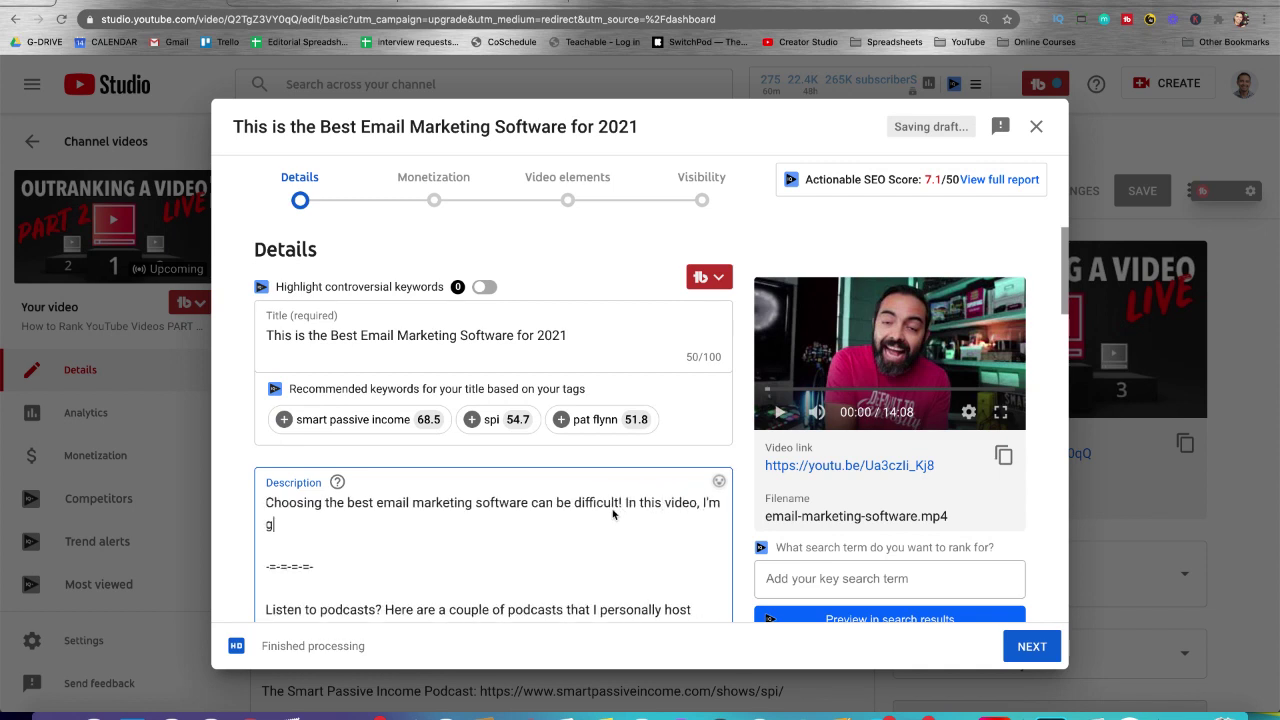
type("oing to share my #1 pick for ")
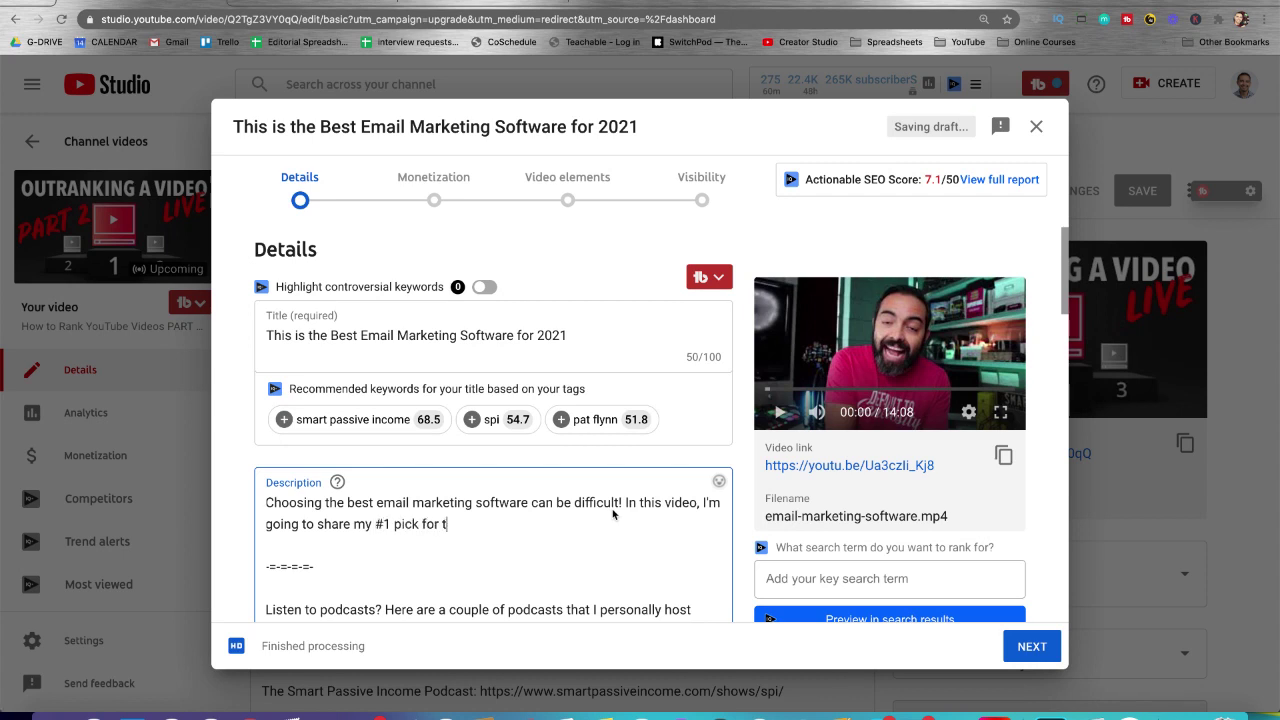
type("the best email pla")
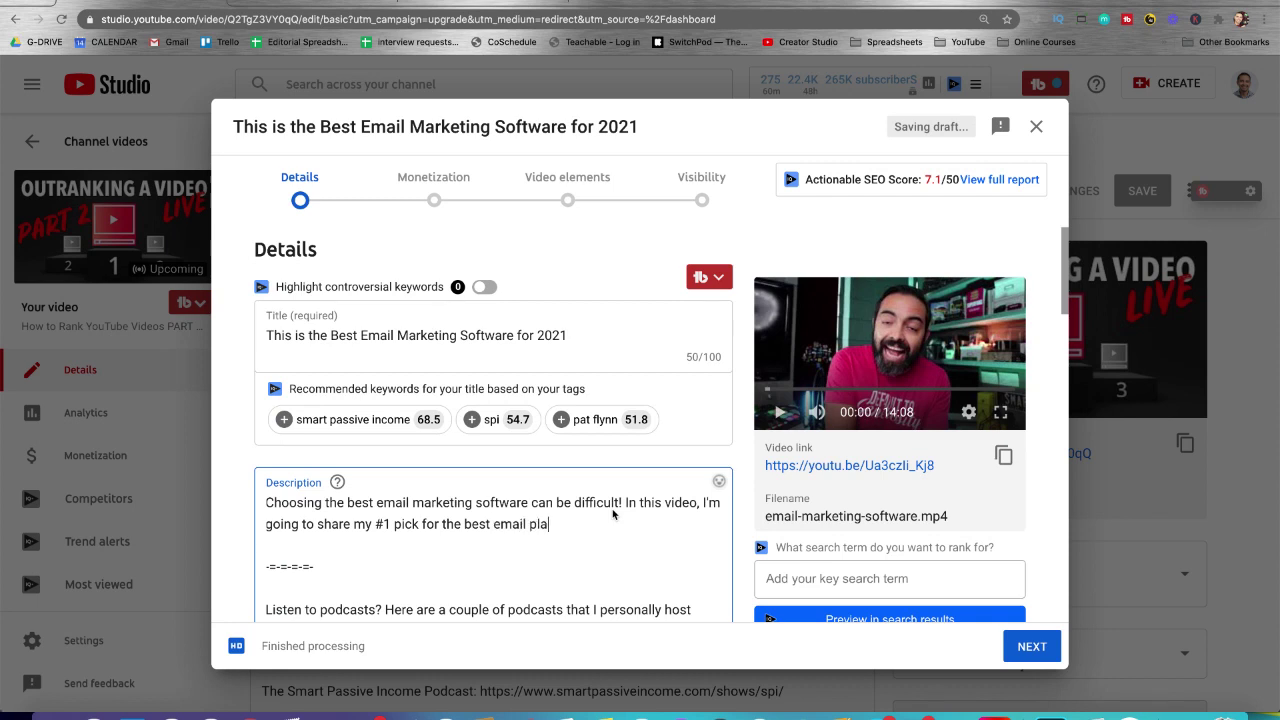
type("tform")
Step: Try replacing "platform" with "marketing software" in the description's second sentence, and restore the word "platform"
left_click_drag(466, 530, 582, 526)
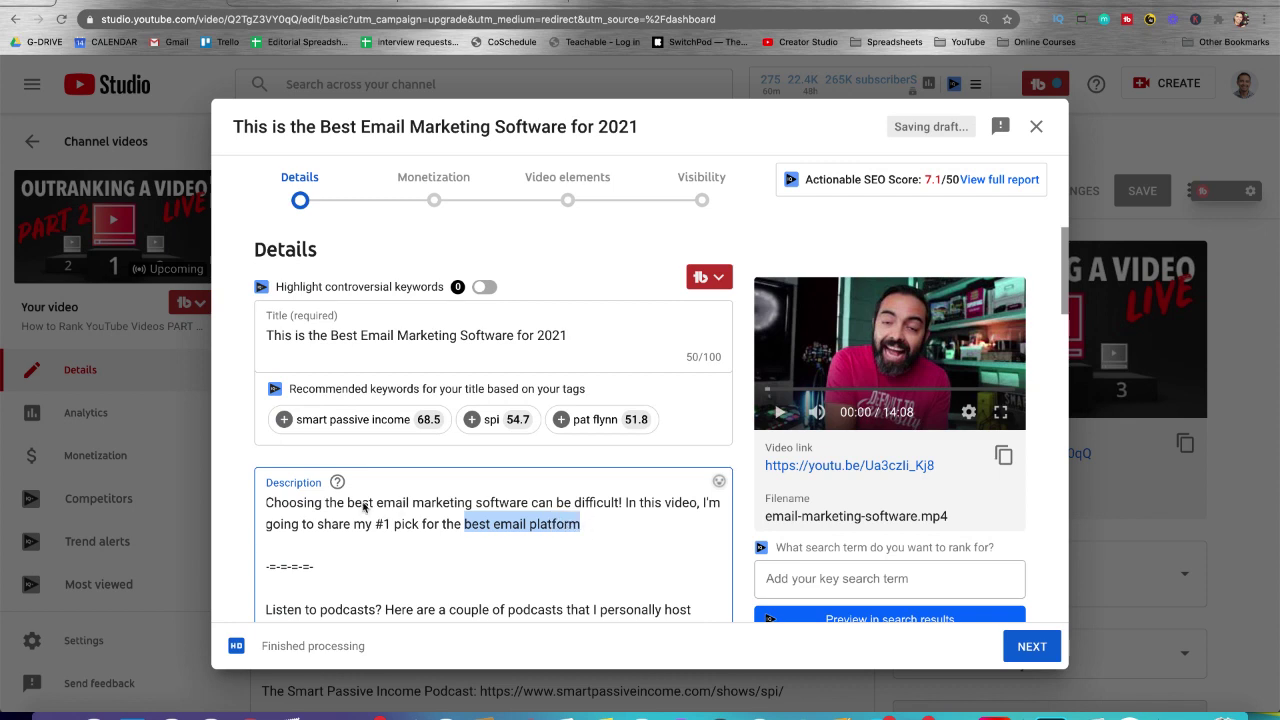
left_click_drag(346, 505, 530, 507)
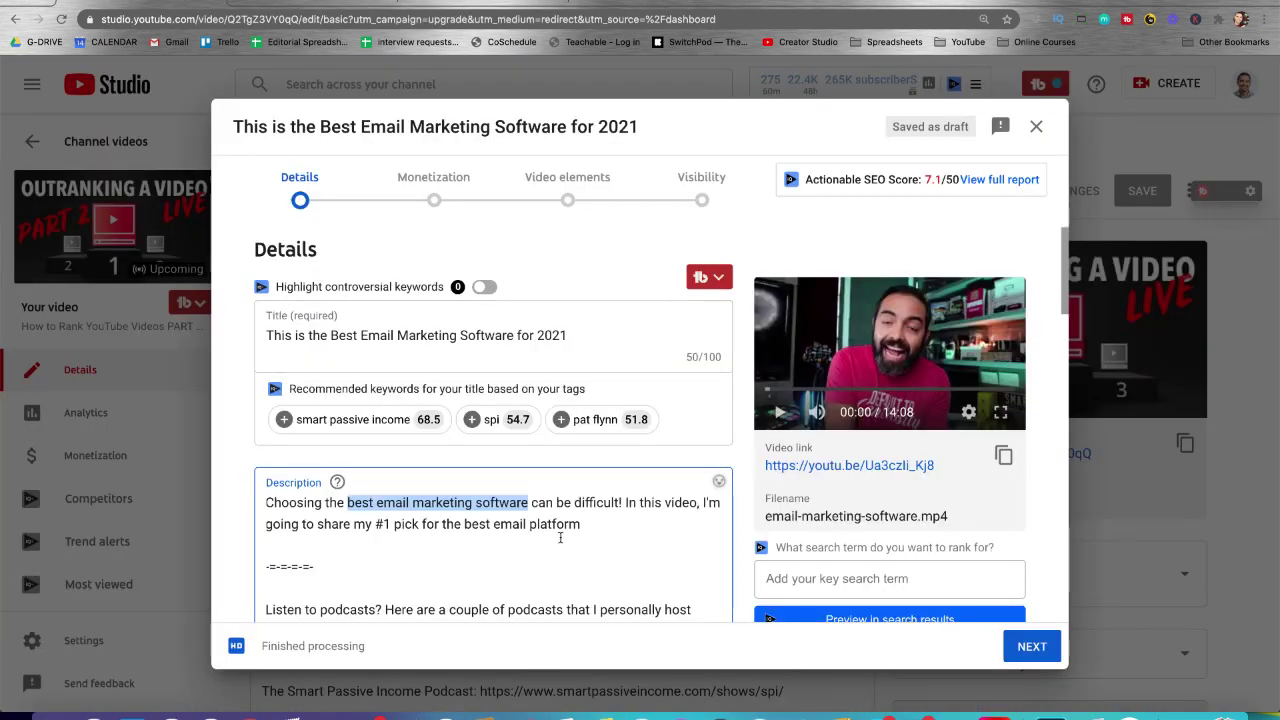
double_click(556, 524)
type("marketing sogtar")
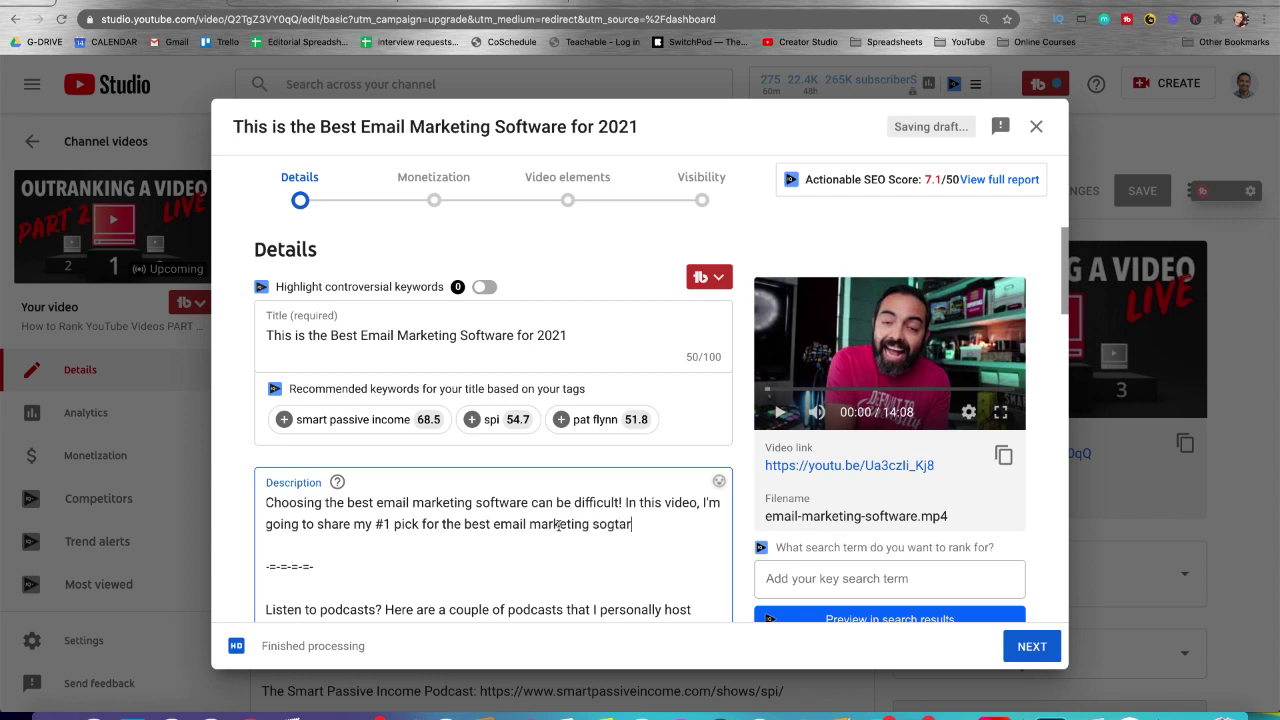
key("BackSpace")
key("BackSpace")
key("BackSpace")
key("BackSpace")
key("BackSpace")
key("BackSpace")
key("BackSpace")
type("platform")
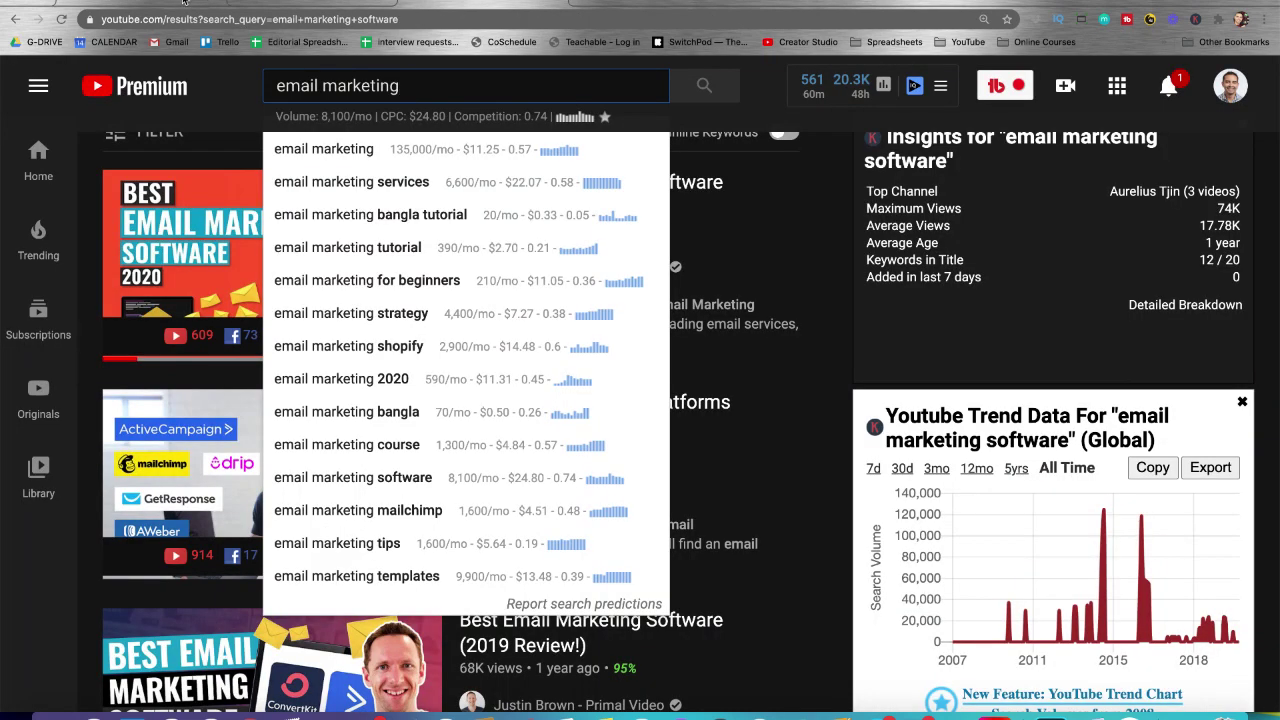
Step: Complete the description's second sentence with "whether you're a beginner, or have used email marketing services for a while."
left_click(183, 2)
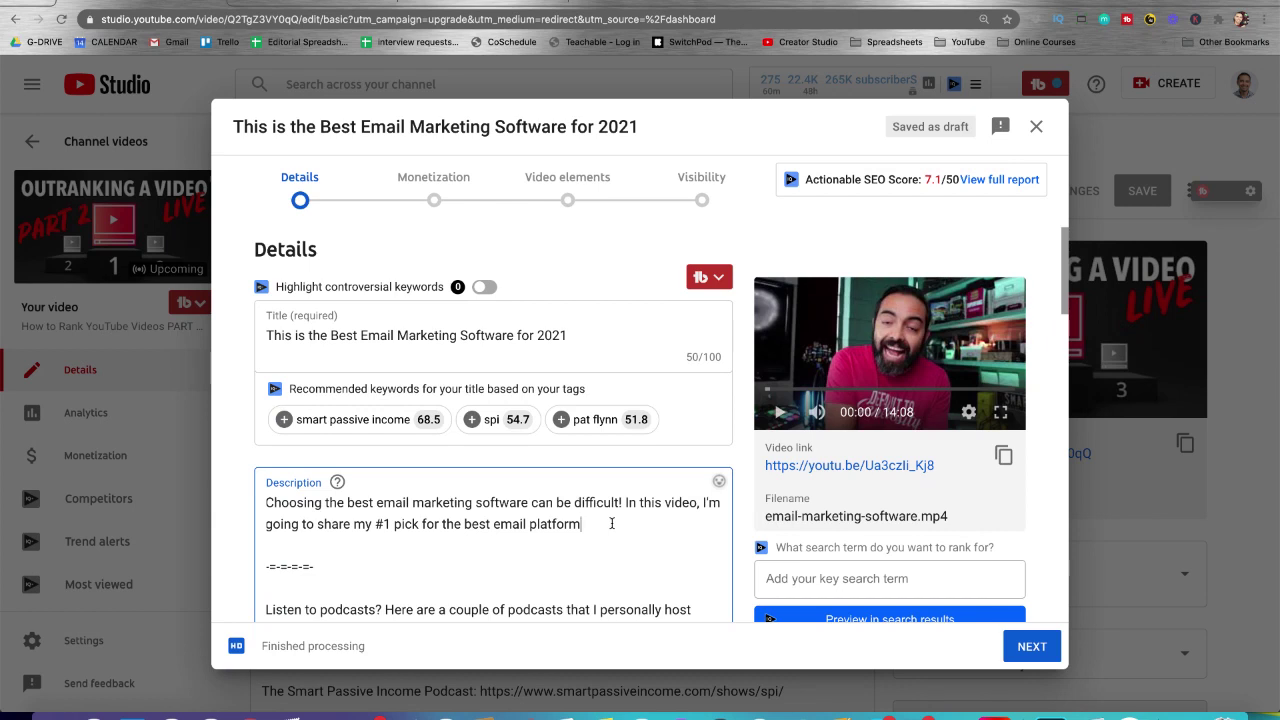
type("whether you're a beginner")
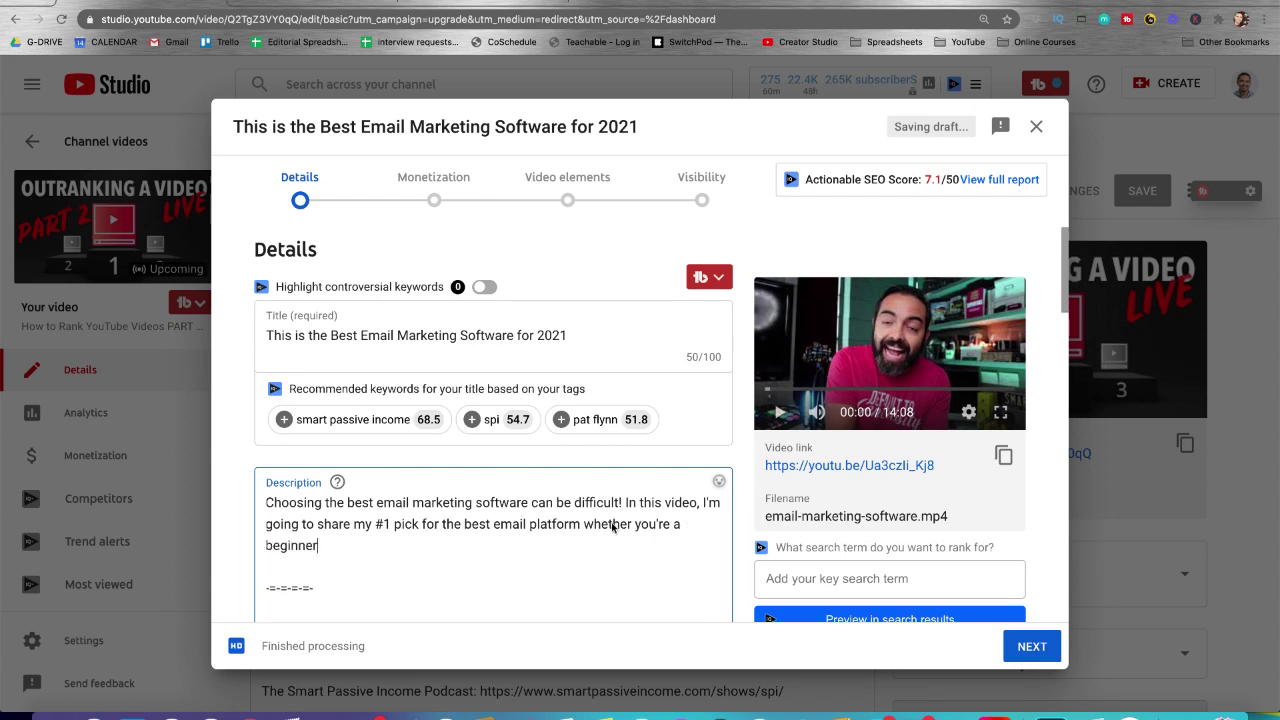
type(", or have used email marketing services for a while.")
Step: Add a new paragraph to the description reading "Here is the criteria I used to make my selection:", followed by a blank line
key("Return")
key("Return")
type("Here is the c")
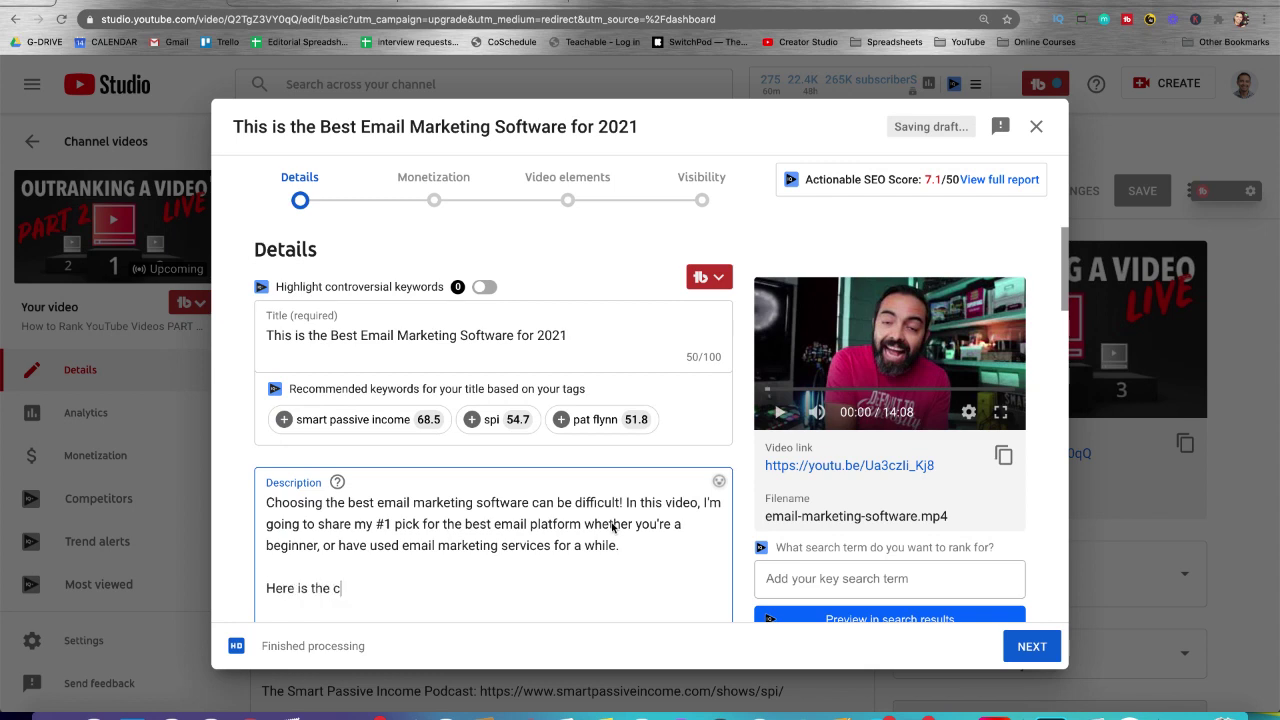
type("riteria I used to make my selection:")
key("Return")
key("Return")
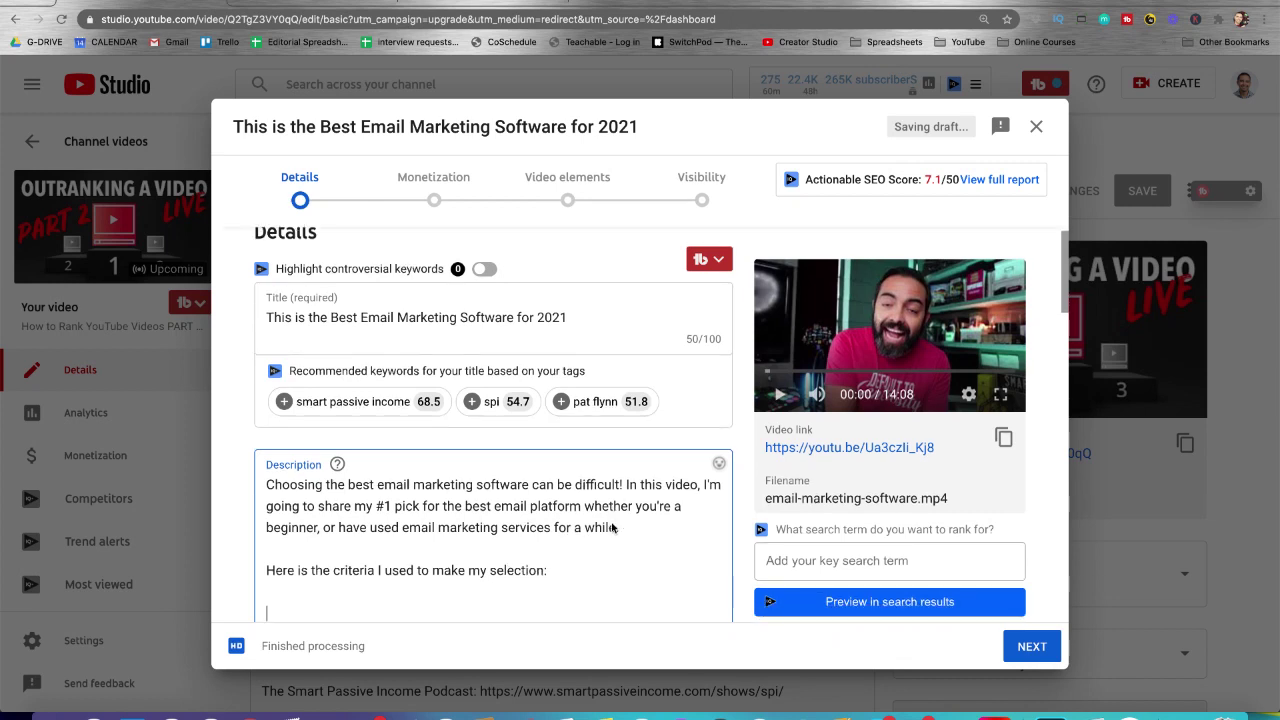
Step: Start the numbered criteria list with "1. Easy to use." and "2. Reliability", leaving item 3 blank
scroll(368, 417, "down", 1)
type("1. E")
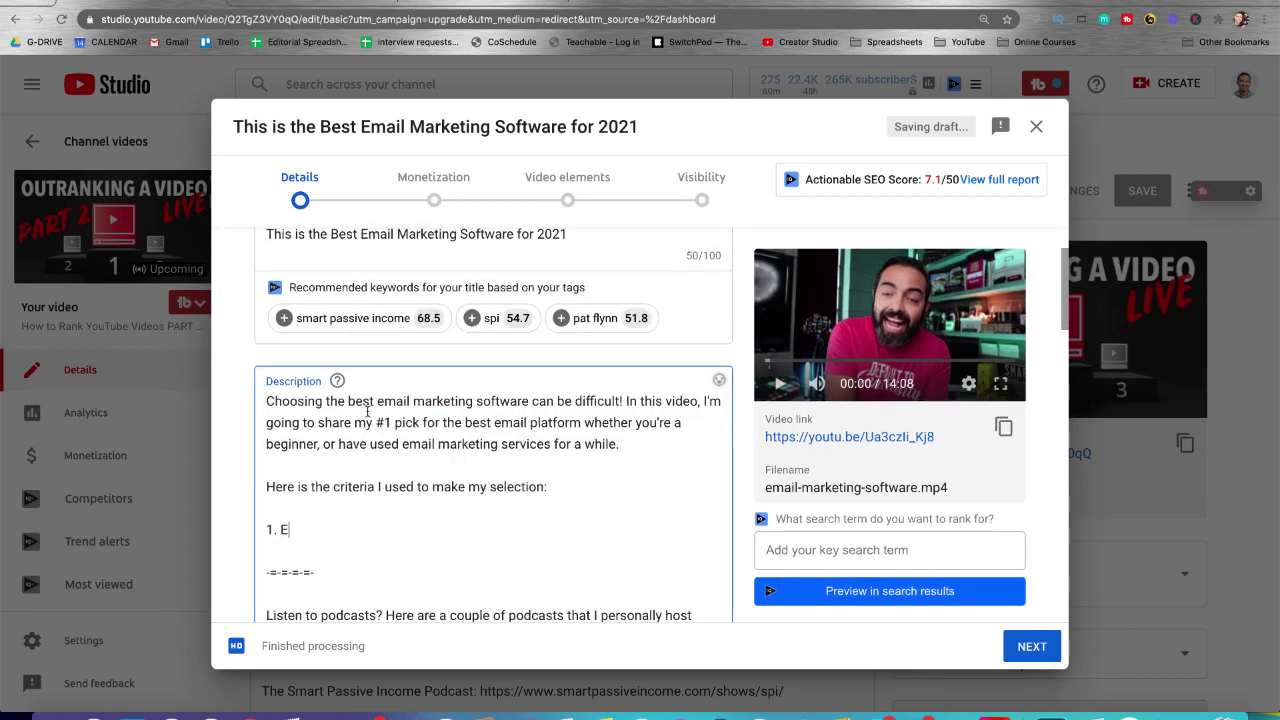
type("asy to use.")
key("Return")
type("2. Reliability")
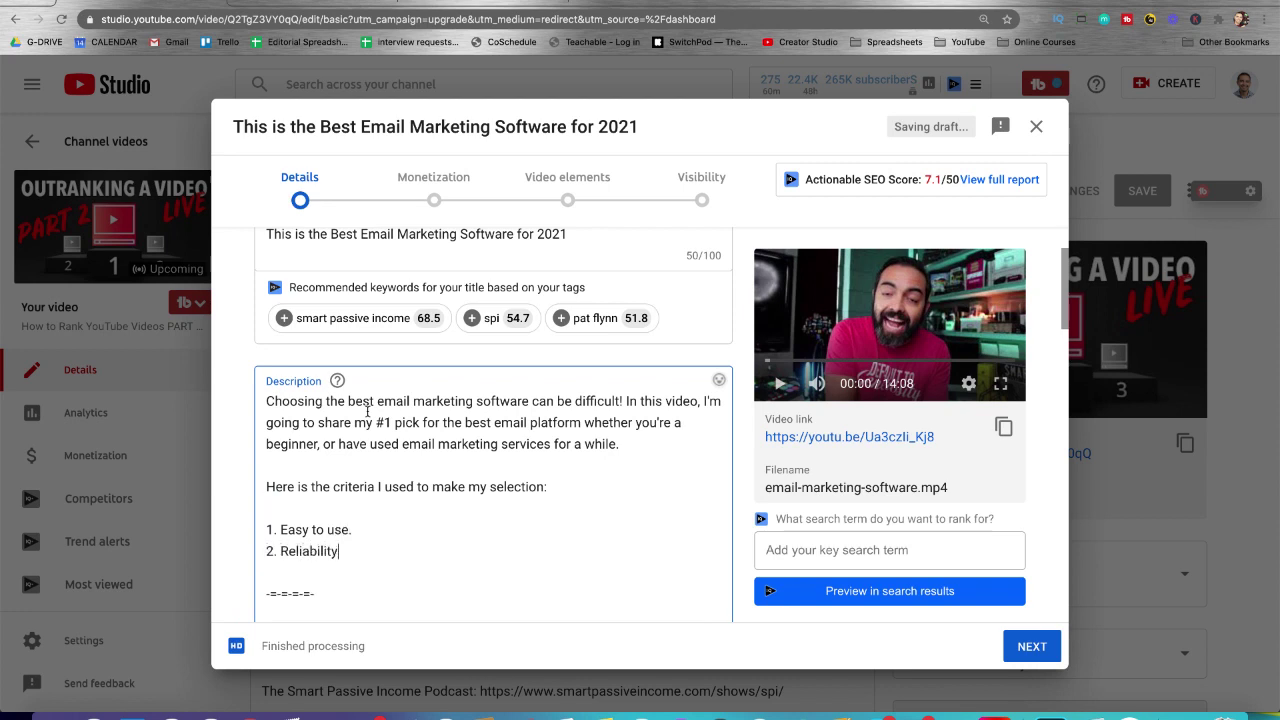
key("Return")
type("3.")
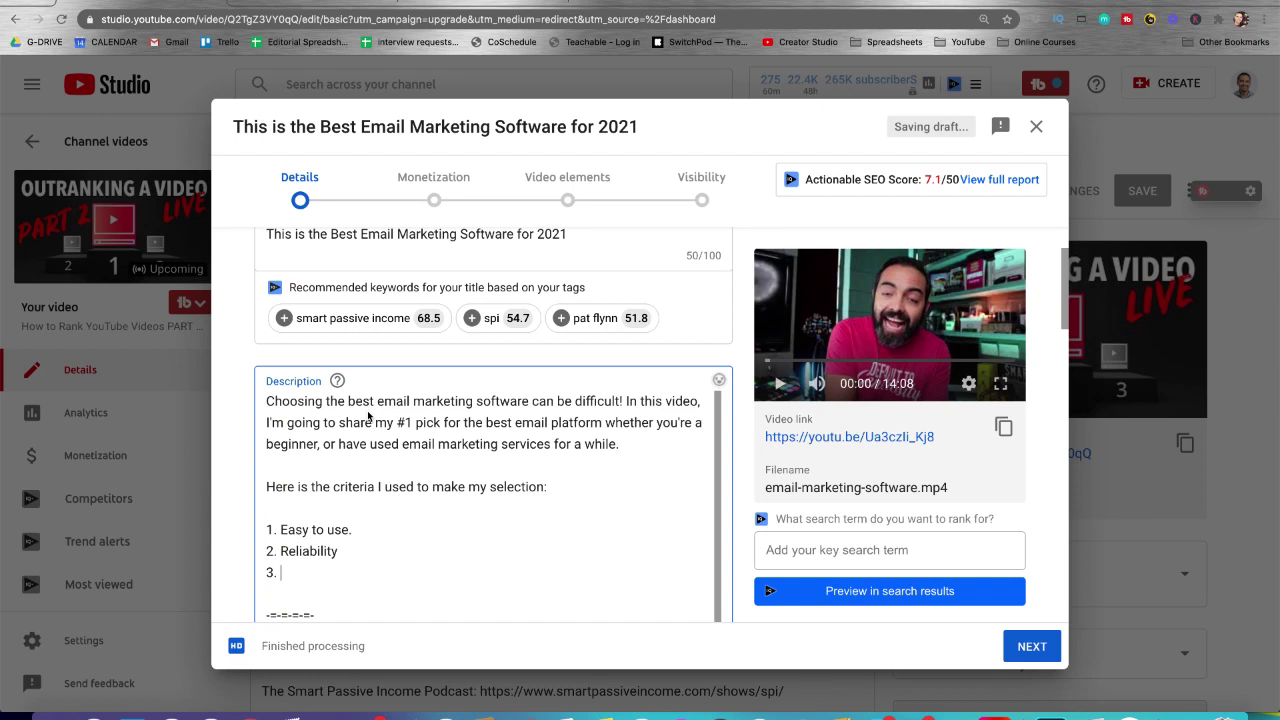
Step: Add "4. Top-notch customer service" as the fourth line of the criteria list
key("Return")
type("4. Top-notch custom")
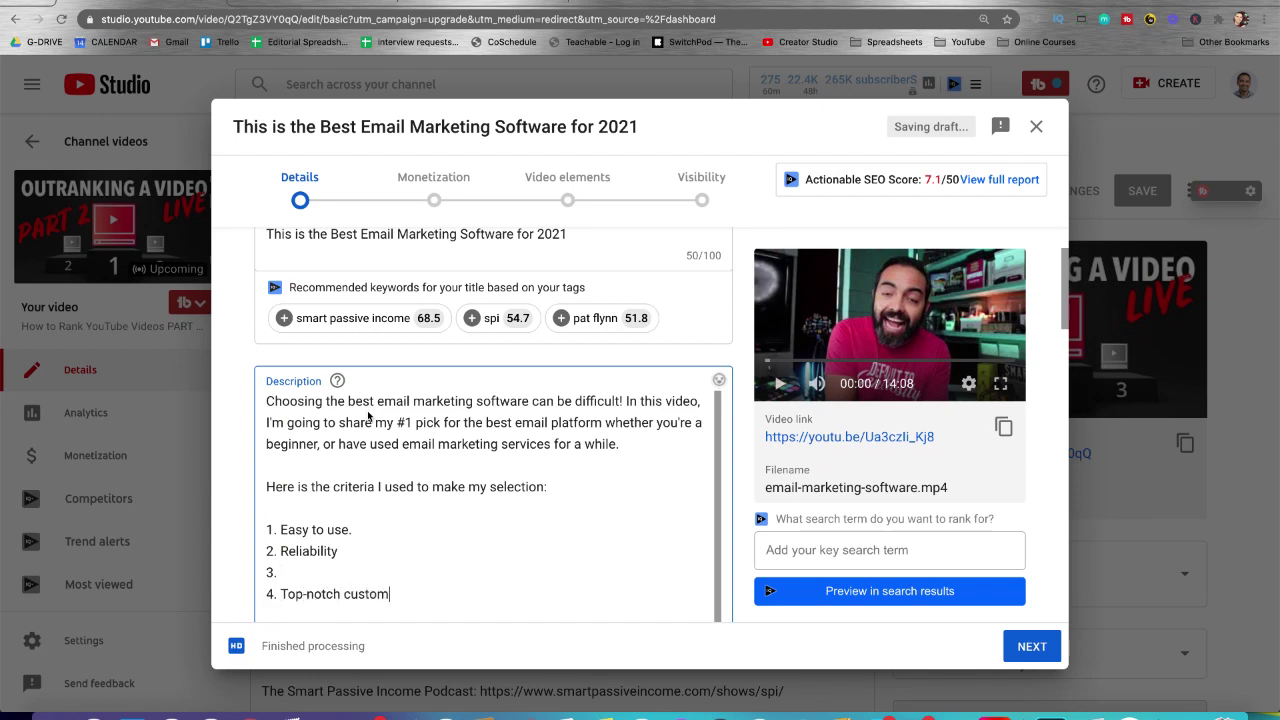
type("er service")
Step: Fill in the blank third criterion with "Top-notch customer service"
left_click(295, 570)
type("Top-n")
key("BackSpace")
key("BackSpace")
type("notch")
key("BackSpace")
key("BackSpace")
key("BackSpace")
key("BackSpace")
key("BackSpace")
type("notch custo")
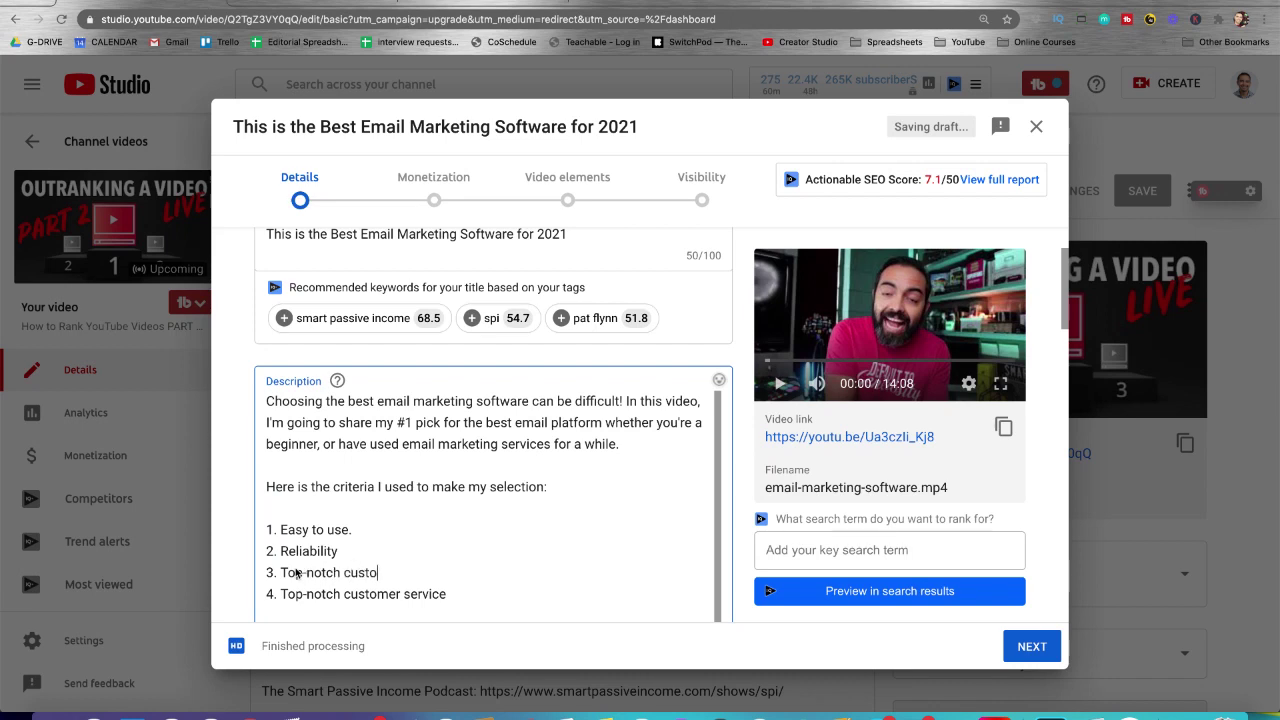
type("mer service")
Step: Replace the fourth criterion with "Built-in Tools" and add "5. Affordable Price" beneath it
left_click_drag(456, 595, 285, 603)
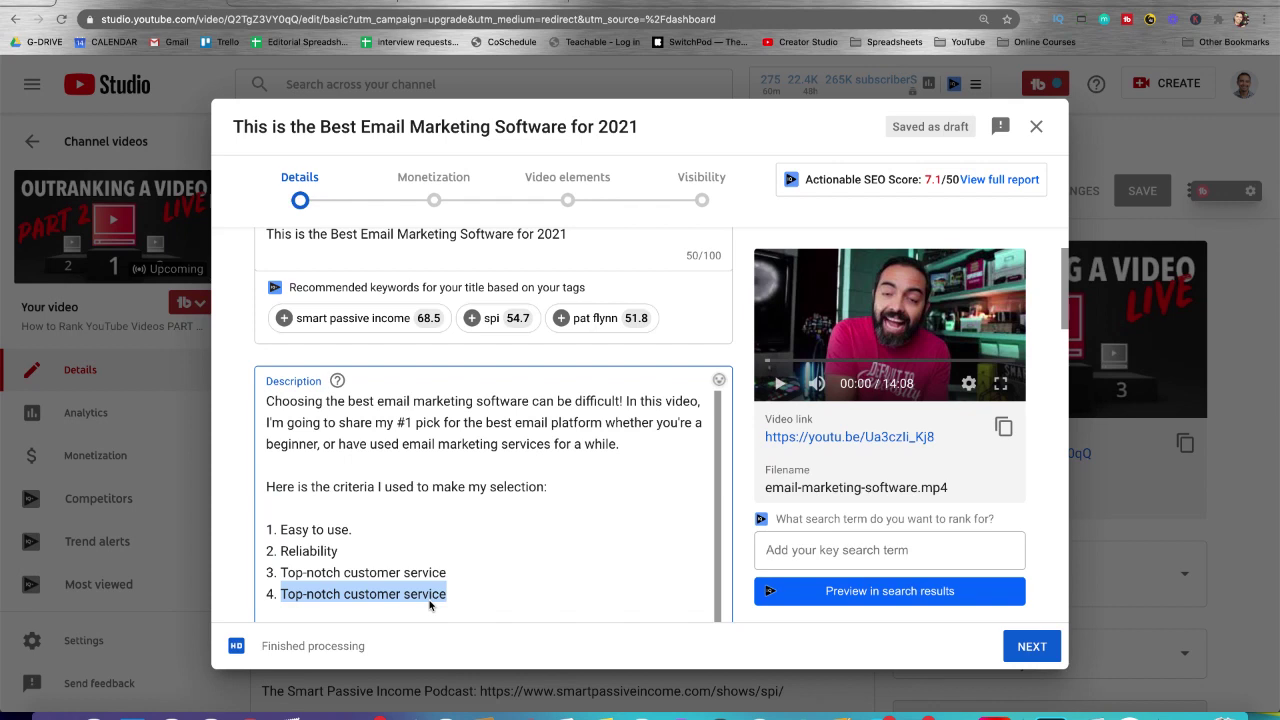
type("Built0")
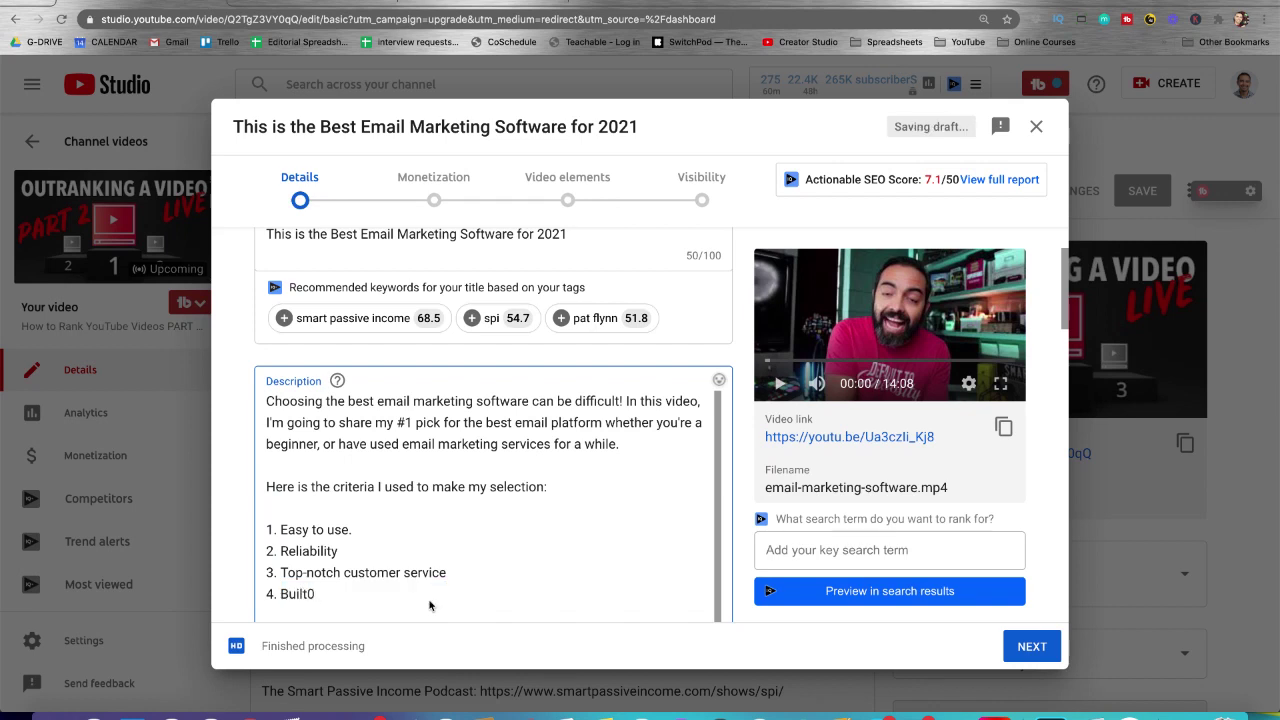
key("BackSpace")
type("-in Tools")
key("Return")
type("5")
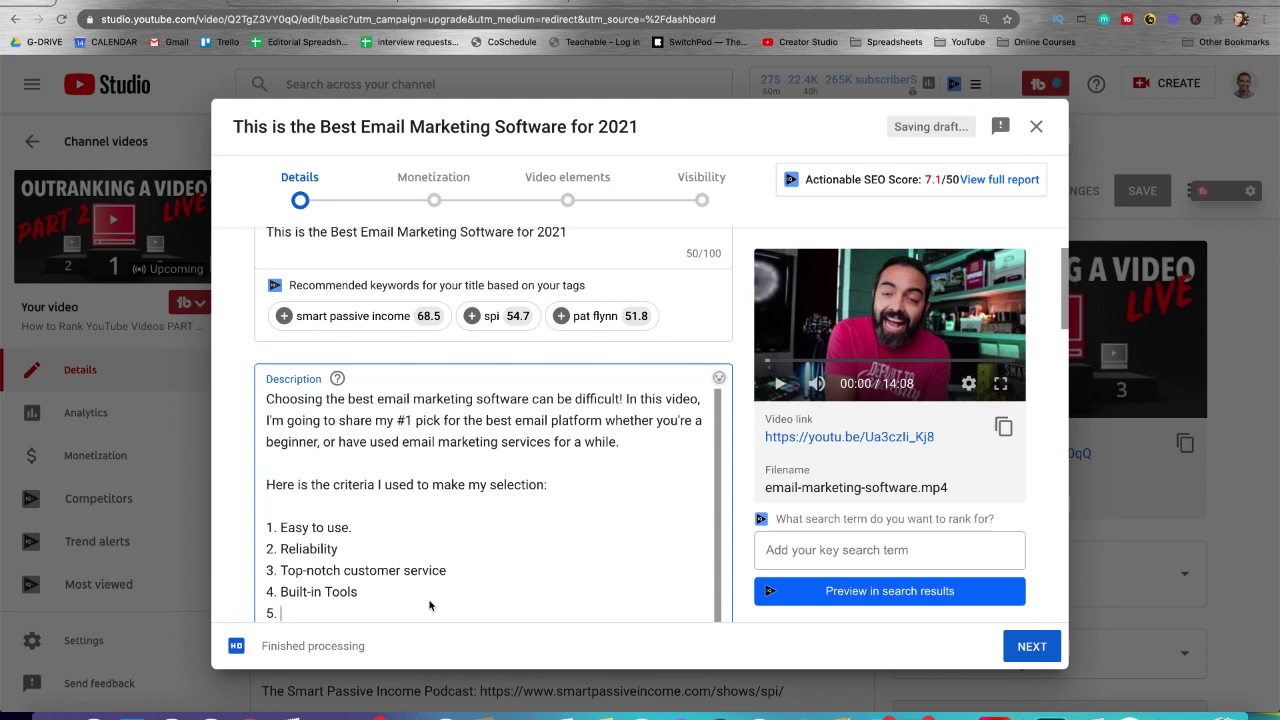
type(". Affordable Price")
Step: Add the line "Click the link below to use my recommended tool" beneath the criteria list in the description
scroll(473, 581, "down", 1)
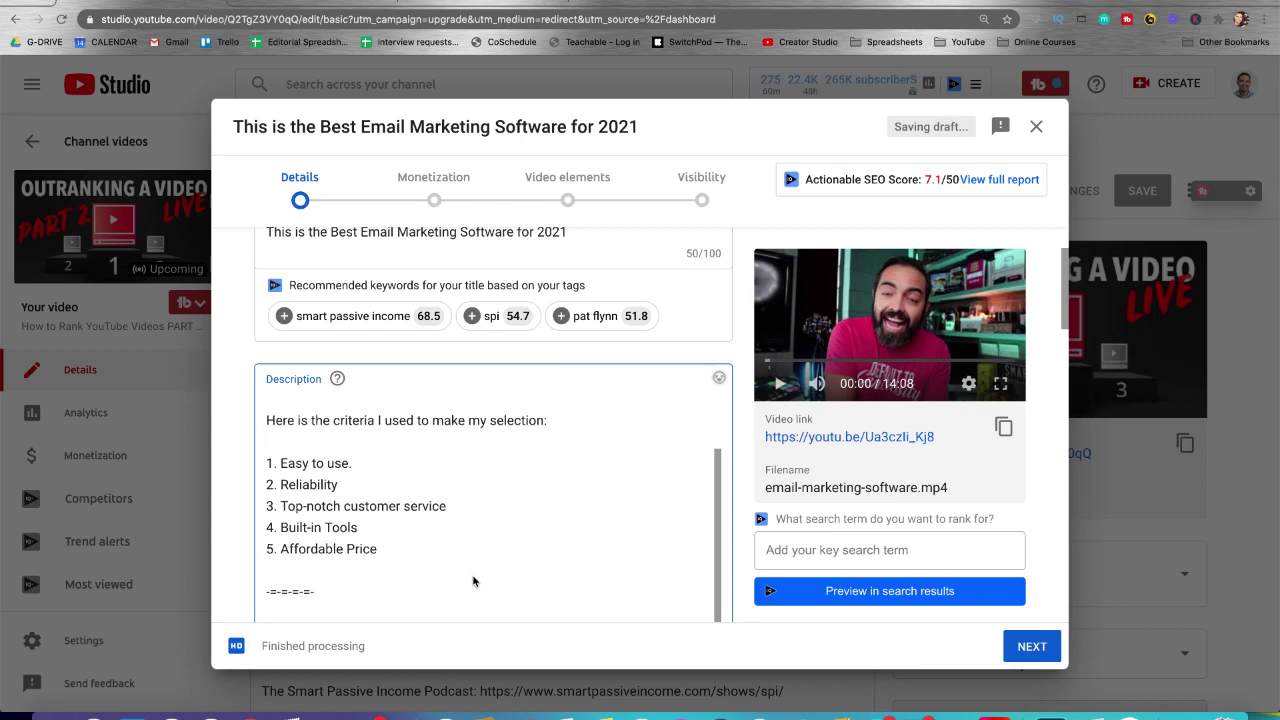
key("Return")
key("Return")
type("Click here")
key("BackSpace")
key("BackSpace")
key("BackSpace")
key("BackSpace")
type("the link below")
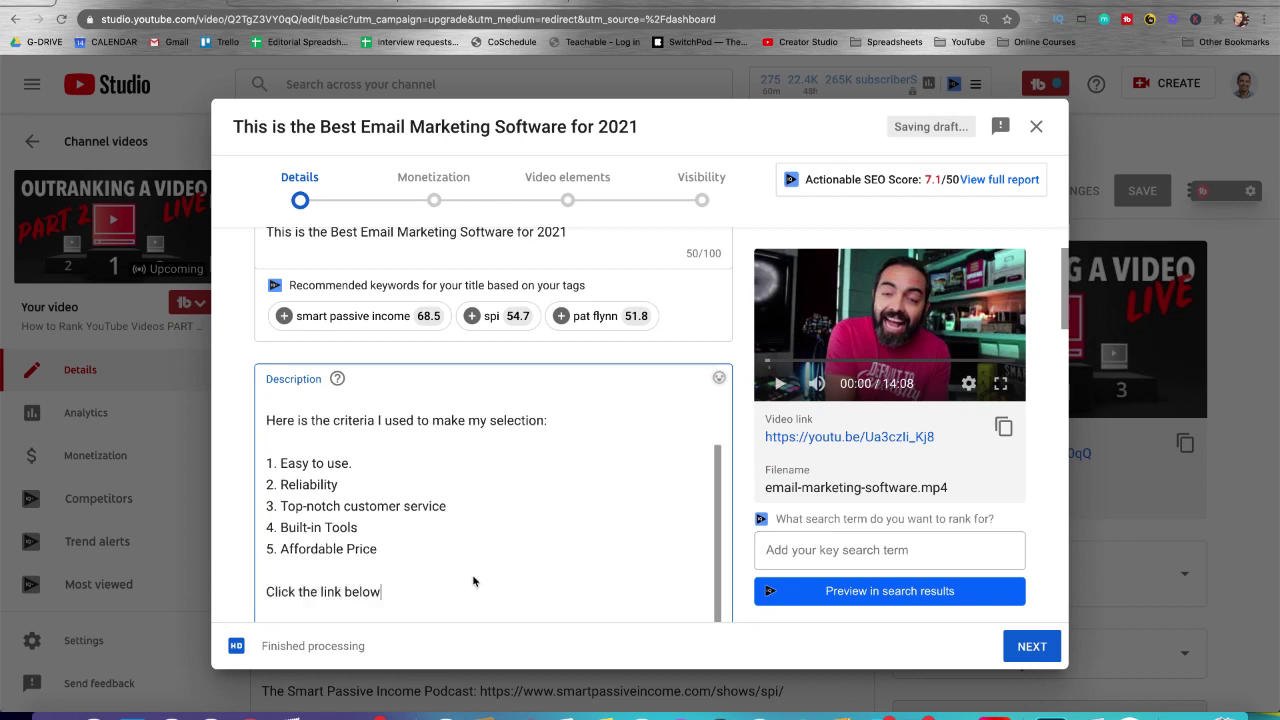
type(" to use my recommen")
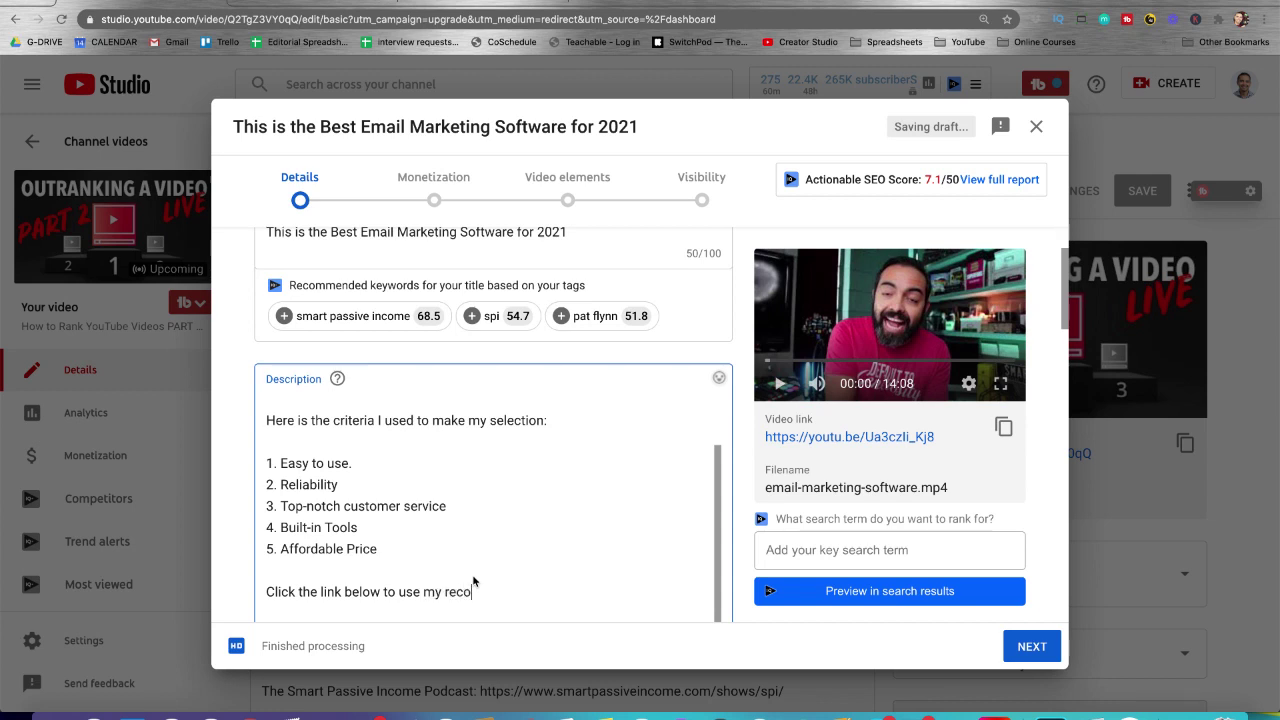
type("ded tool")
key("BackSpace")
key("BackSpace")
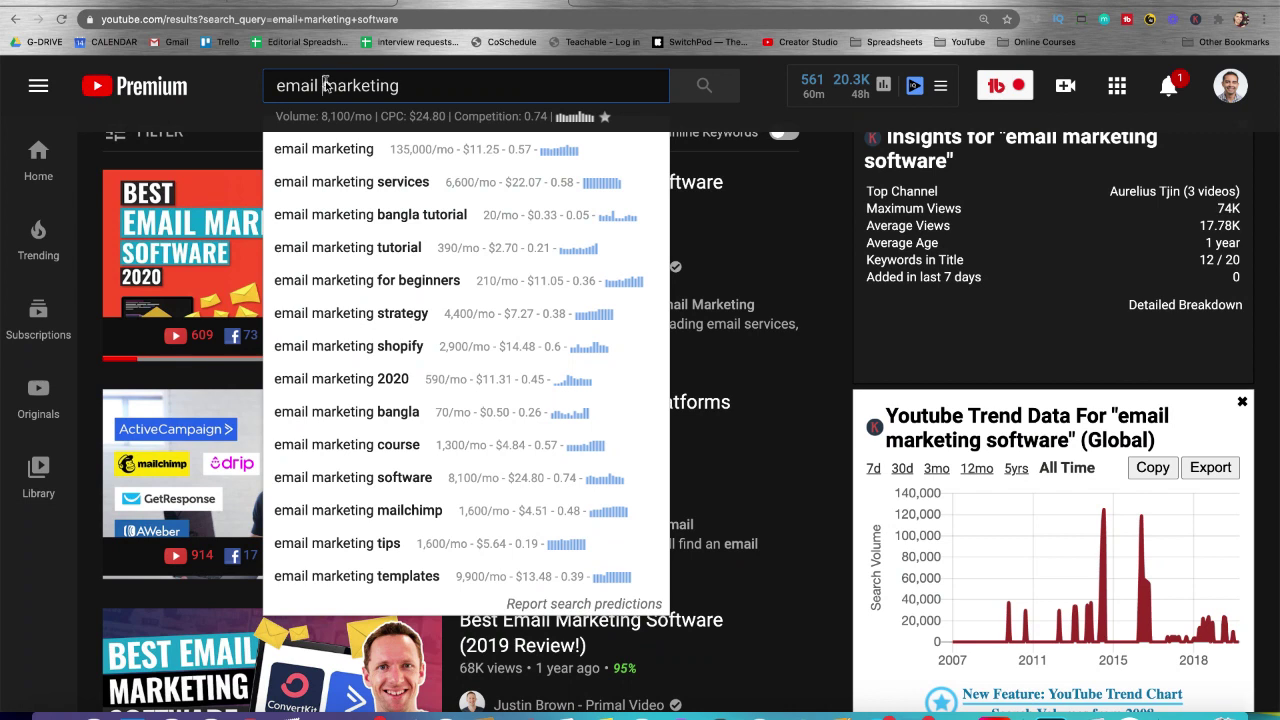
Step: Search YouTube for "best live streaming platform" and refine the search to "best live streaming platform for mac"
triple_click(326, 83)
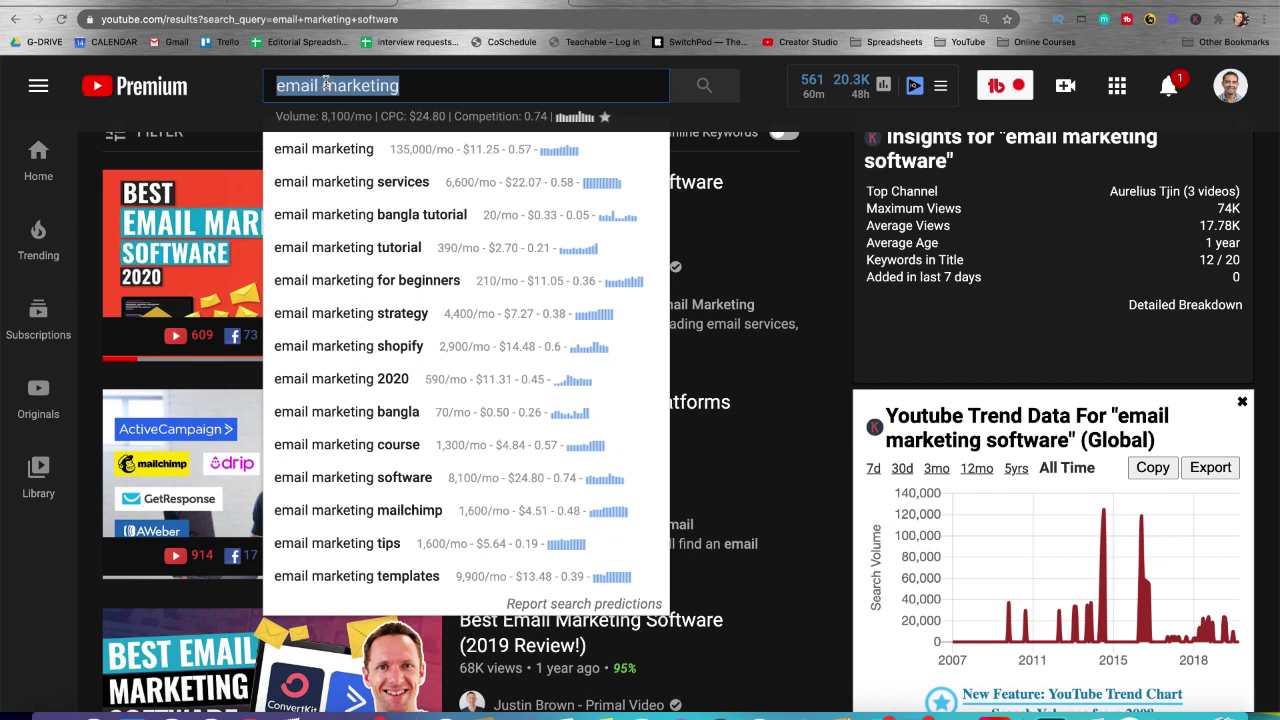
type("ecamm")
key("BackSpace")
key("BackSpace")
key("BackSpace")
key("BackSpace")
key("BackSpace")
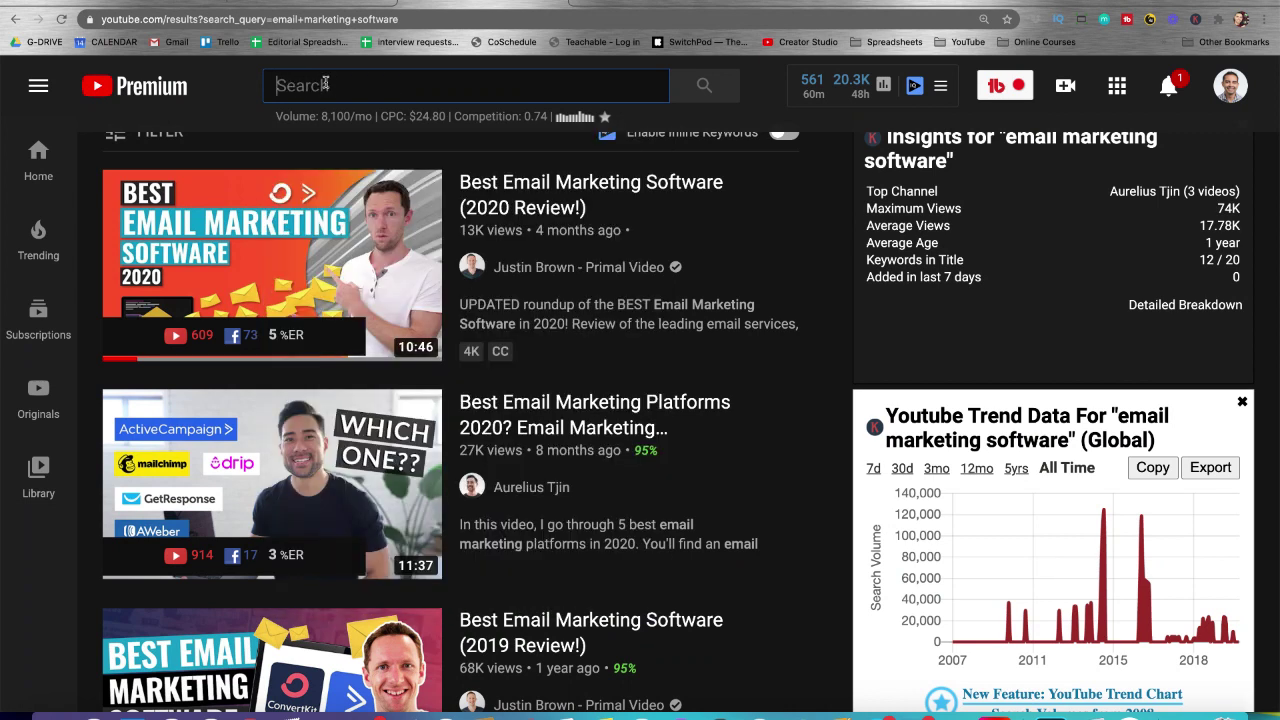
type("best live streami")
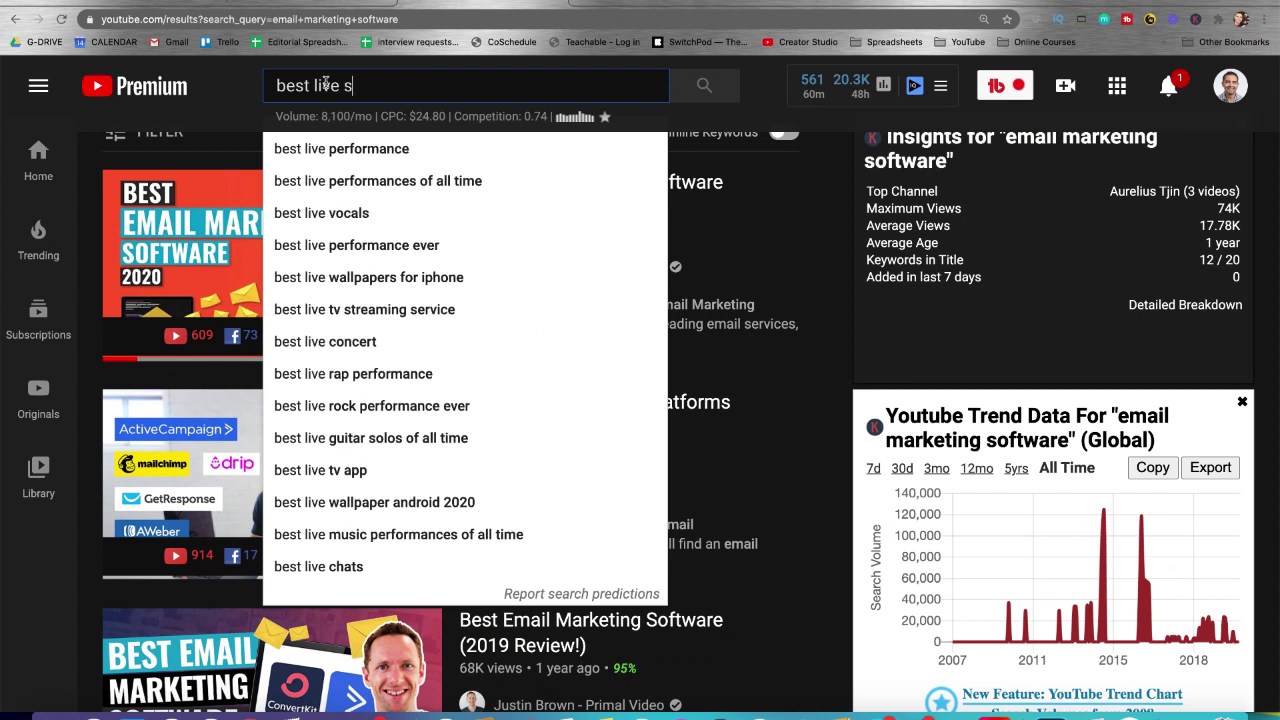
type("ng platform")
key("Return")
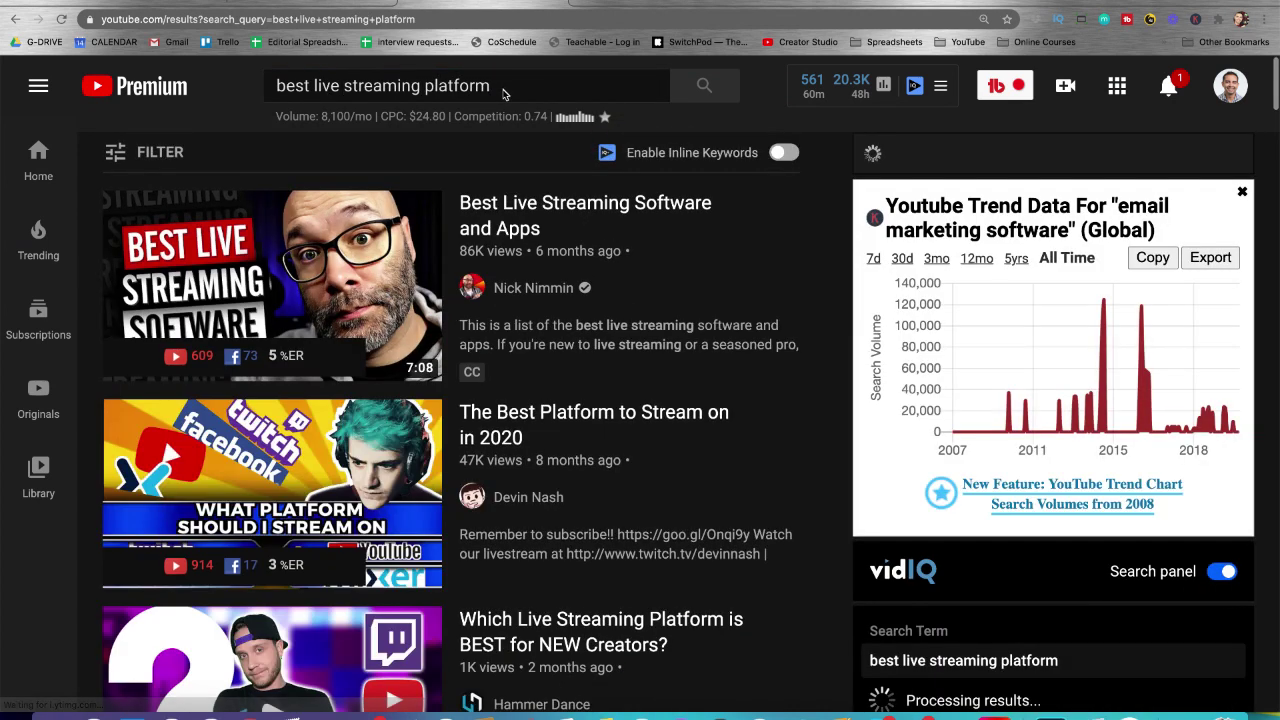
left_click(507, 91)
type("for mac")
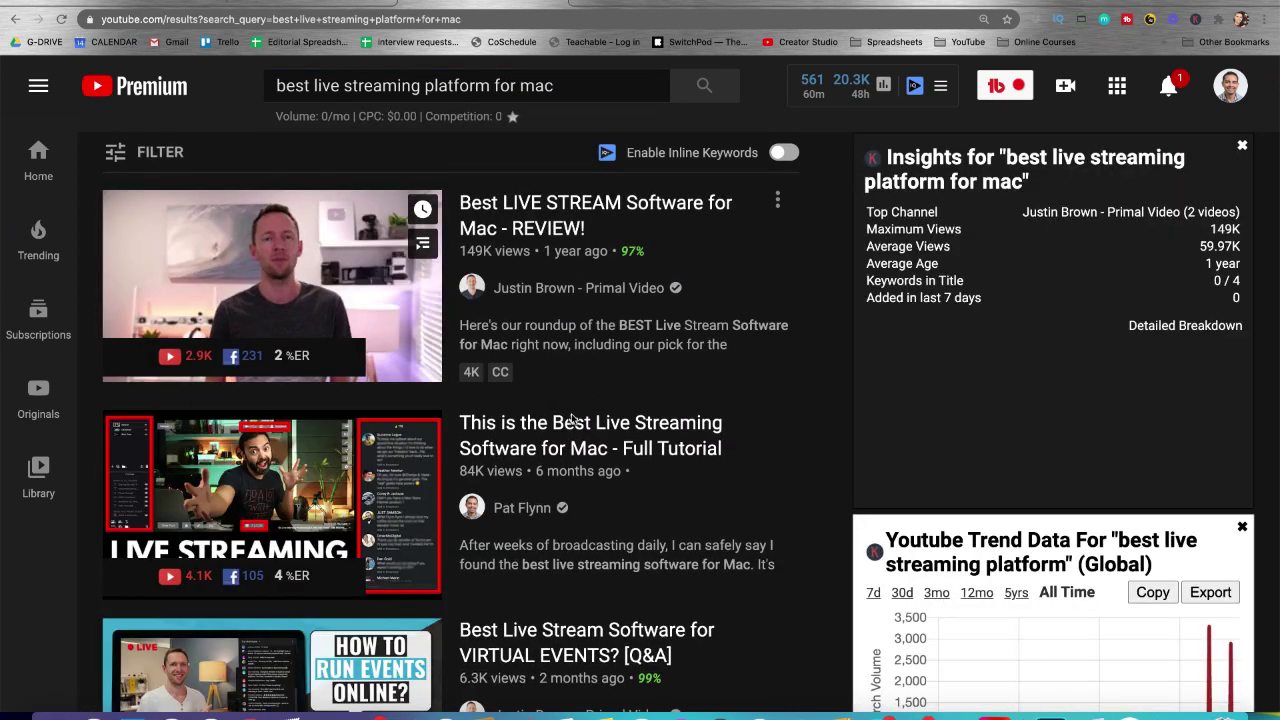
Step: Open the "This is the Best Live Streaming Software for Mac - Full Tutorial" video, pause it and examine how its full description names the product
left_click(566, 430)
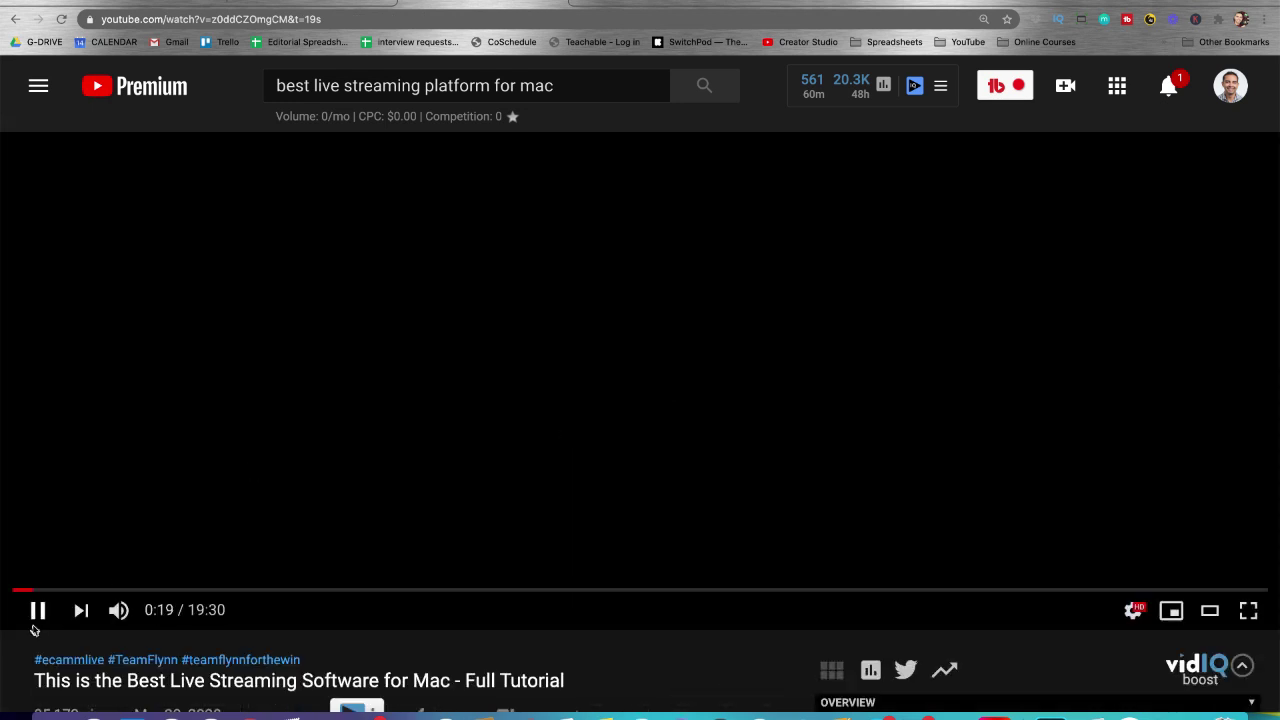
left_click(37, 612)
scroll(403, 394, "down", 5)
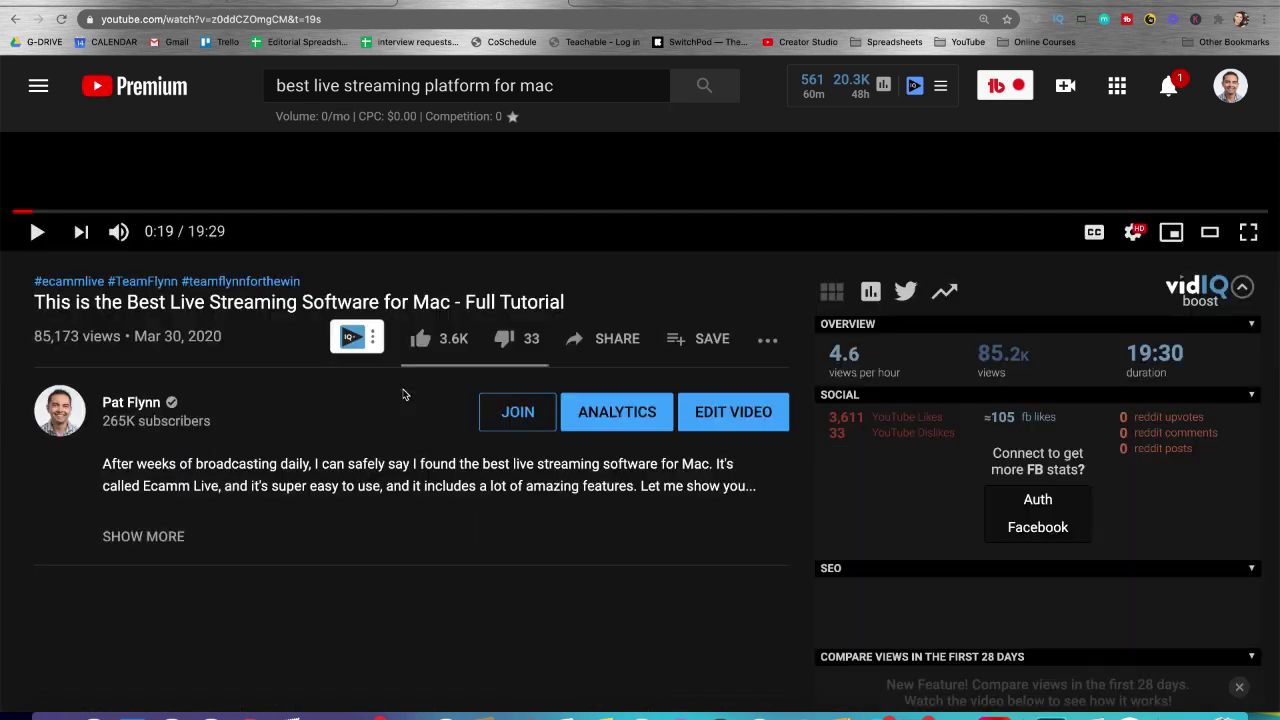
left_click(172, 392)
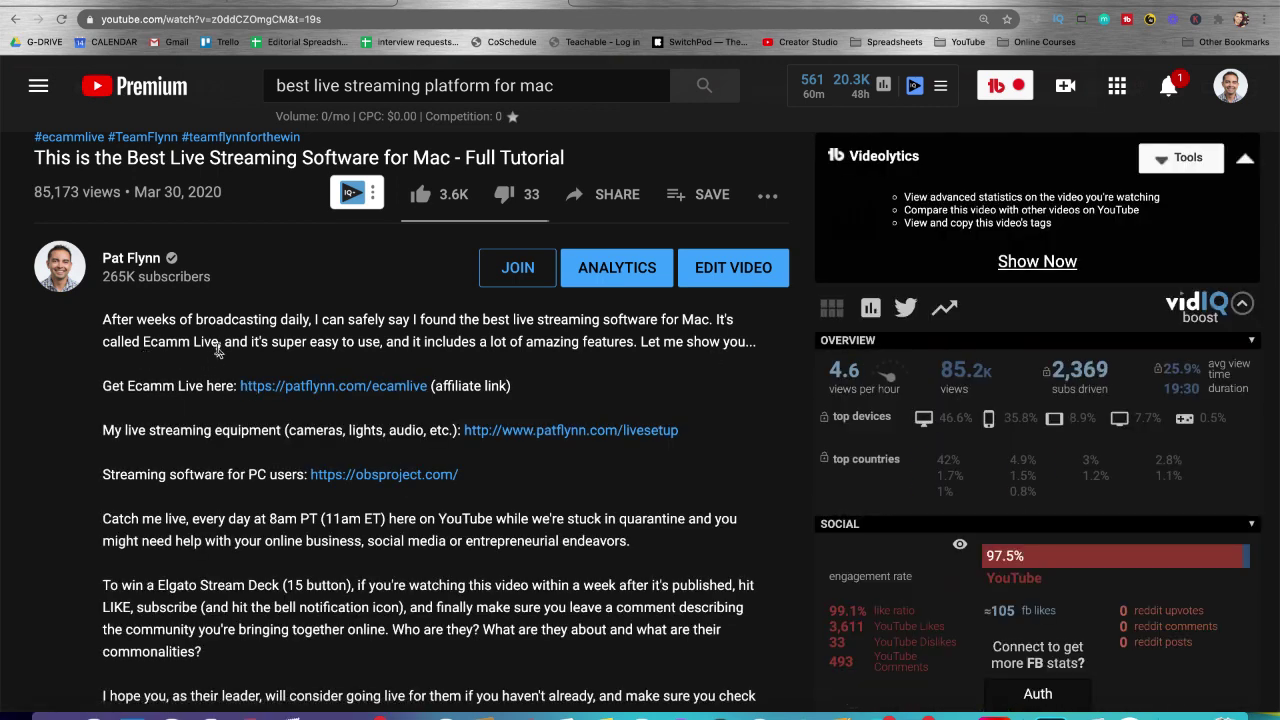
left_click_drag(219, 341, 101, 340)
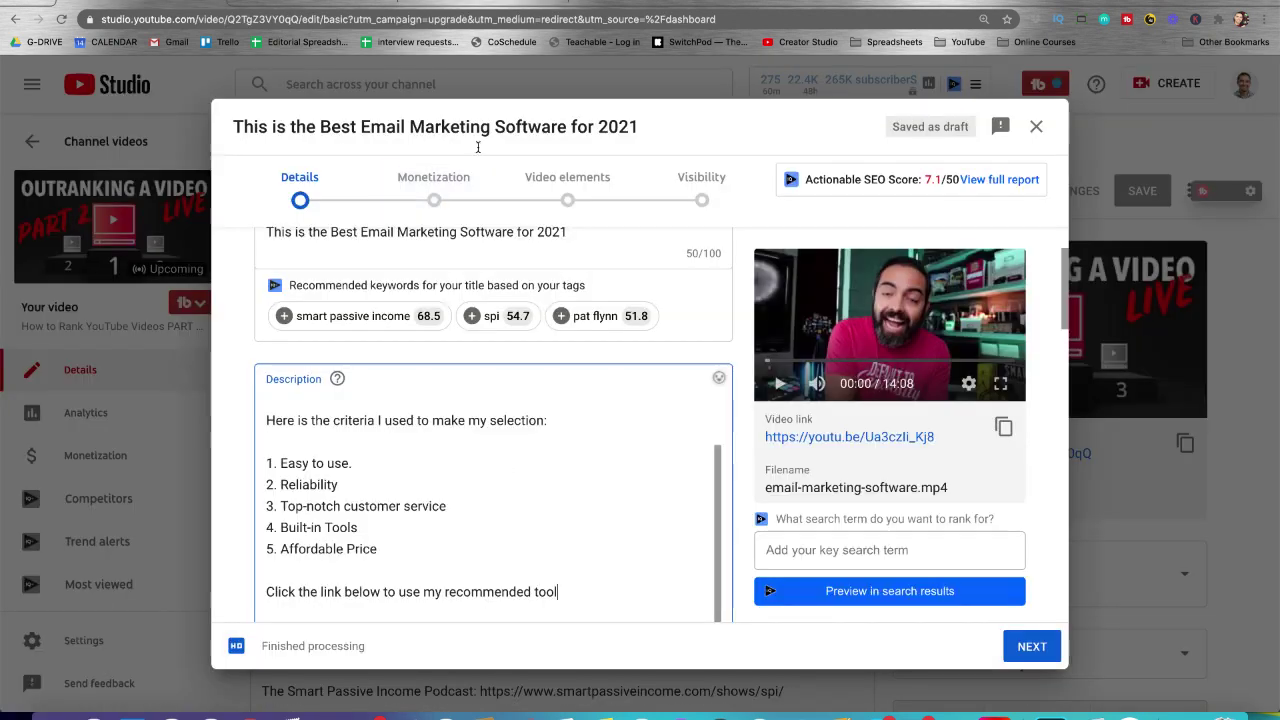
Step: Replace "my recommended tool" in the draft description with "ConvertKit, my top recommended email software that I've been using since 2014"
scroll(455, 510, "down", 1)
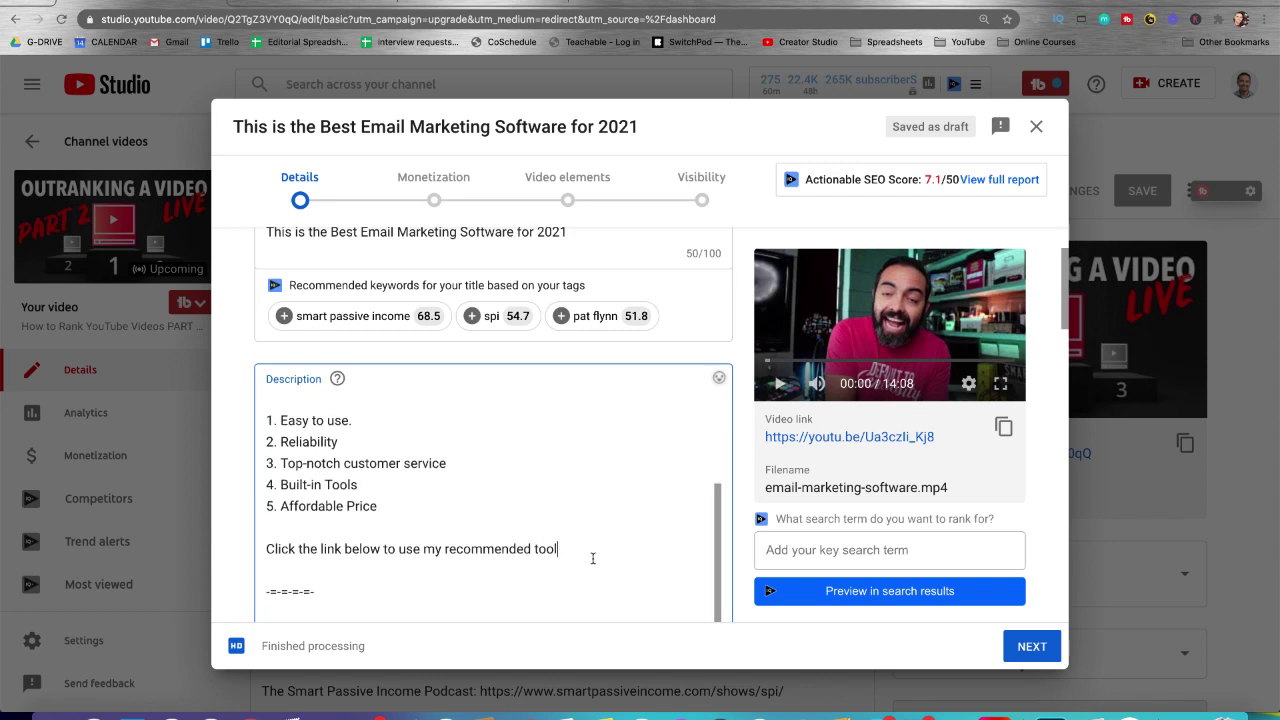
left_click(424, 549, "shift")
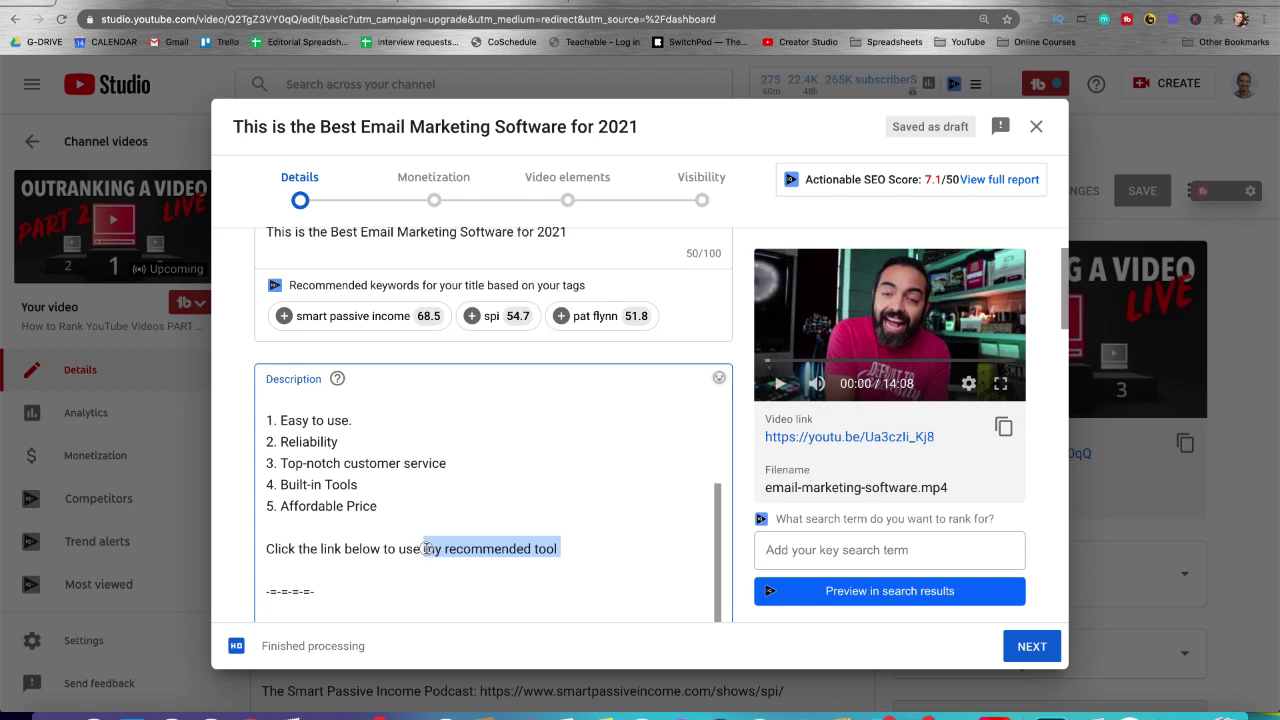
type("ConvertKit, ")
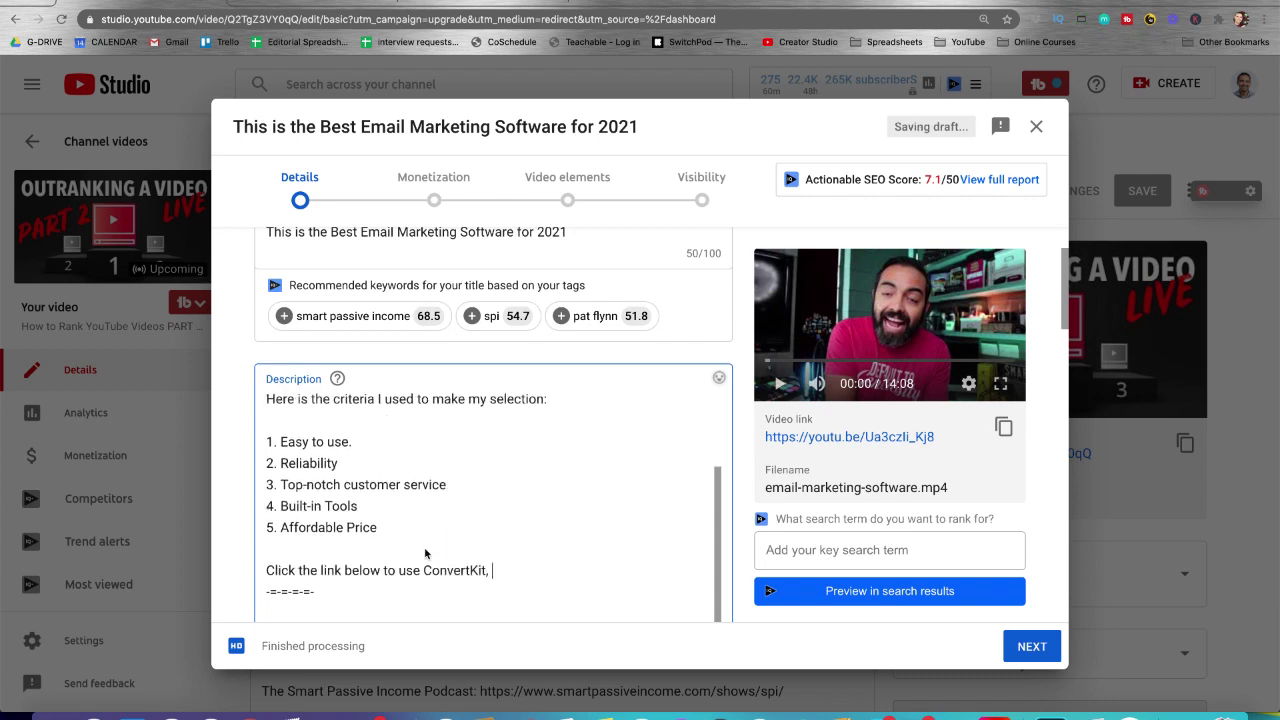
type("my top recommended ")
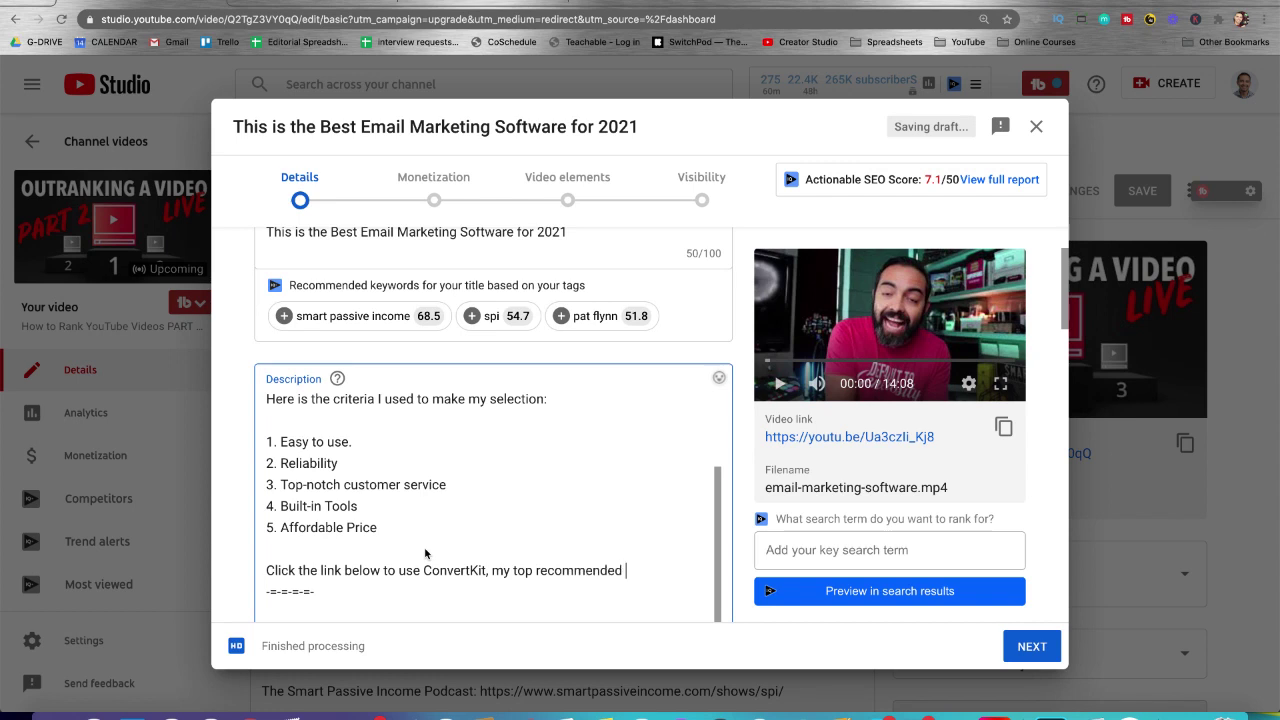
type("email software")
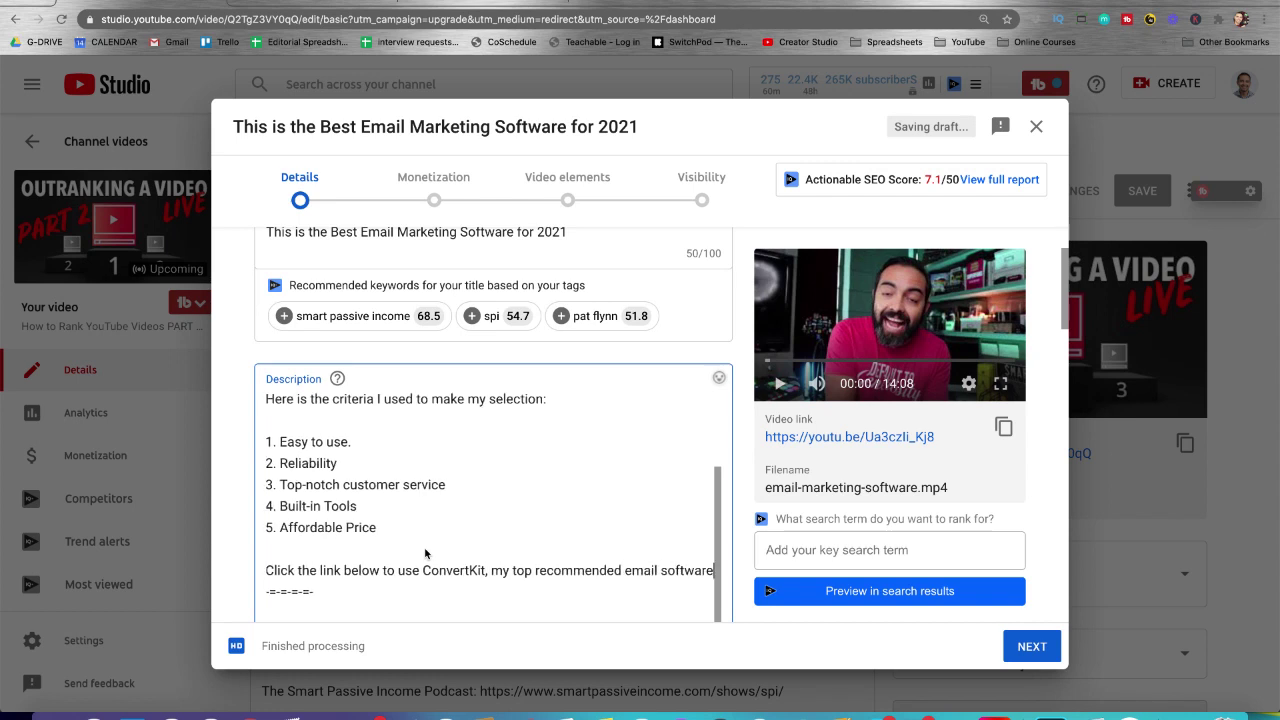
type(" that I've been ")
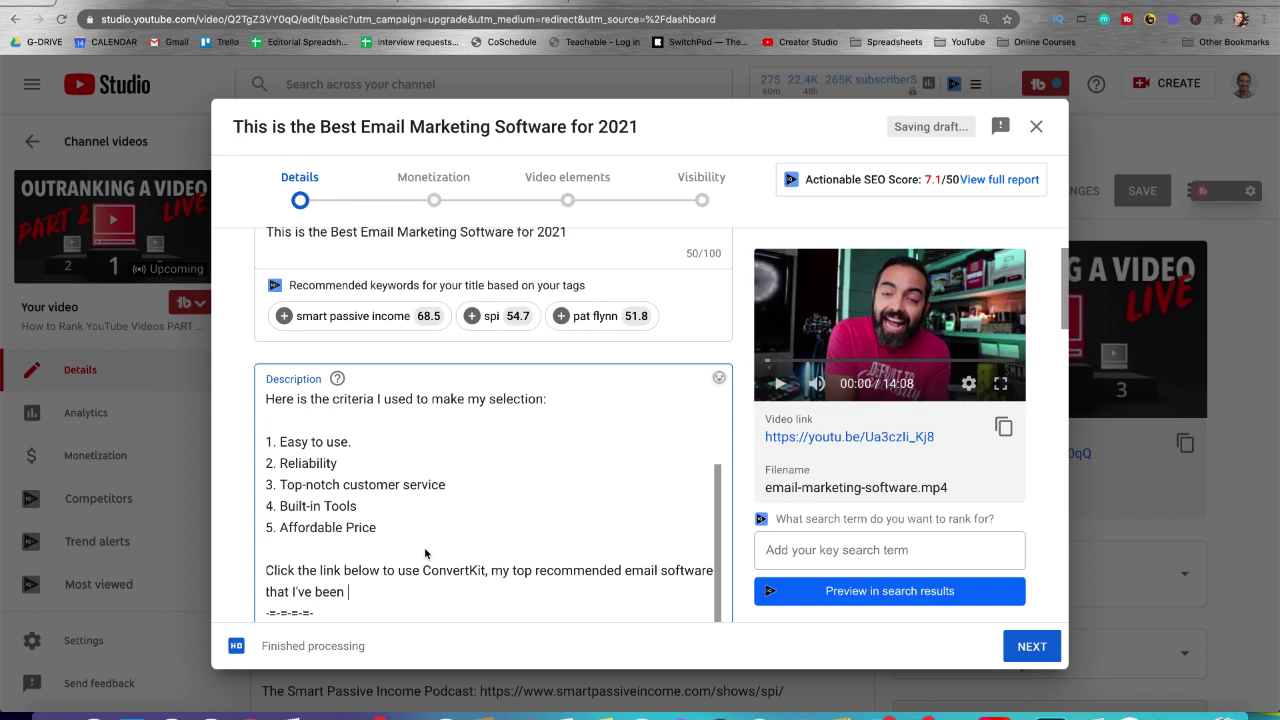
type("using since 2014:")
Step: Add "This is an affiliate link, which means I earn a little commission if you end up purchasing it, but at no extra cost to you"
scroll(425, 553, "down", 1)
type(". This is an af")
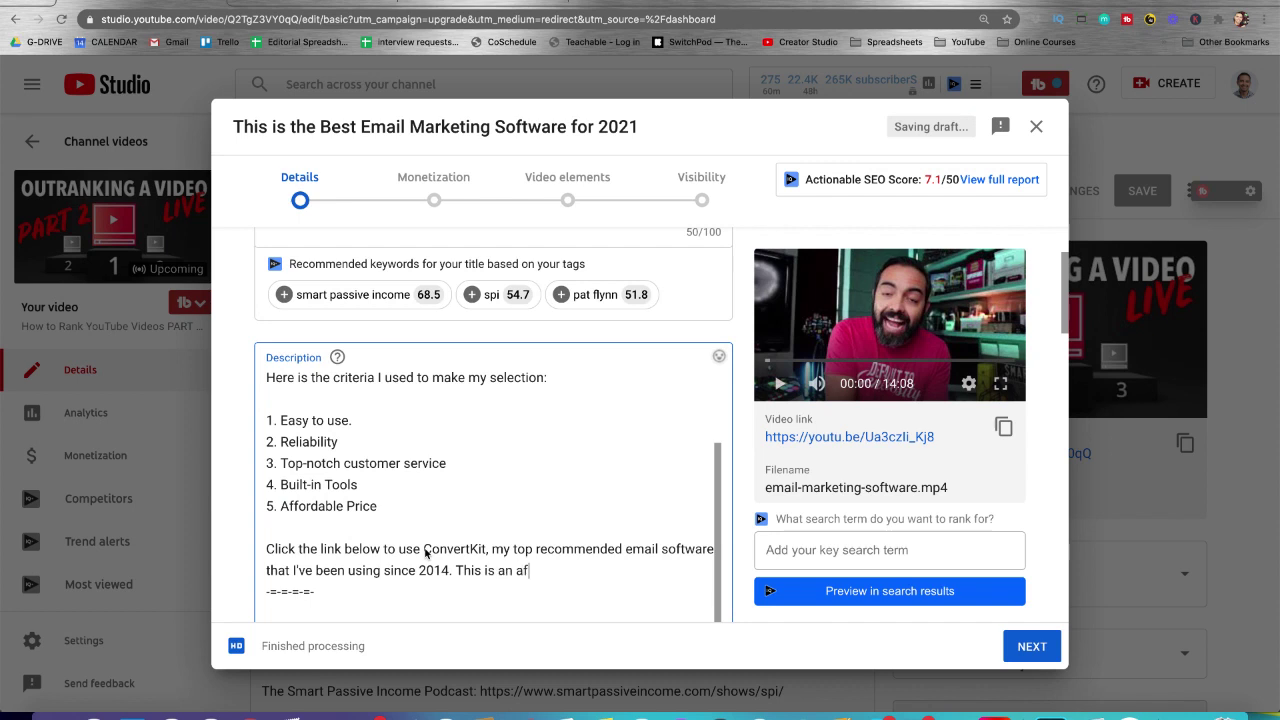
type("filiate link, which means I get a")
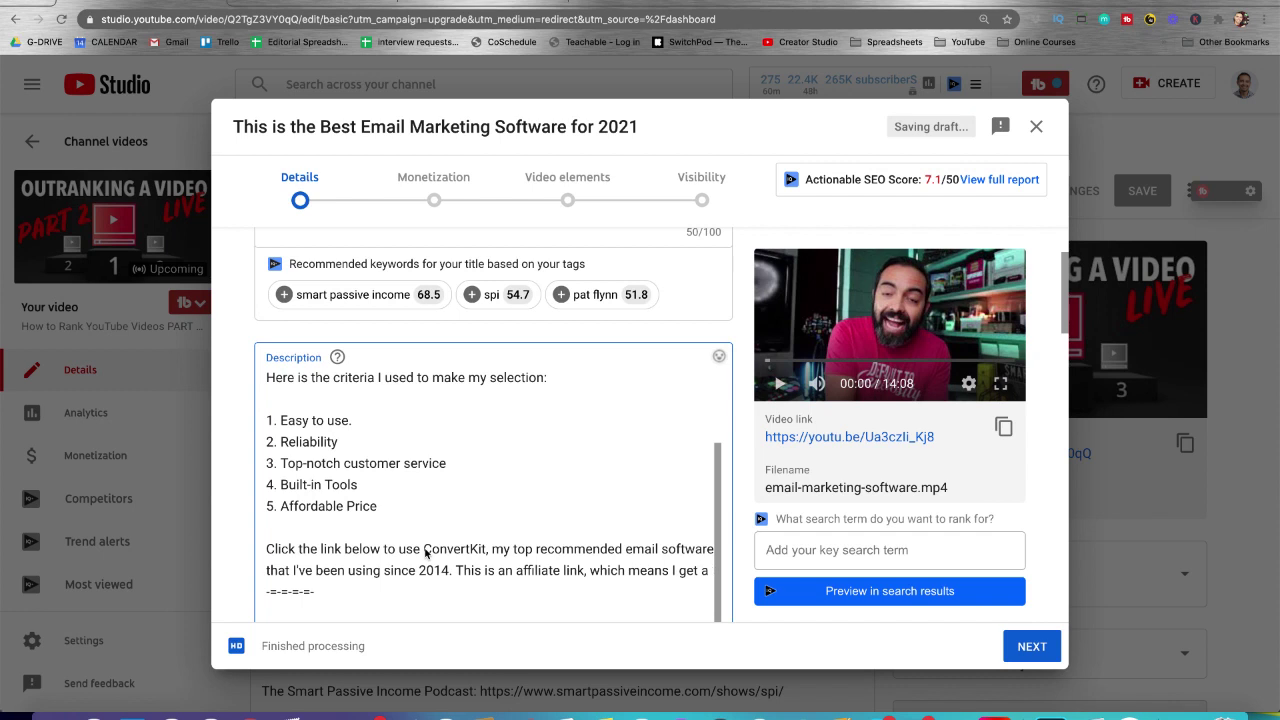
key("BackSpace")
key("BackSpace")
key("BackSpace")
key("BackSpace")
key("BackSpace")
type("earn a little commission ")
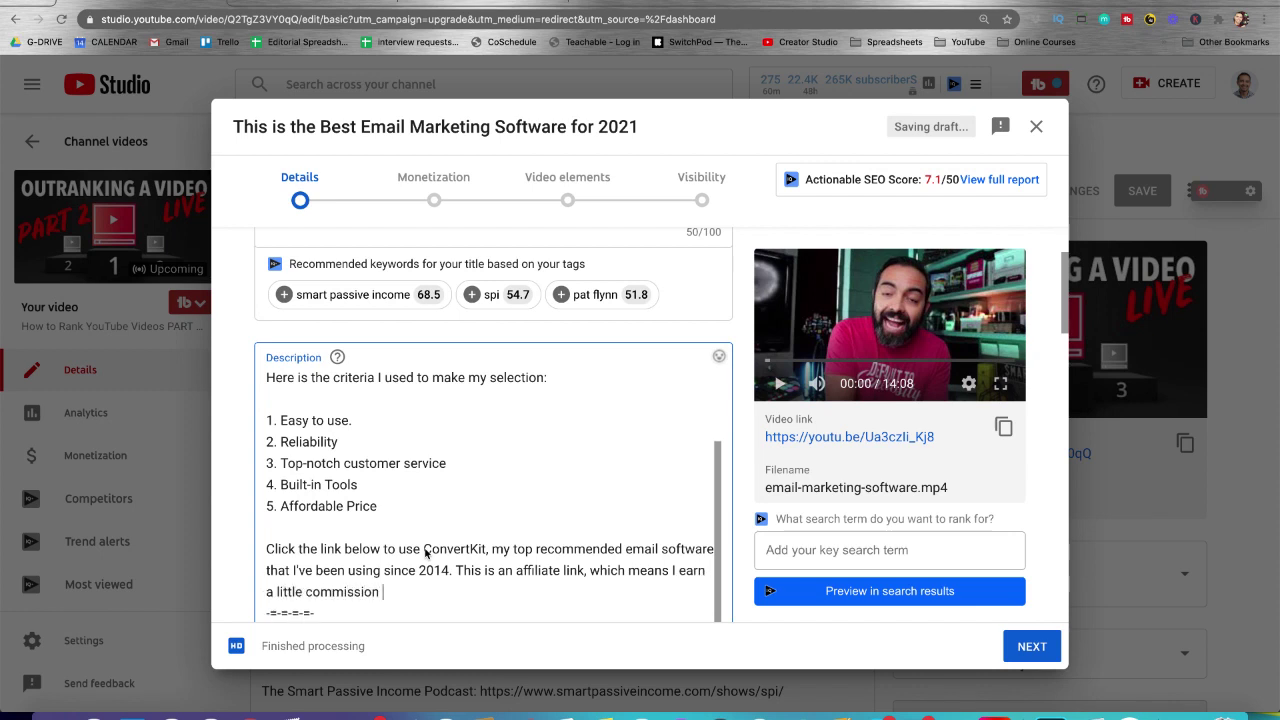
type("if you end up ")
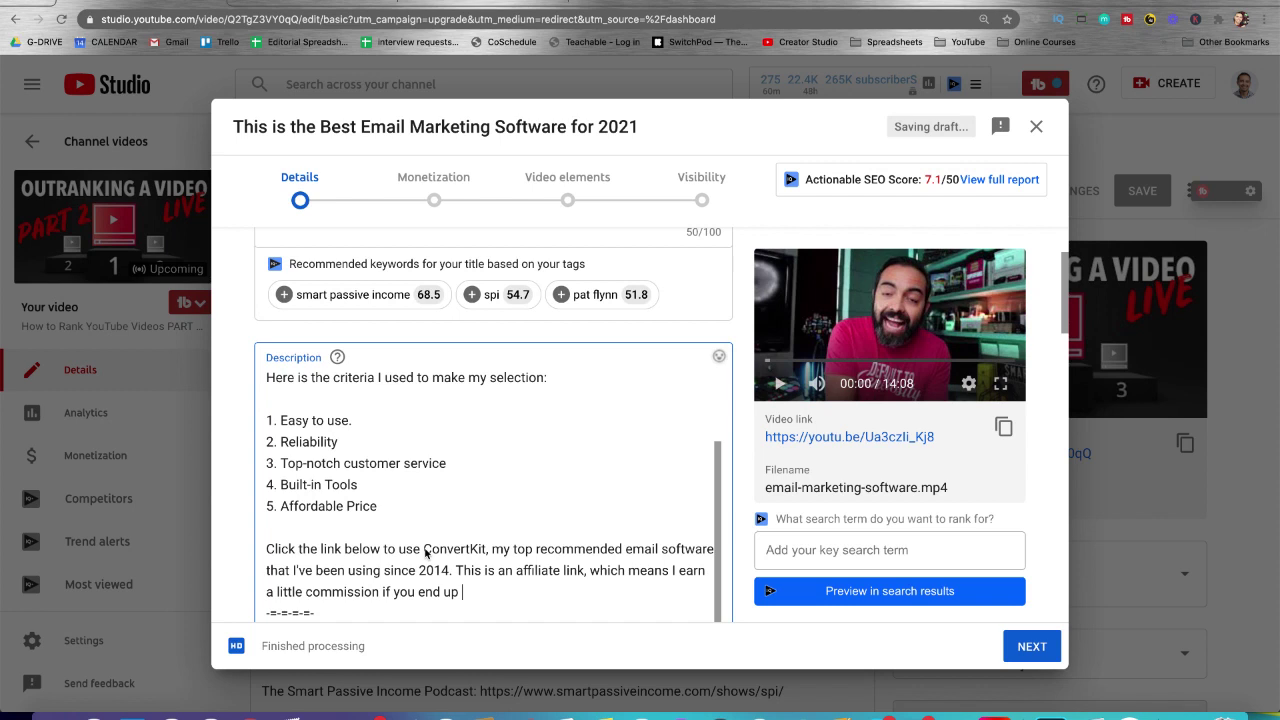
type("purchasing it, but at n")
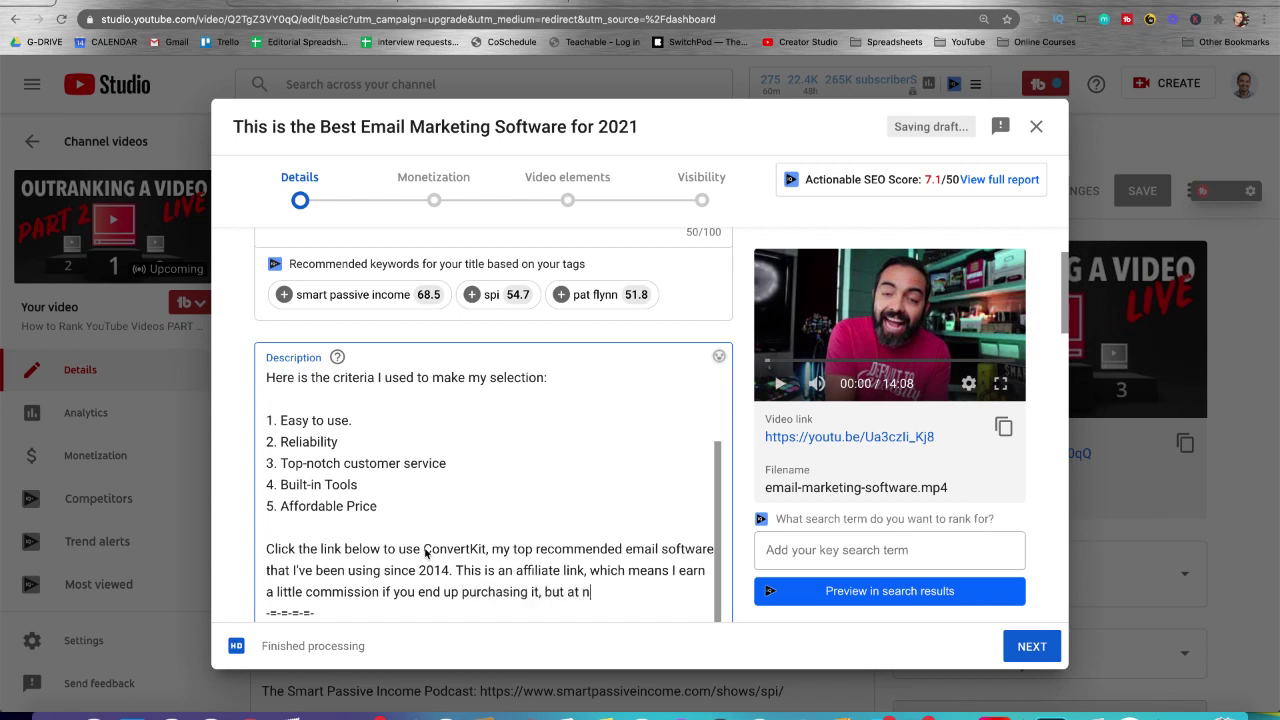
type("o extra cost to yo")
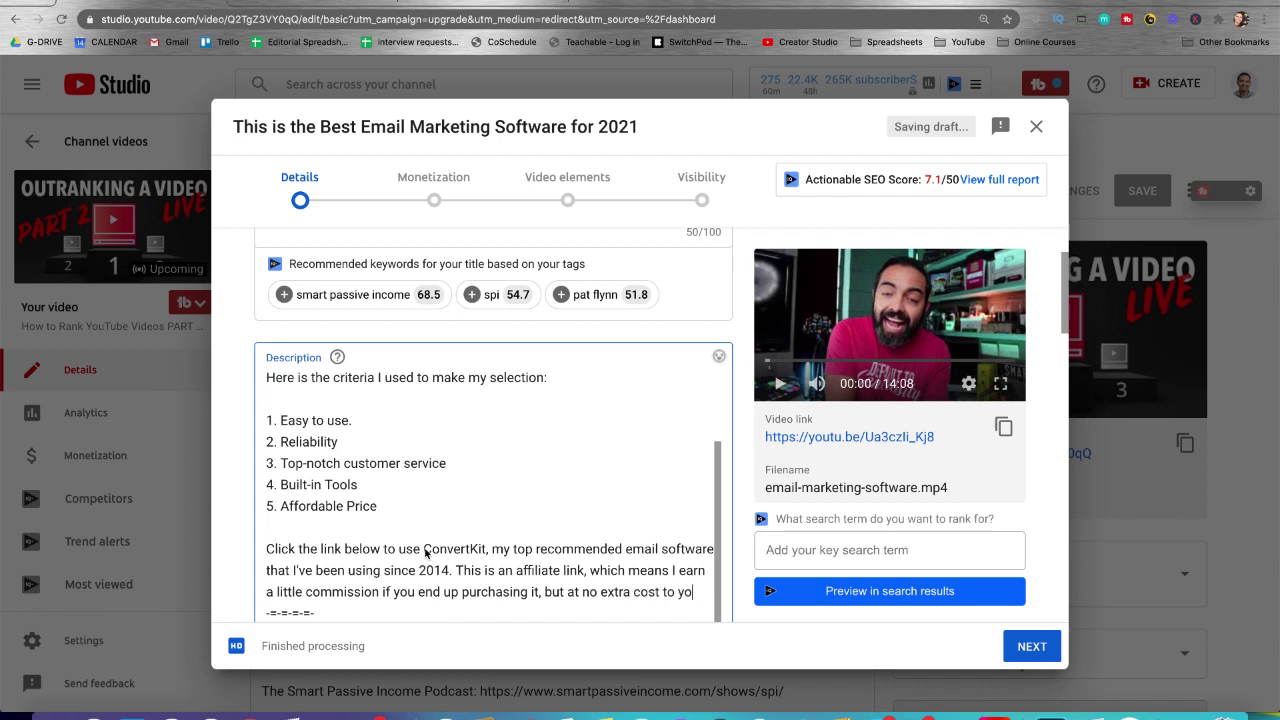
type("u. You ")
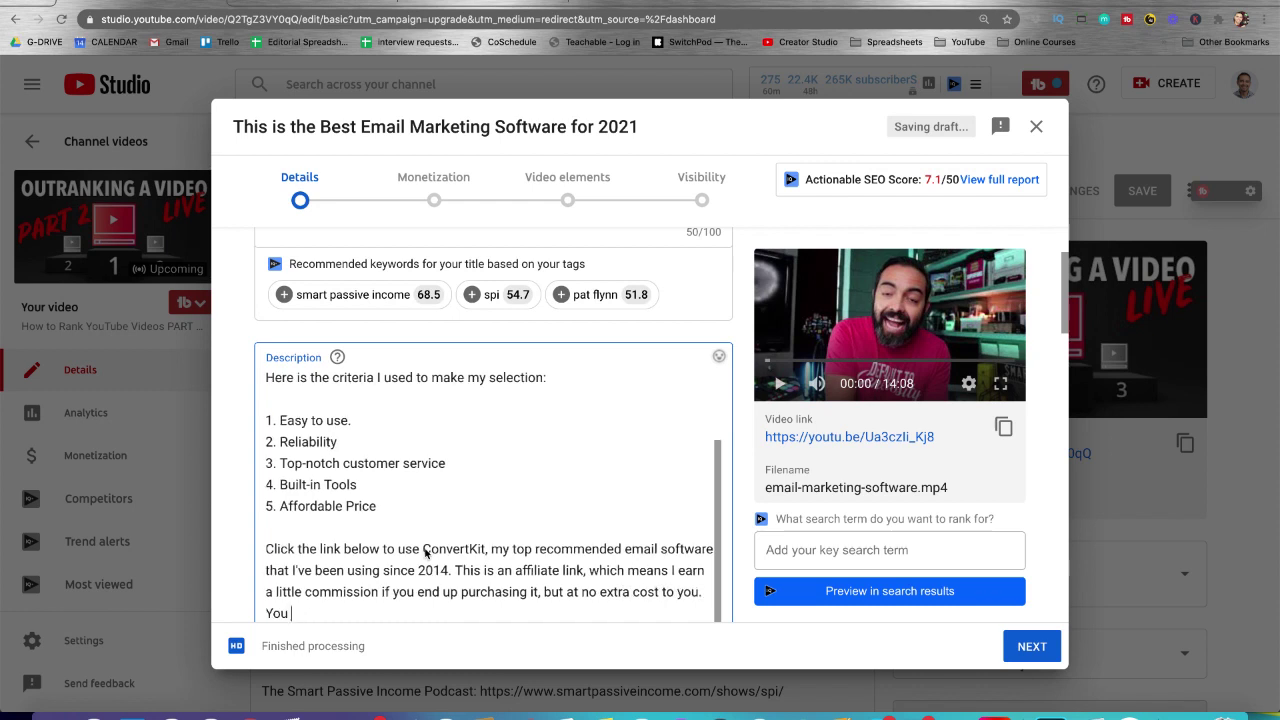
type("can sign up now and get")
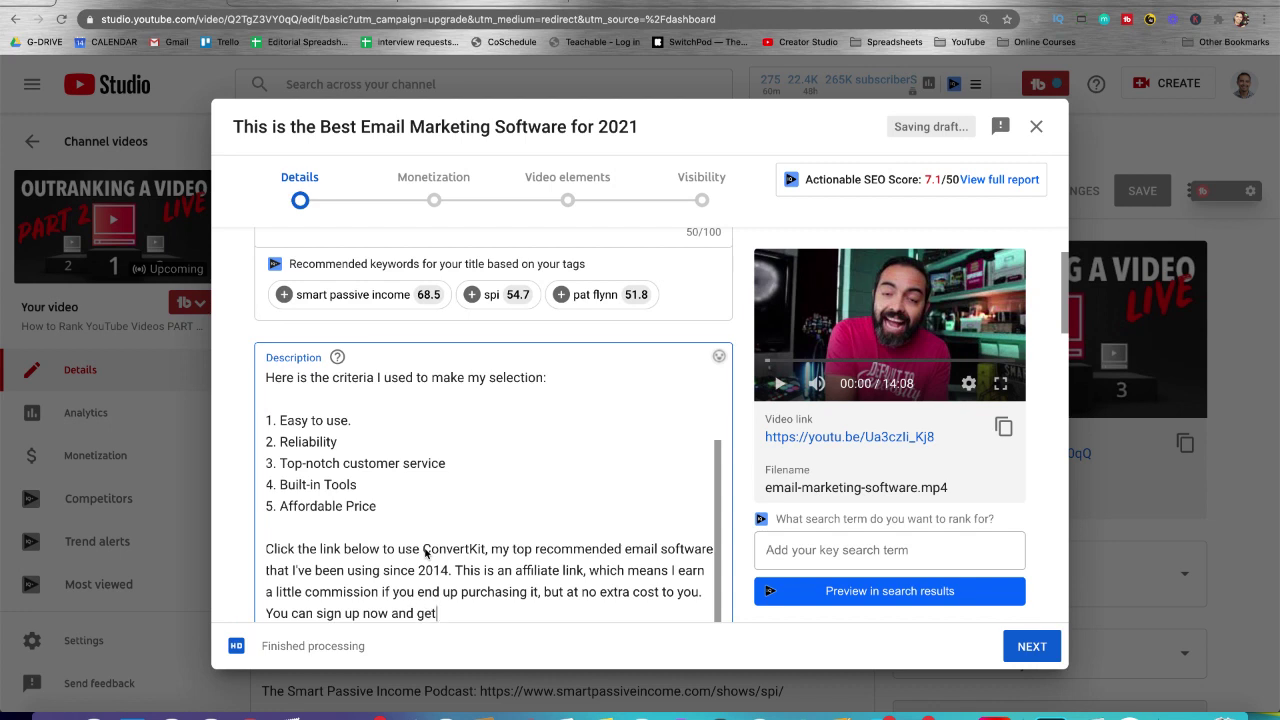
type(" your ifirst 1000")
scroll(424, 553, "down", 1)
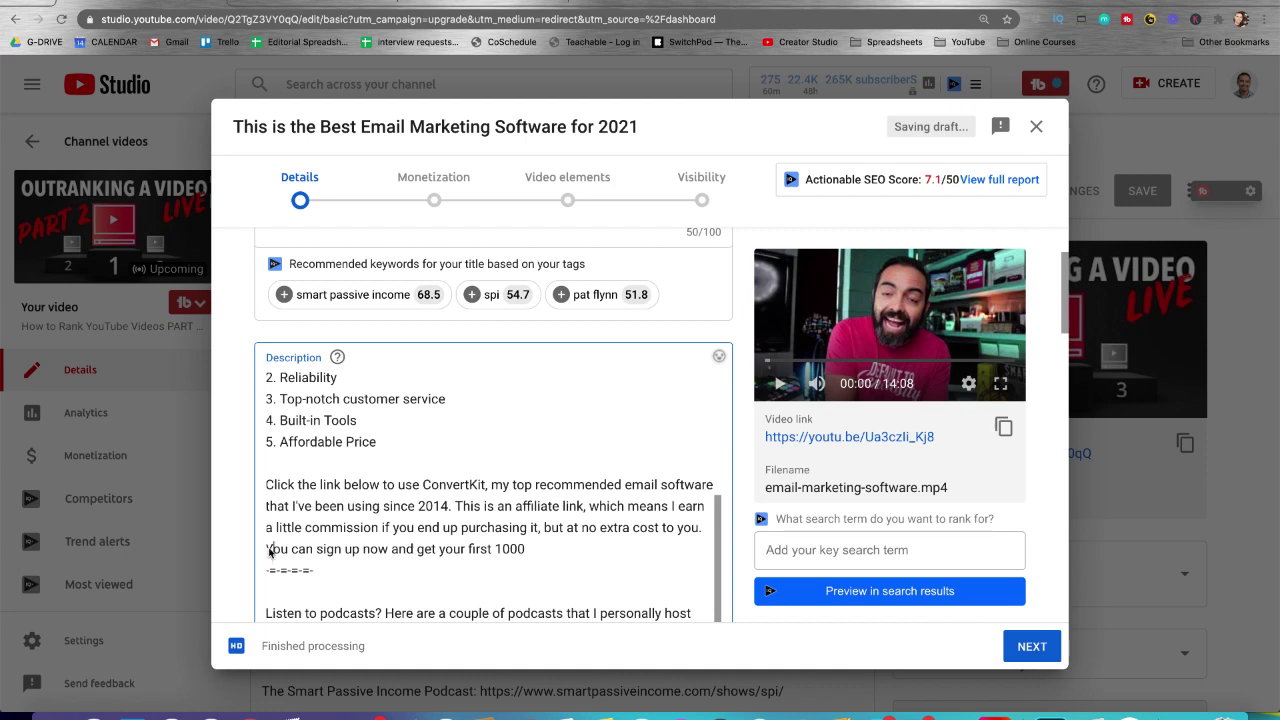
key("Return")
left_click(555, 575)
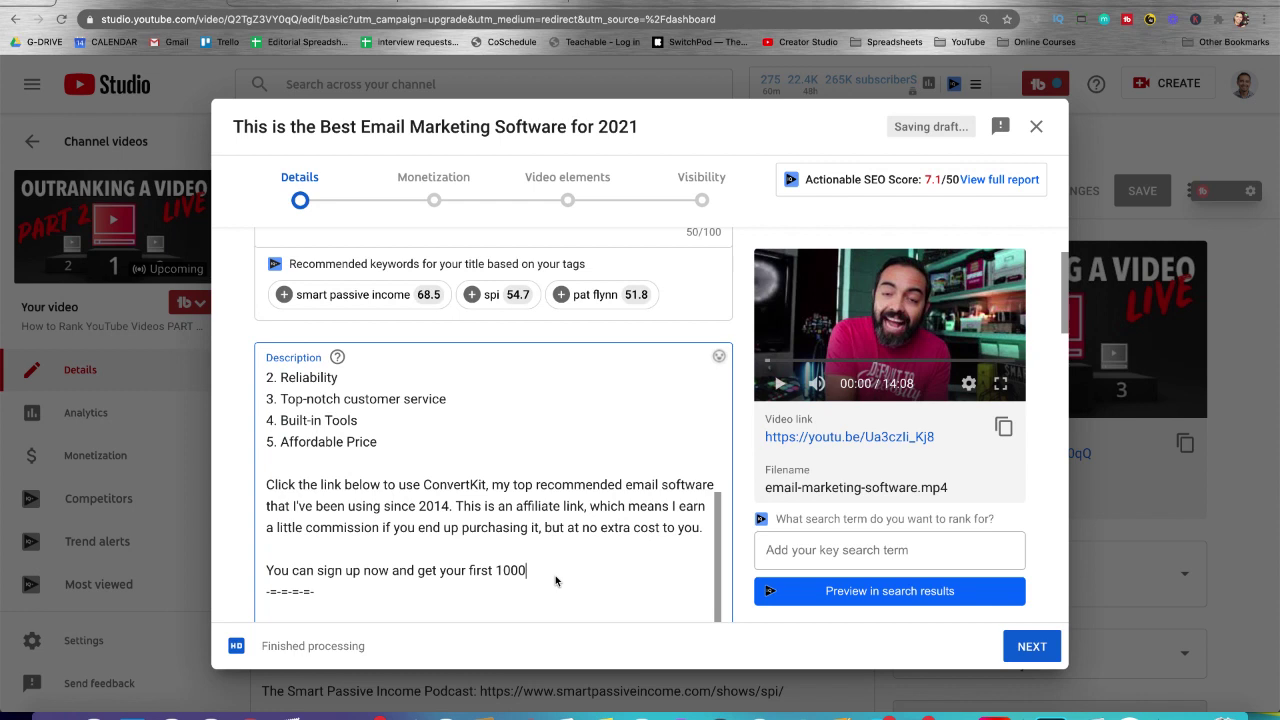
type("subscribers for free:")
key("Return")
key("Return")
type("http://www.")
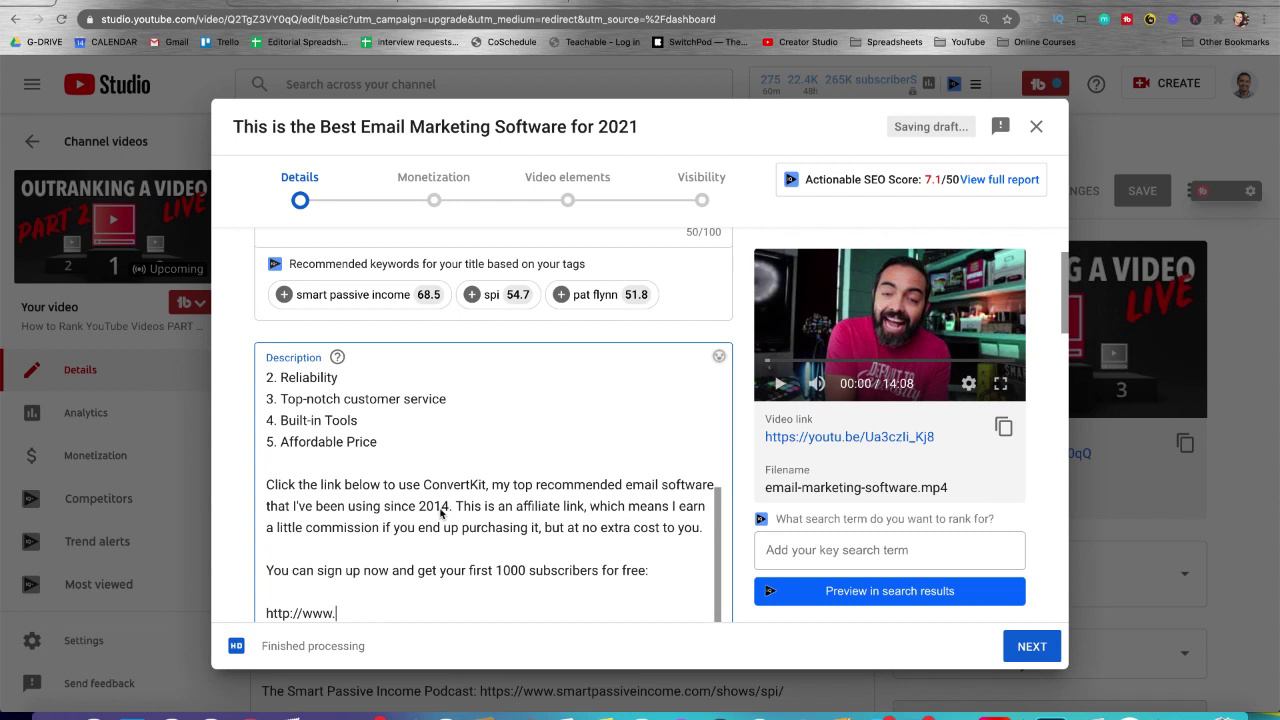
Step: Delete the affiliate disclosure after "since 2014" and join the sign-up sentence to that line with a period and space
left_click_drag(449, 513, 715, 546)
key("Delete")
key("Delete")
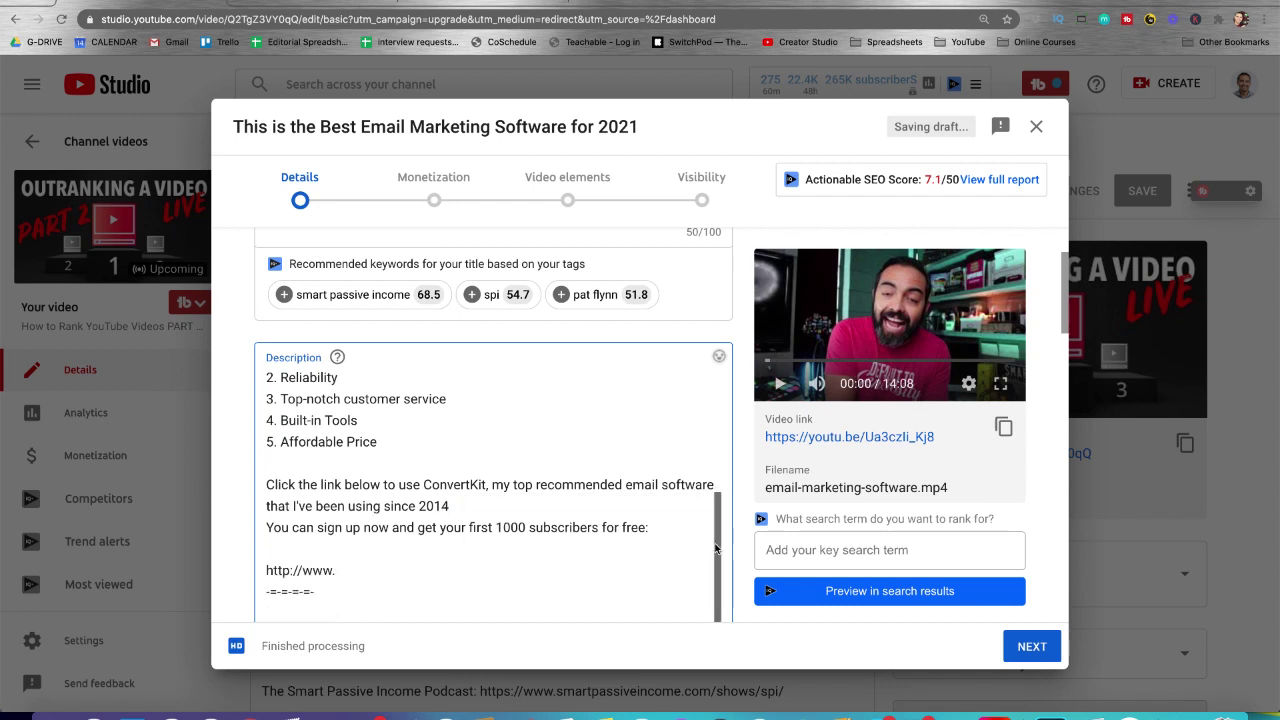
key("Delete")
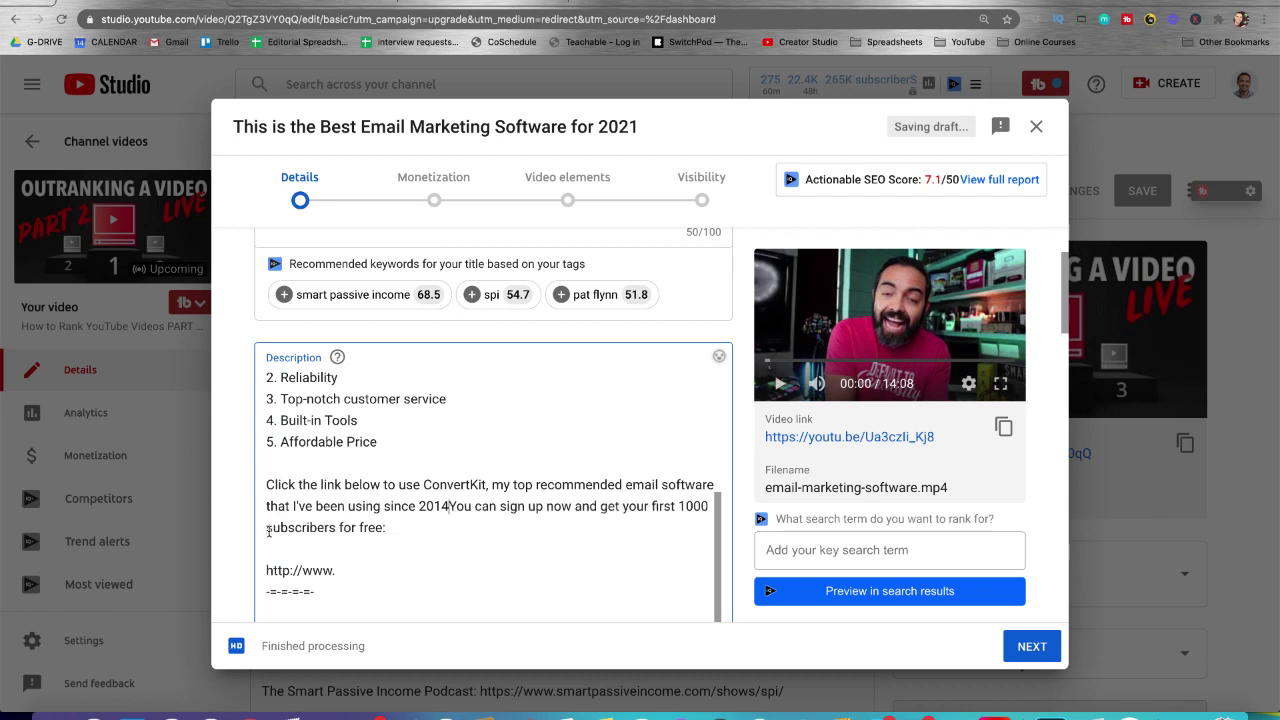
type(".")
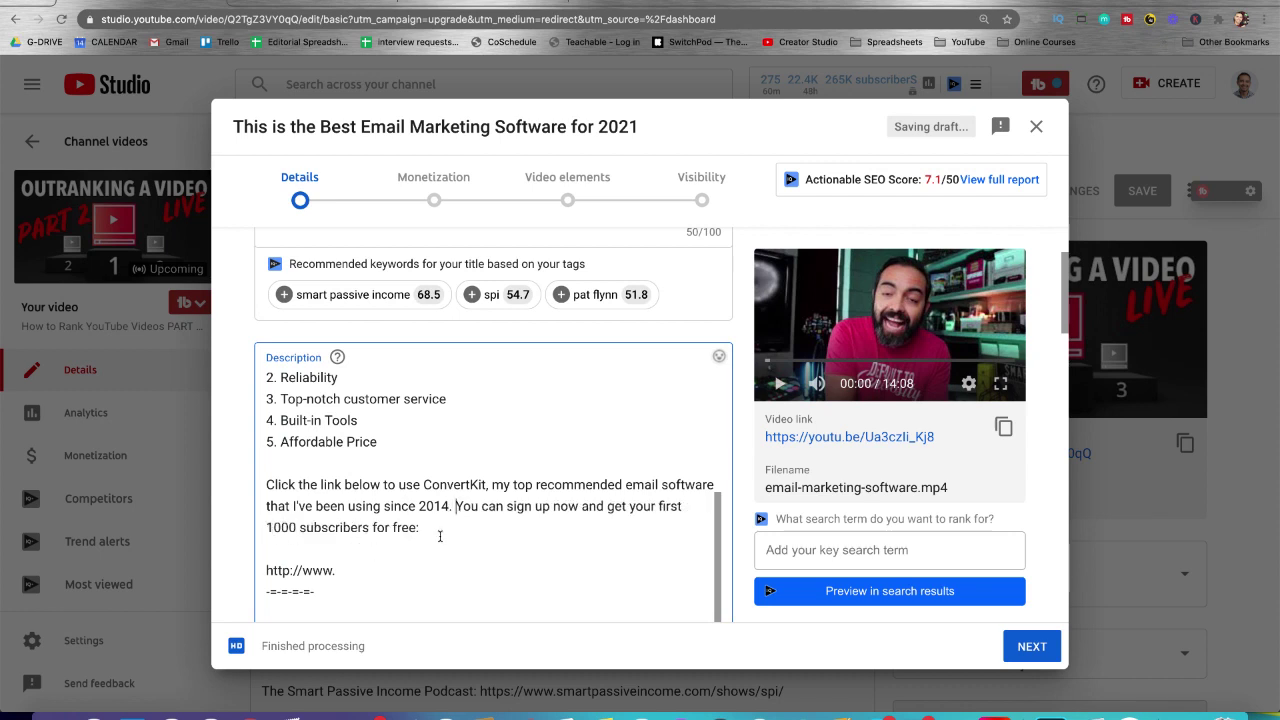
left_click(391, 573)
type("smartpassiveincome")
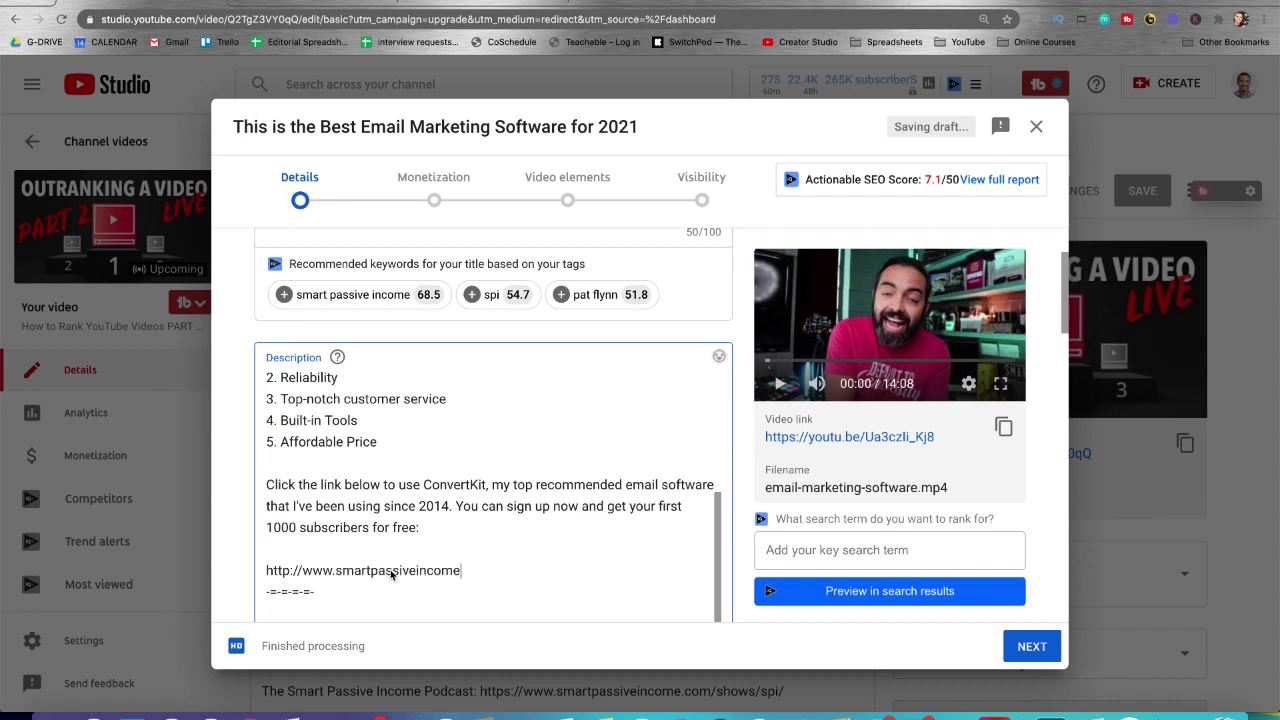
type(".com/convertkit1")
key("Return")
key("Return")
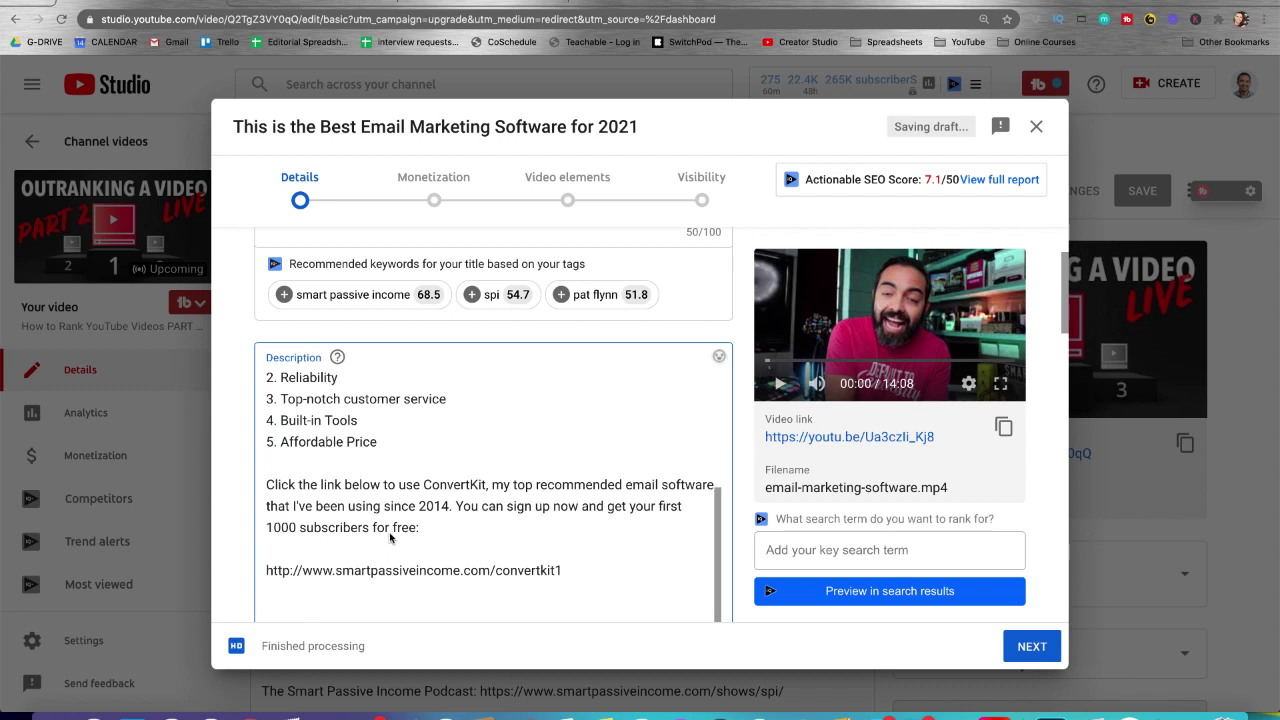
Step: Below the link, add "(The link above is an affiliate link, which means I earn a small commission if you end up moving forward with a payment plan down the road)"
scroll(390, 538, "down", 2)
type("(The link above is an affiliate link, which means I earn a s")
type("mall commission if you end up ")
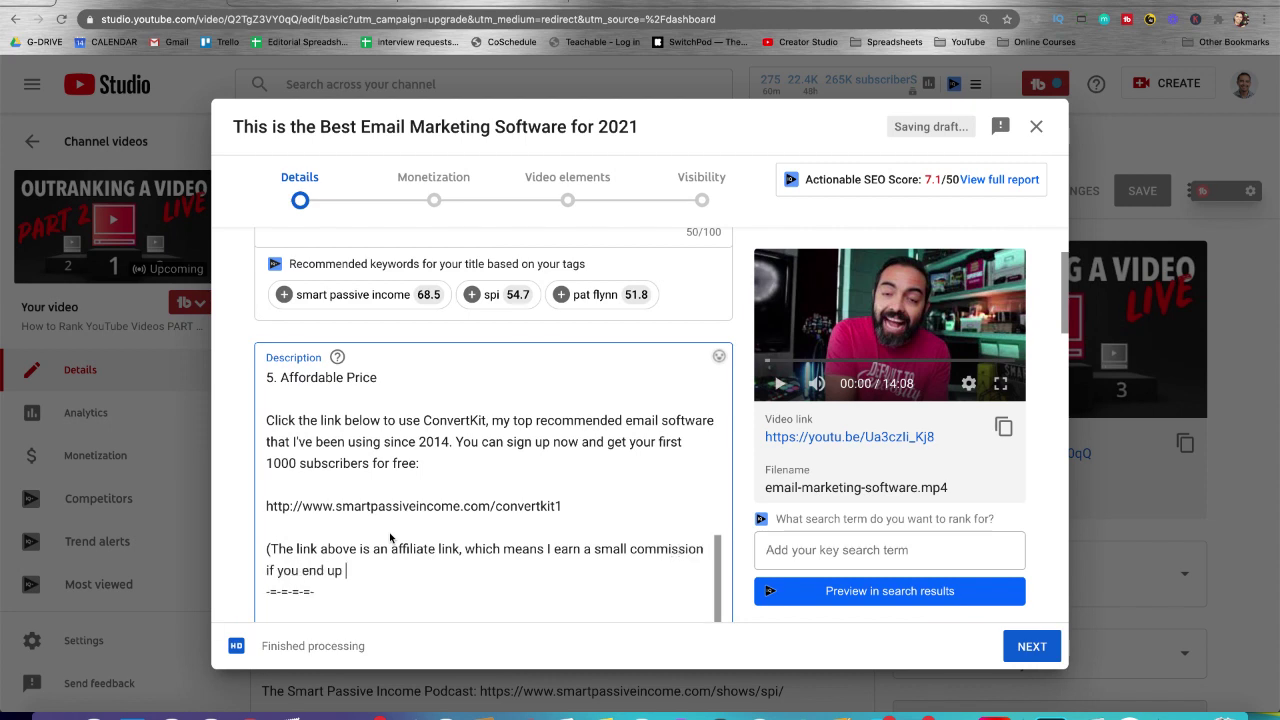
type("moving forward with a pya")
key("BackSpace")
type("ayment plan down the road")
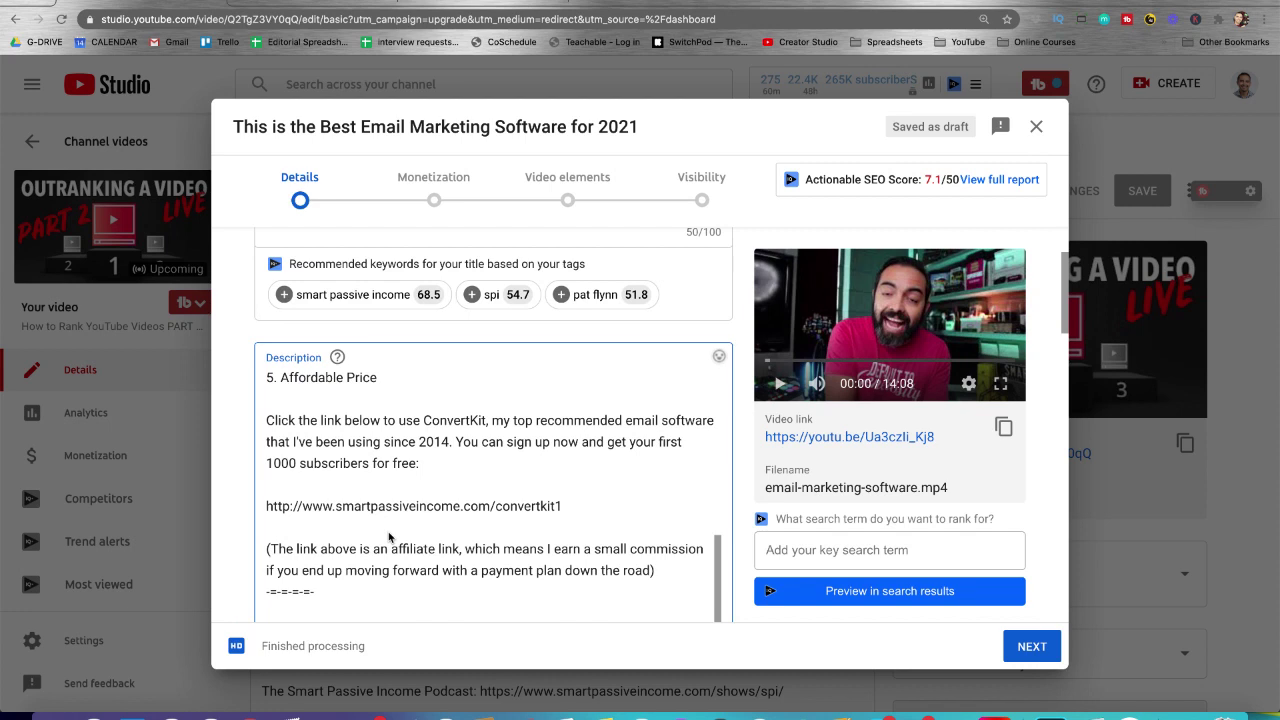
Step: Insert "- at no extra cost to you -" between "small commission" and "if you end up" in the affiliate disclosure
scroll(389, 537, "down", 1)
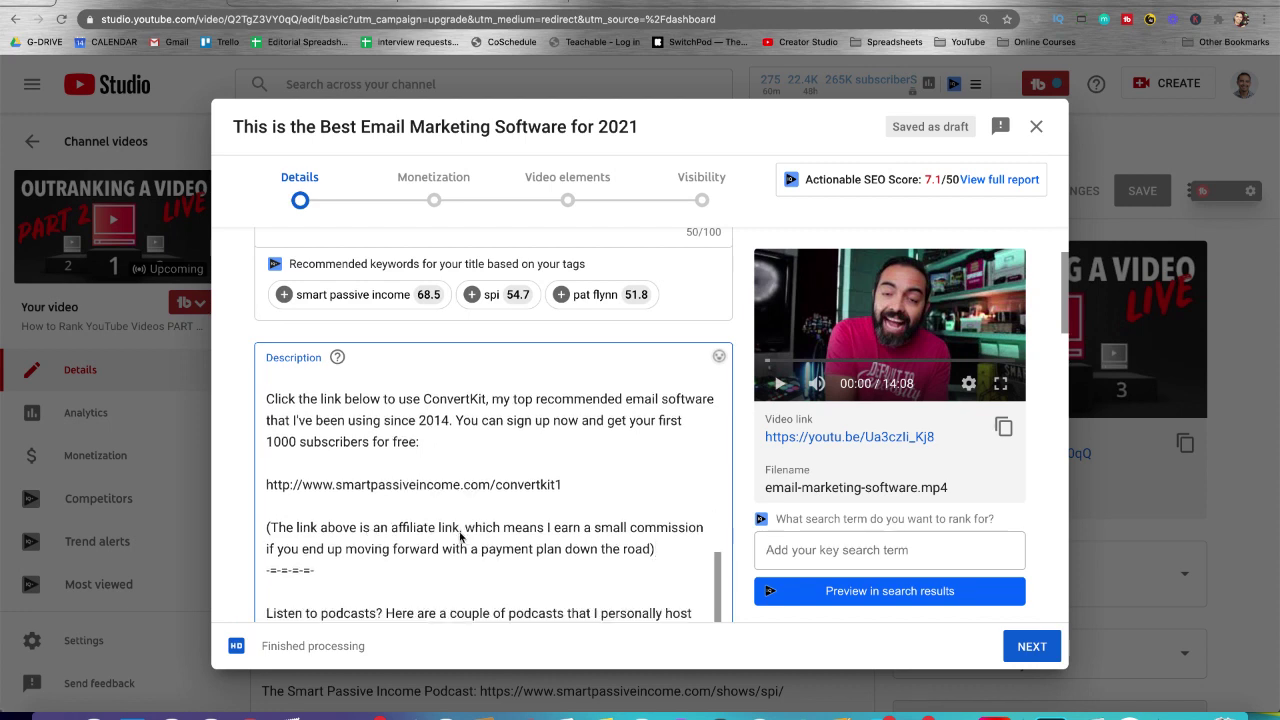
left_click(268, 551)
key("Delete")
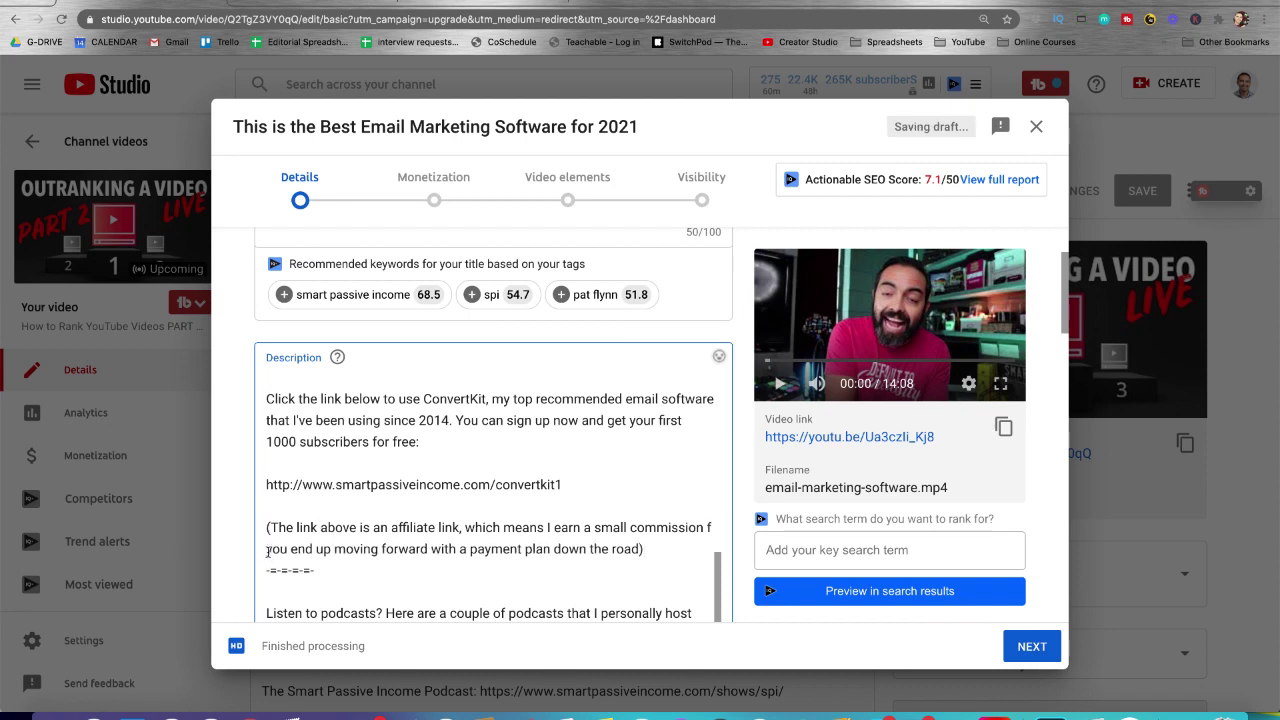
key("Delete")
type("- at no ex")
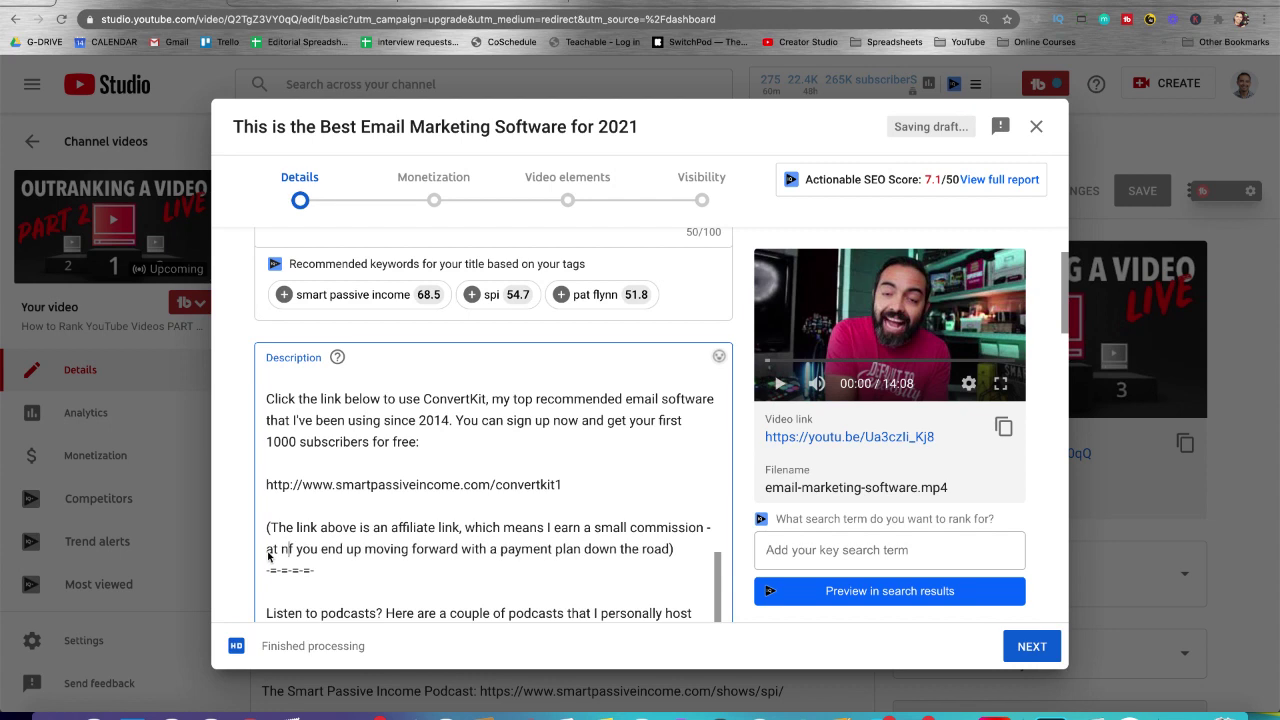
type("tra cost to you if")
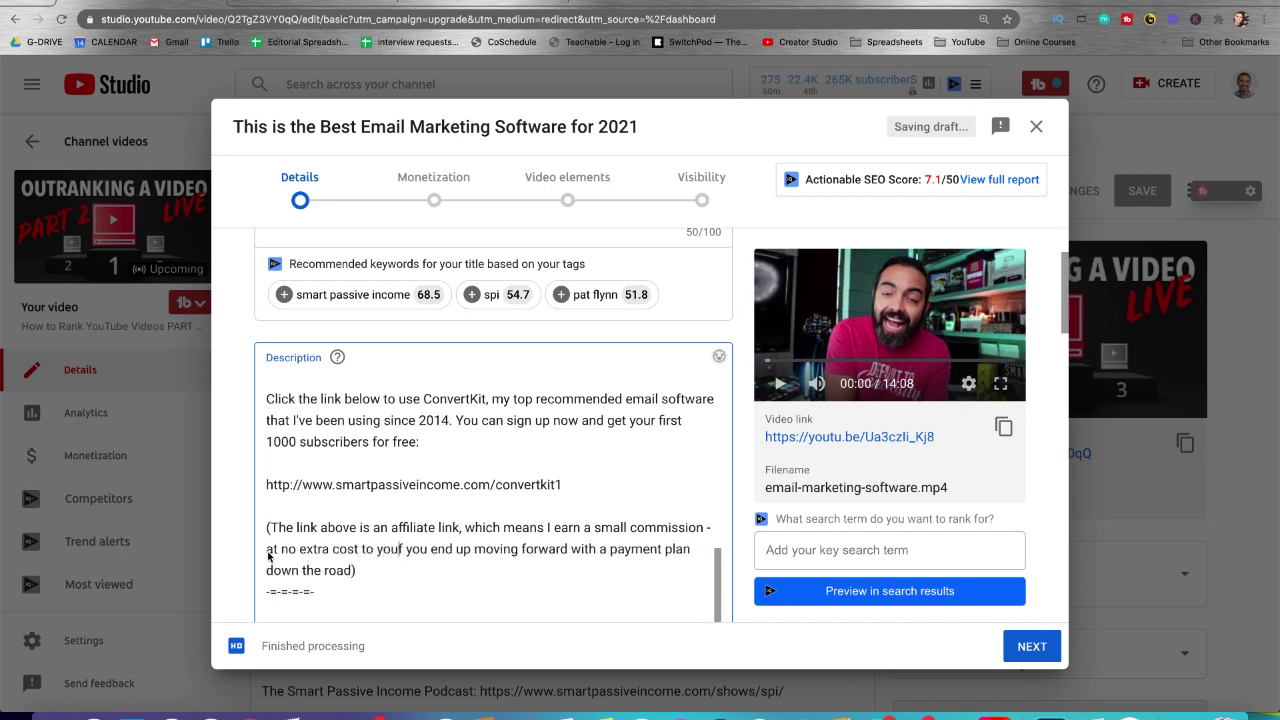
type("-")
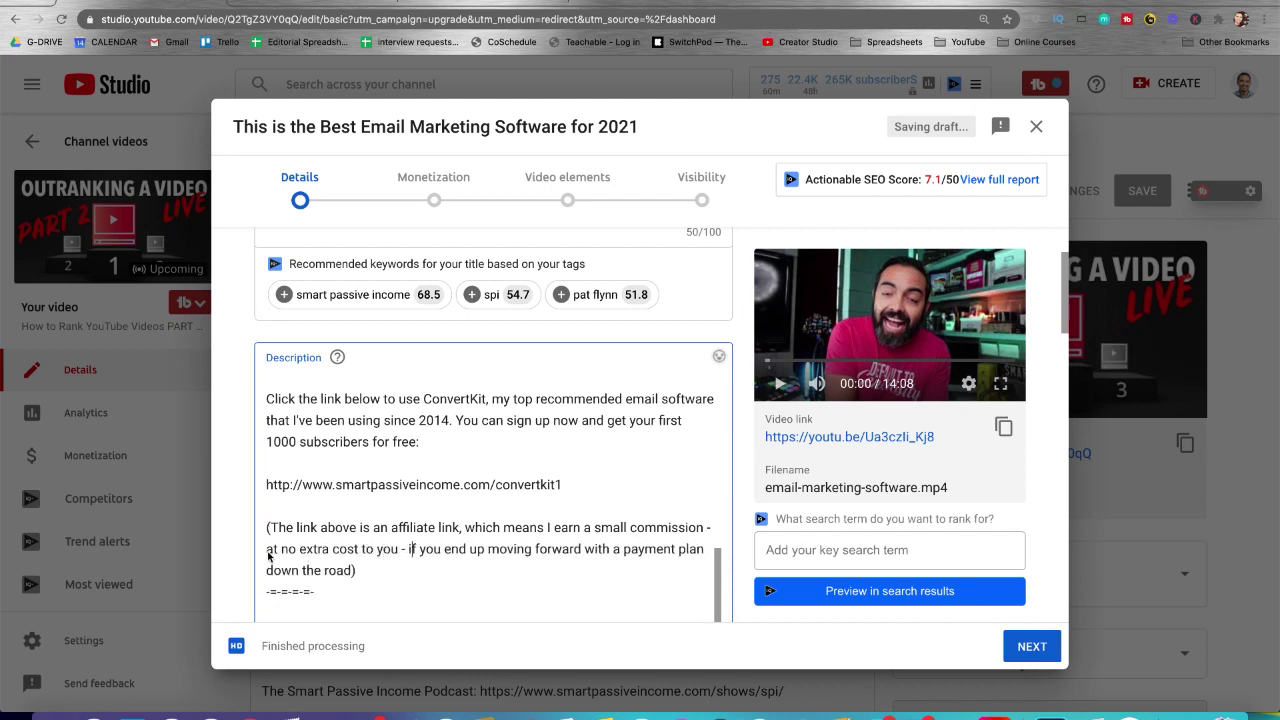
Step: End the affiliate disclosure with ". Thanks so much in advance!" inside the closing parenthesis
left_click(352, 570)
type(". Thanks so much in advn")
key("BackSpace")
type("ance!")
Step: Replace "my" with "this" in the sentence introducing the selection criteria, so it reads "Here is the criteria I used to make this selection:"
scroll(390, 540, "up", 3)
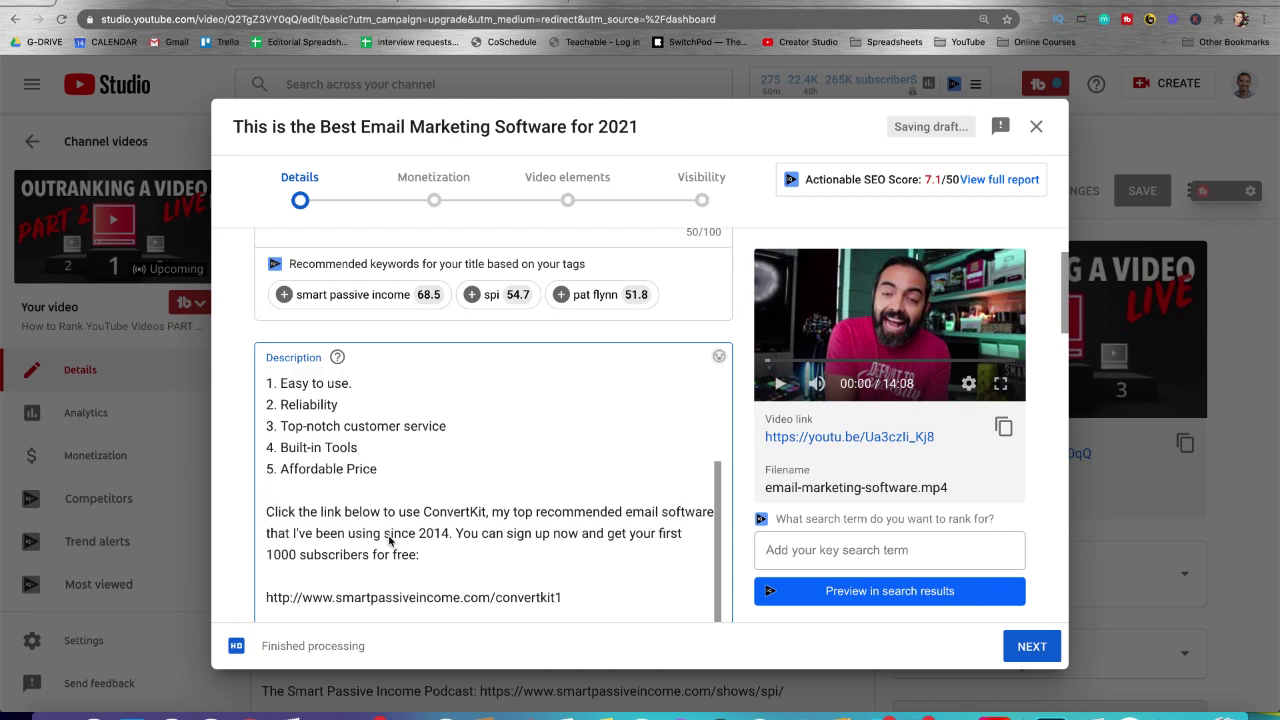
scroll(390, 540, "up", 3)
scroll(390, 540, "down", 1)
scroll(389, 537, "up", 1)
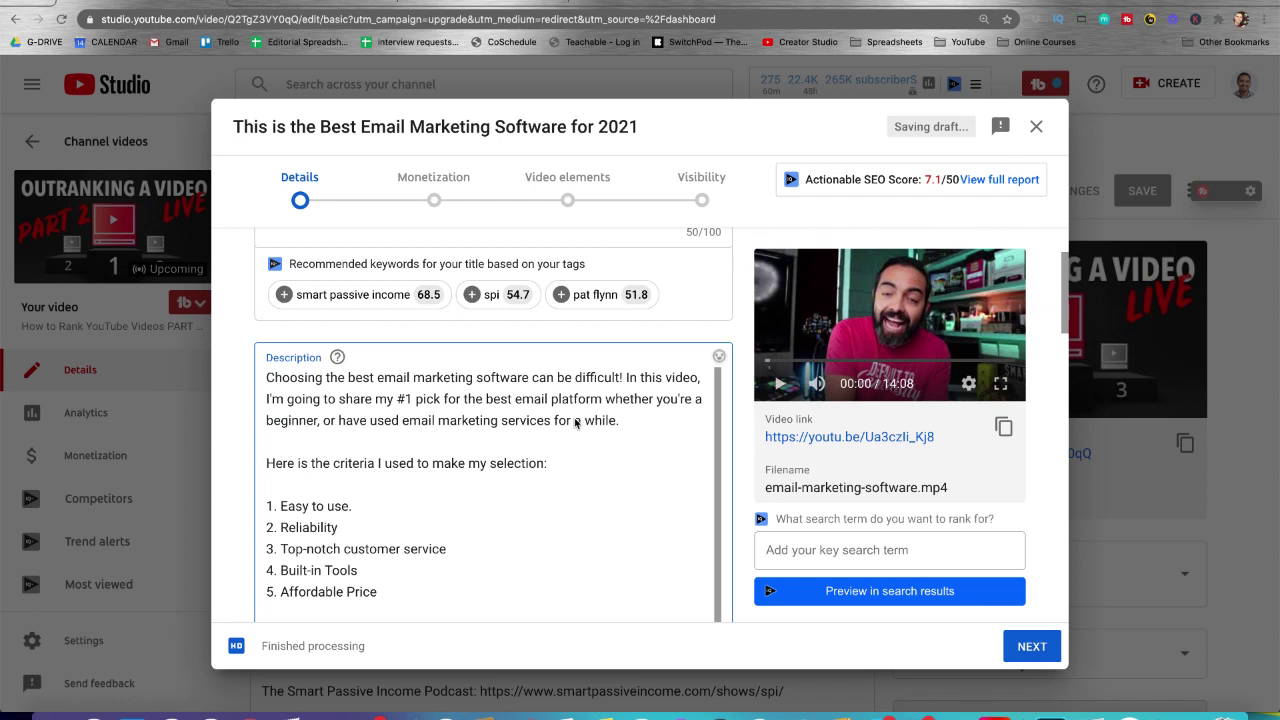
scroll(580, 430, "down", 1)
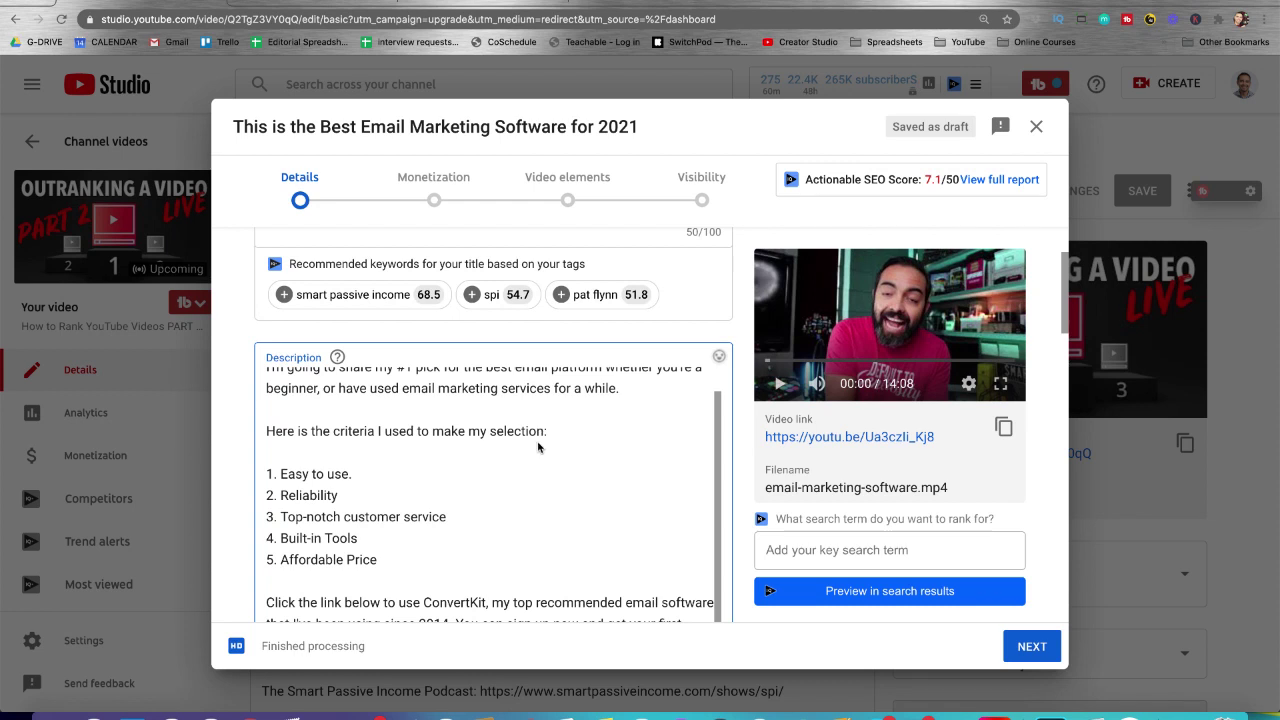
scroll(538, 447, "down", 1)
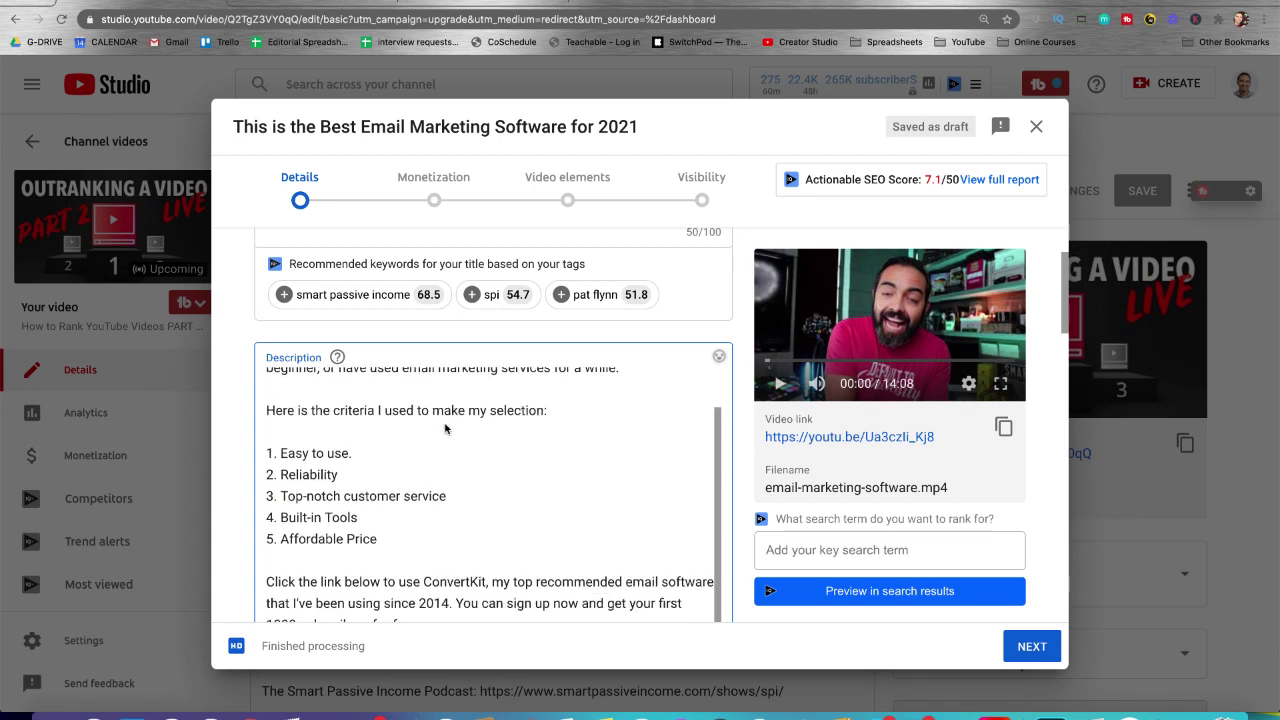
scroll(445, 429, "down", 1)
scroll(445, 429, "down", 1)
double_click(478, 394)
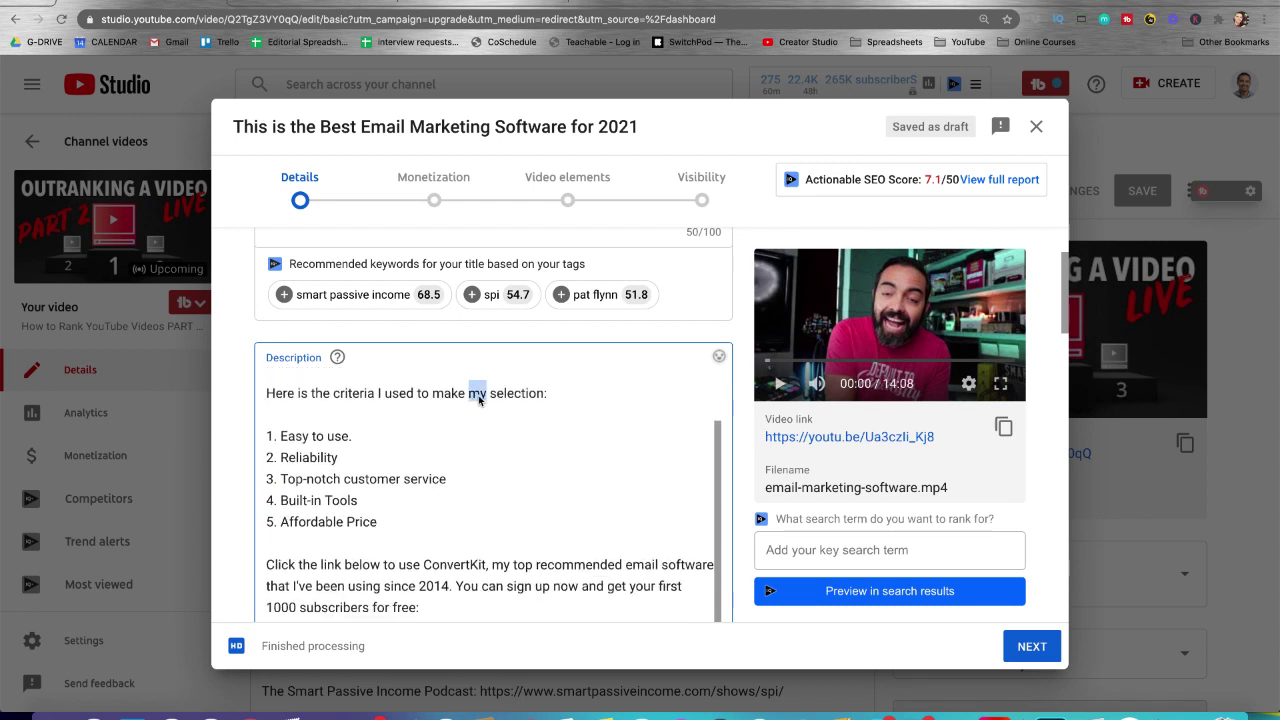
type("this")
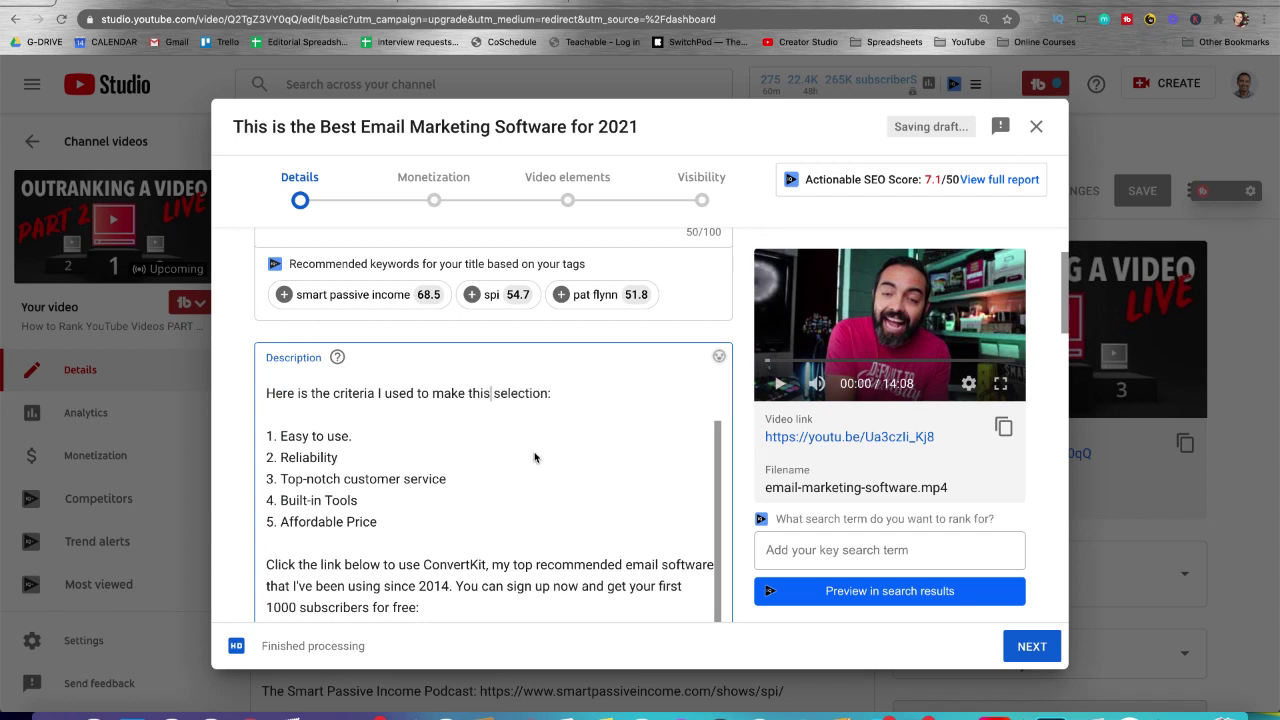
Step: Edit the end of the first criterion in the description's list, "Easy to use.", removing its final period
left_click(356, 437)
key("BackSpace")
key("BackSpace")
key("BackSpace")
key("BackSpace")
key("BackSpace")
type("e")
Step: Extend the sign-up sentence after "1000 subscribers for free" with ", or migrate EASILY from your current email service provider:"
scroll(411, 507, "down", 2)
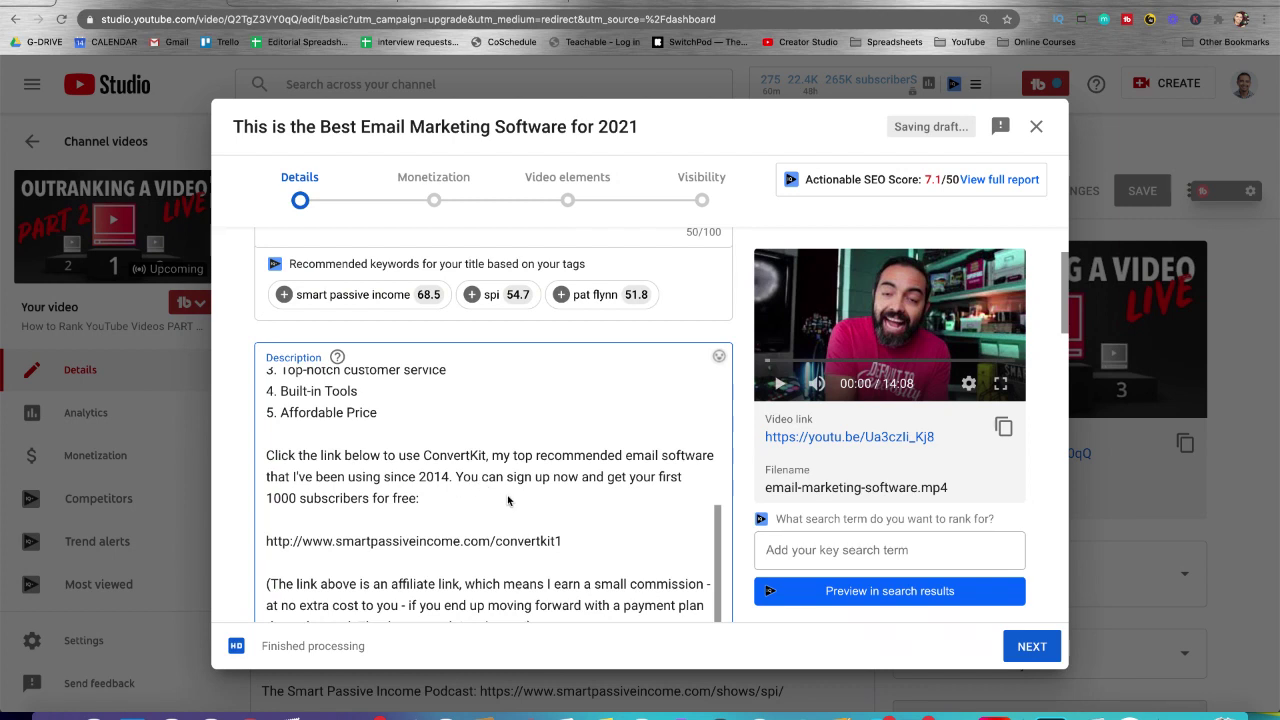
scroll(508, 500, "down", 2)
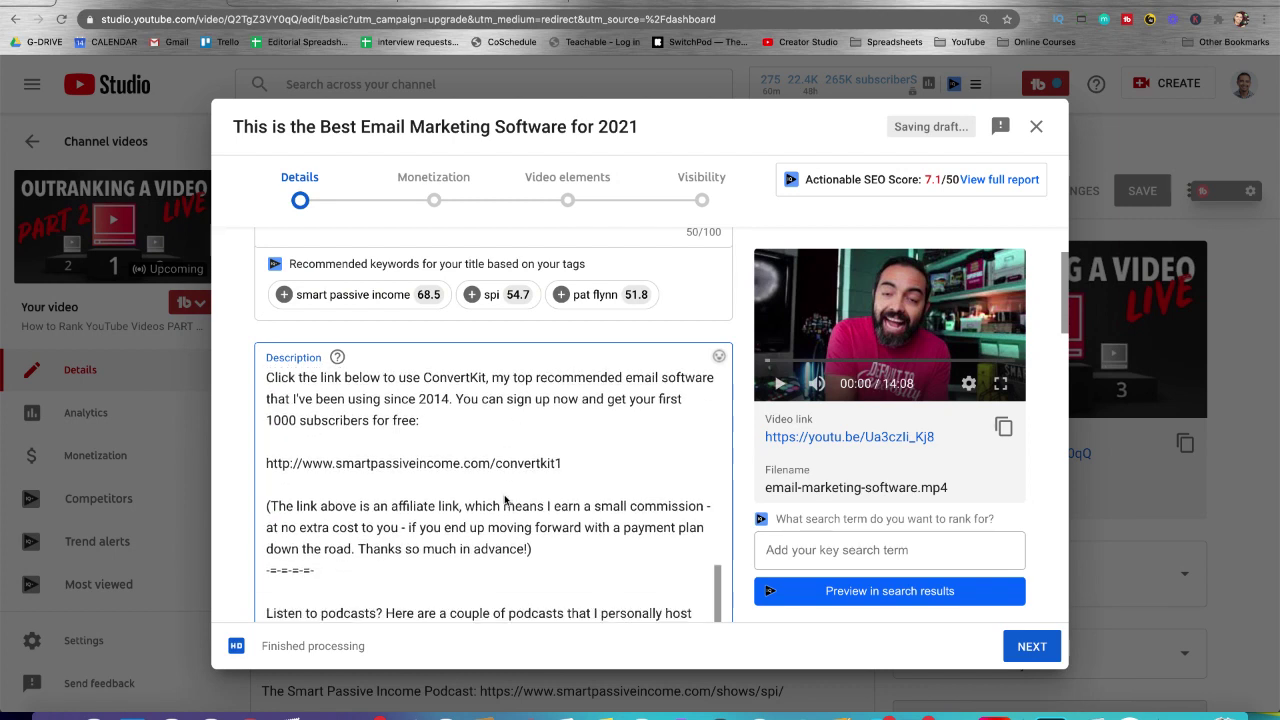
left_click(416, 423)
type(", or migrea")
key("BackSpace")
key("BackSpace")
type("ate EASILY from your cu")
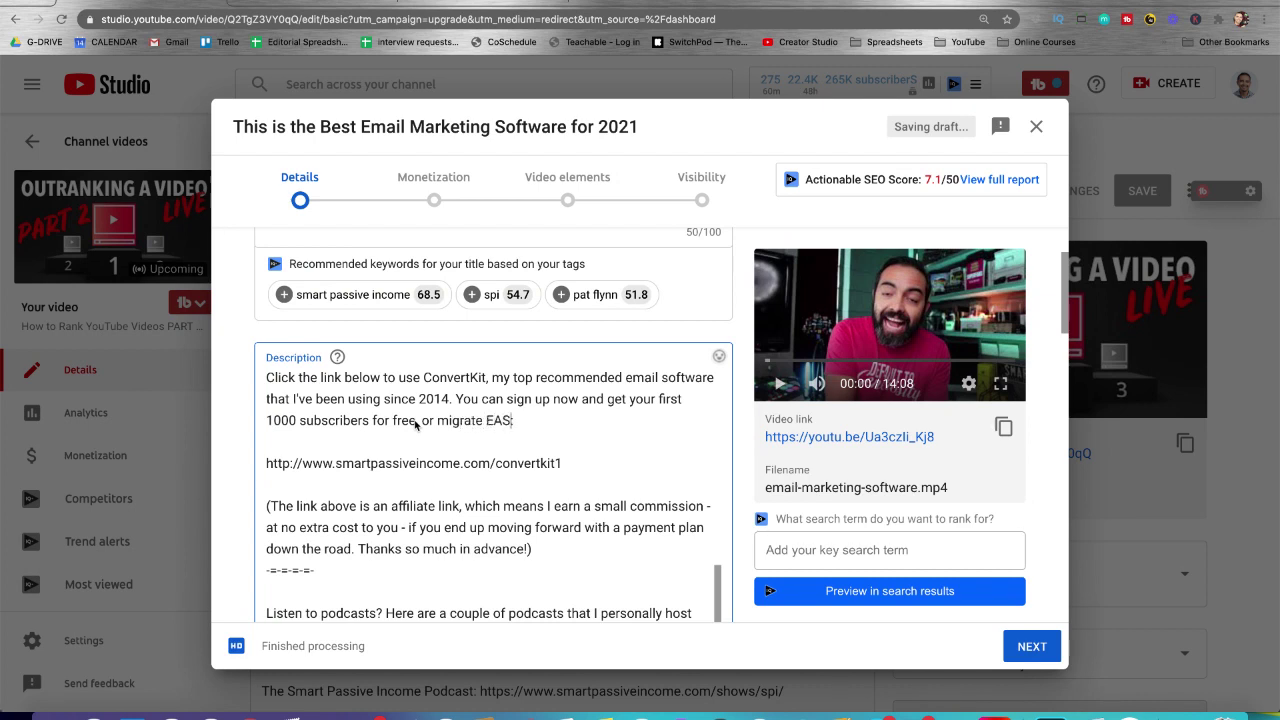
type("rrent")
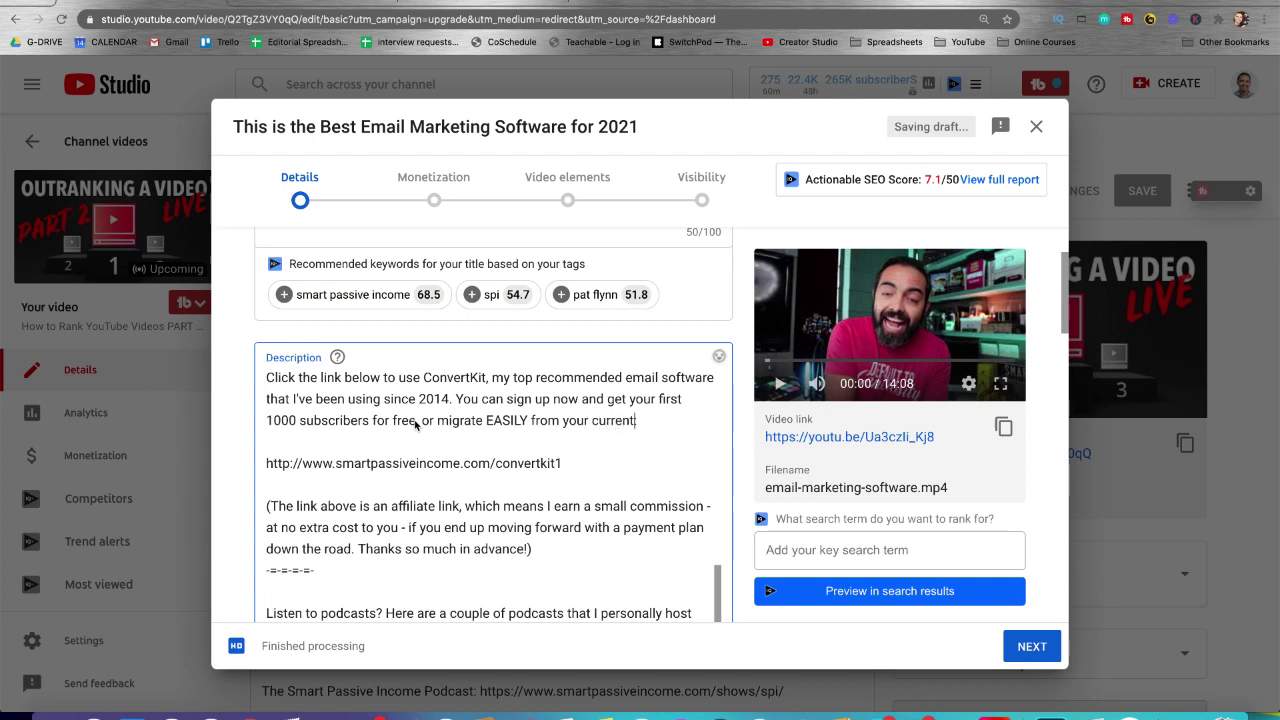
type(" :")
key("BackSpace")
type("email service provider:")
Step: Review the remaining description text and the thumbnail, playlist and audience settings of the video details
scroll(450, 465, "down", 1)
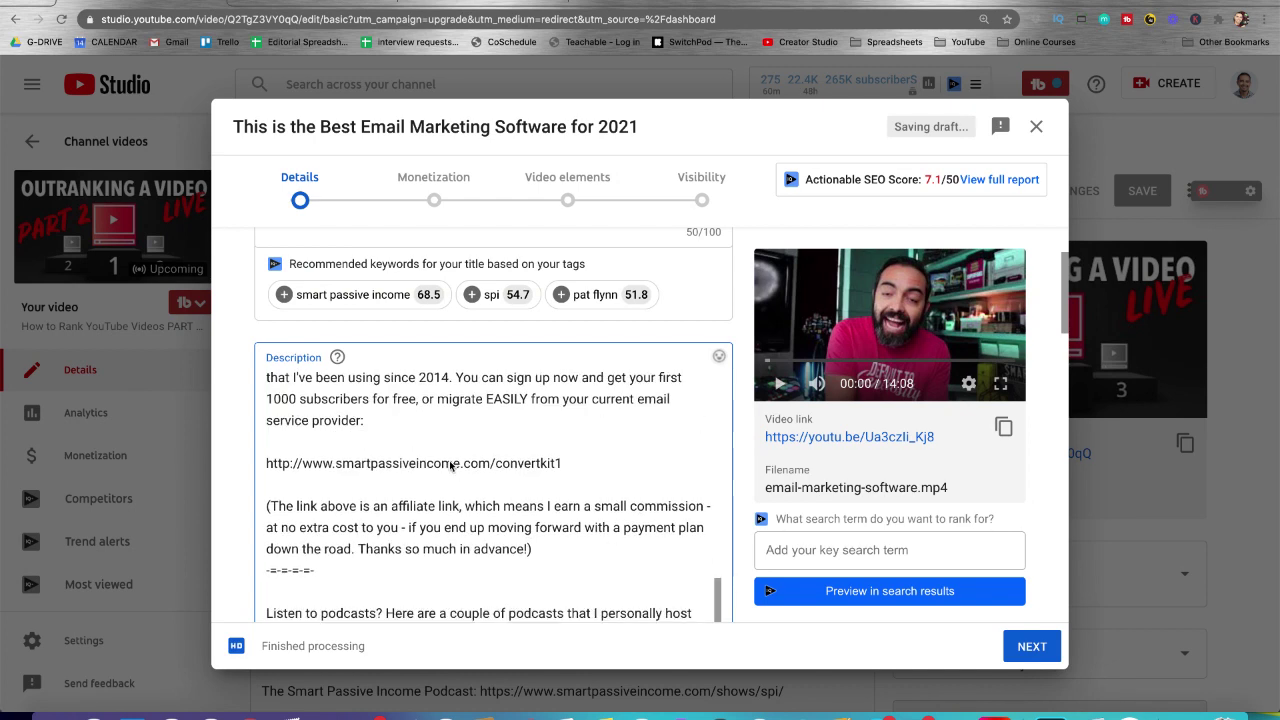
scroll(540, 534, "down", 3)
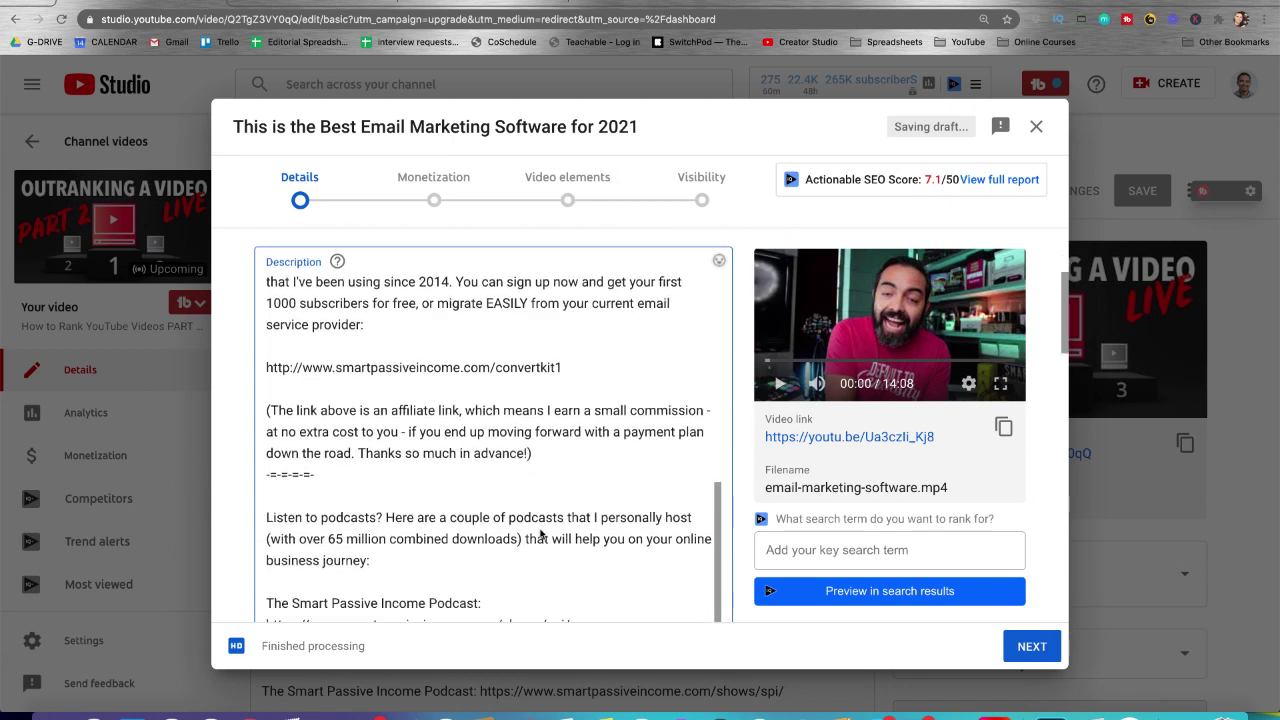
scroll(540, 534, "down", 15)
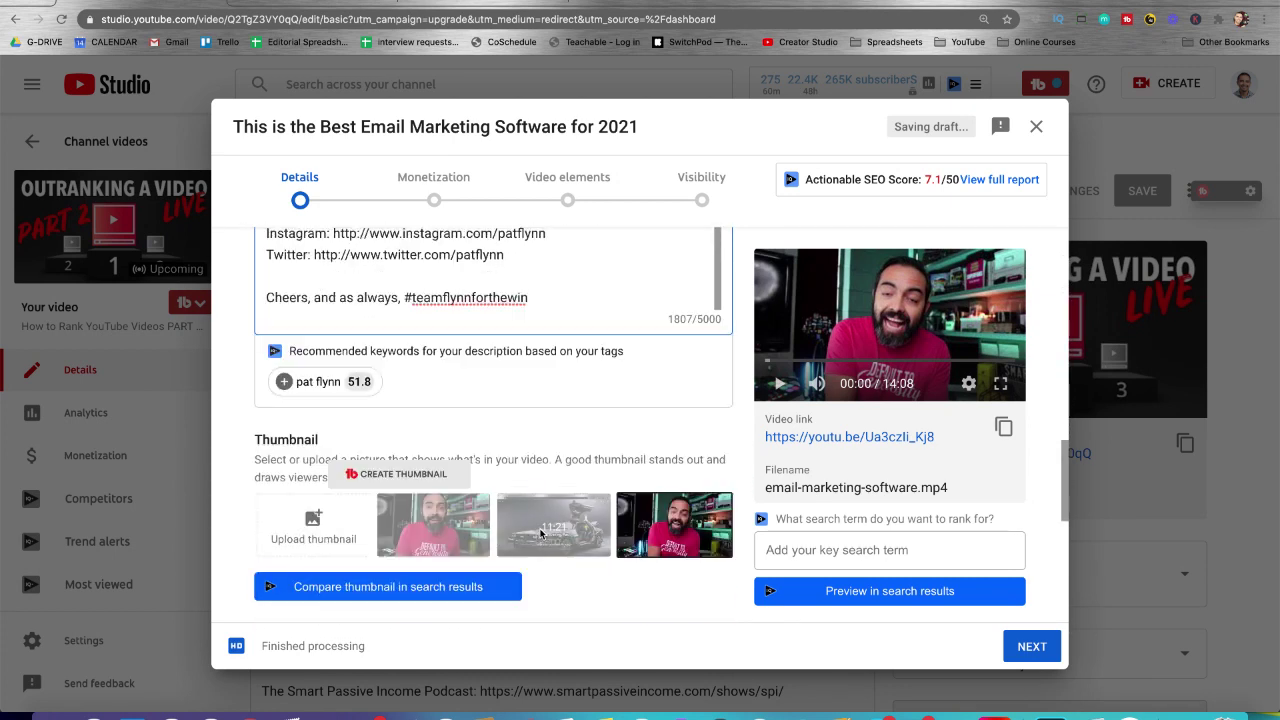
scroll(540, 533, "up", 10)
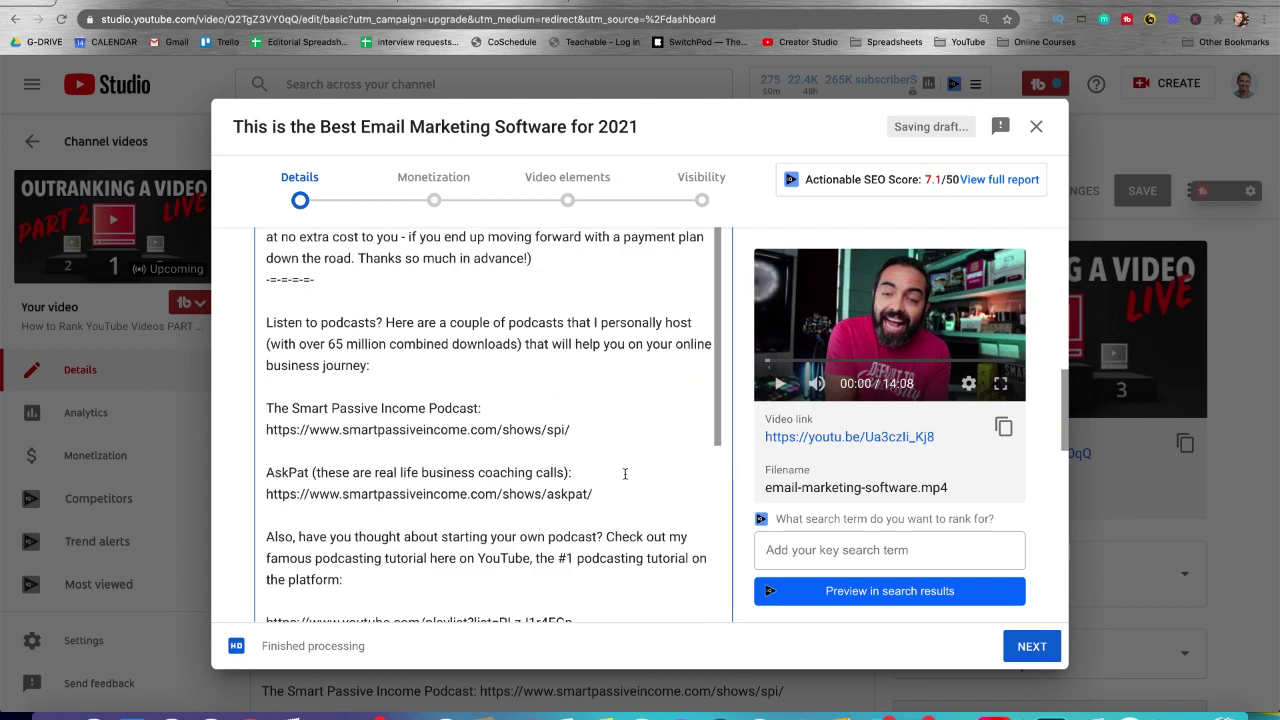
scroll(625, 473, "down", 6)
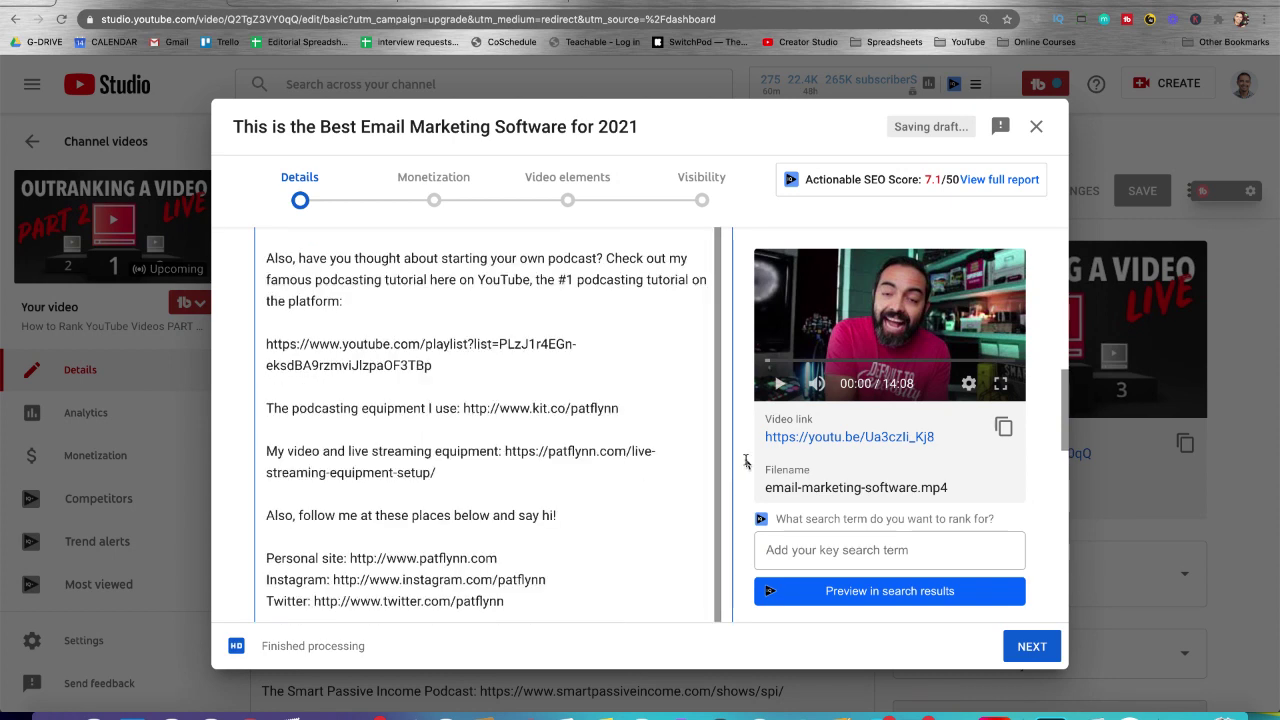
scroll(745, 463, "down", 10)
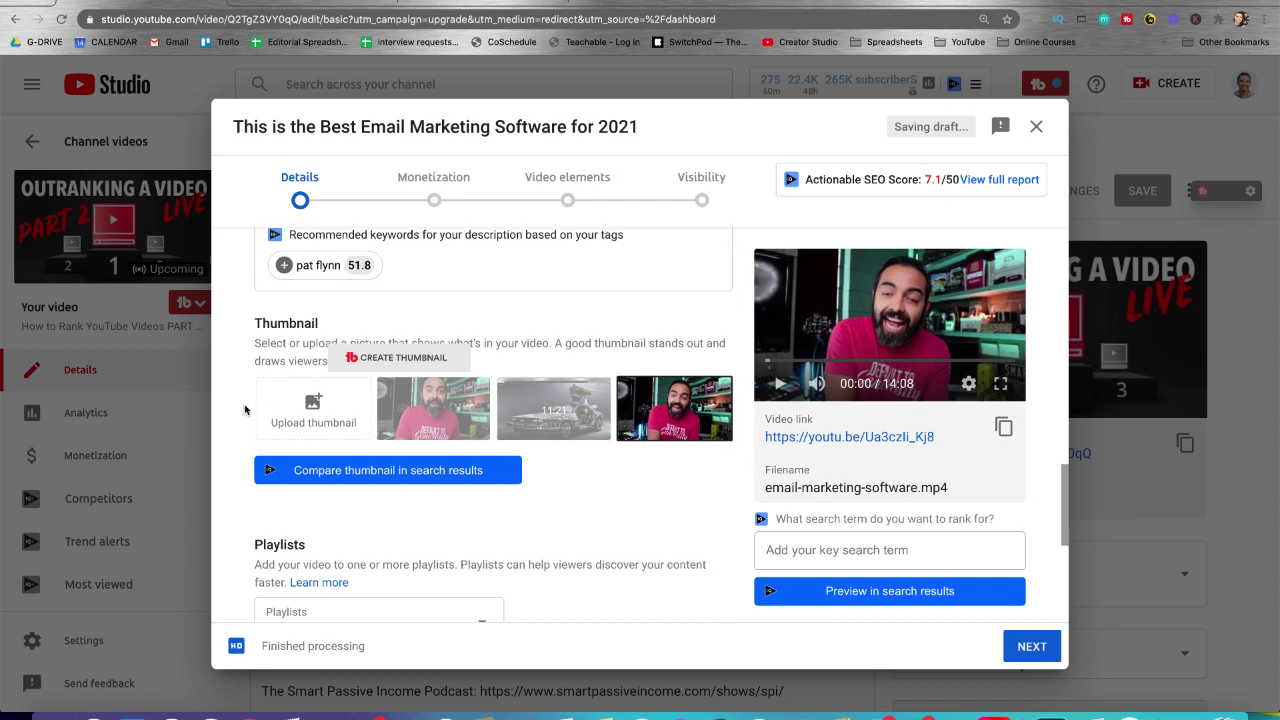
scroll(523, 428, "down", 3)
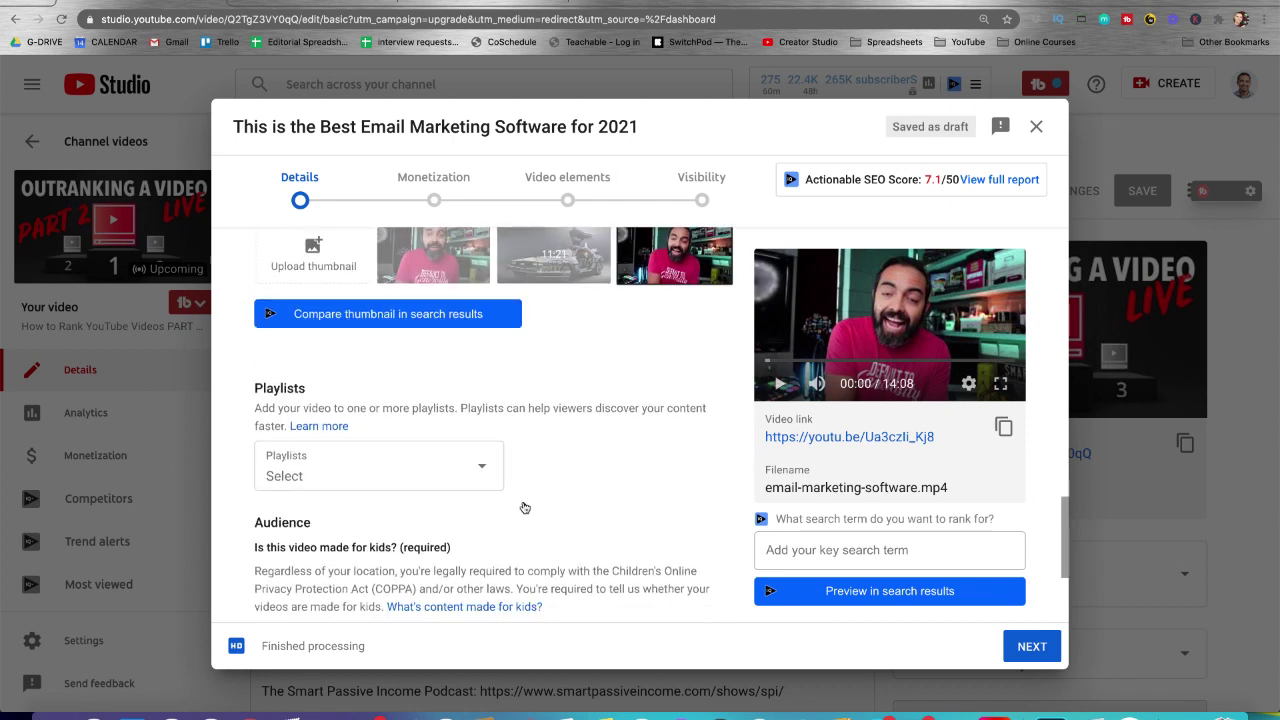
scroll(560, 462, "up", 10)
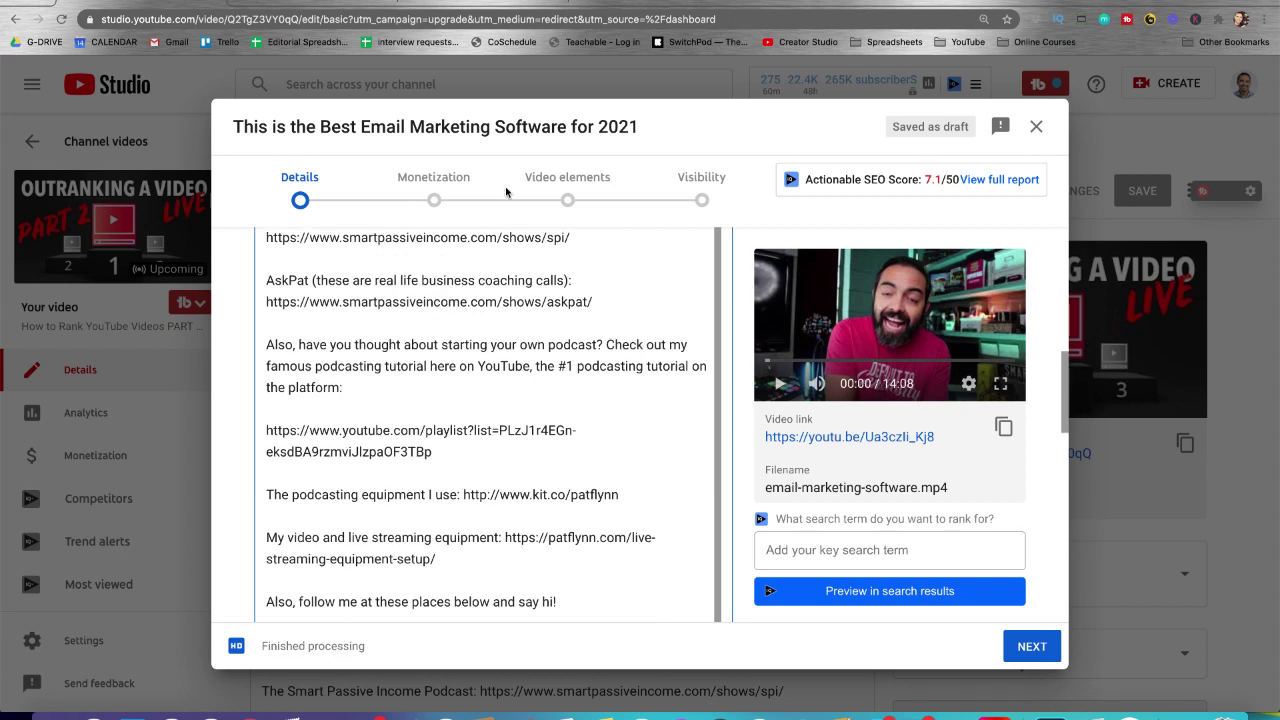
Step: Continue to the Monetization stage and set monetization to On for the video
left_click(1030, 647)
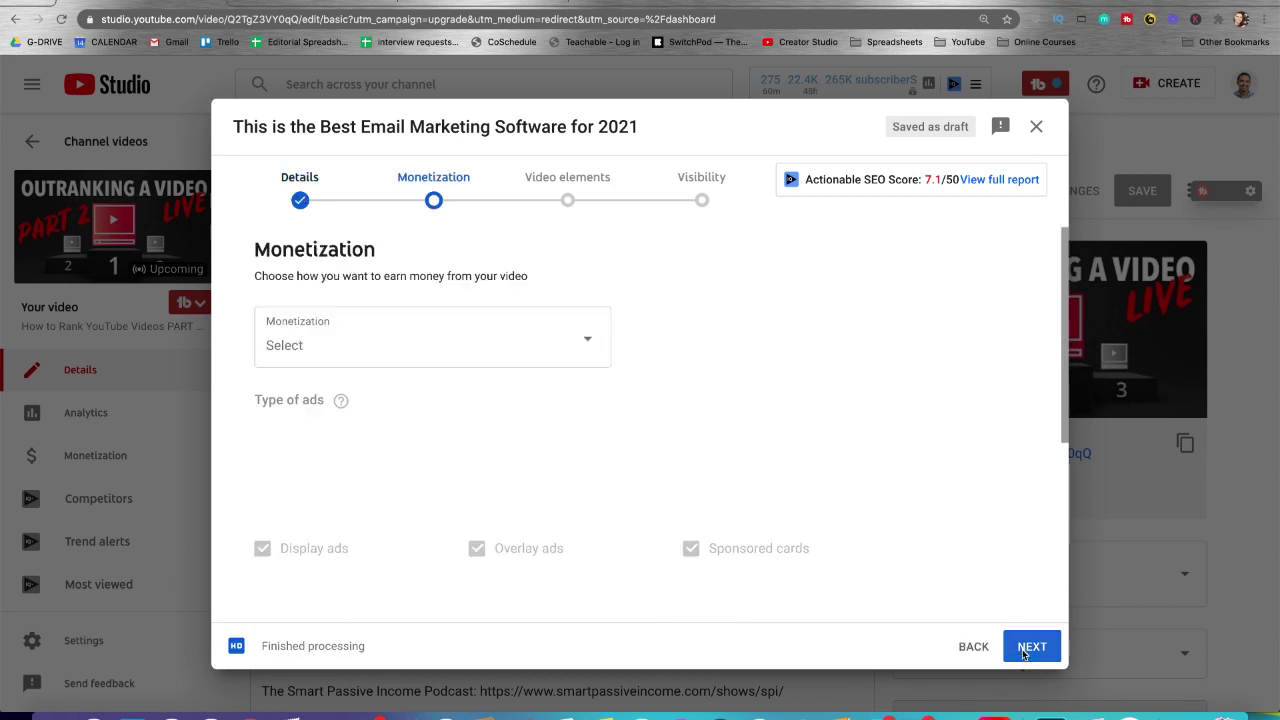
left_click(435, 346)
left_click(285, 334)
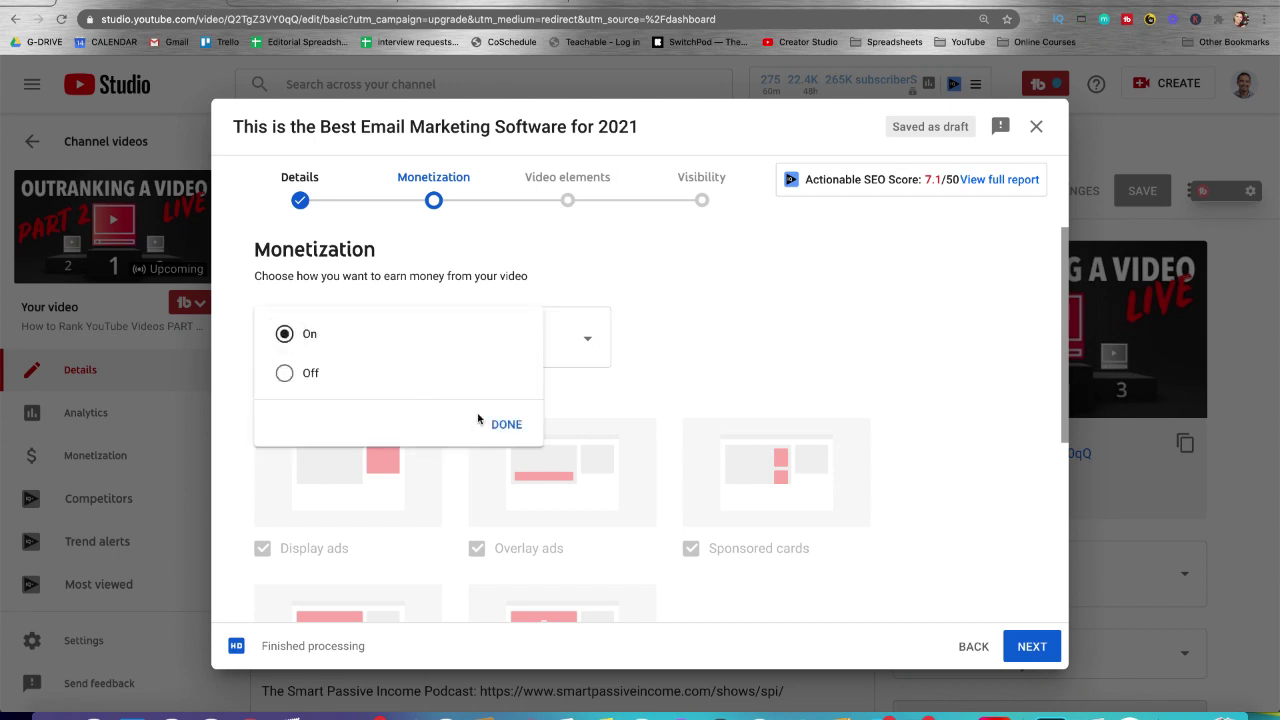
left_click(503, 427)
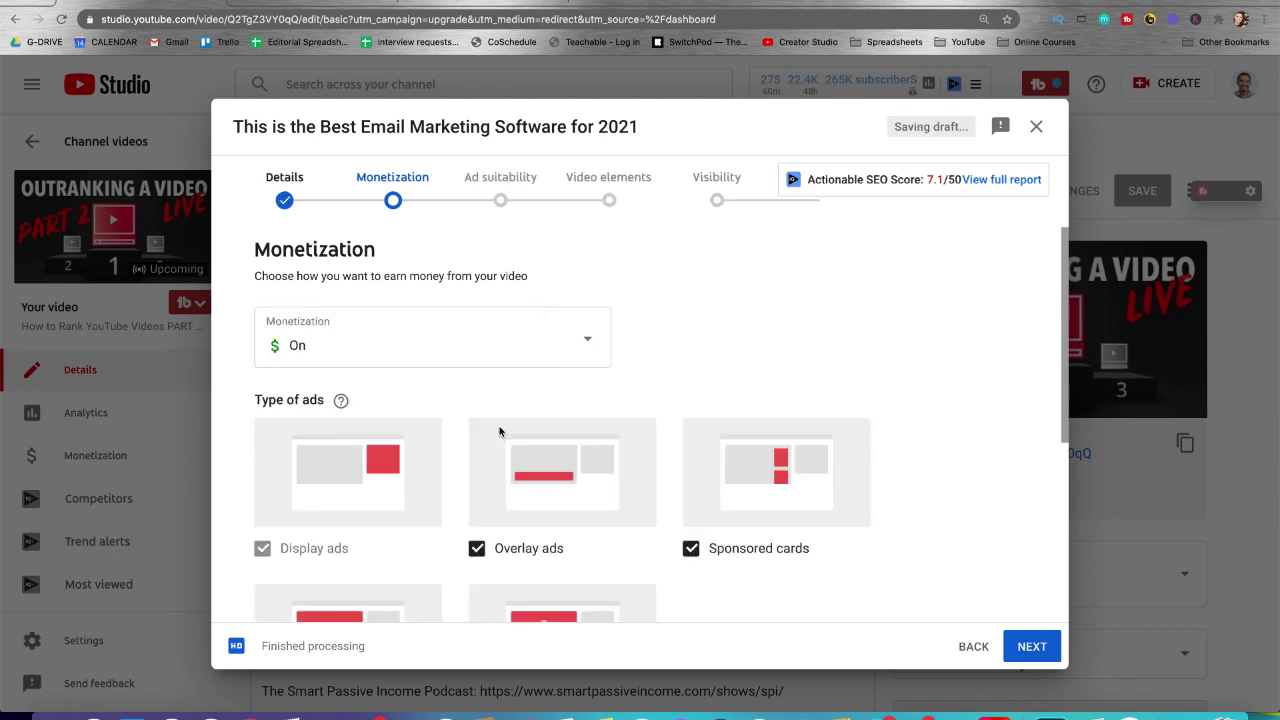
Step: Rate the video as "None of the above" in the ad suitability questionnaire and continue to the video elements stage
left_click(1026, 662)
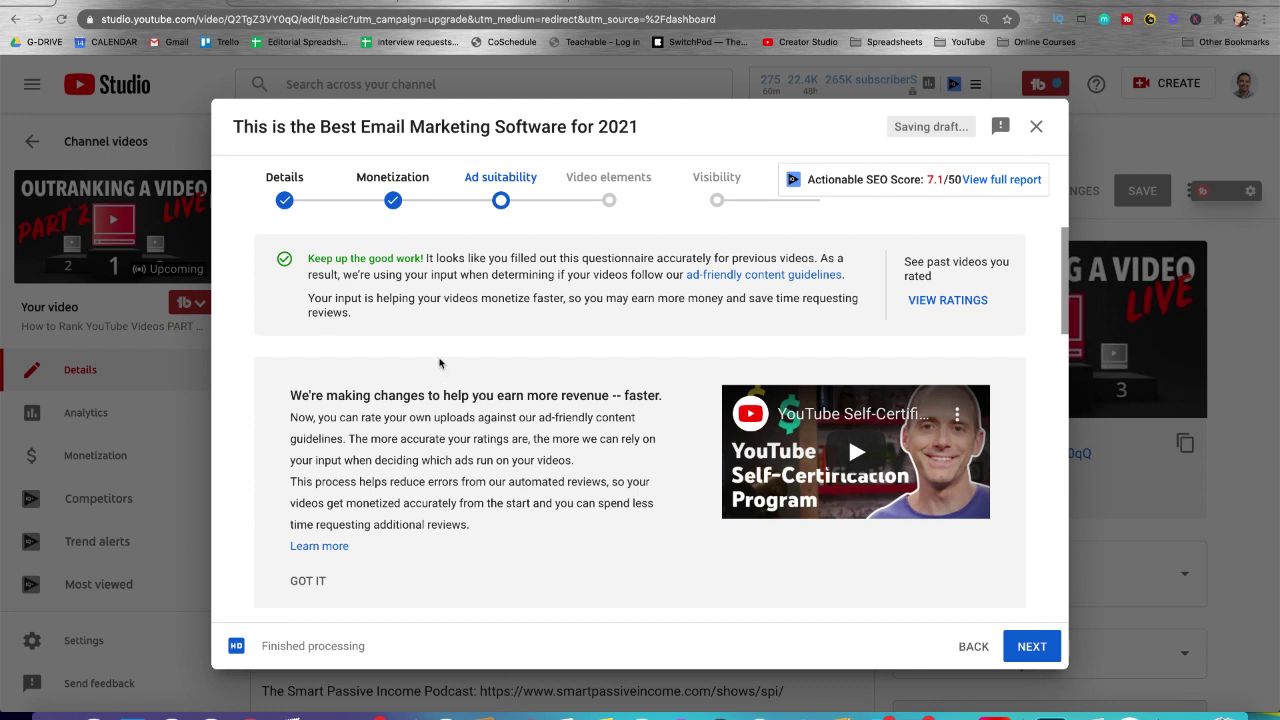
scroll(439, 363, "down", 15)
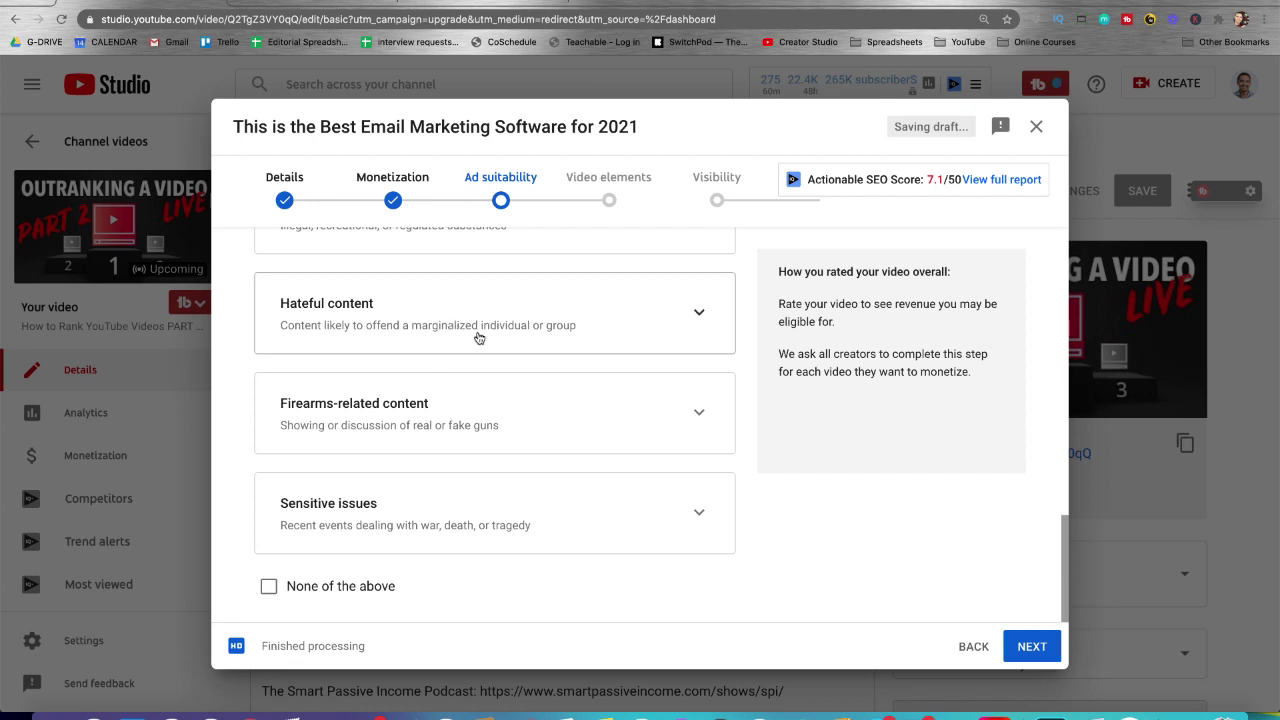
scroll(505, 345, "up", 10)
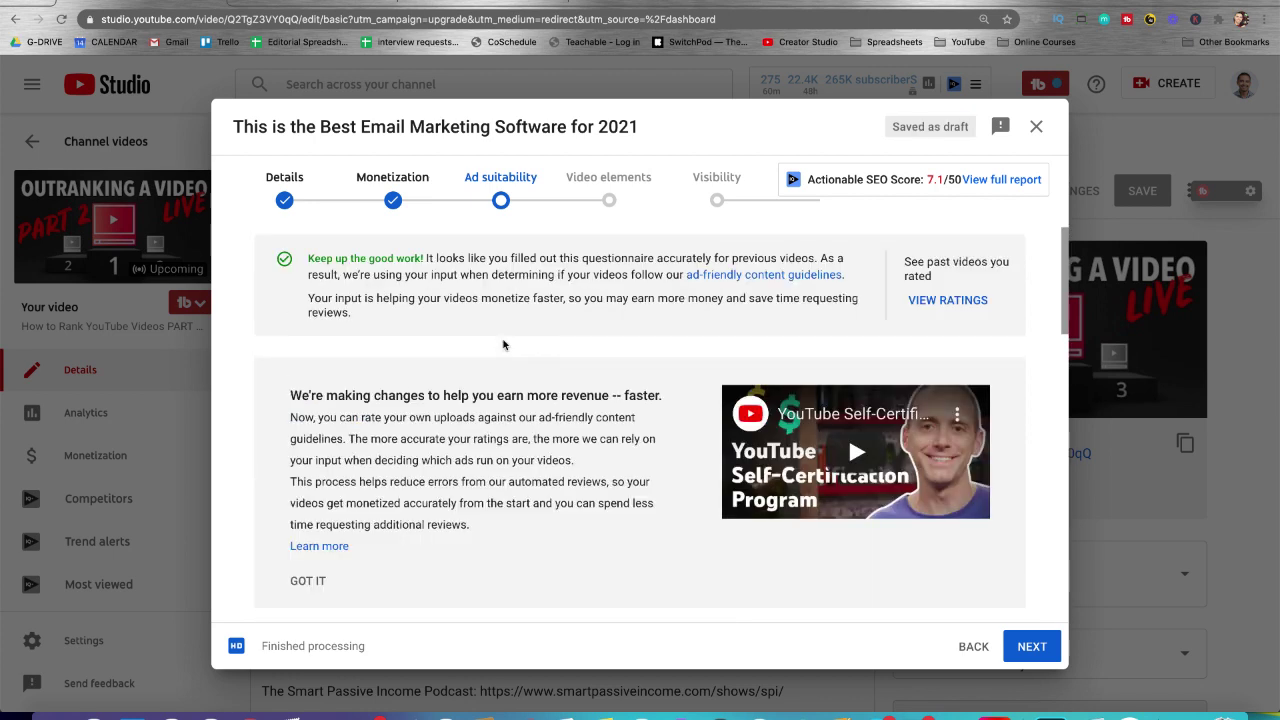
scroll(505, 345, "down", 10)
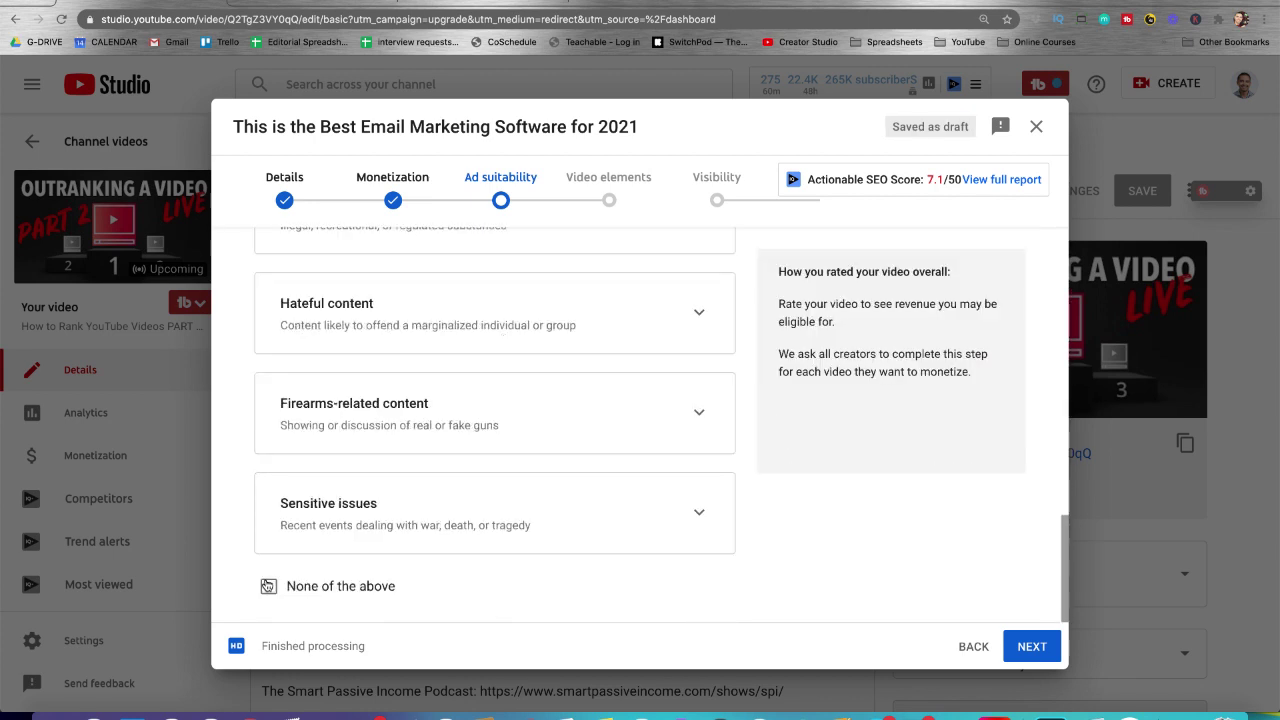
left_click(268, 588)
scroll(354, 525, "up", 3)
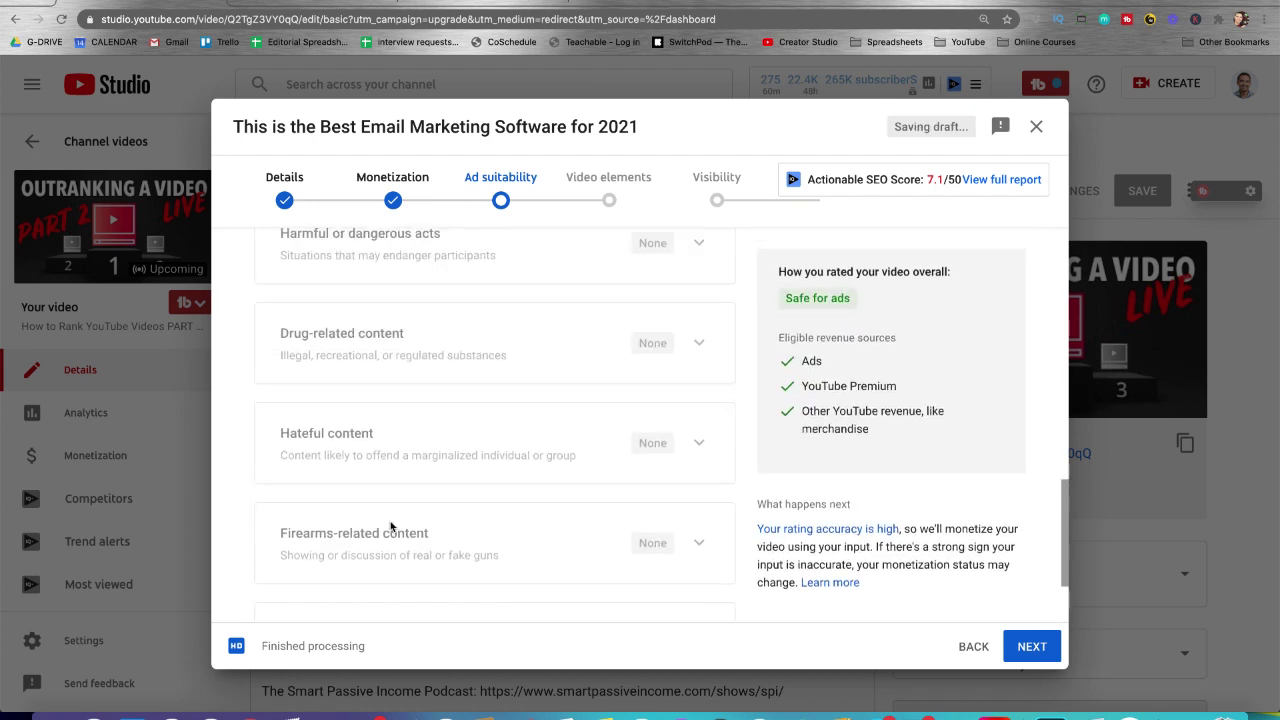
scroll(390, 525, "up", 3)
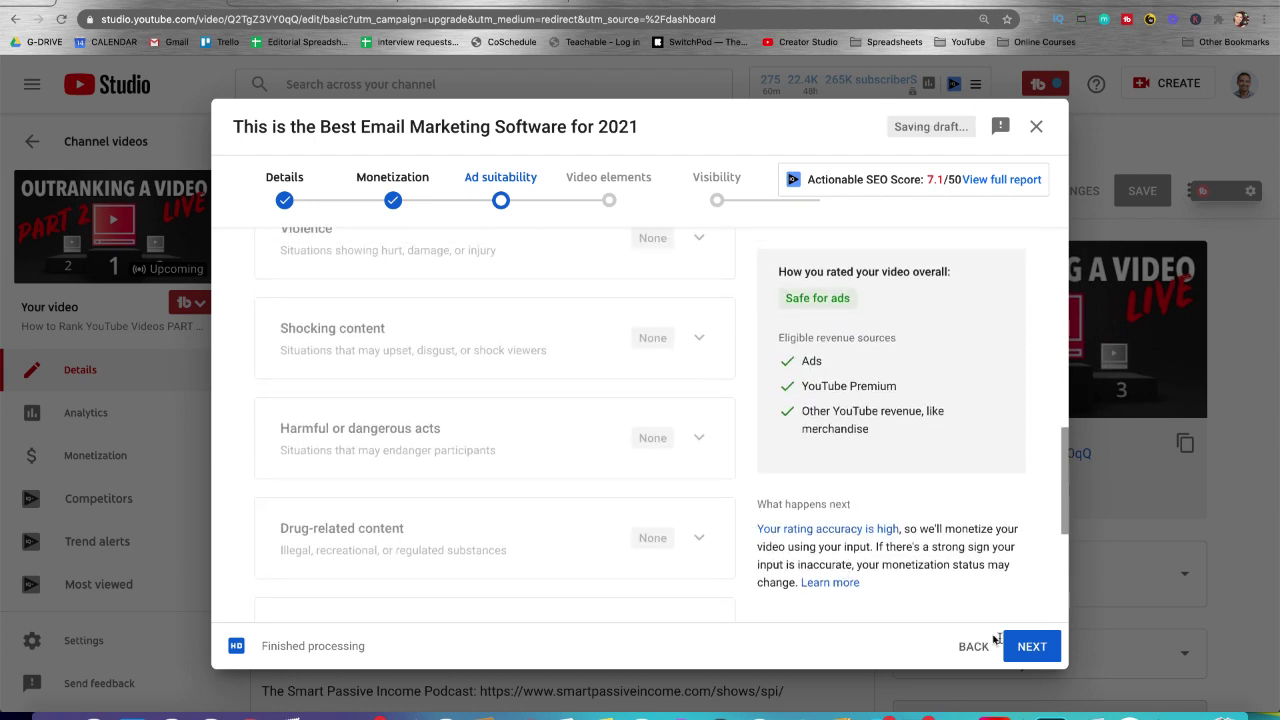
left_click(1030, 646)
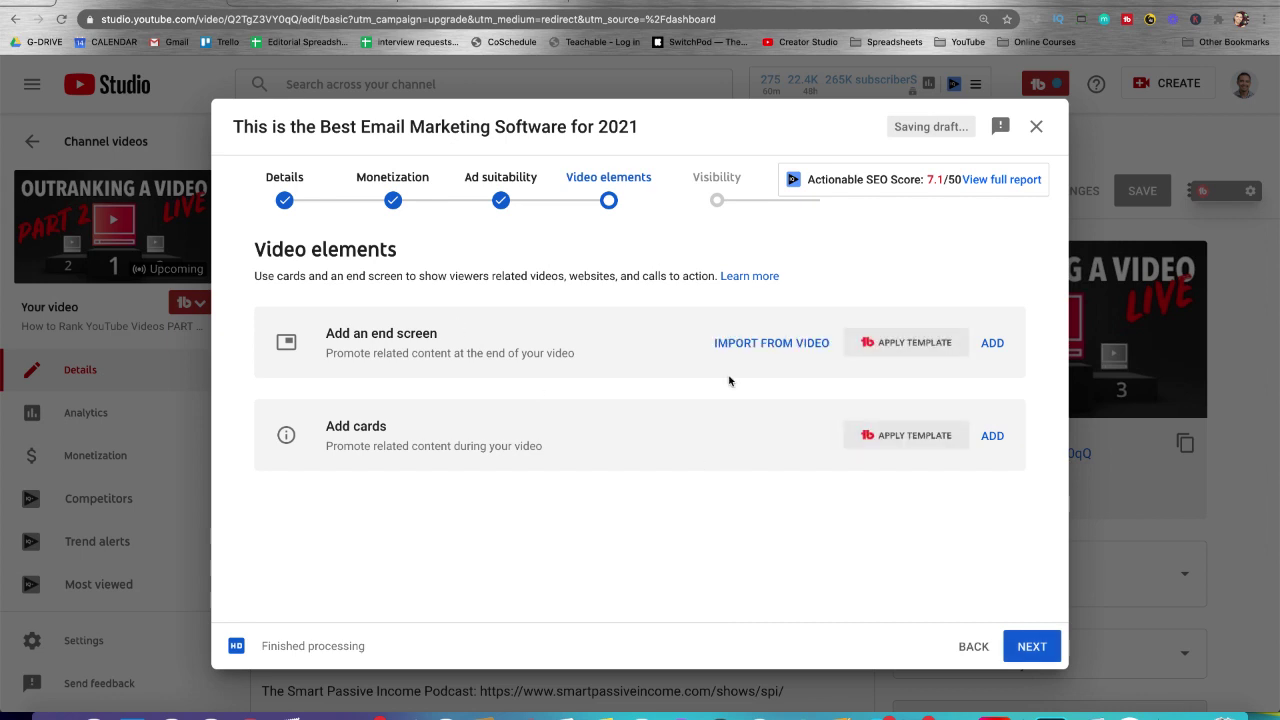
Step: Continue to the Visibility stage, set the video to Unlisted and save it
left_click(1028, 648)
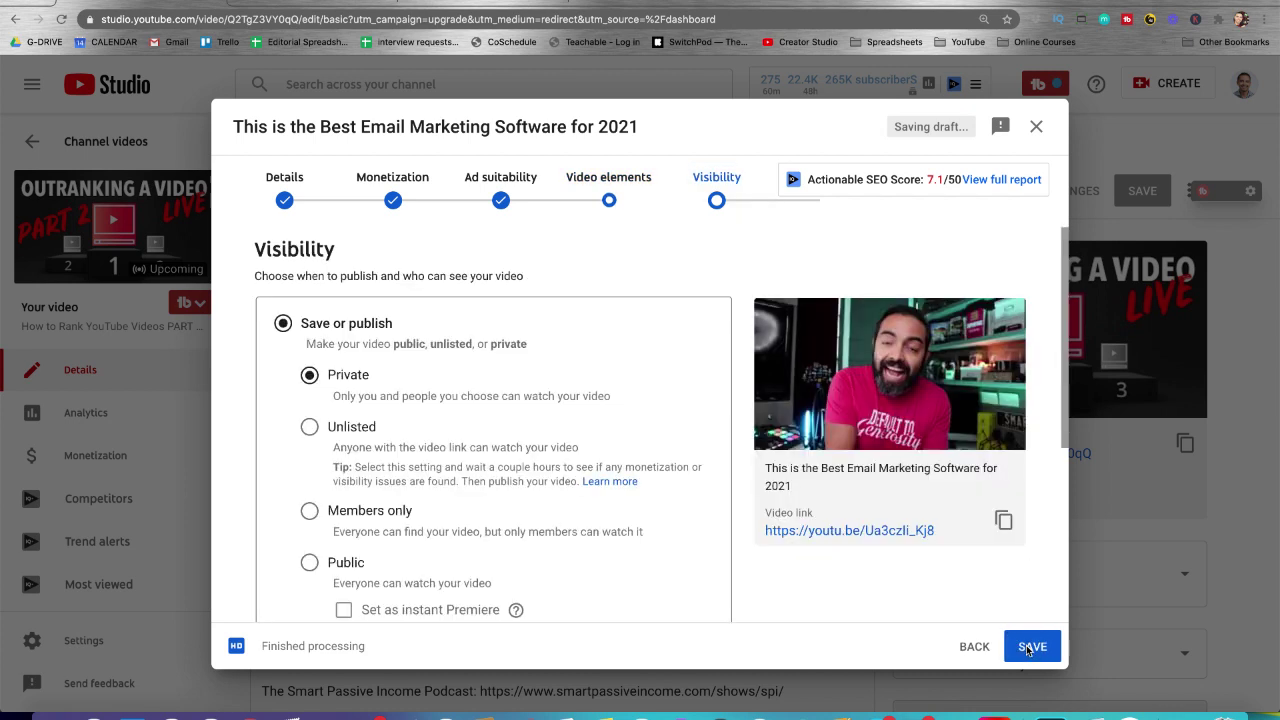
left_click(352, 428)
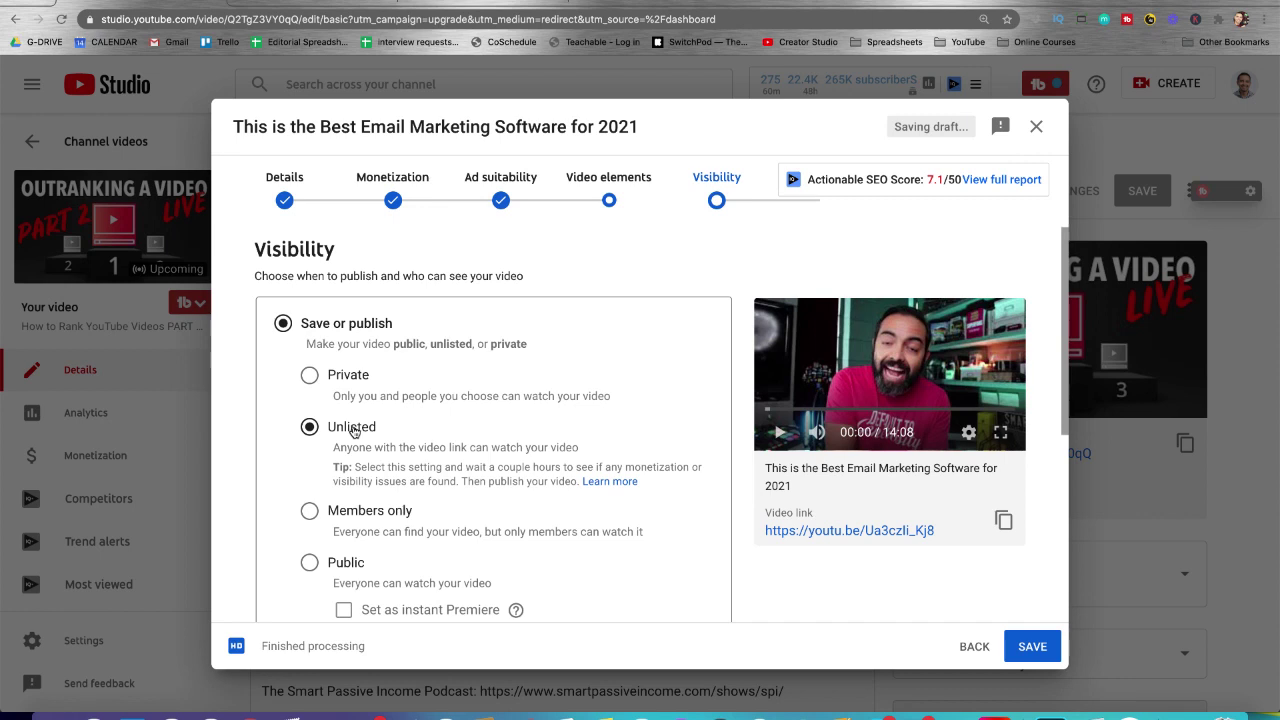
left_click(311, 563)
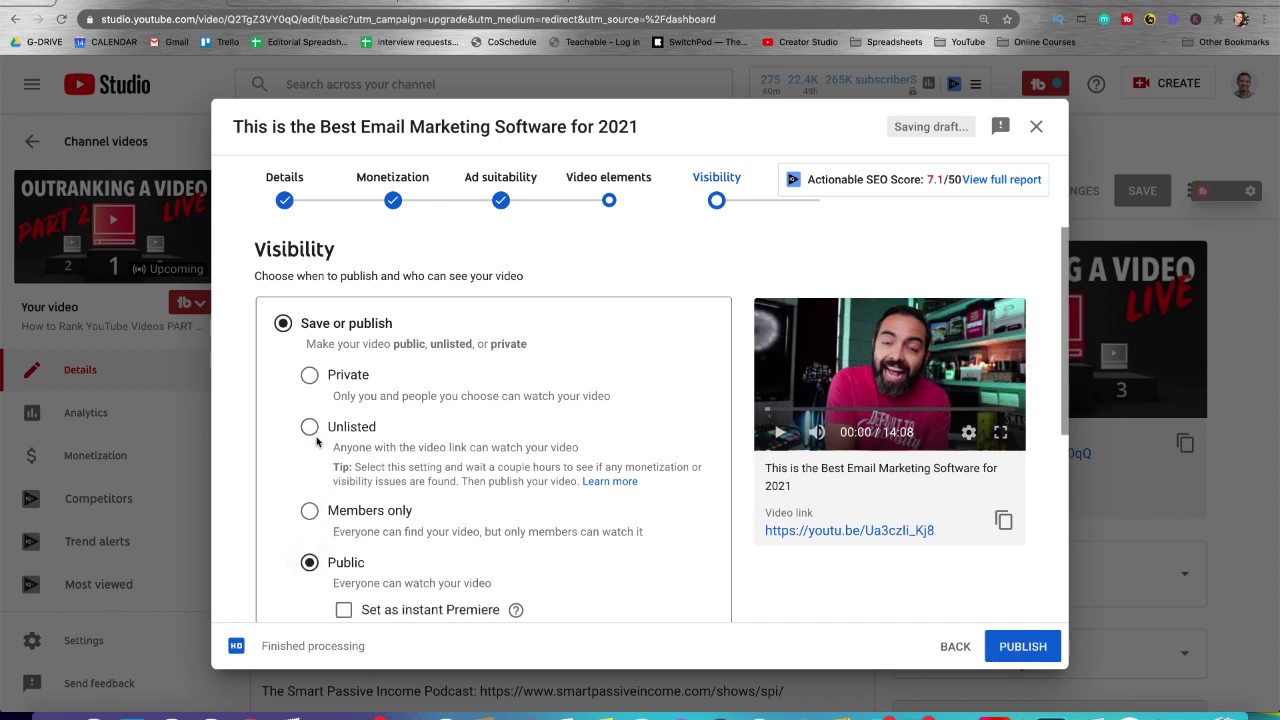
left_click(311, 428)
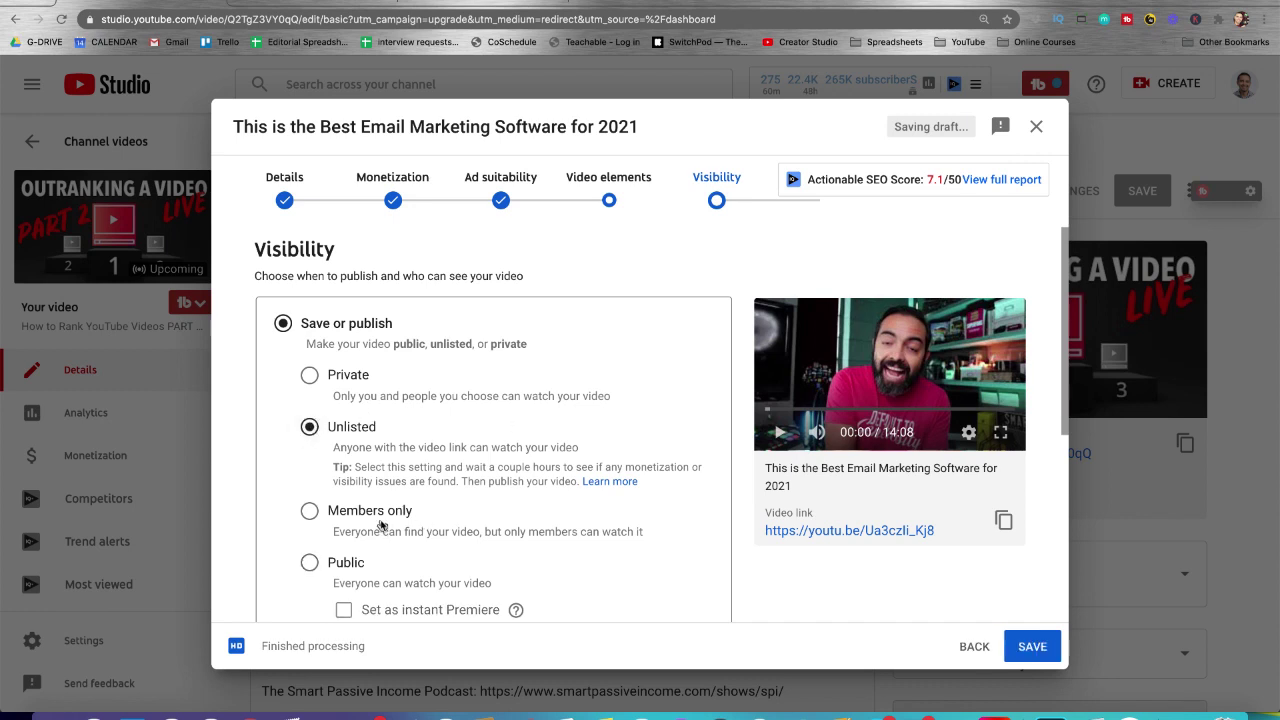
scroll(477, 410, "down", 2)
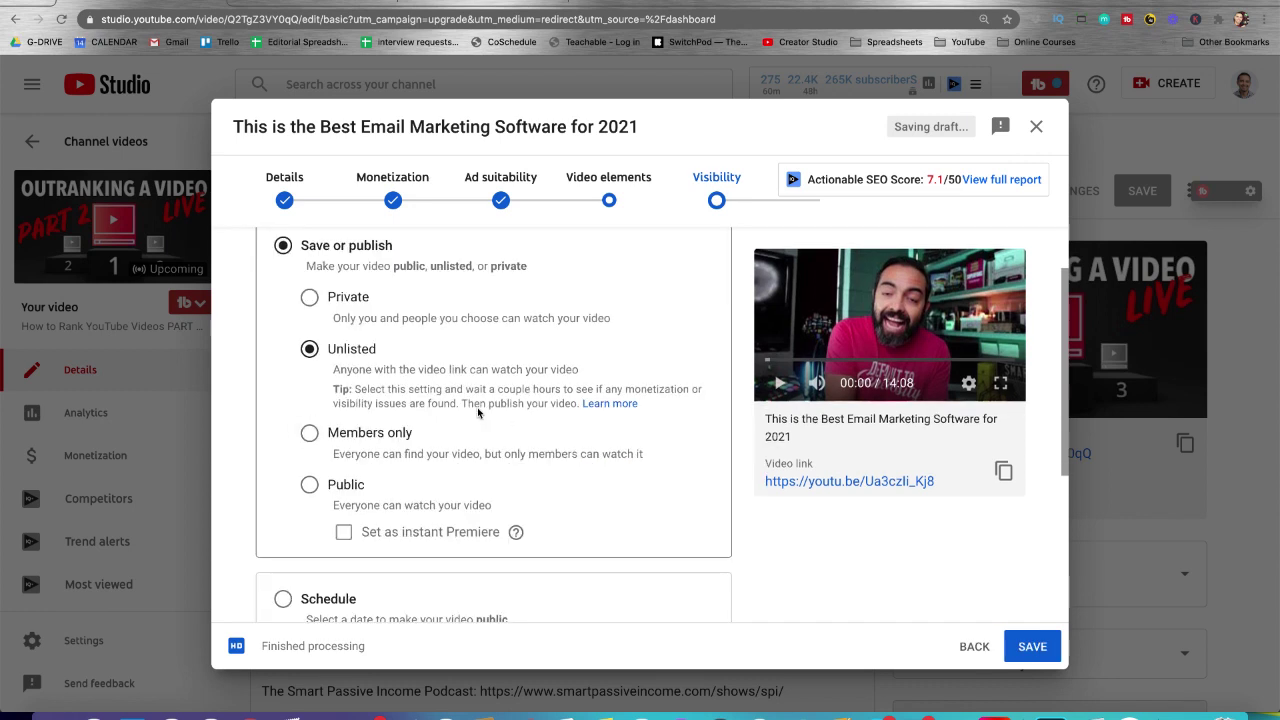
scroll(747, 493, "down", 2)
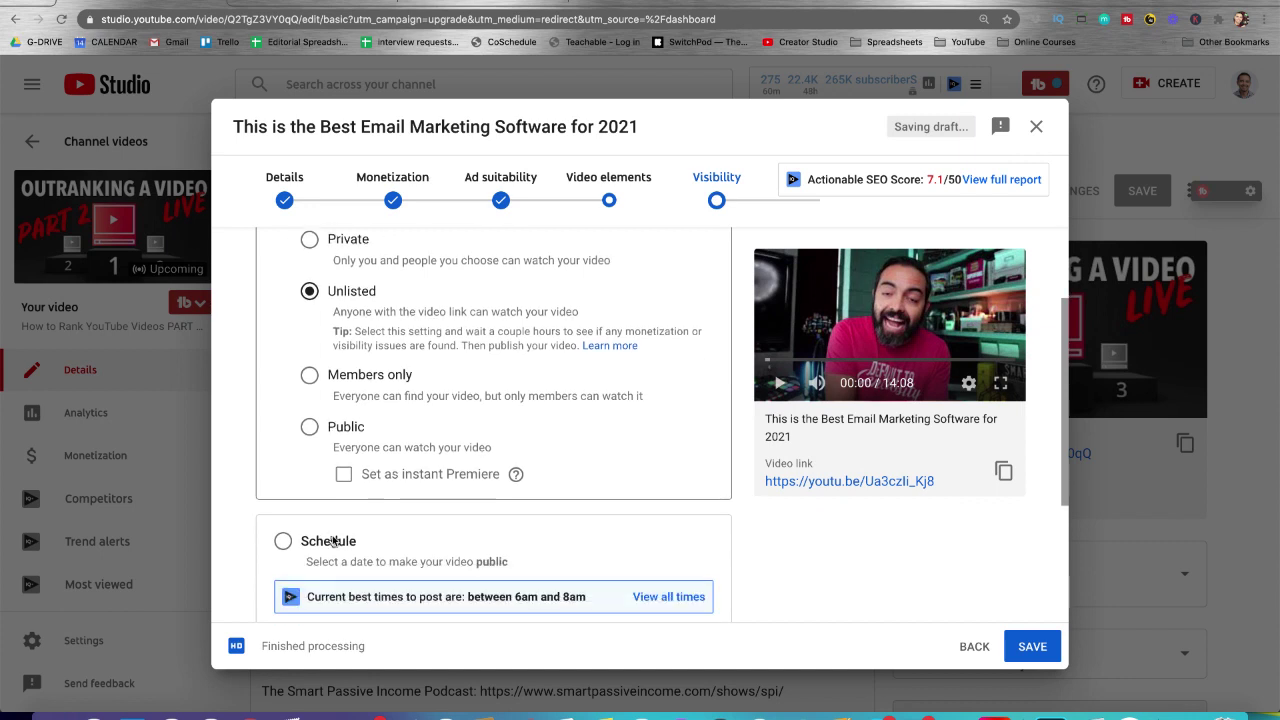
scroll(749, 529, "up", 2)
scroll(749, 529, "up", 1)
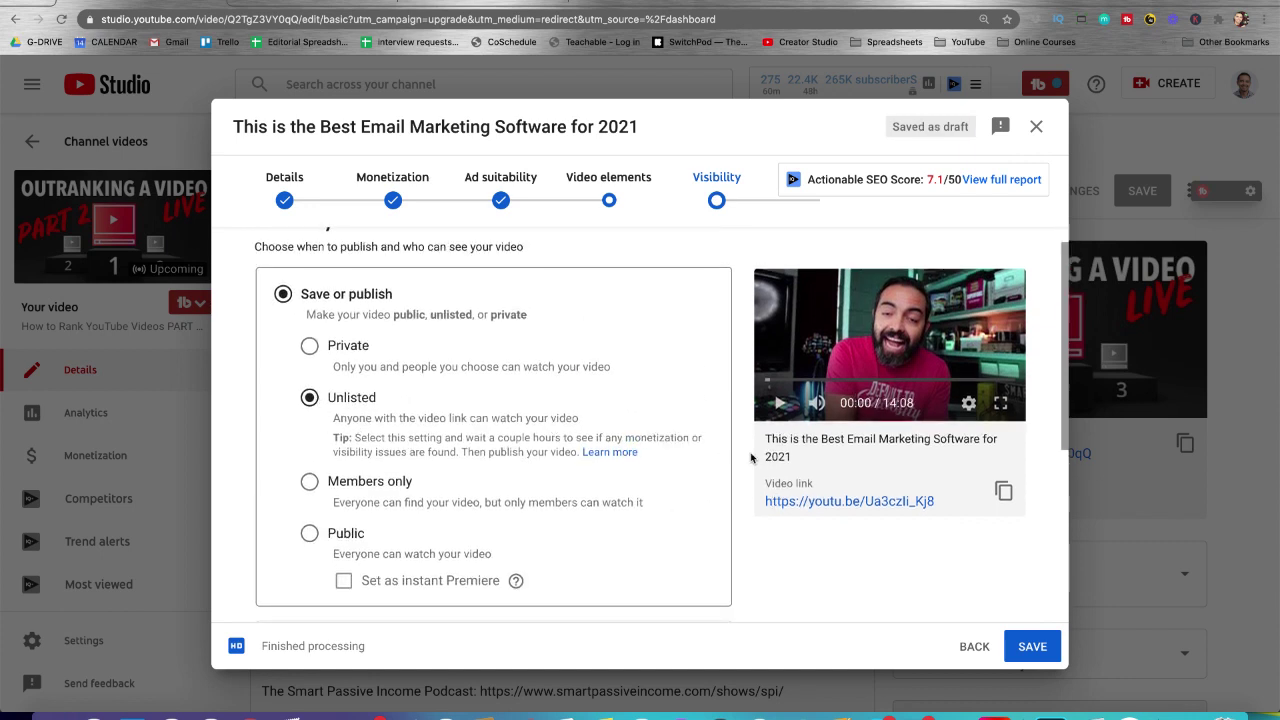
scroll(752, 458, "down", 2)
left_click(1035, 650)
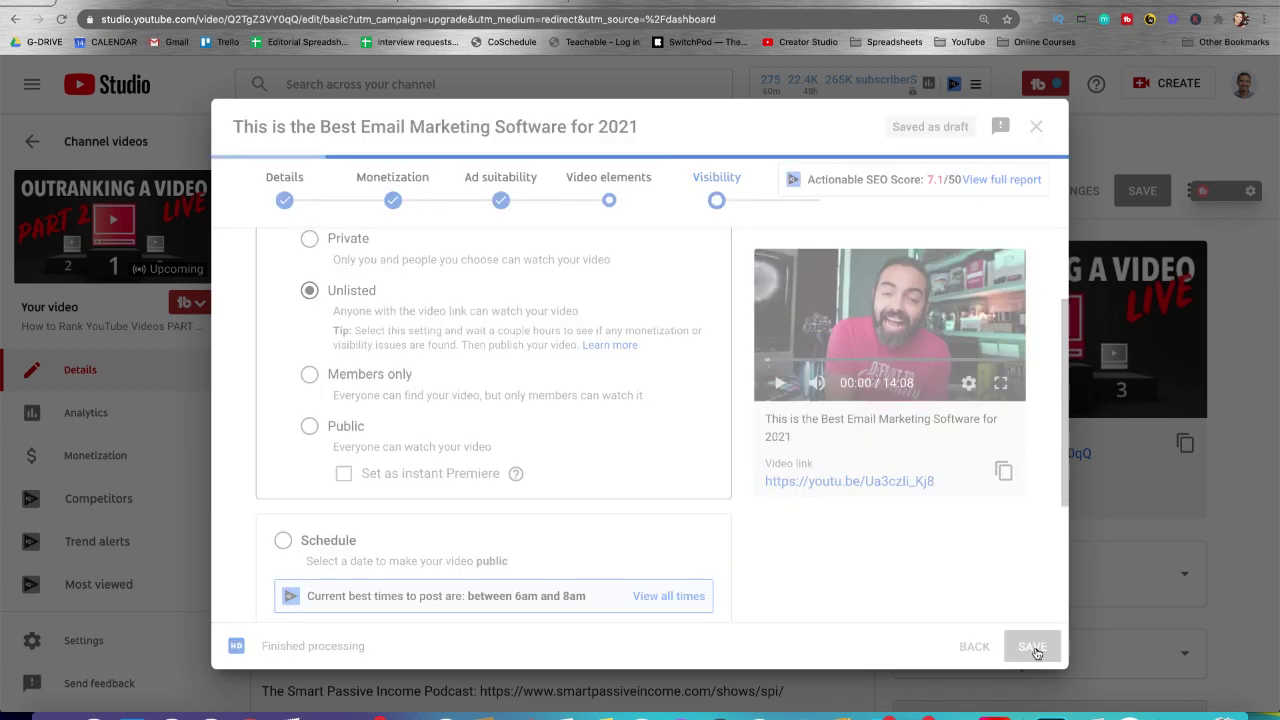
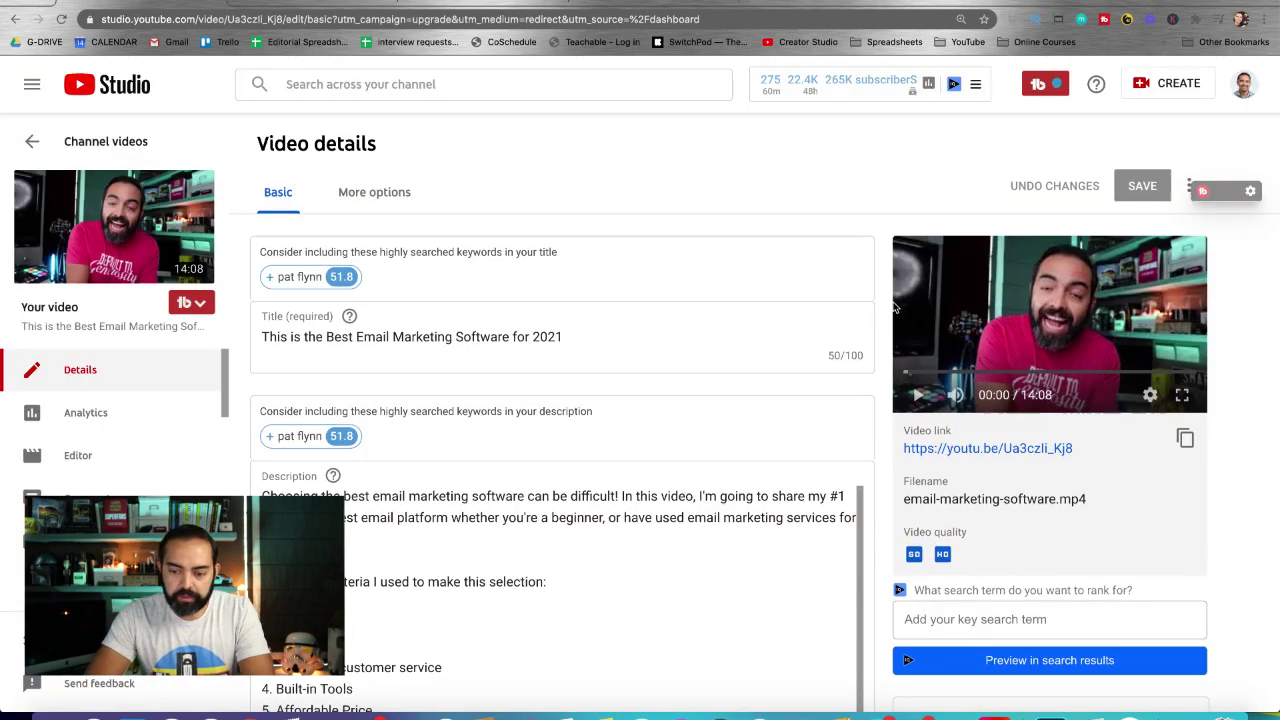
Step: Open the end screen editor and play back the video's closing seconds to examine where elements could appear
scroll(896, 308, "down", 10)
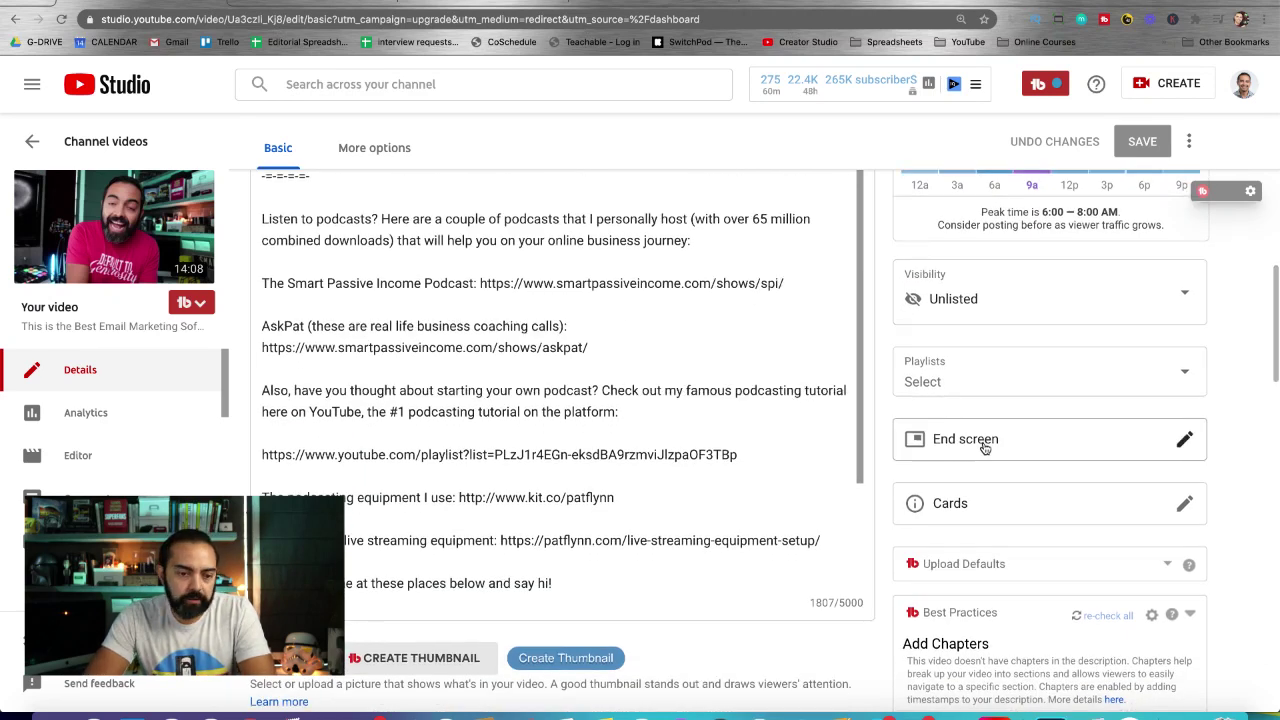
left_click(985, 445)
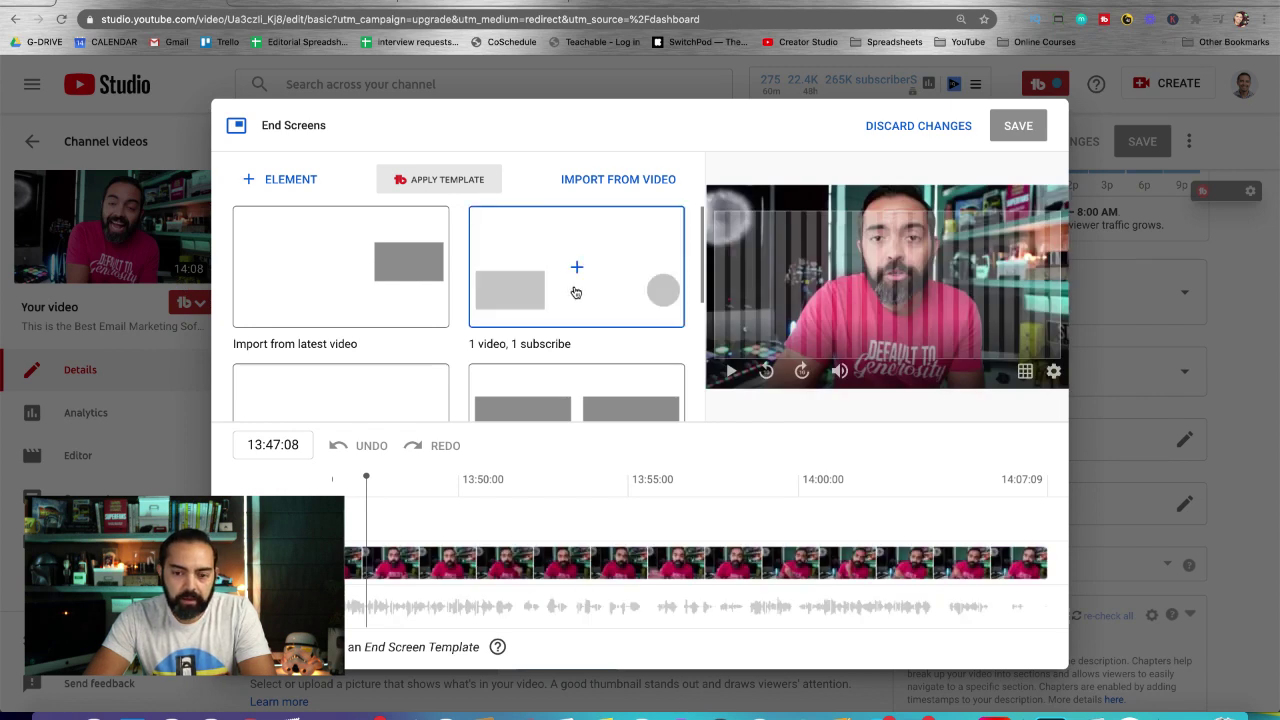
scroll(576, 292, "down", 1)
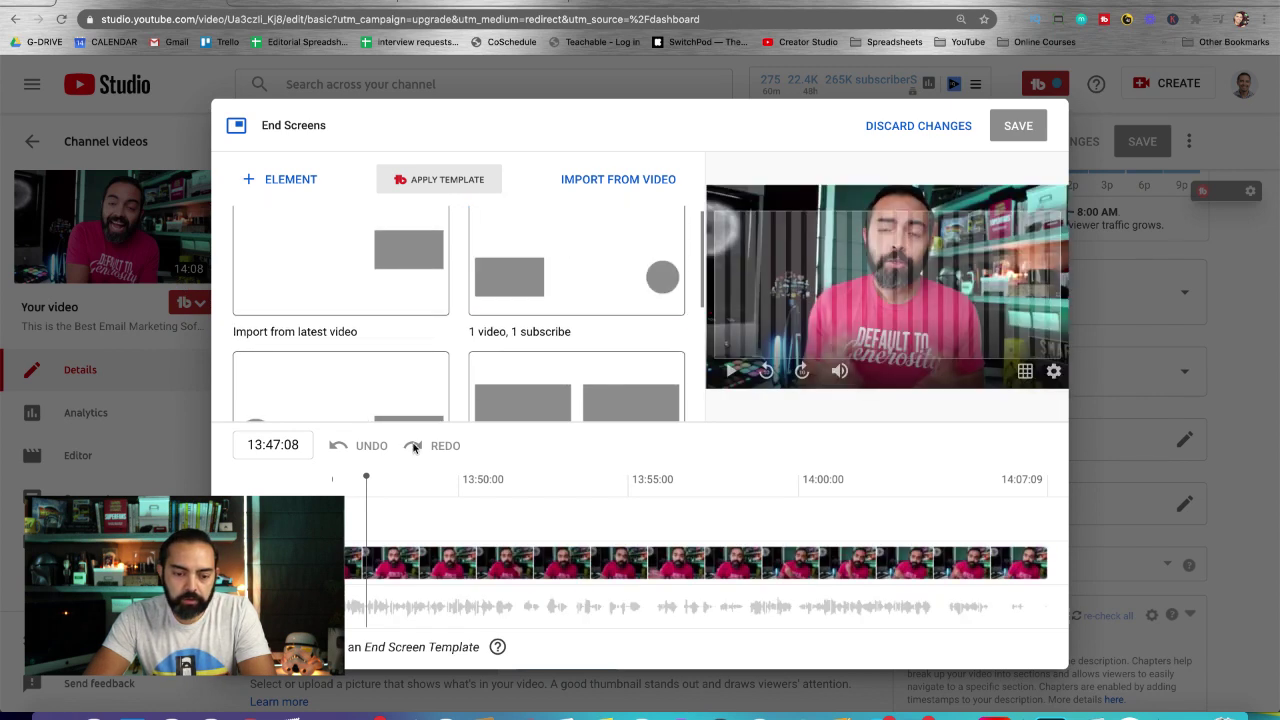
left_click_drag(362, 480, 407, 480)
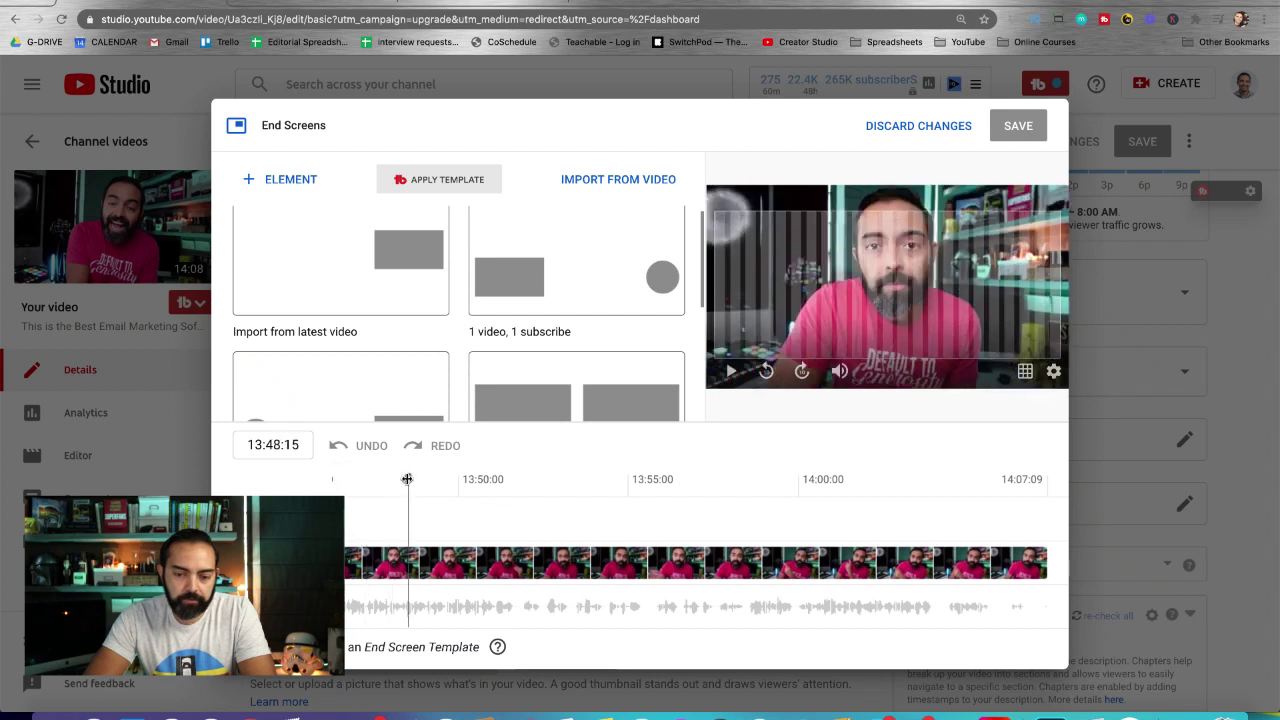
left_click(731, 372)
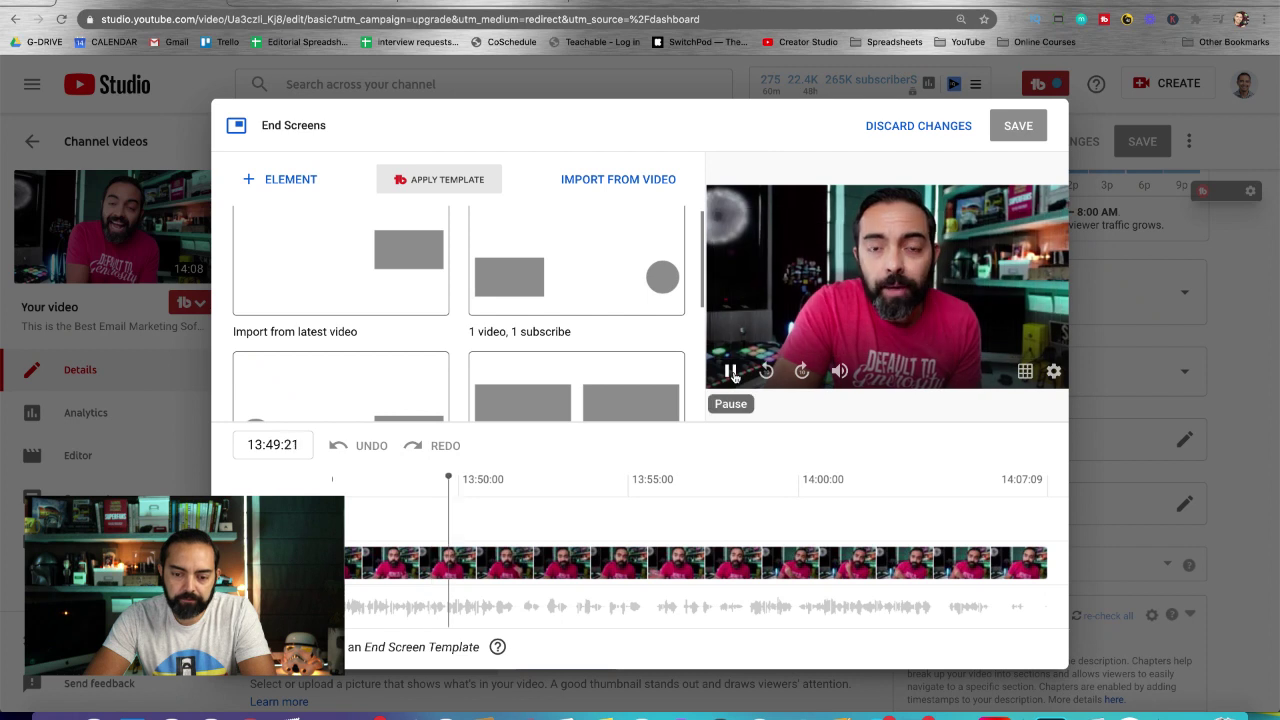
left_click(708, 492)
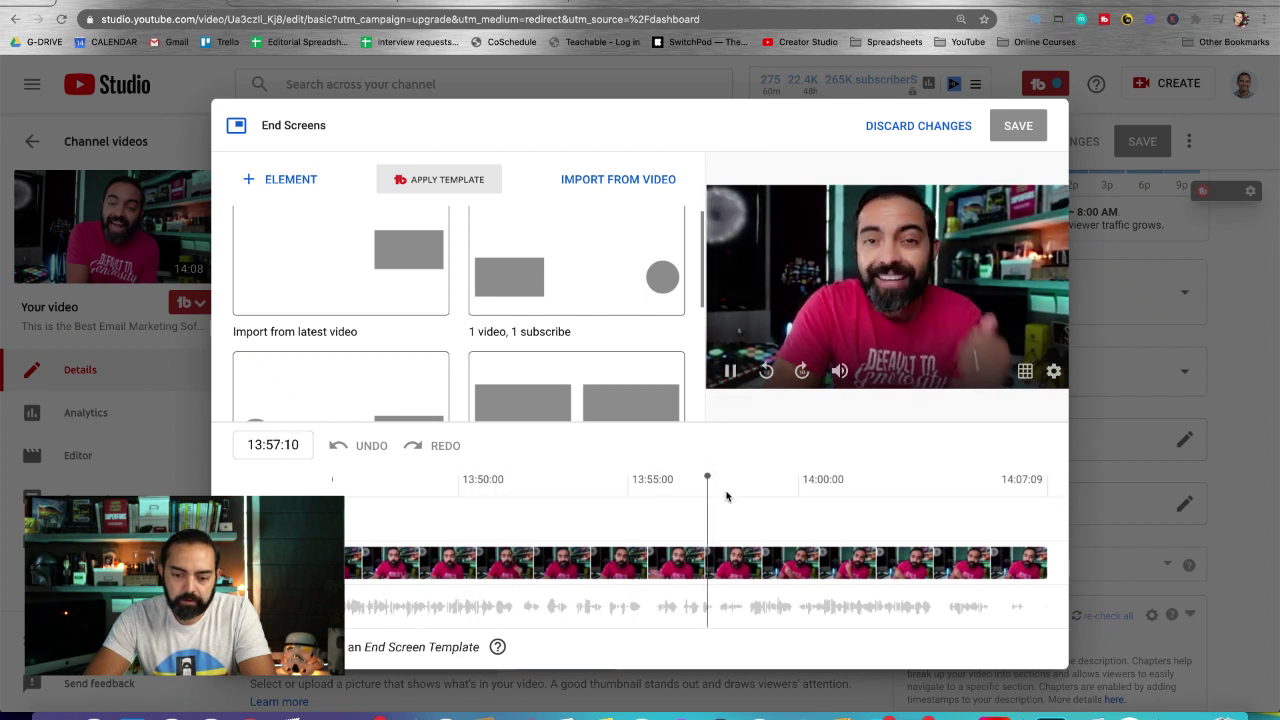
left_click(731, 372)
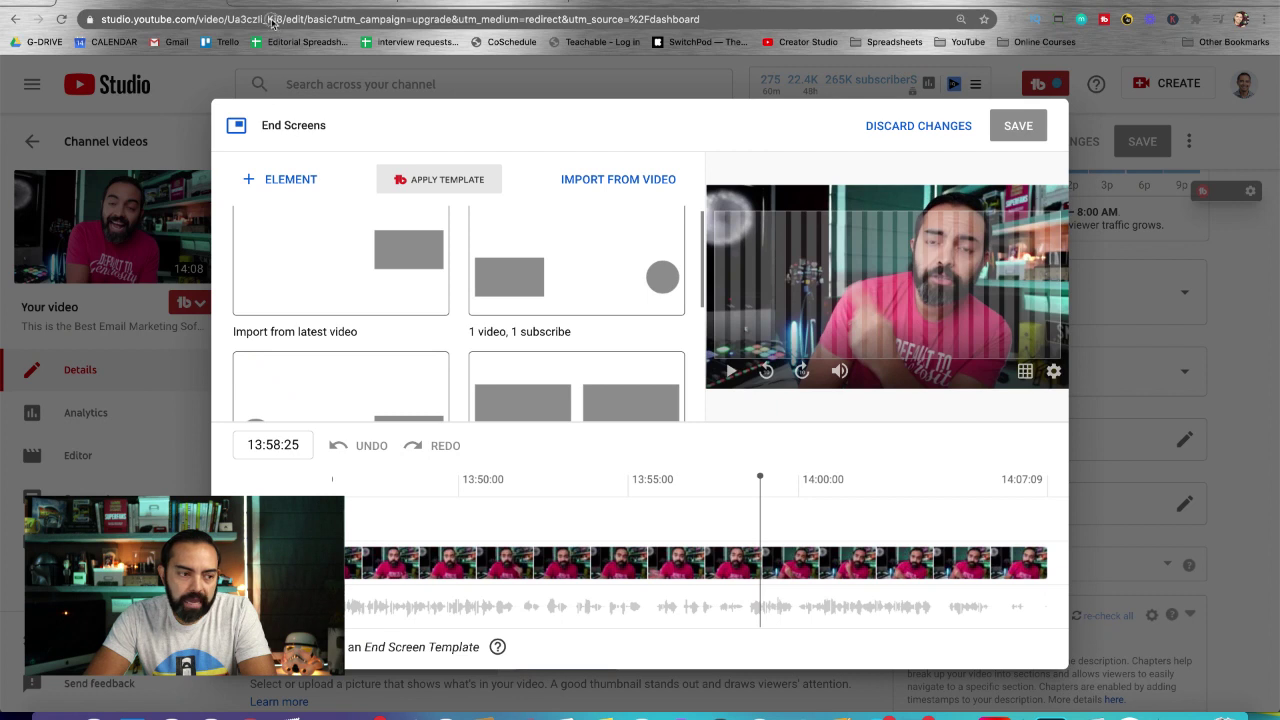
Step: Add a video element to the end screen and set it to "Best for viewer"
left_click(275, 184)
left_click(294, 177)
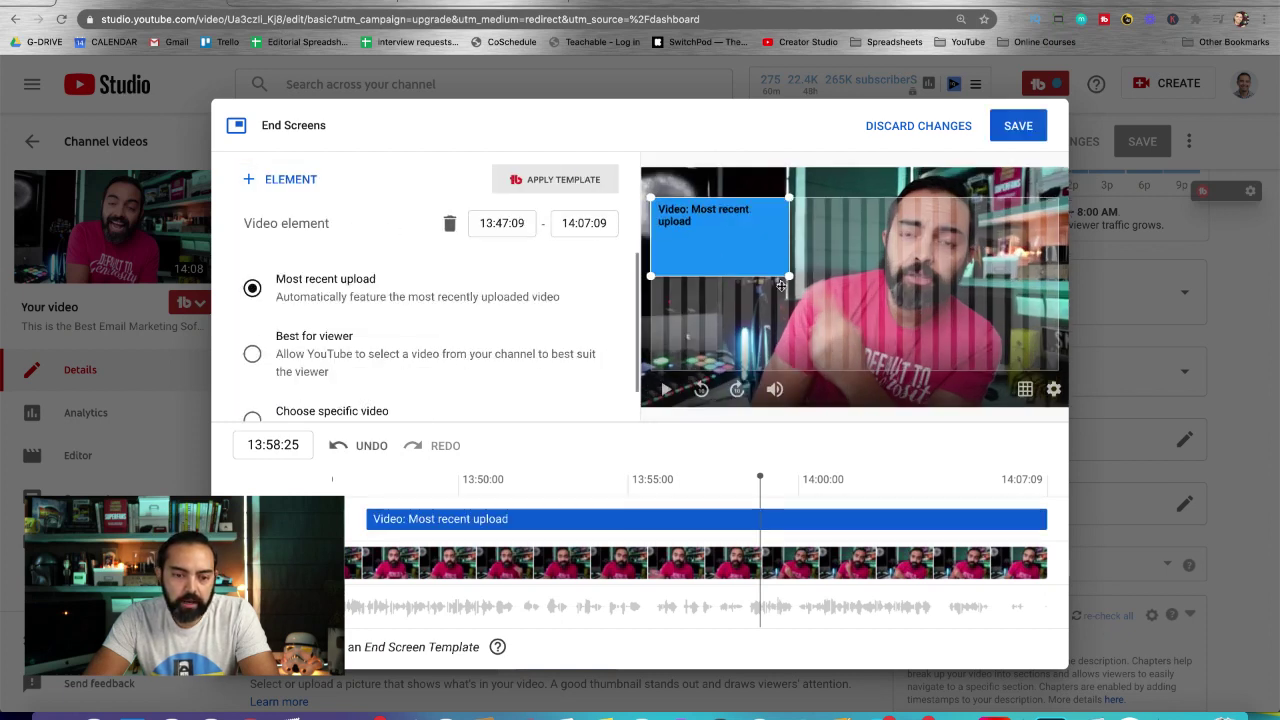
scroll(461, 312, "down", 1)
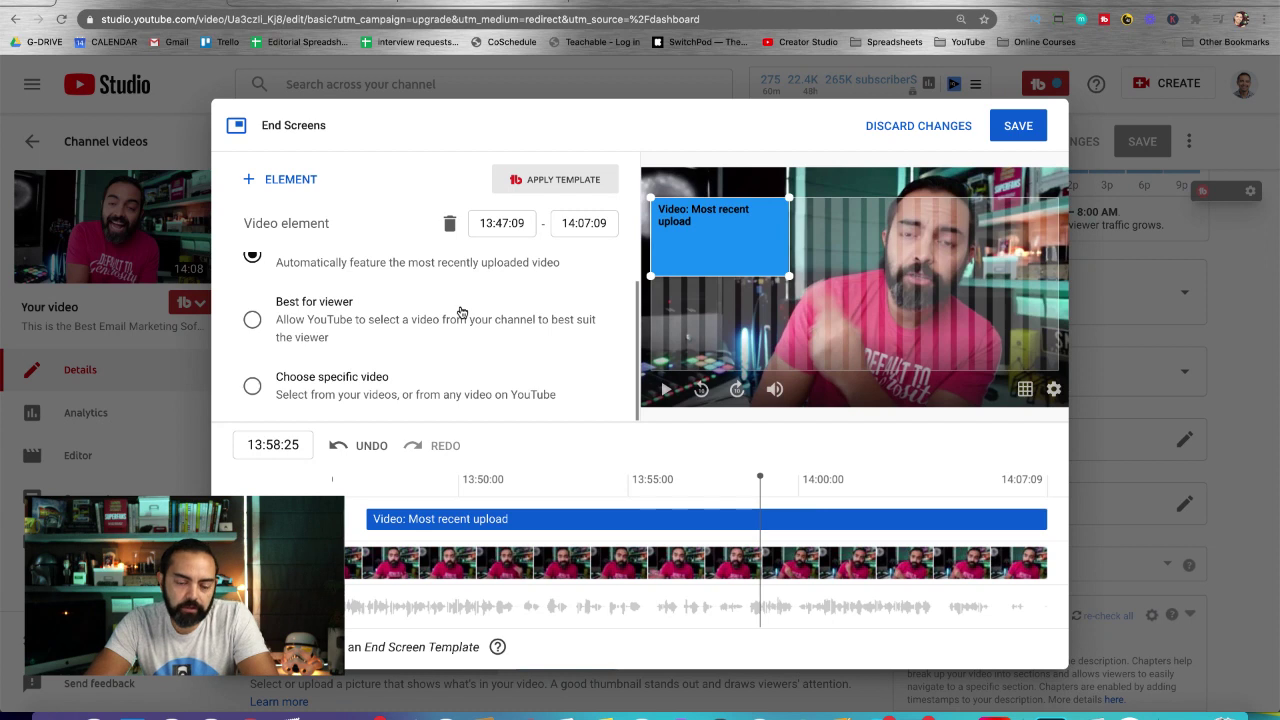
scroll(461, 312, "up", 1)
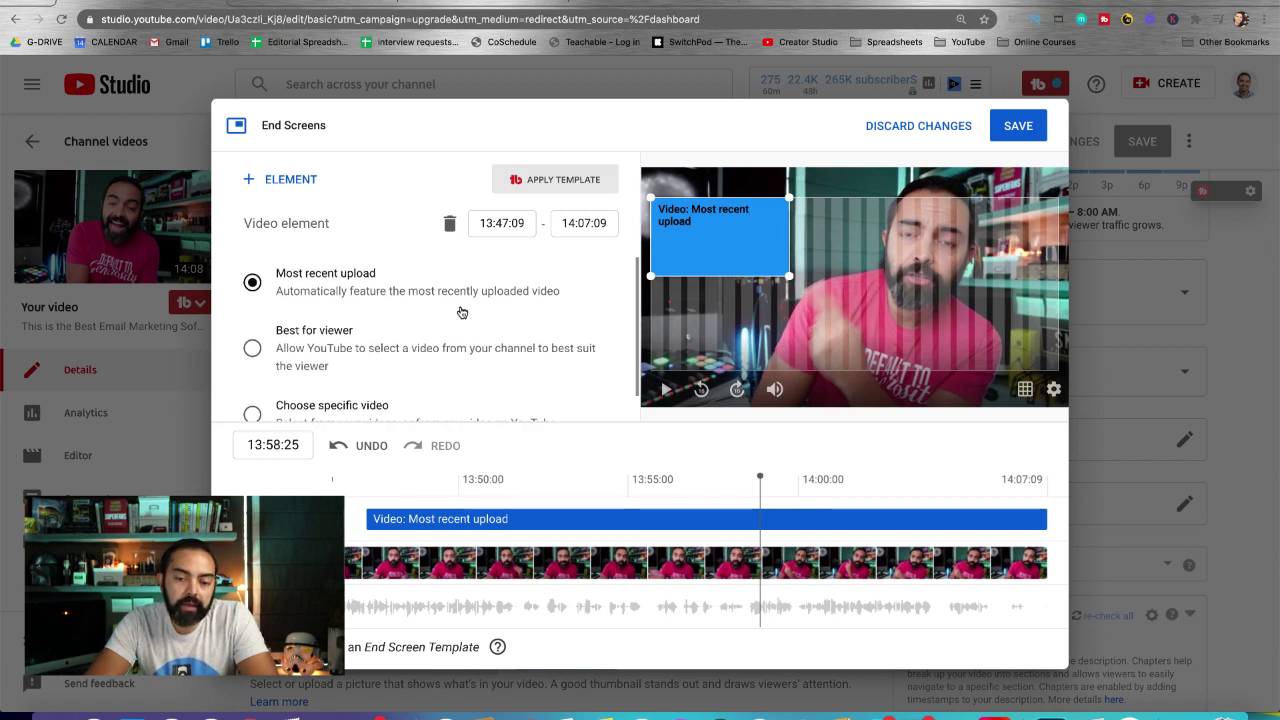
scroll(461, 312, "down", 1)
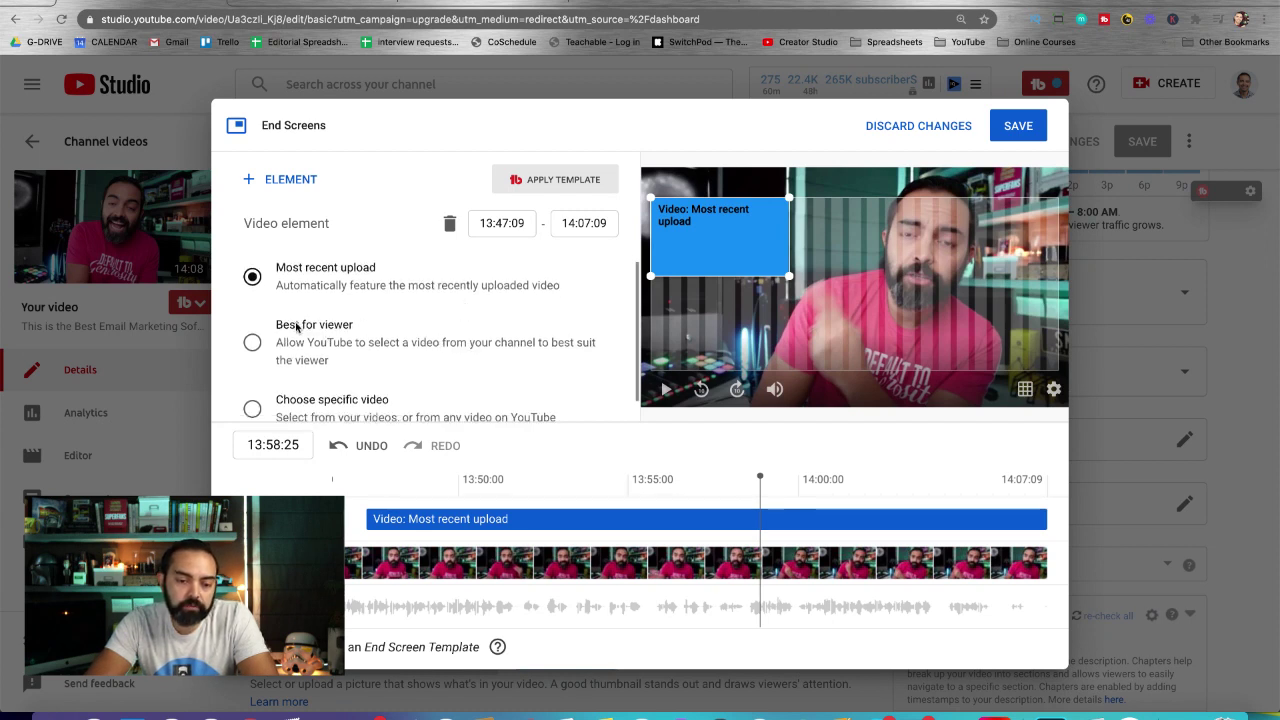
left_click(254, 342)
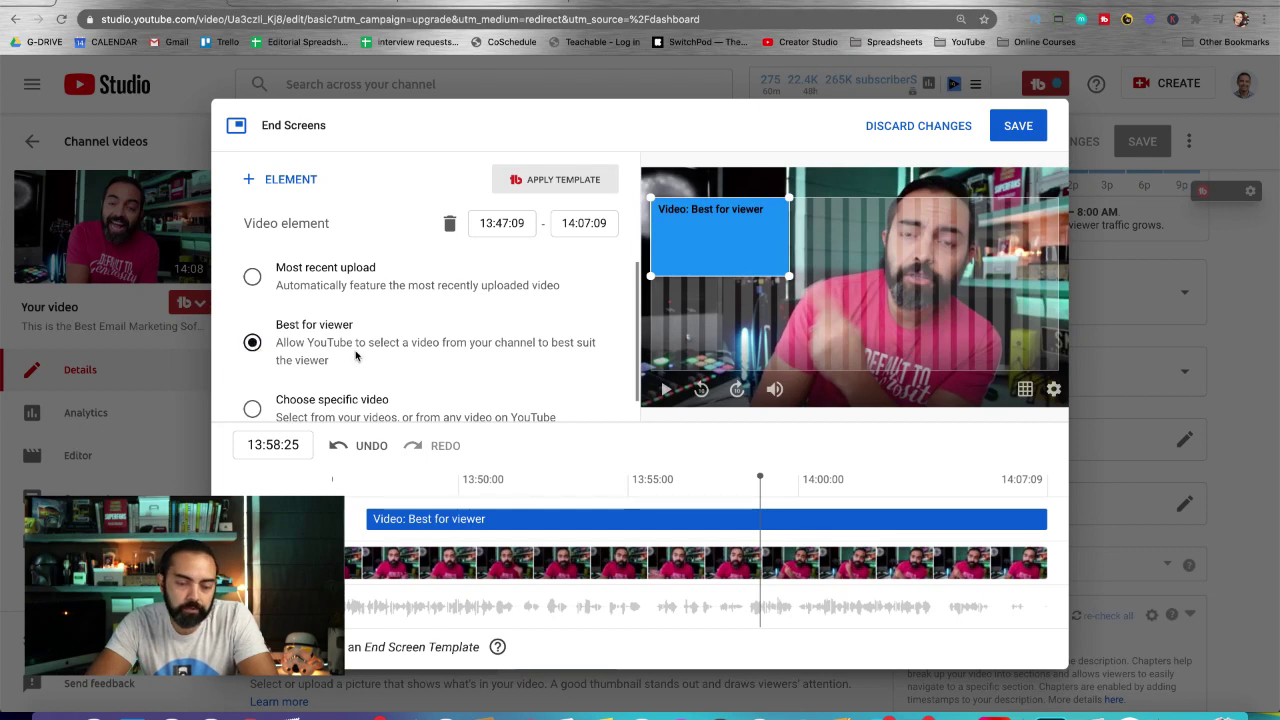
scroll(376, 320, "down", 1)
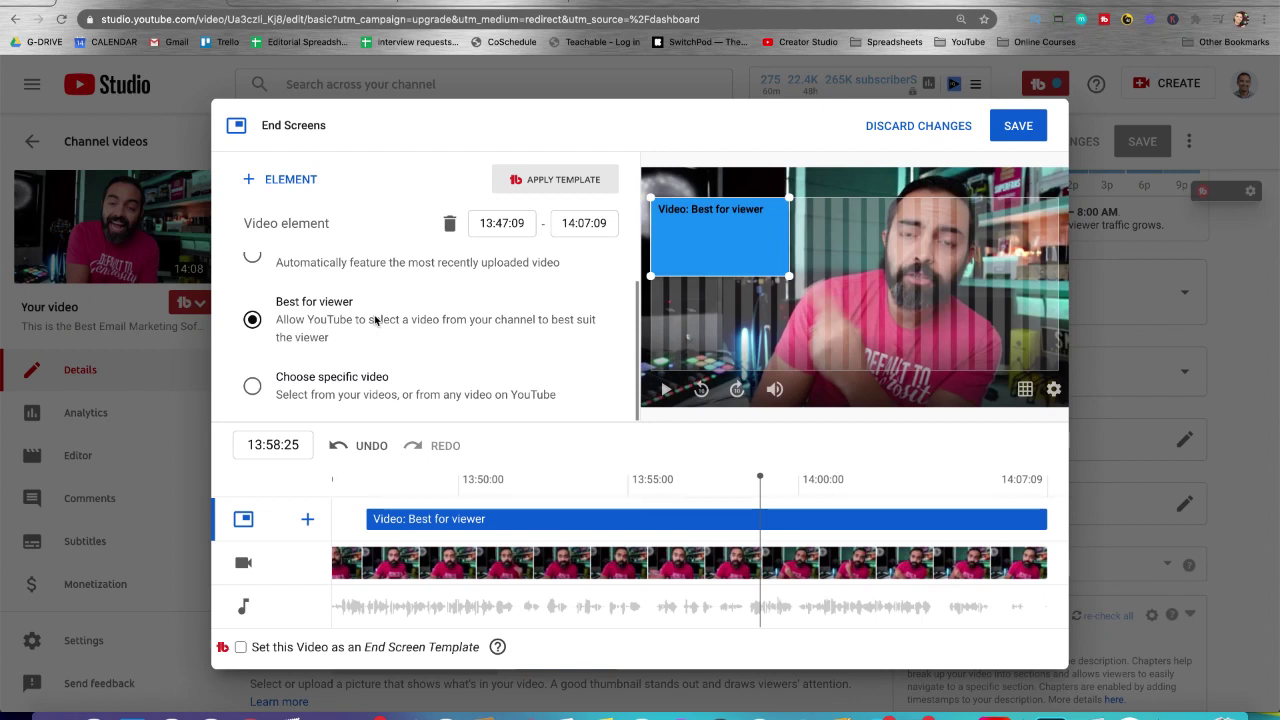
scroll(380, 366, "up", 1)
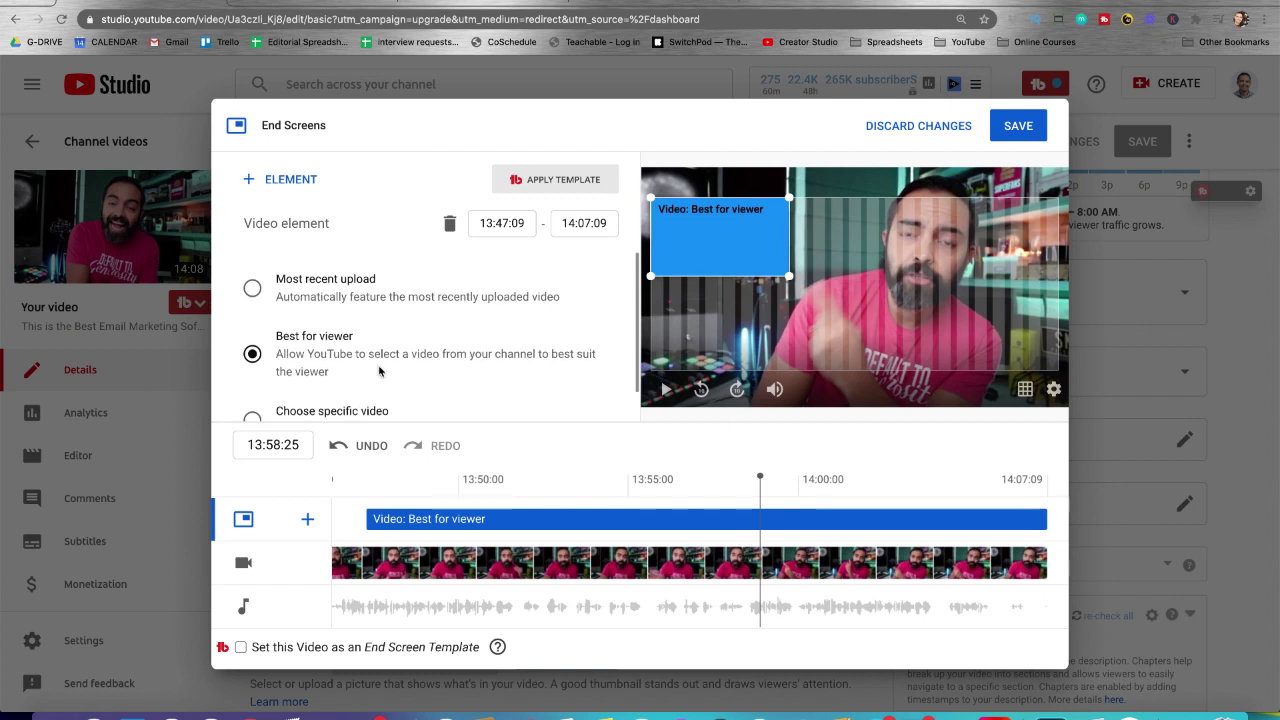
scroll(379, 372, "down", 1)
scroll(379, 372, "up", 1)
scroll(374, 290, "down", 1)
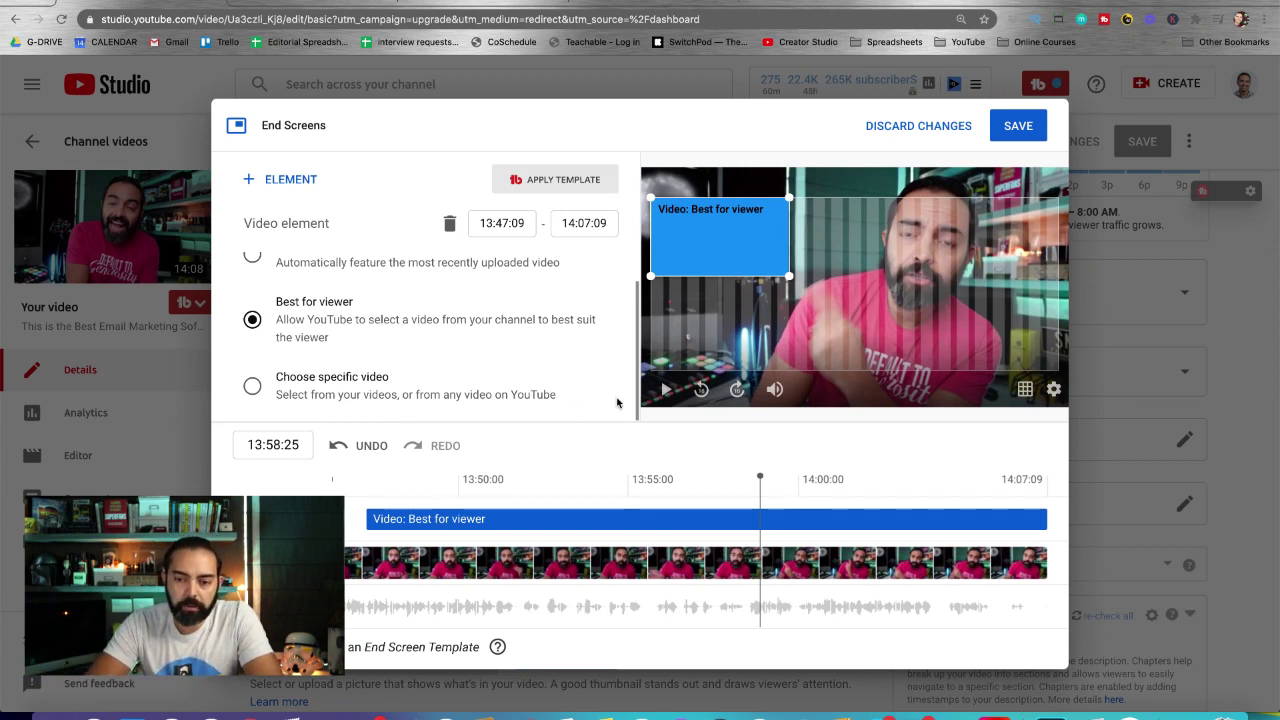
Step: Add a Subscribe element to the end screen and place it directly below the video element in the frame
left_click(283, 181)
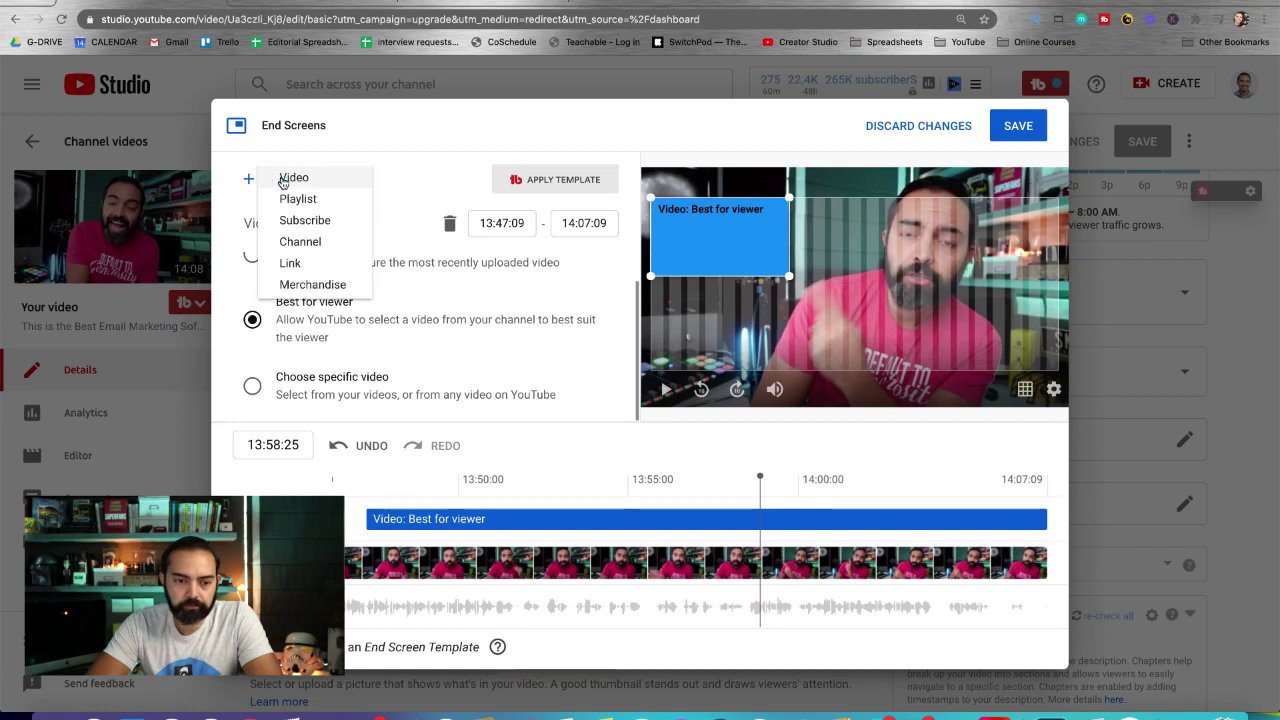
left_click(293, 224)
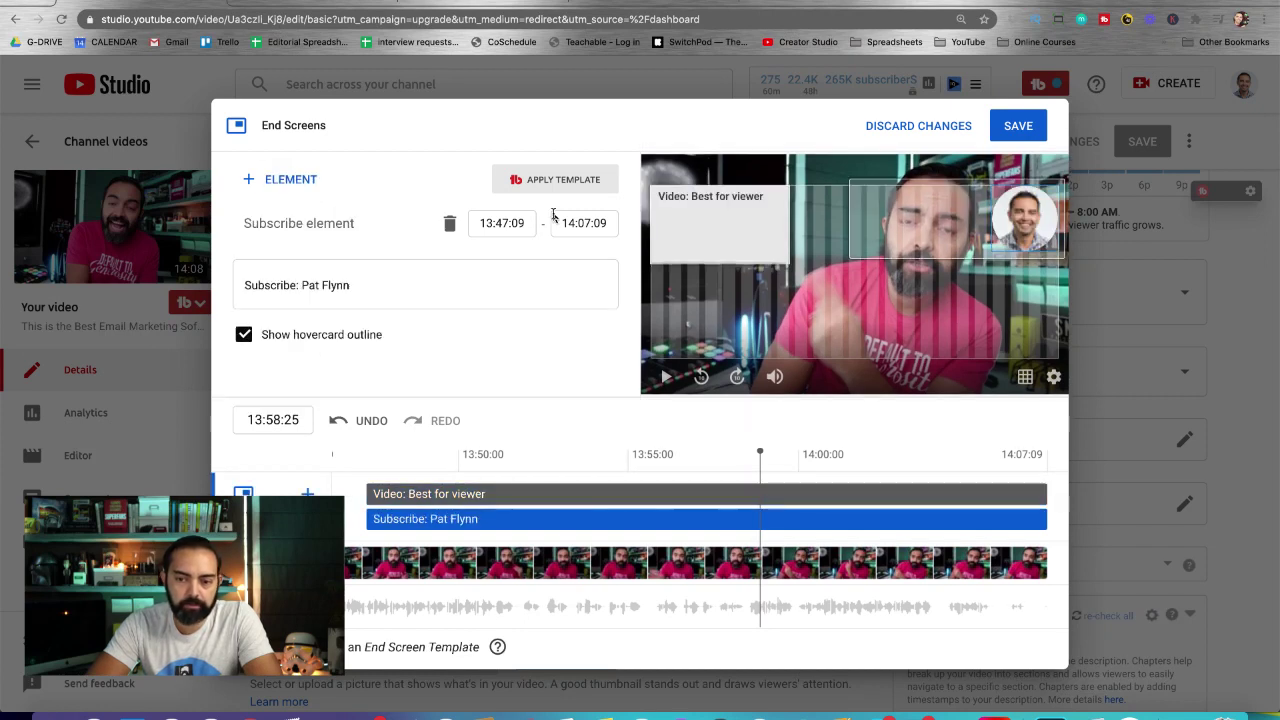
left_click_drag(1044, 225, 642, 349)
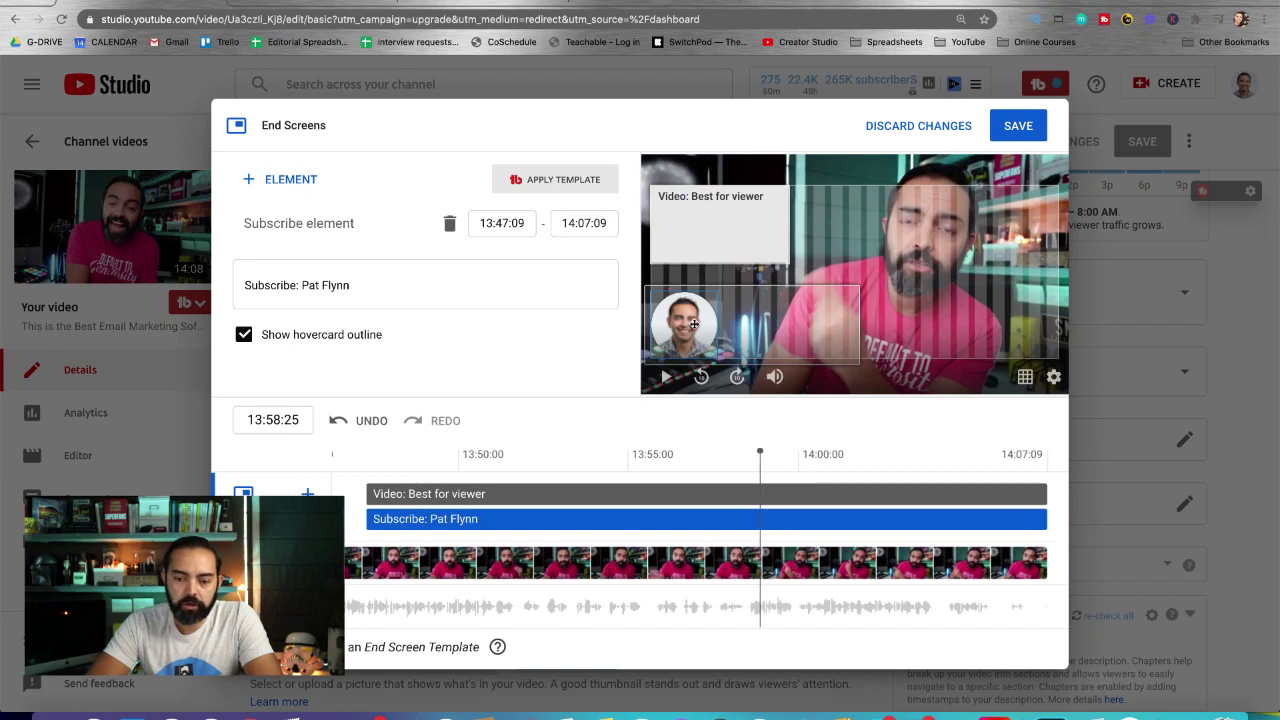
Step: Trim the "Best for viewer" video element so that it starts at 13:55:26
left_click_drag(760, 453, 625, 458)
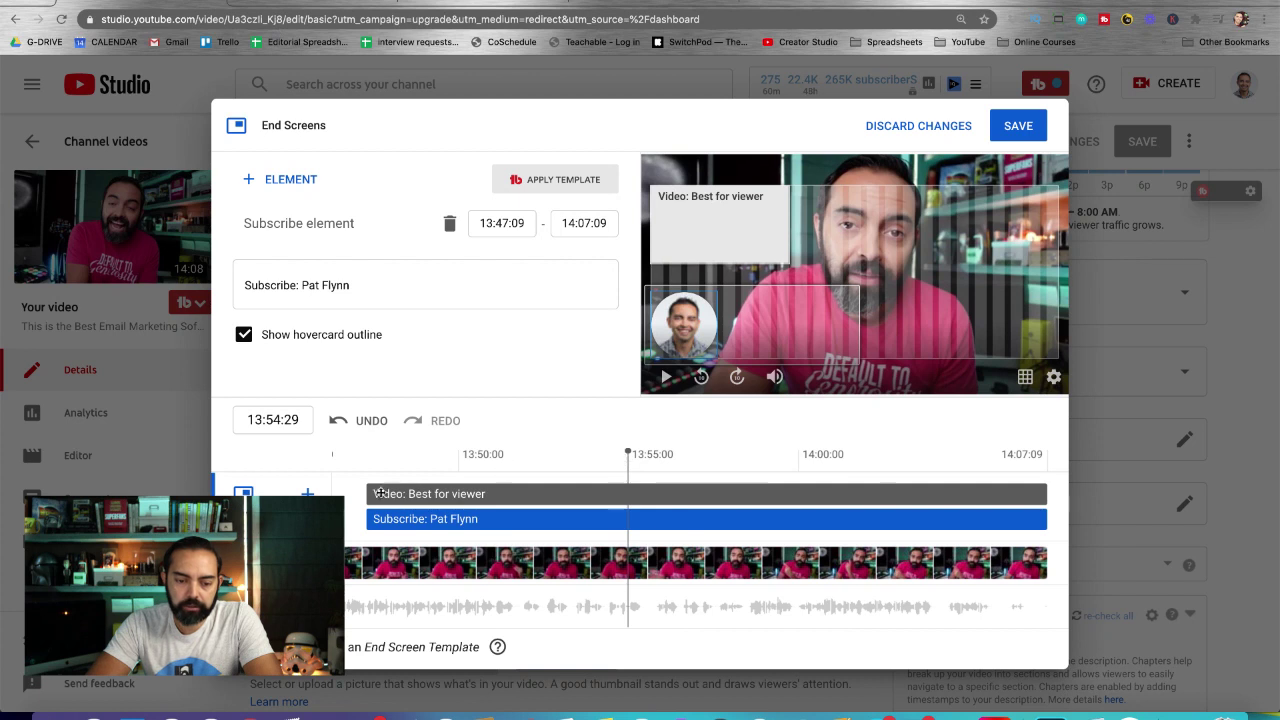
left_click_drag(366, 492, 658, 503)
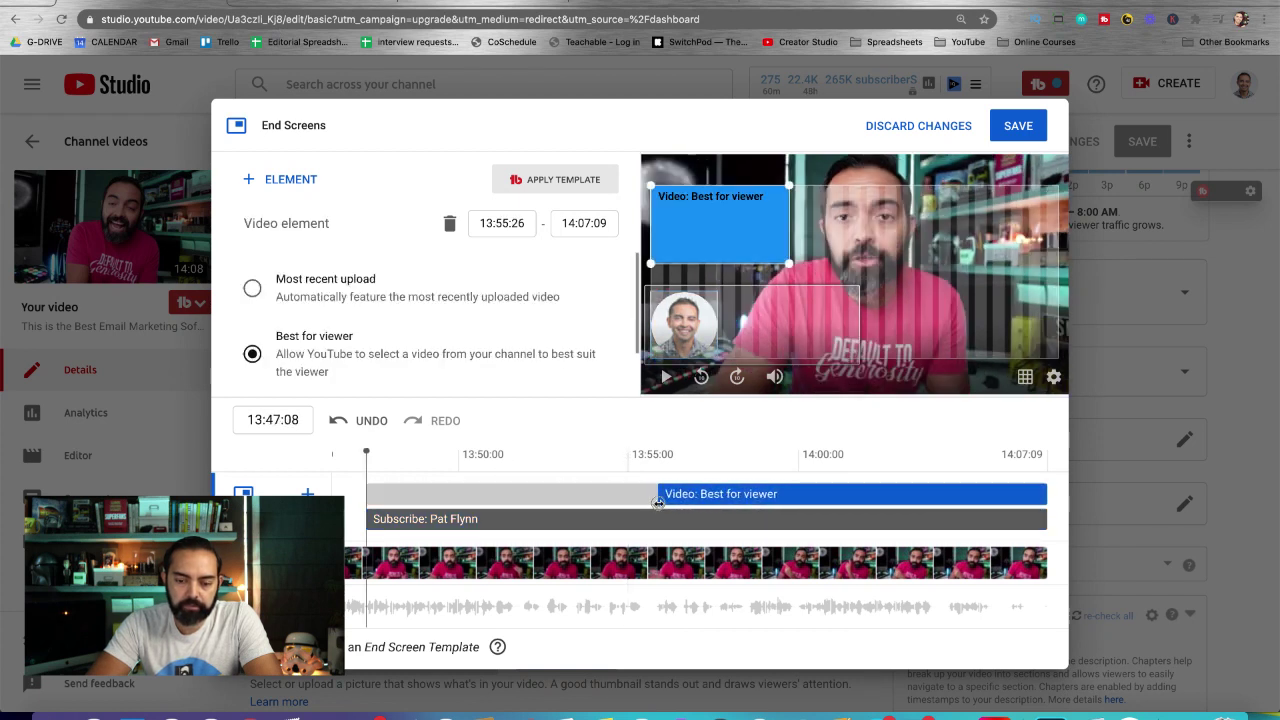
left_click(367, 519)
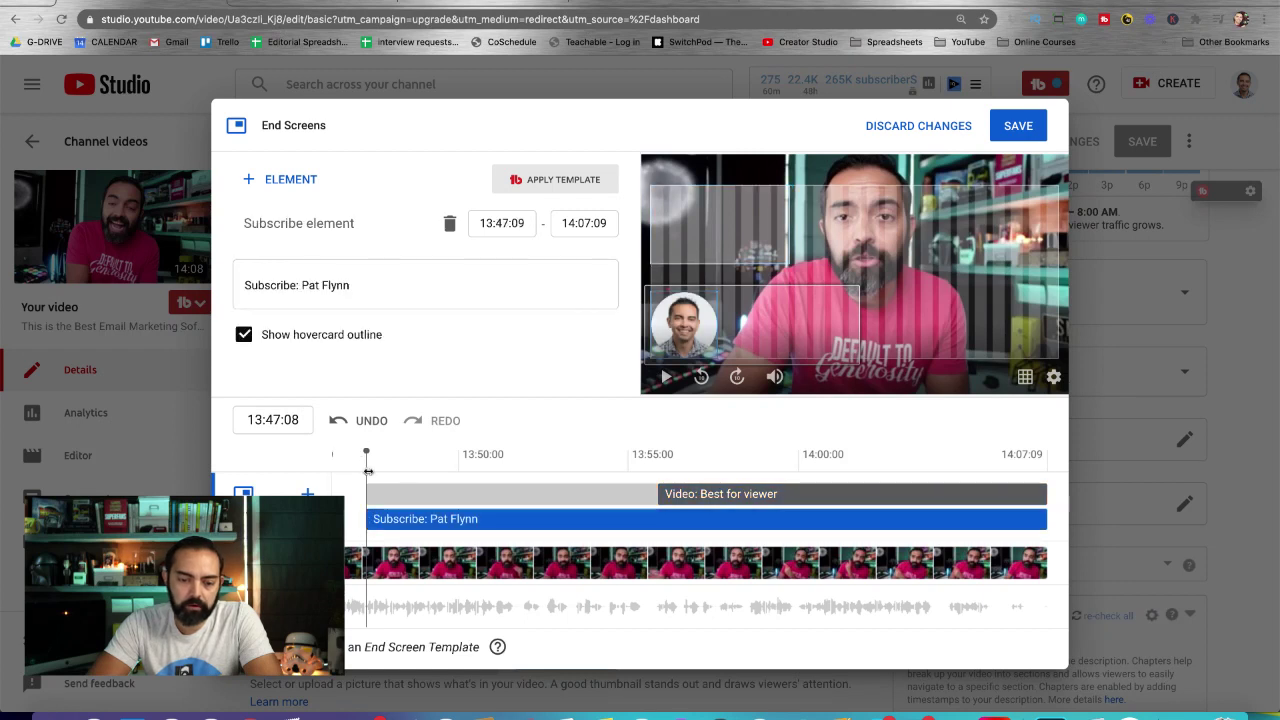
Step: Preview the end screen from 13:46:19 and save it
left_click_drag(366, 454, 343, 454)
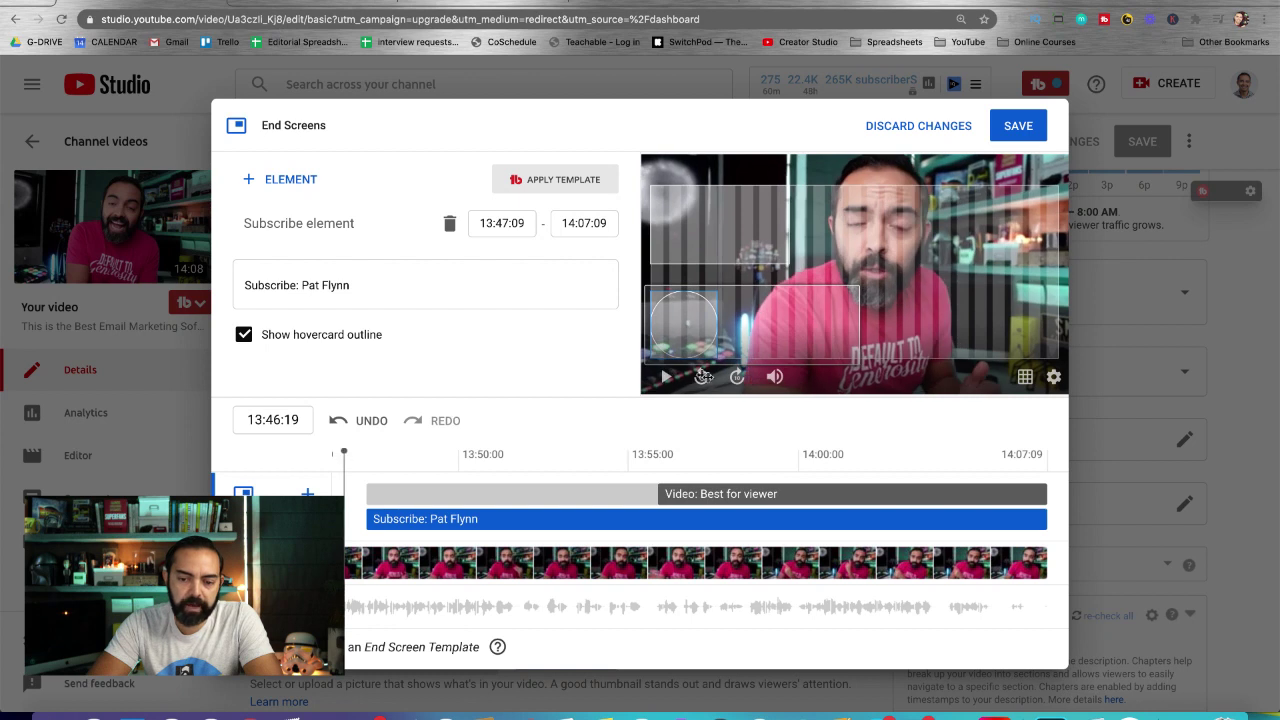
left_click(668, 376)
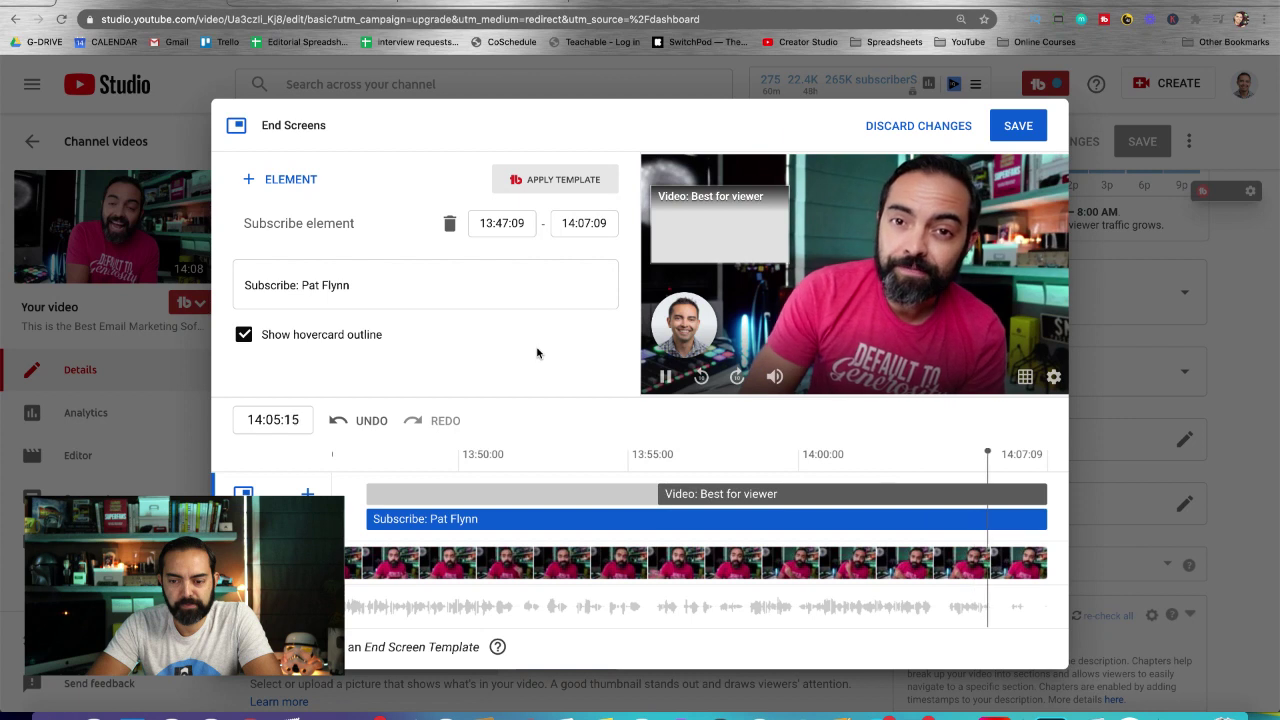
left_click(1020, 128)
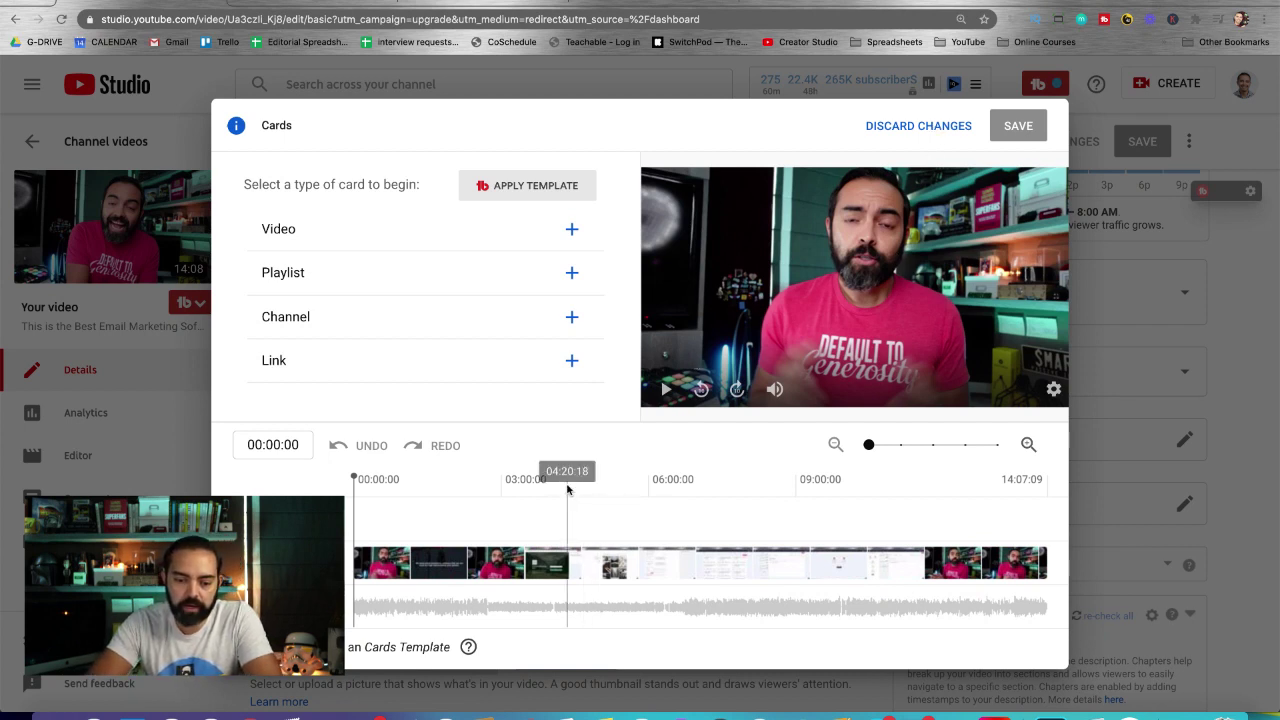
Step: Look over the card types for the video at 05:43:14 and leave the cards editor, discarding changes
left_click(635, 480)
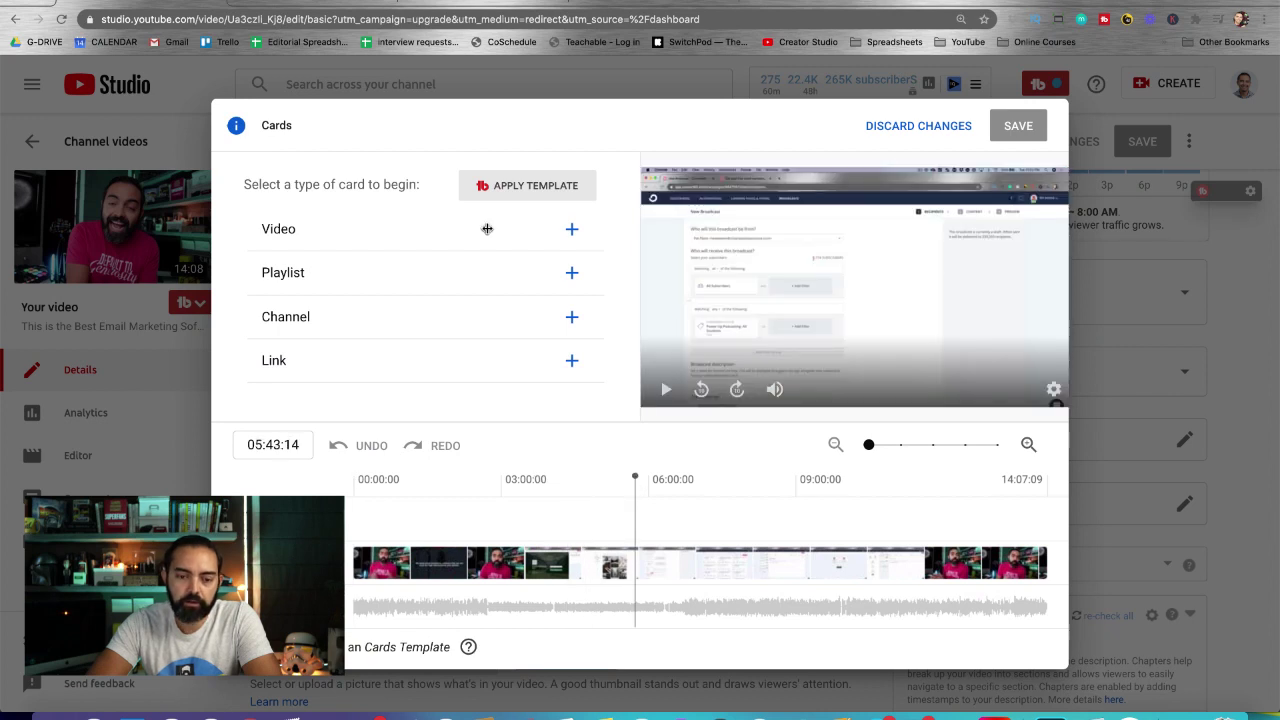
left_click(938, 128)
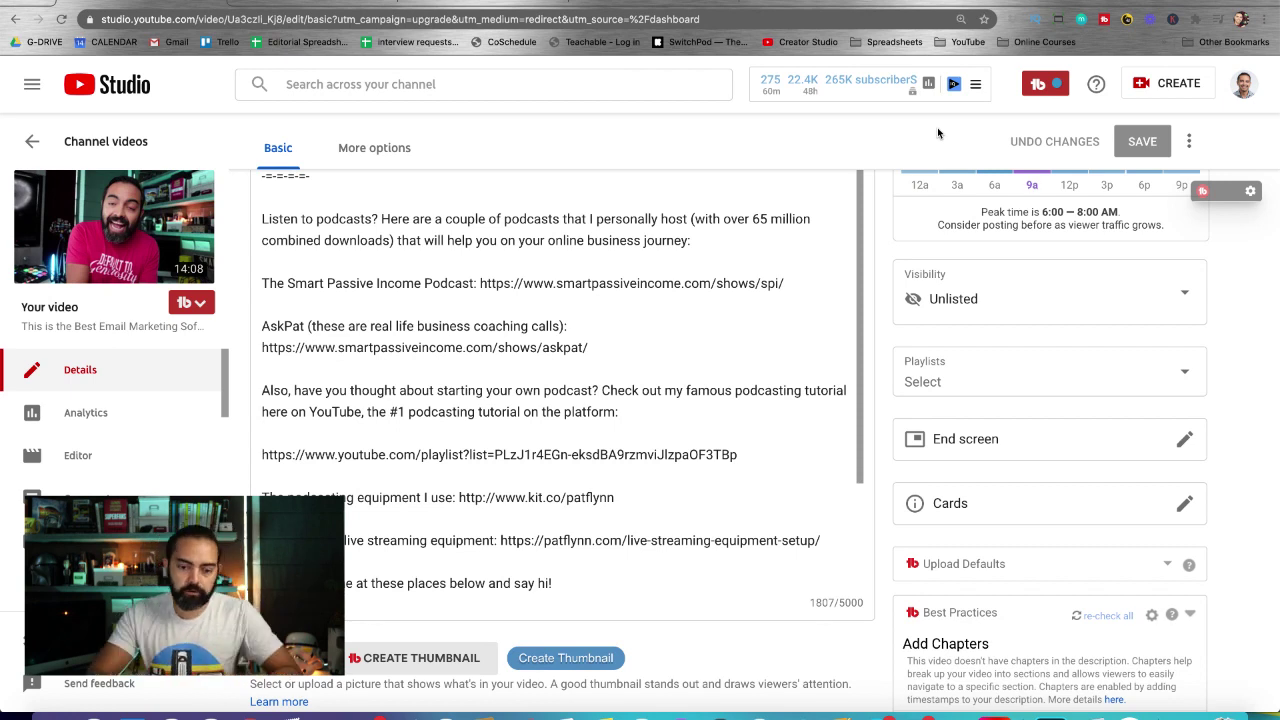
Step: Find the "Tools and Resources" playlist by searching for "tool" and add the video to it
scroll(888, 313, "down", 1)
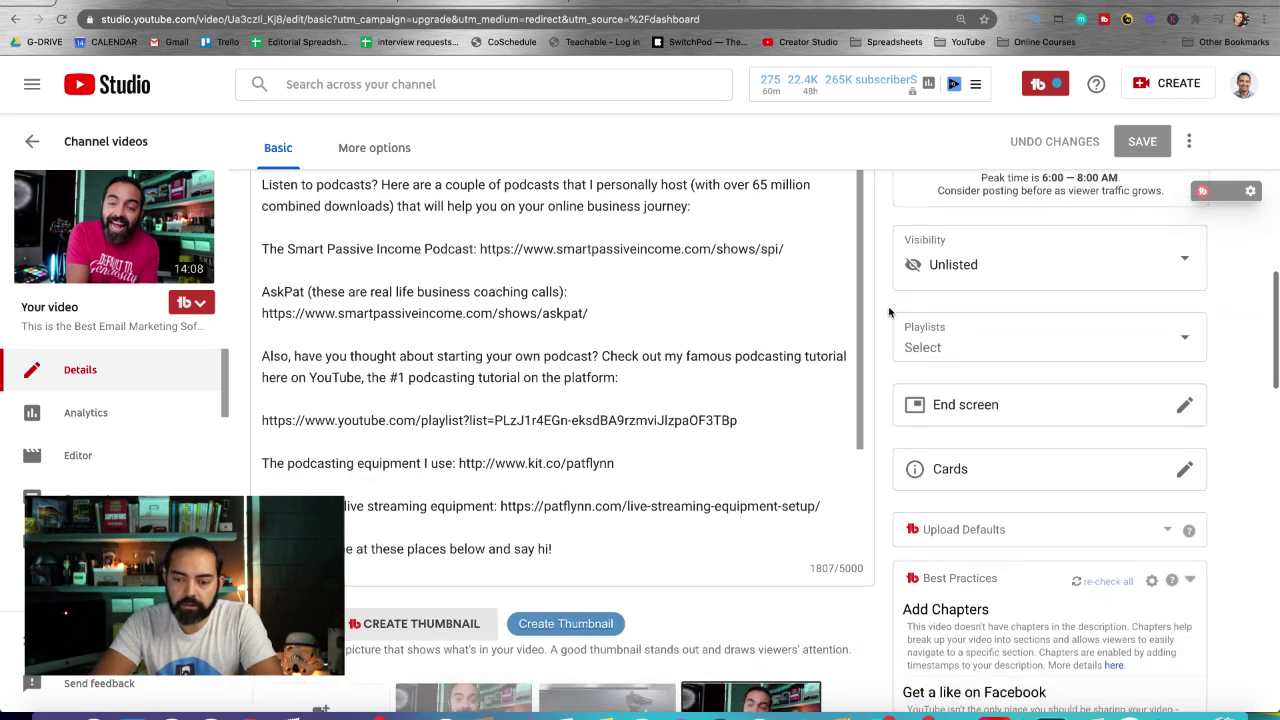
left_click(963, 346)
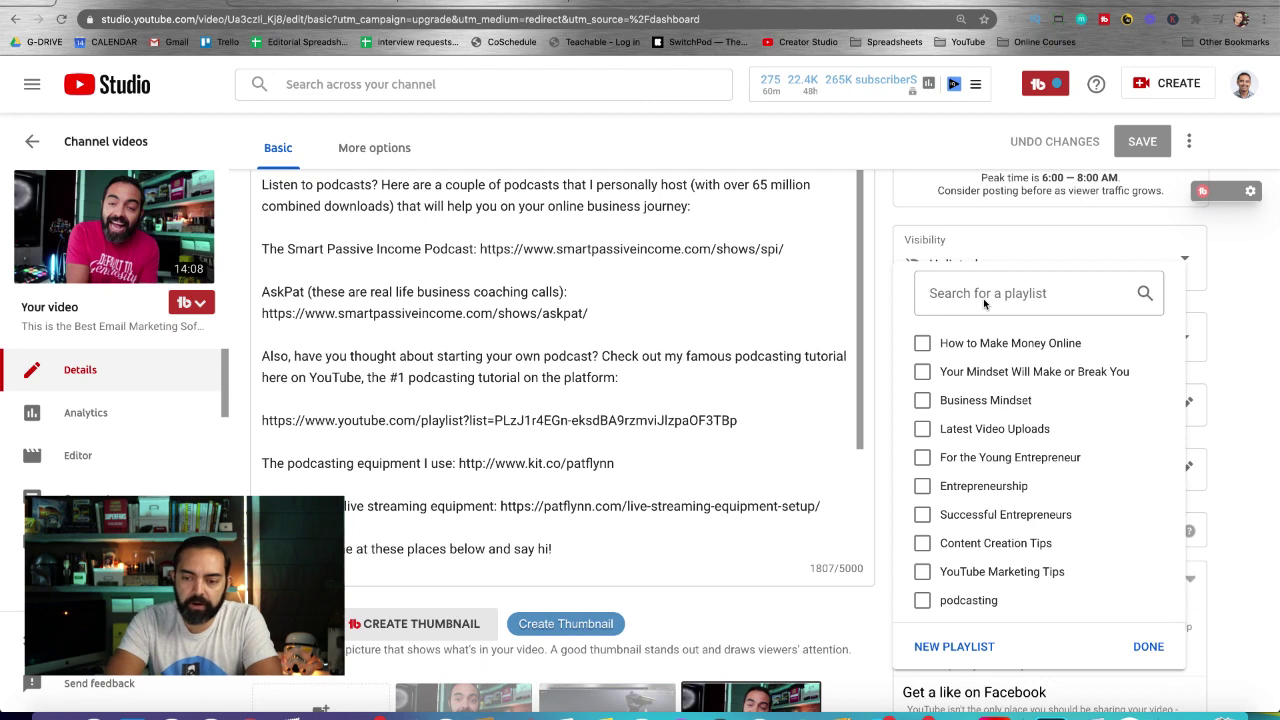
type("tool")
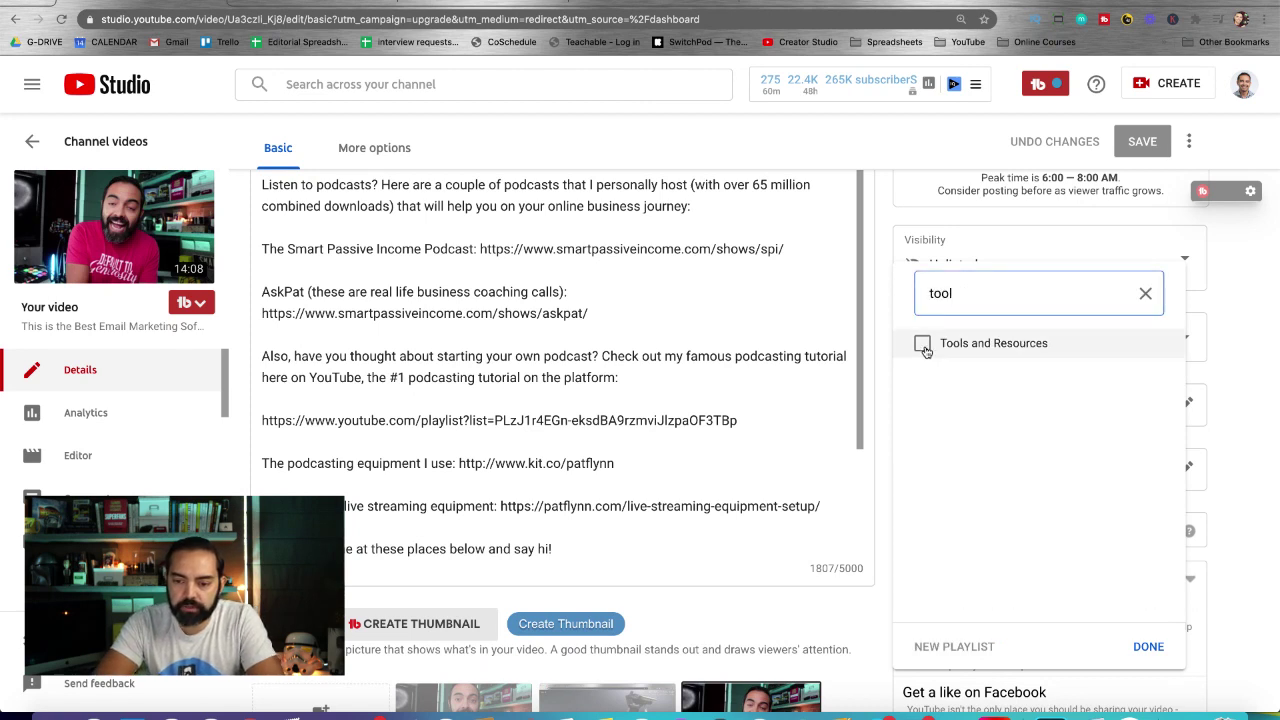
left_click(922, 343)
Step: Search the playlists for "email" and add the video to "Email Marketing" and "How to Start an Email List"
left_click(965, 305)
key("super+a")
type("ema")
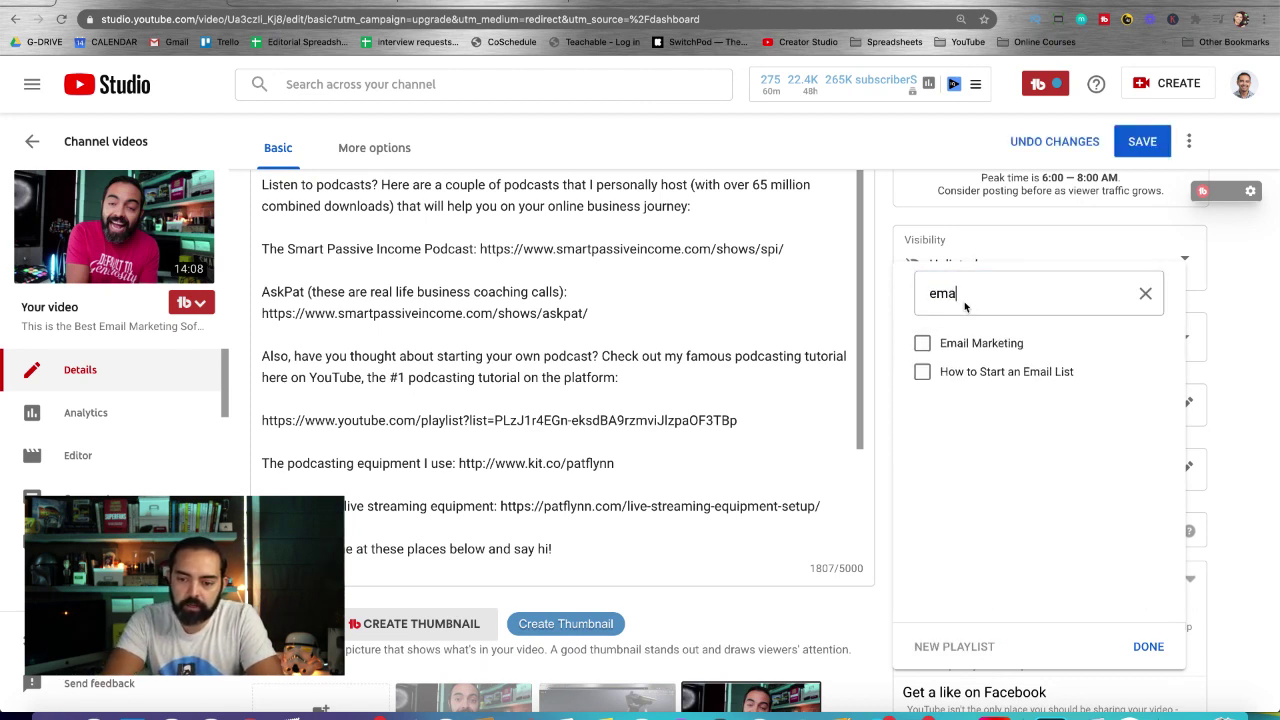
type("il")
left_click(922, 343)
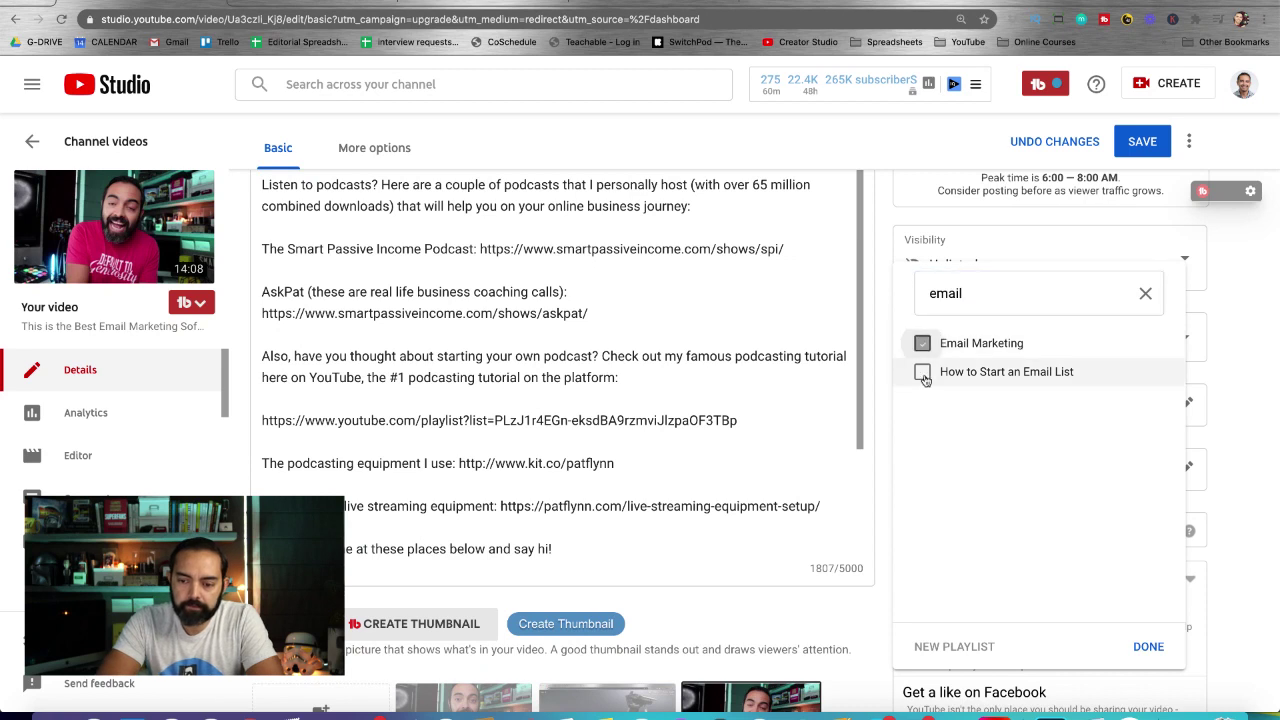
left_click(922, 372)
Step: Search for "business" and add the "Business Tips and Tricks", "Business Tech and Gadgets" and "How to Start a Business from Scratch" playlists, confirming the selection
left_click(966, 300)
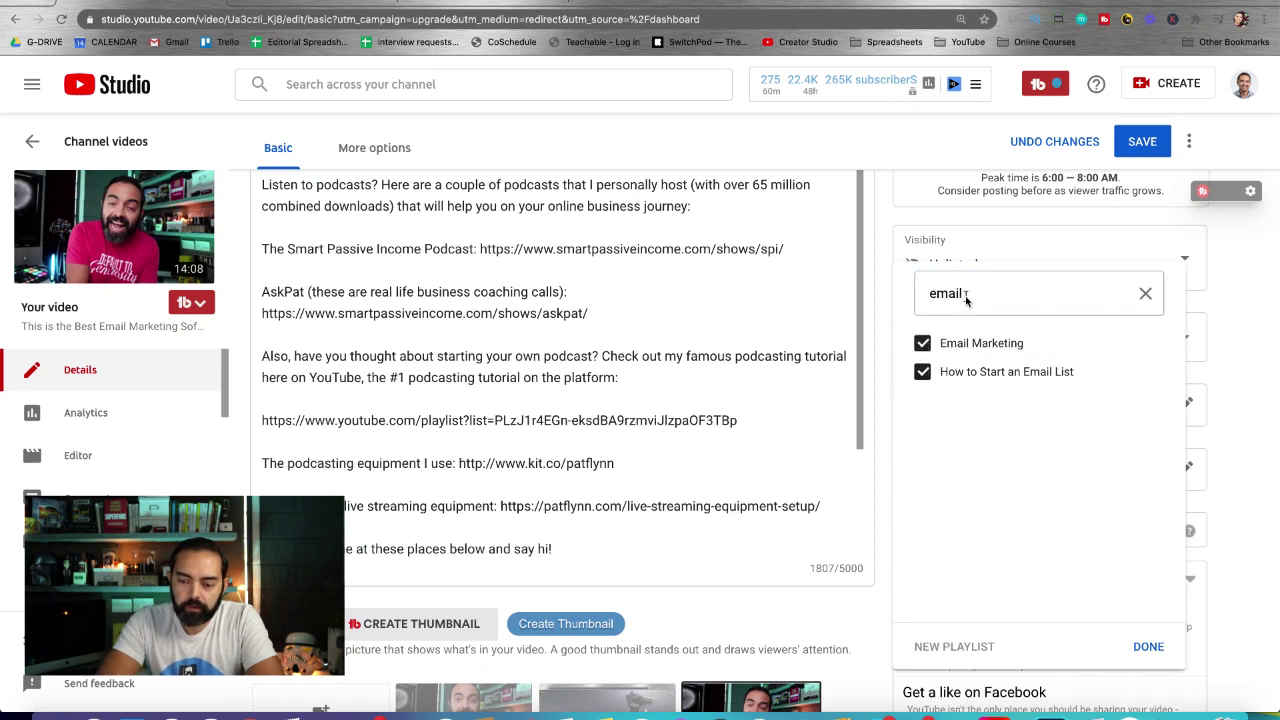
key("super+a")
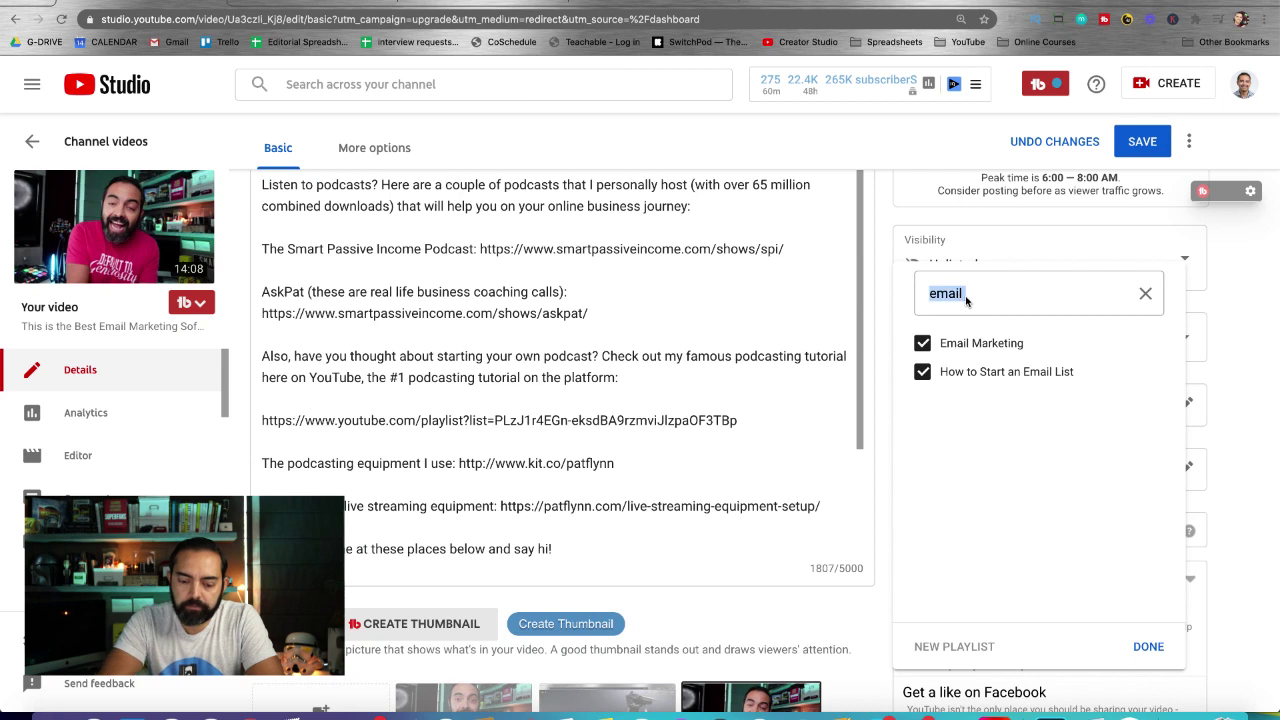
type("business")
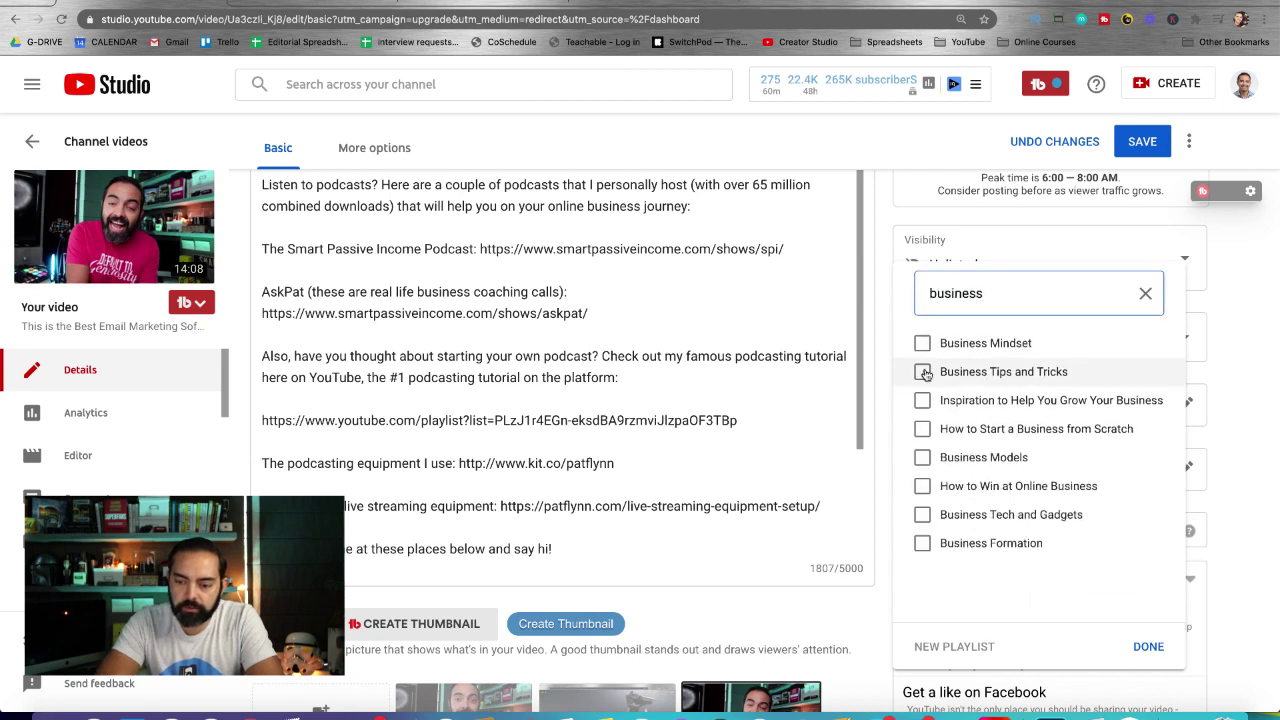
left_click(923, 372)
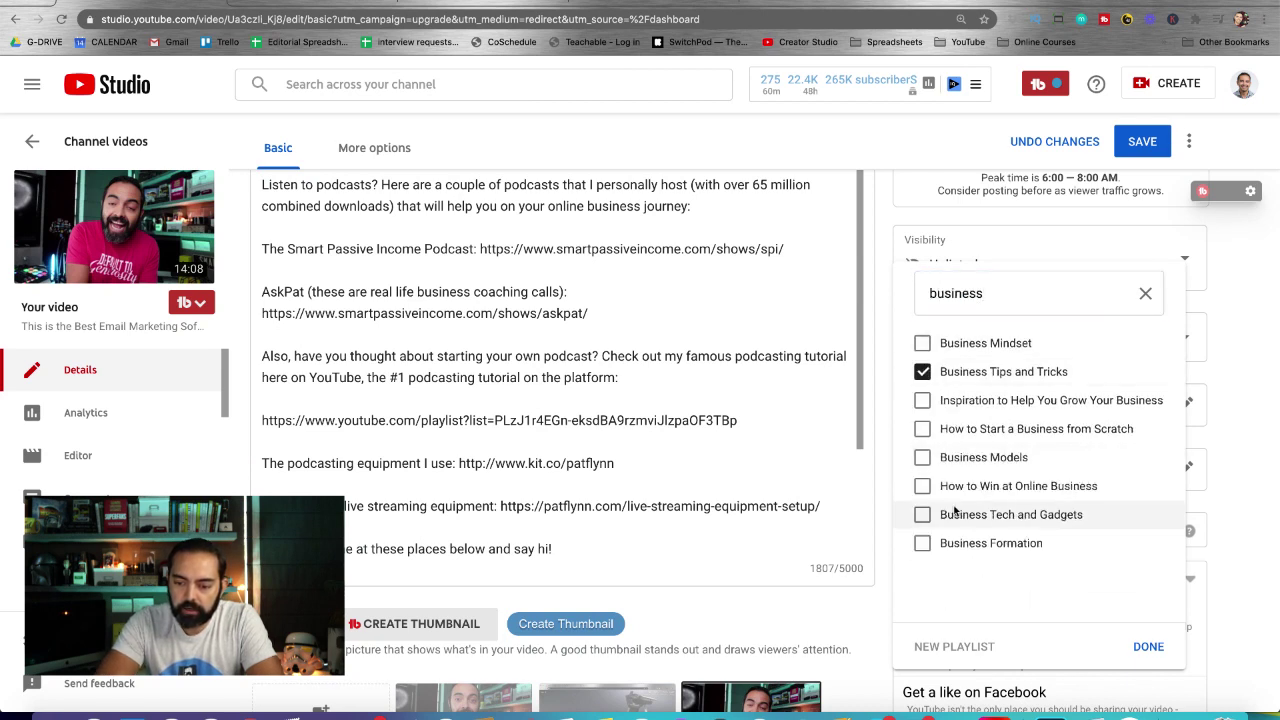
left_click(922, 515)
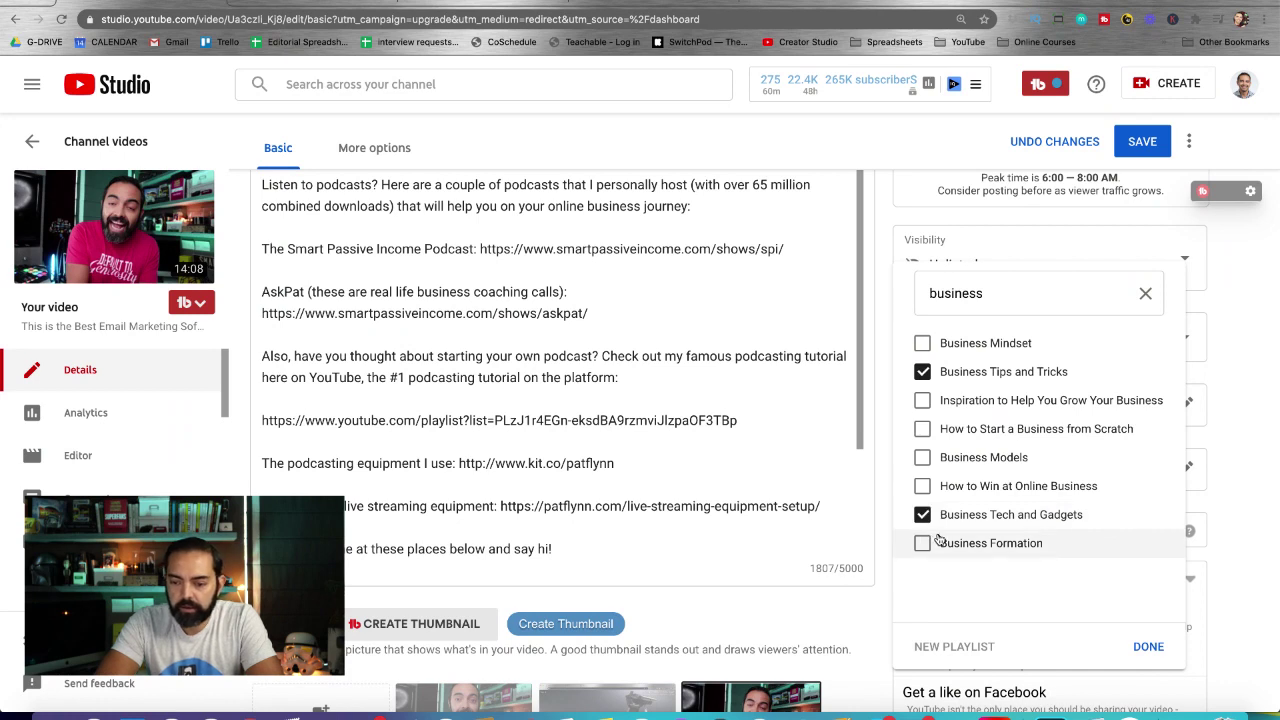
left_click(923, 430)
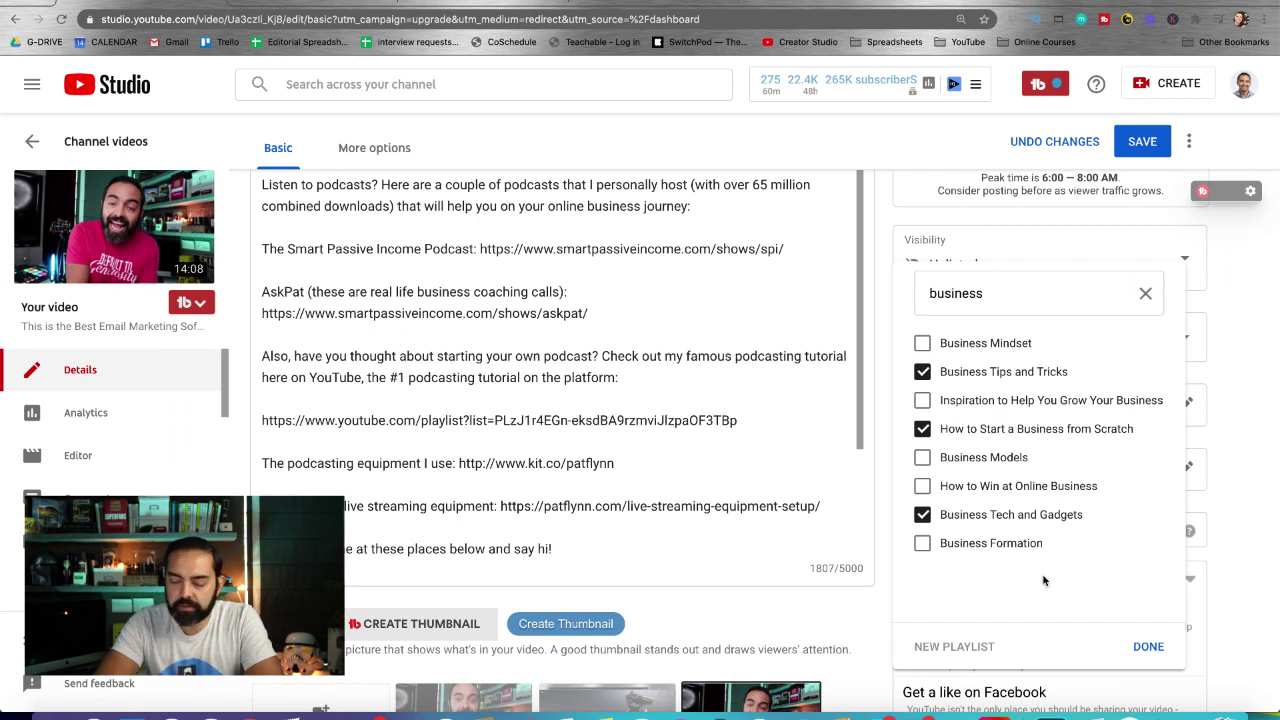
left_click(1148, 647)
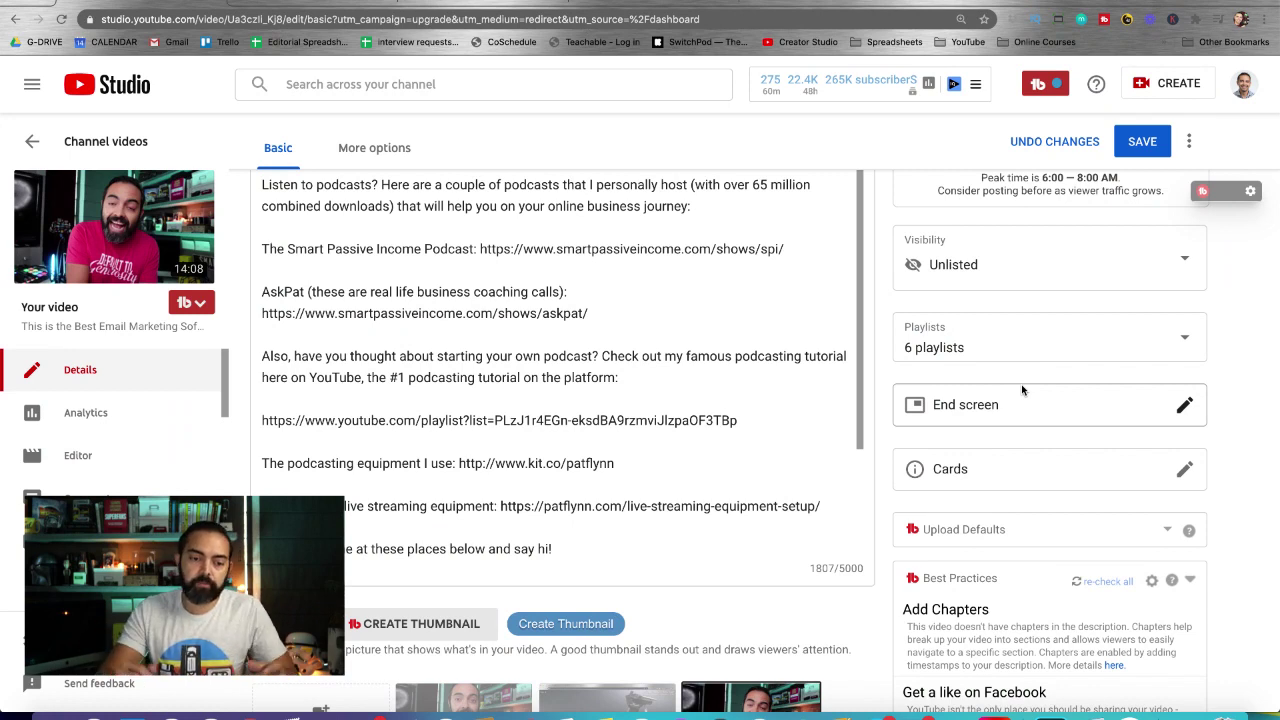
Step: Add the video to the "Latest Video Uploads" playlist as well and close the playlist selection
left_click(951, 347)
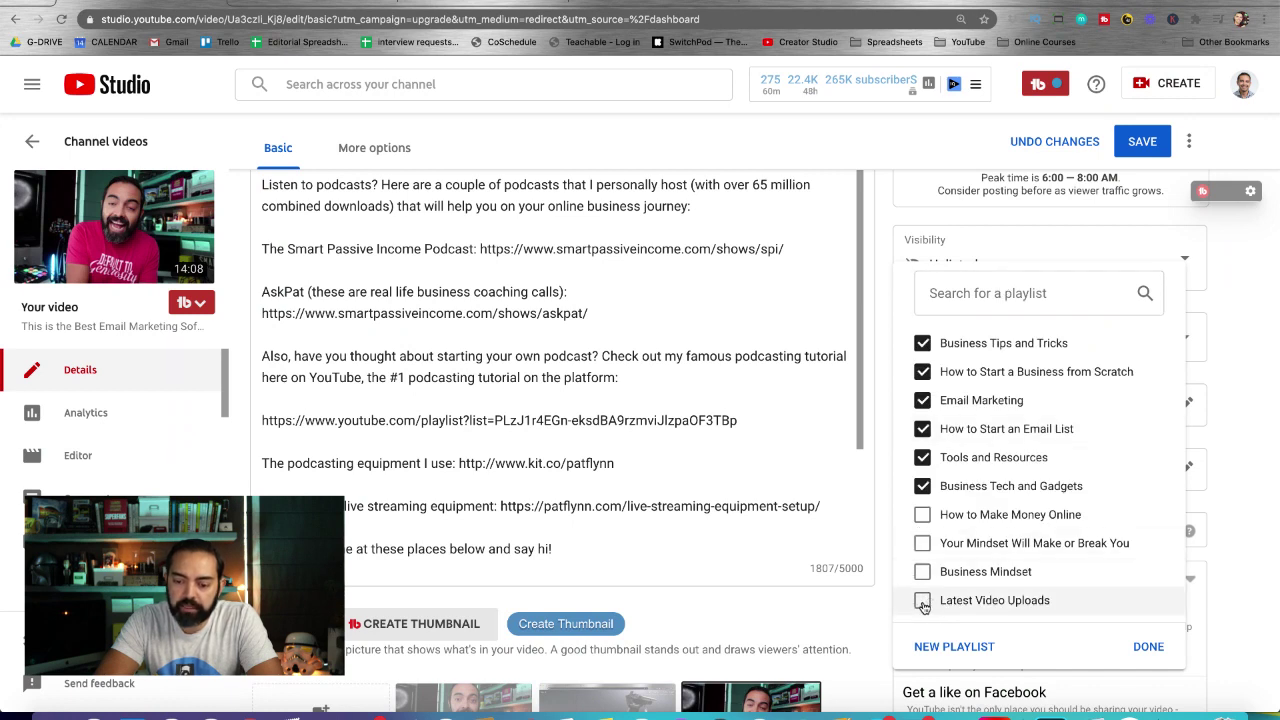
left_click(990, 600)
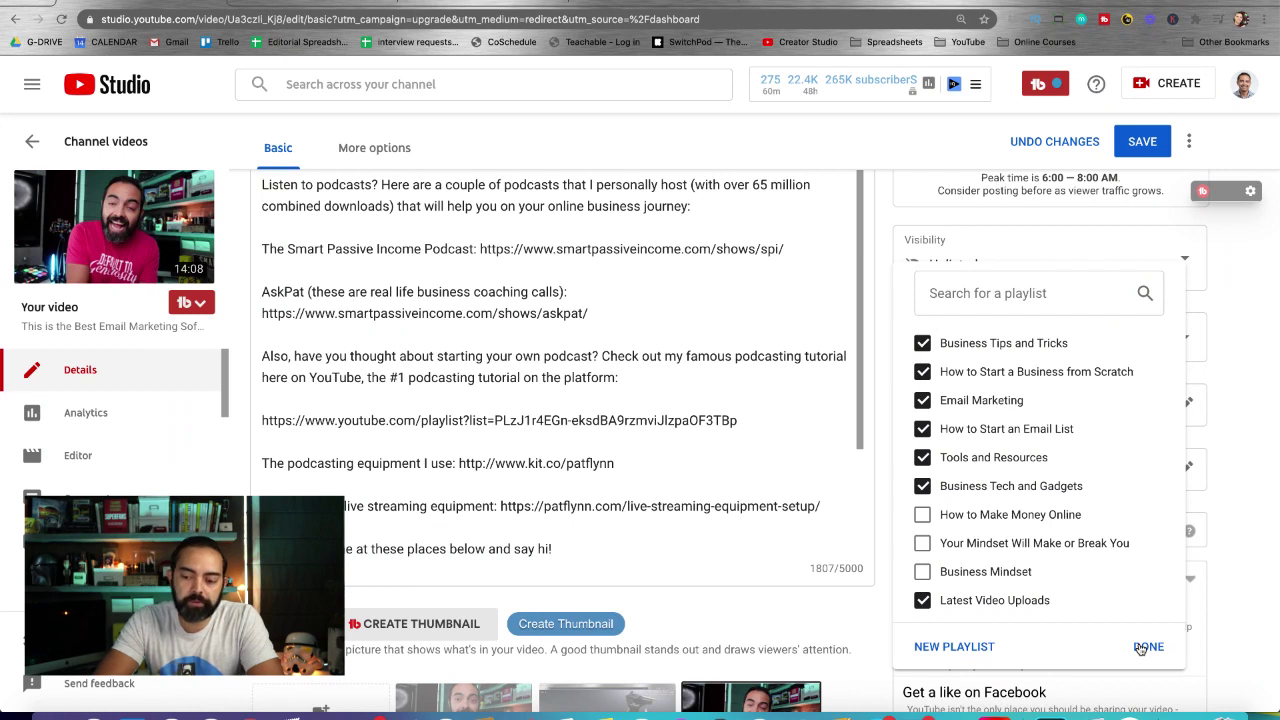
key("Escape")
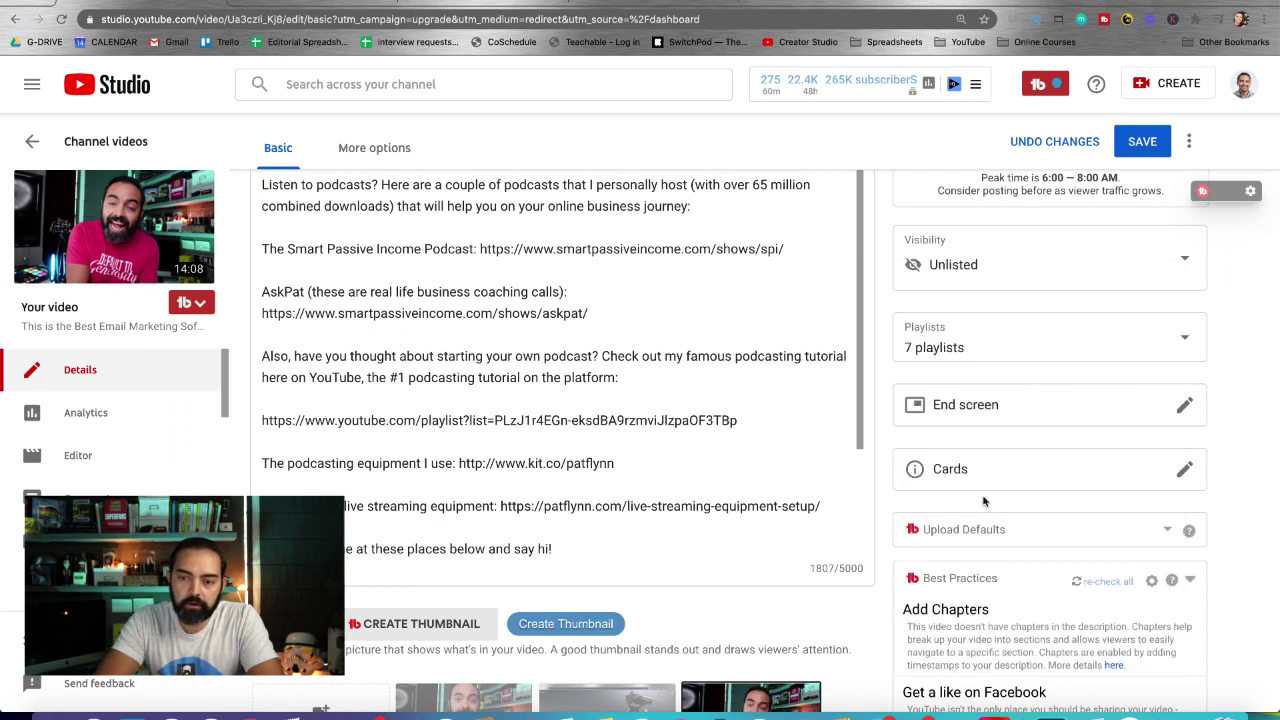
Step: Open the channel's public YouTube page in a new tab and examine its home layout and the "Latest Video Uploads" row
key("super+t")
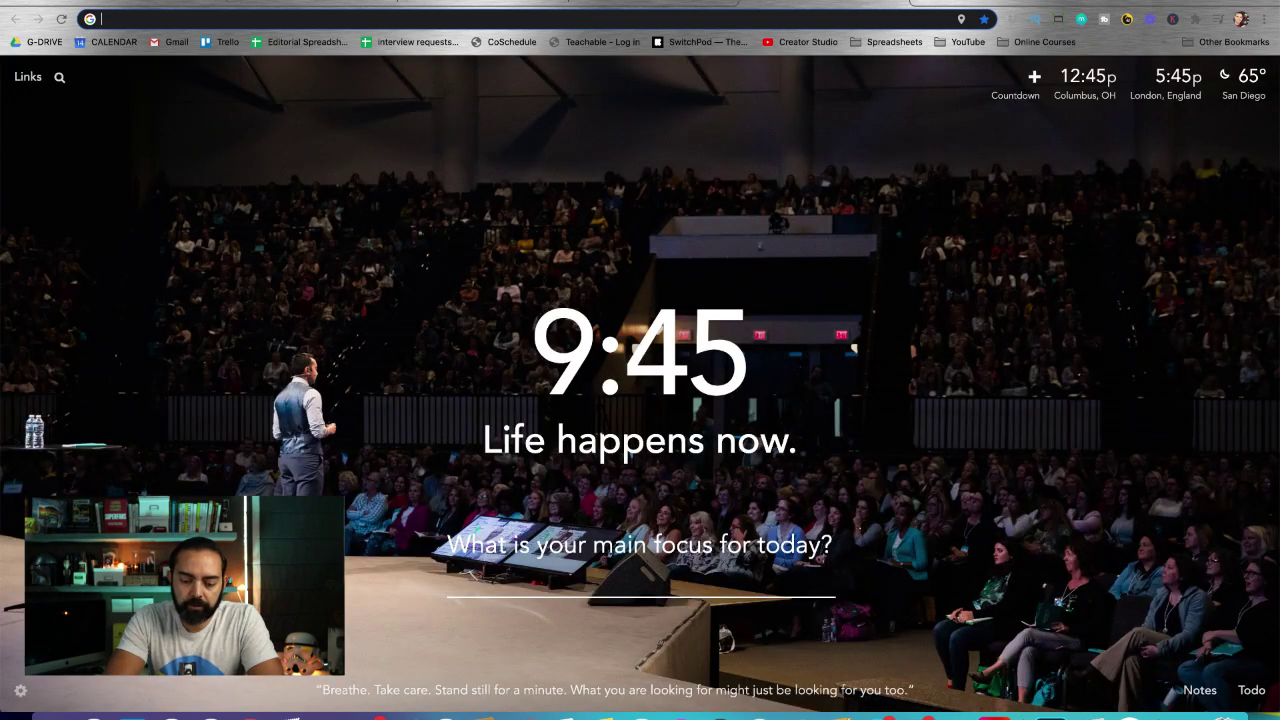
type("youtube.com/patfl")
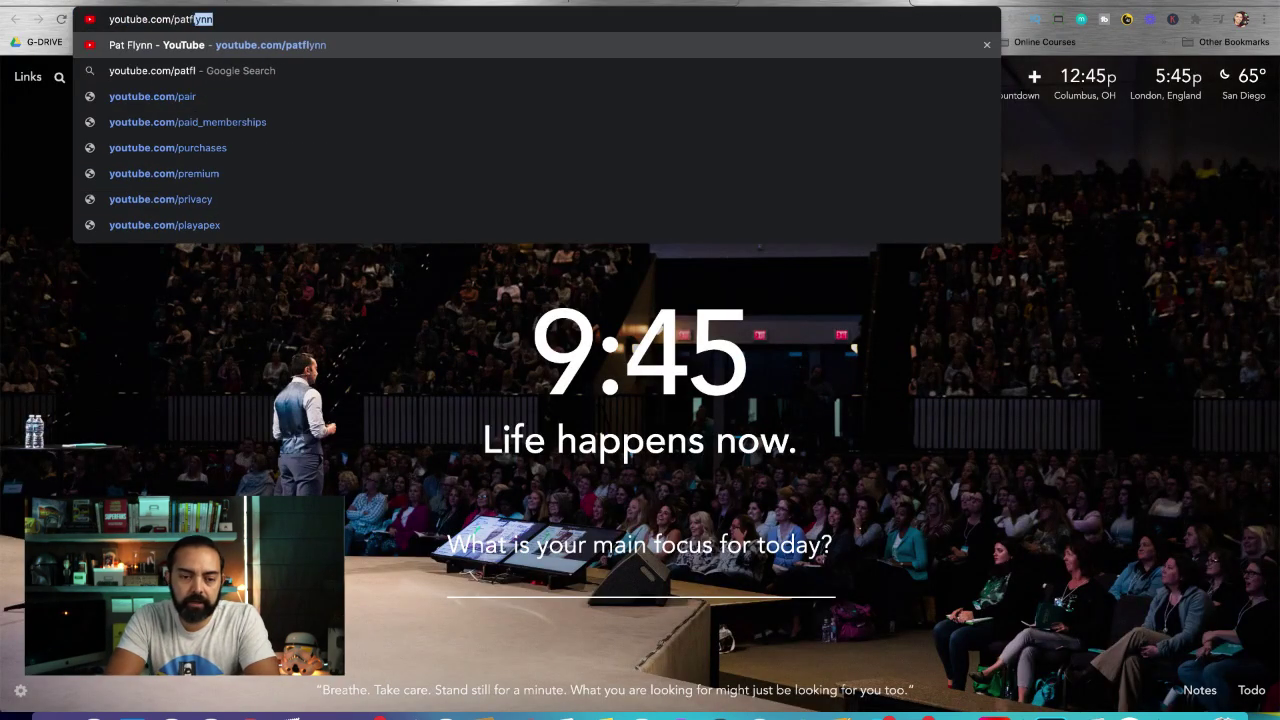
key("Return")
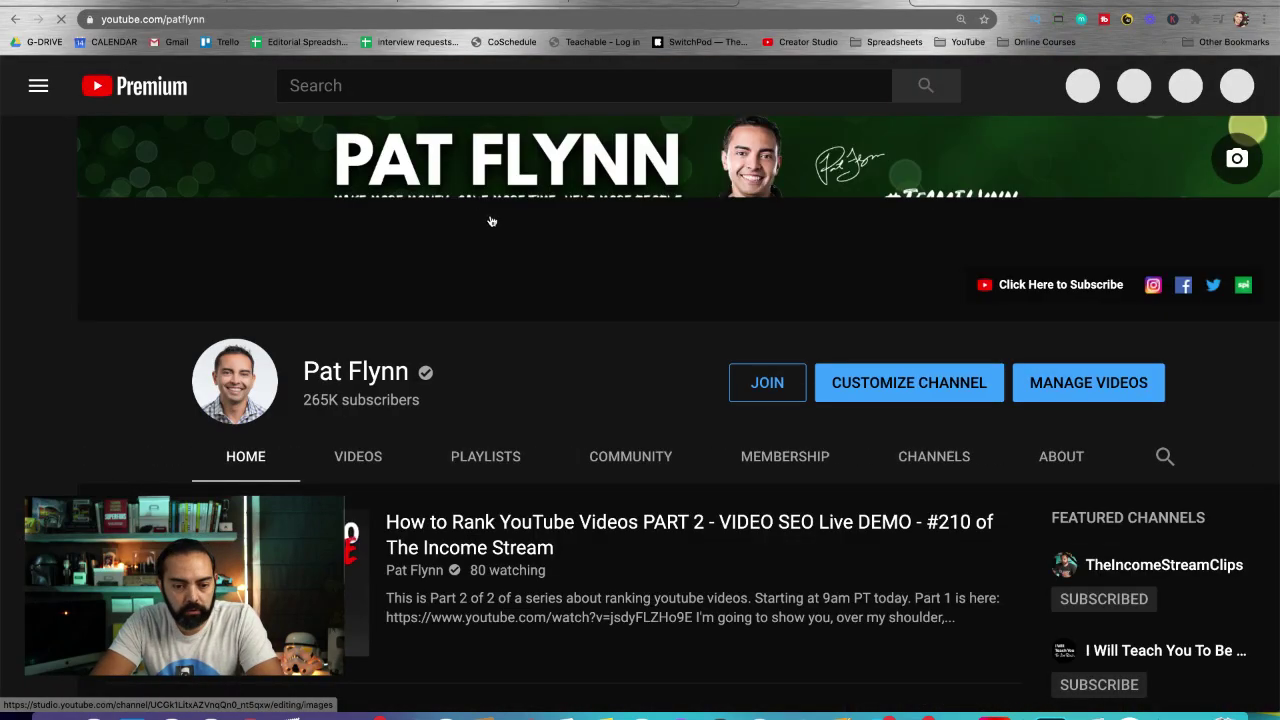
scroll(422, 357, "down", 3)
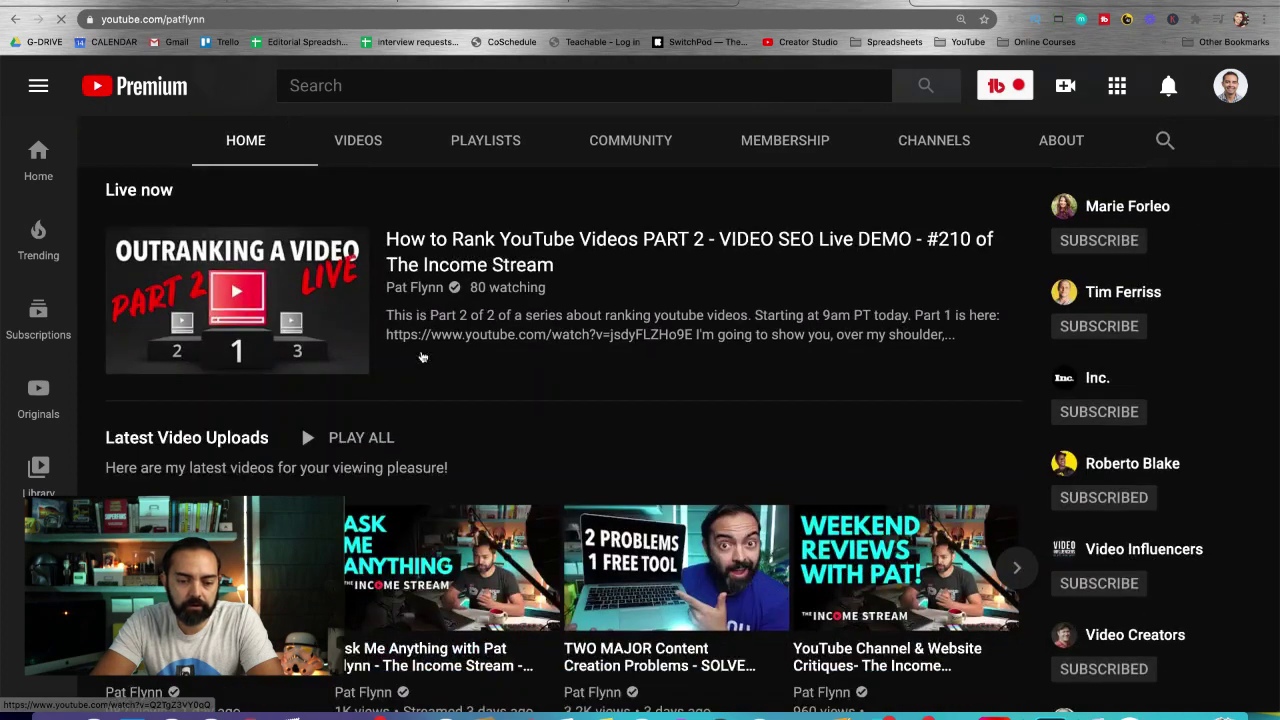
scroll(422, 357, "down", 3)
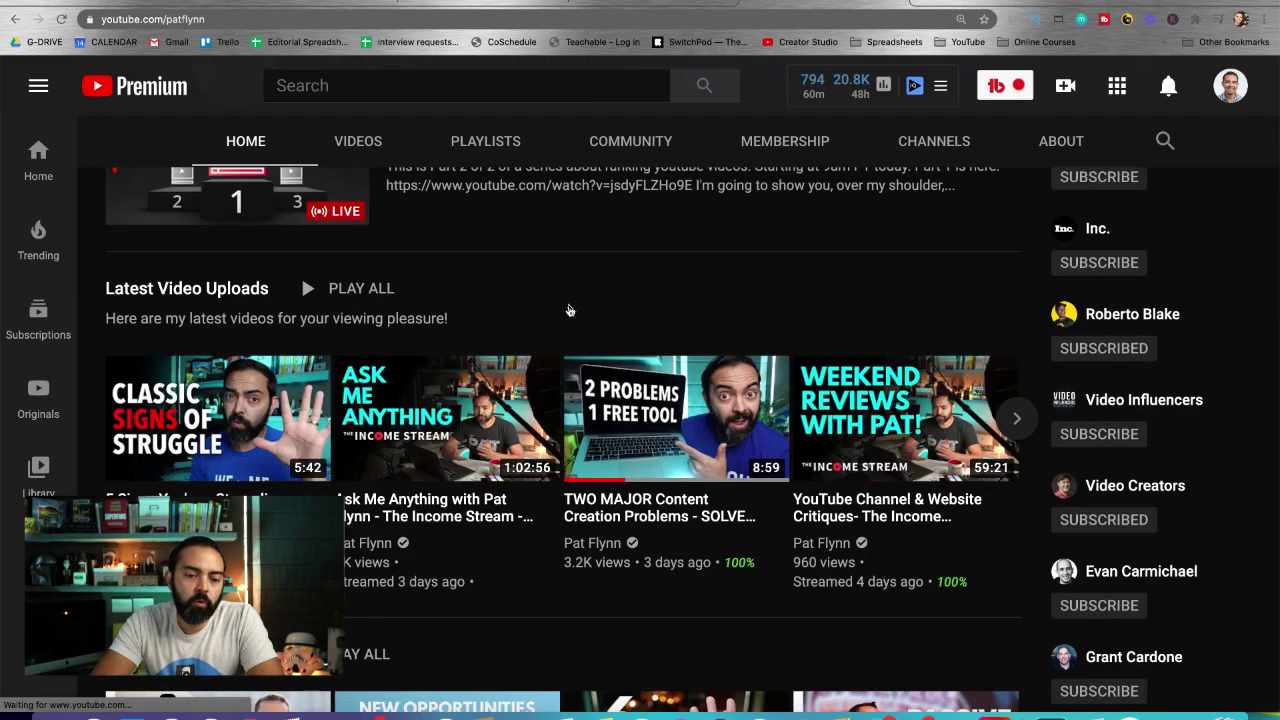
scroll(569, 311, "down", 2)
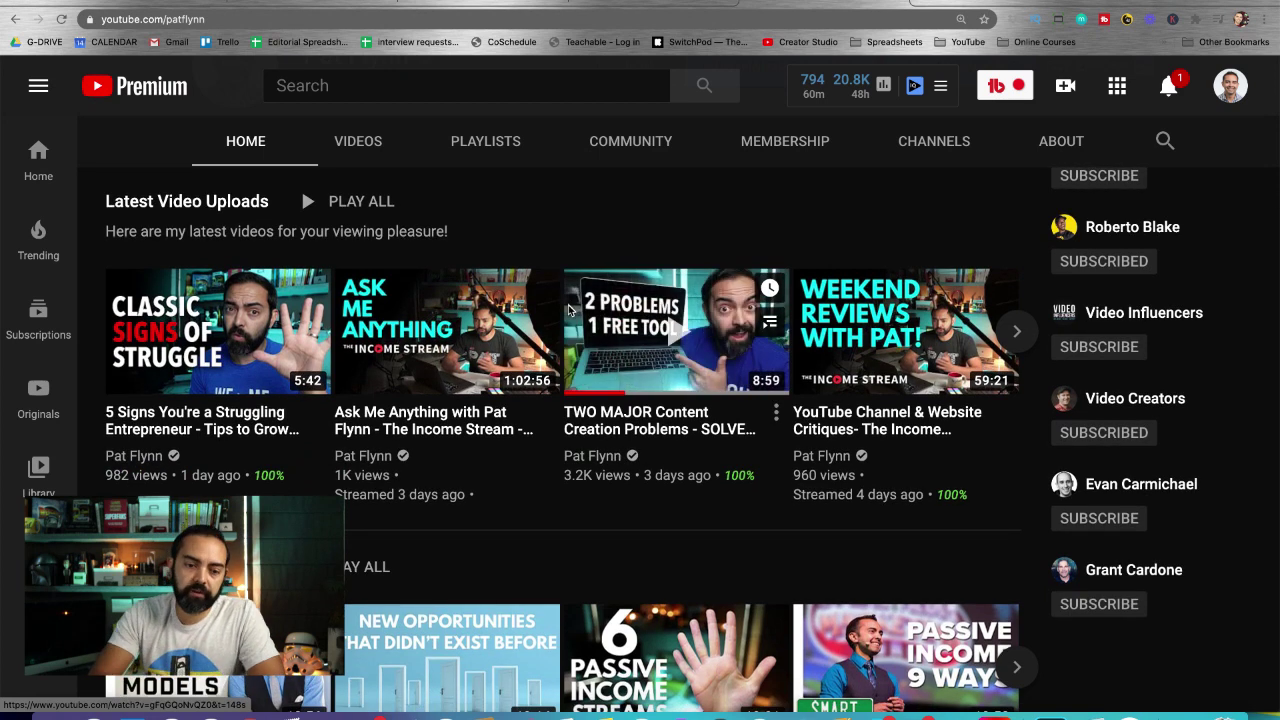
scroll(569, 311, "up", 6)
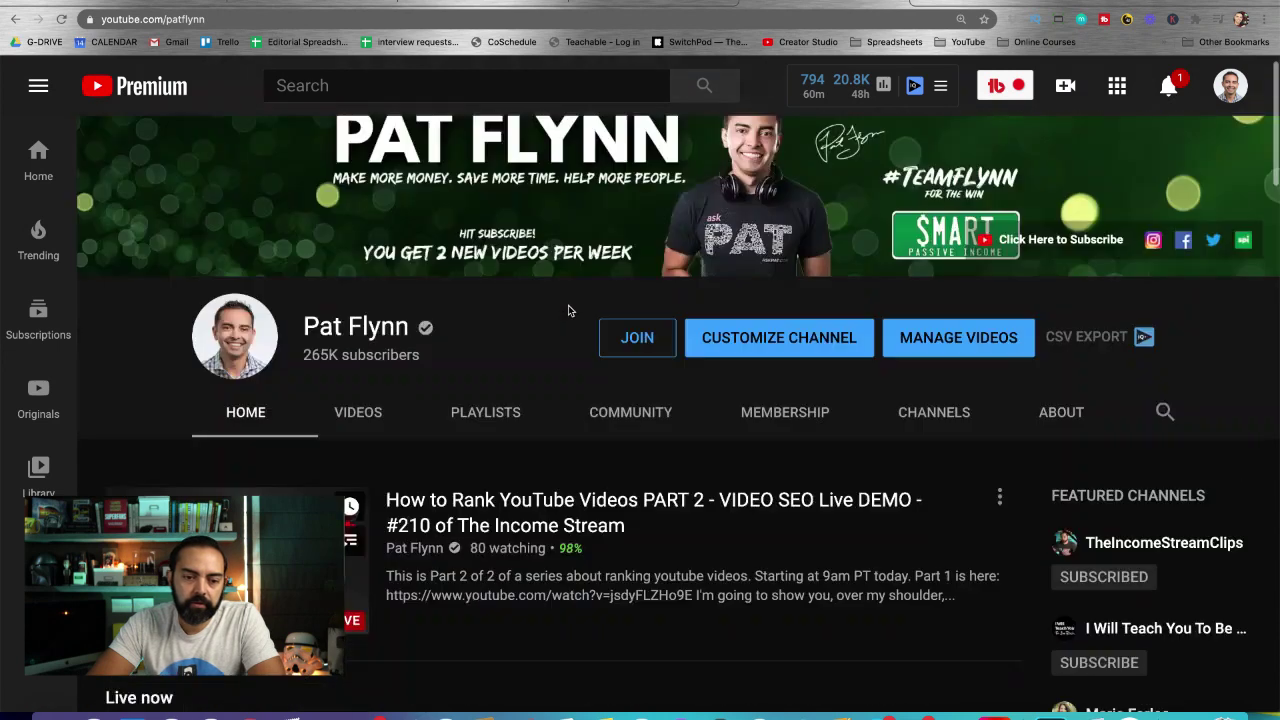
scroll(569, 311, "down", 6)
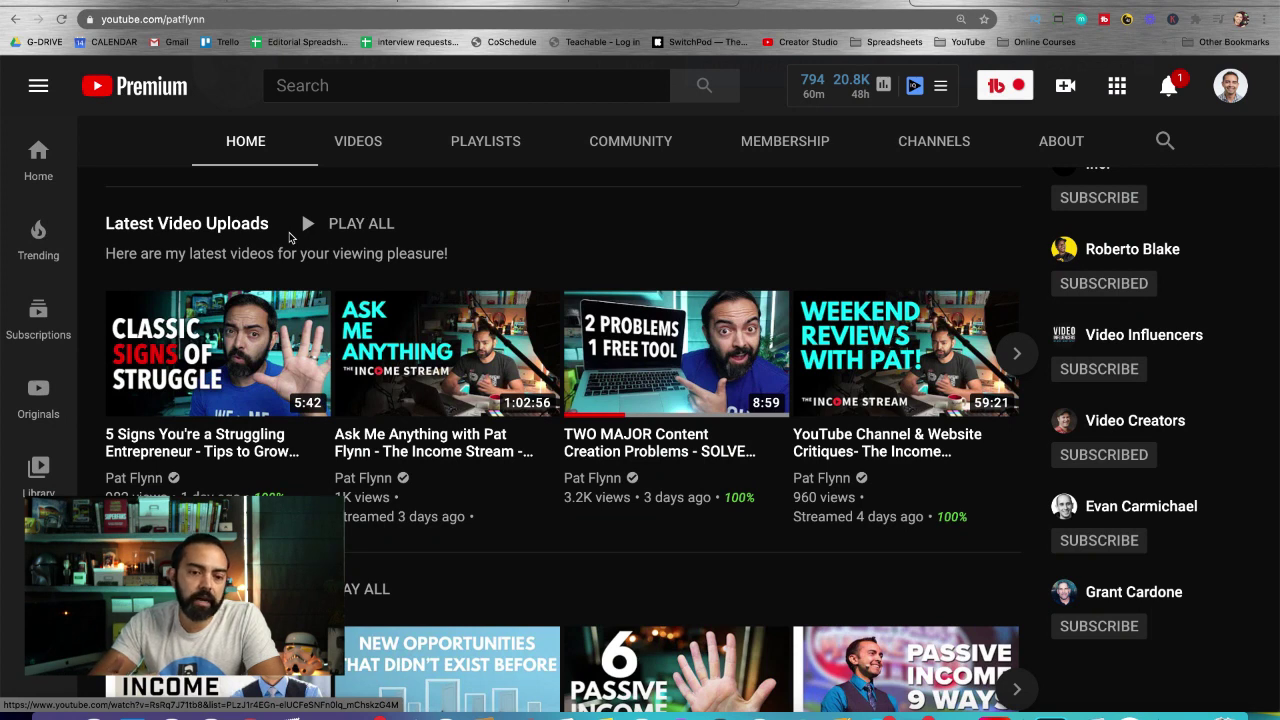
scroll(346, 333, "up", 1)
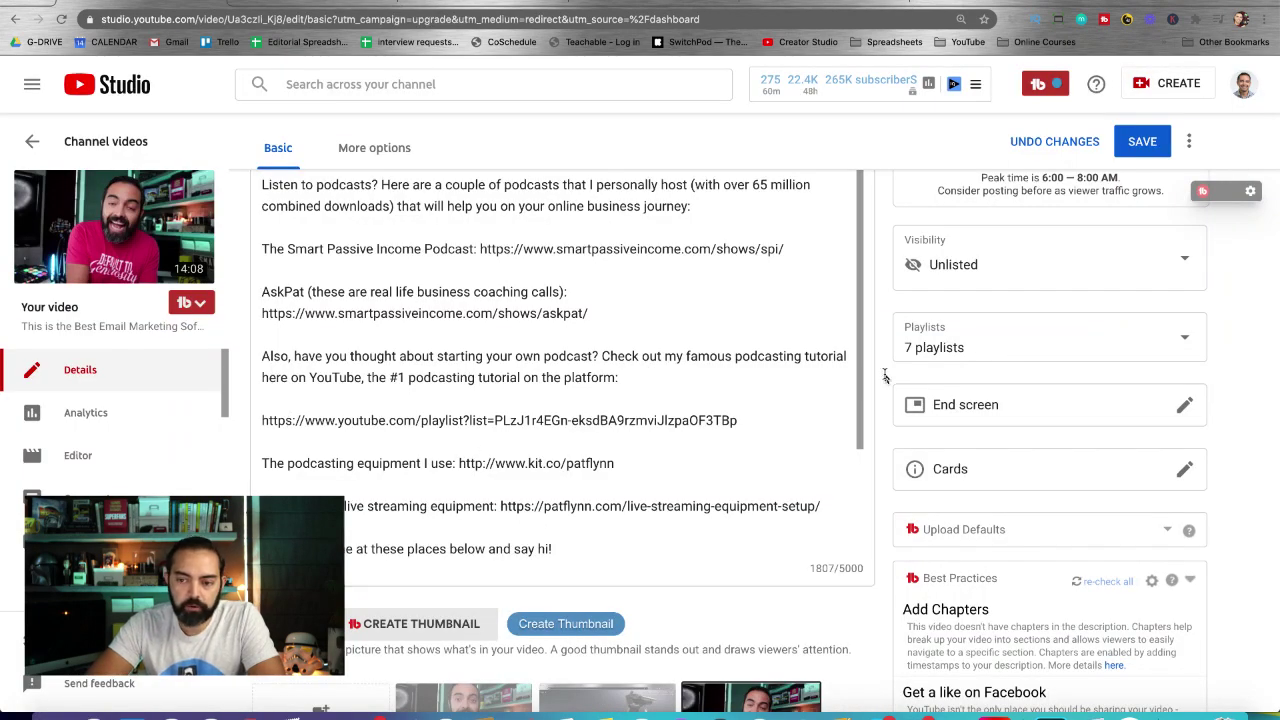
Step: Return to the video's details page in YouTube Studio and save the playlist changes
scroll(885, 378, "up", 3)
scroll(885, 378, "up", 3)
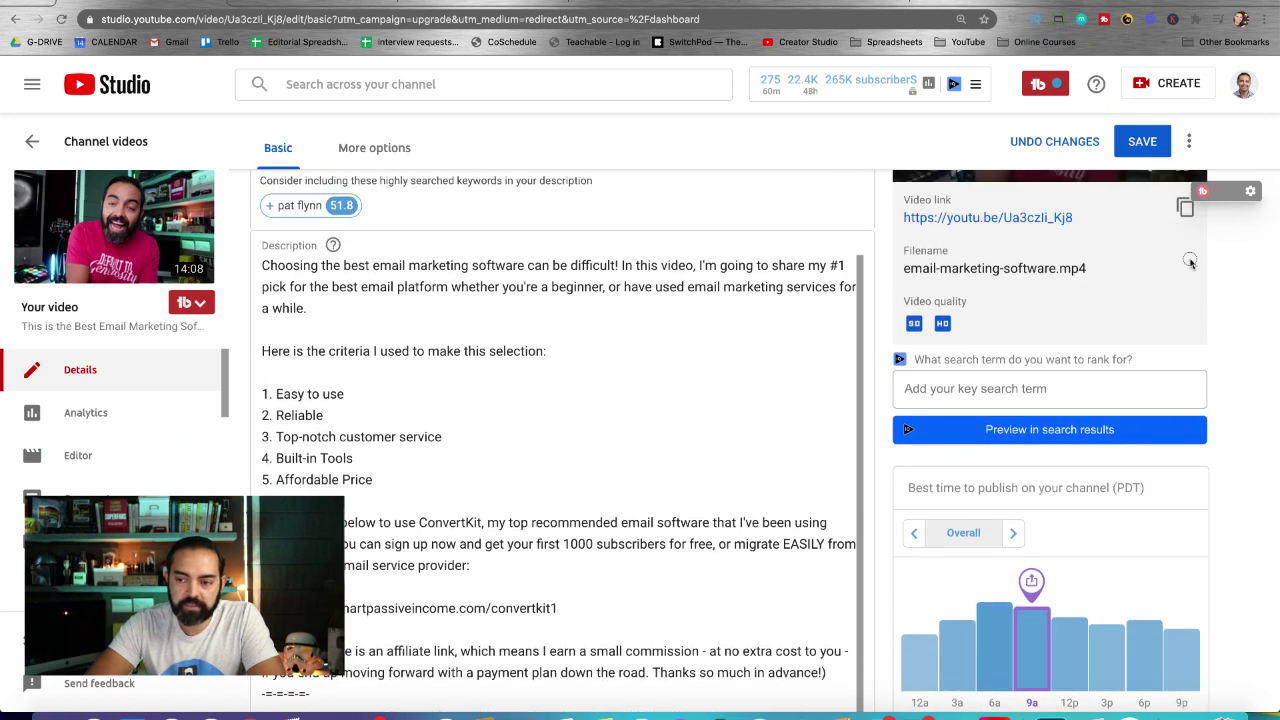
left_click(1138, 143)
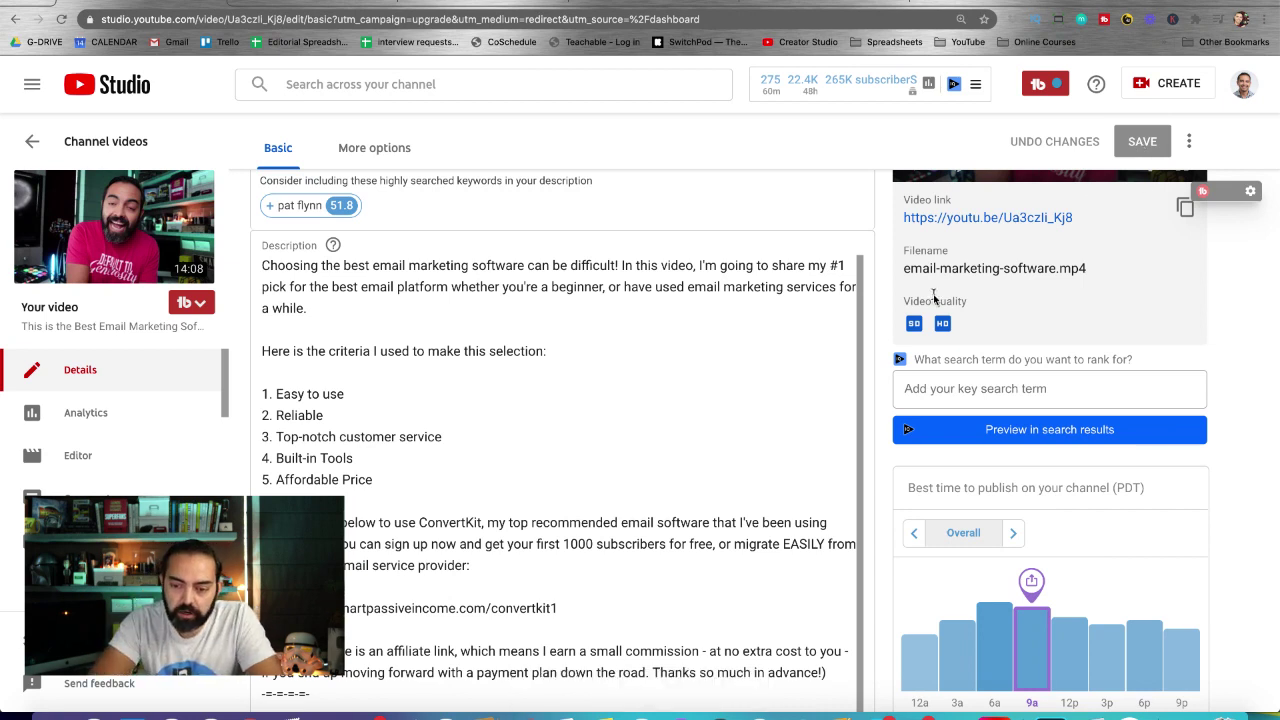
Step: Add the tag "email marketing software" to the video's tags
scroll(882, 287, "down", 10)
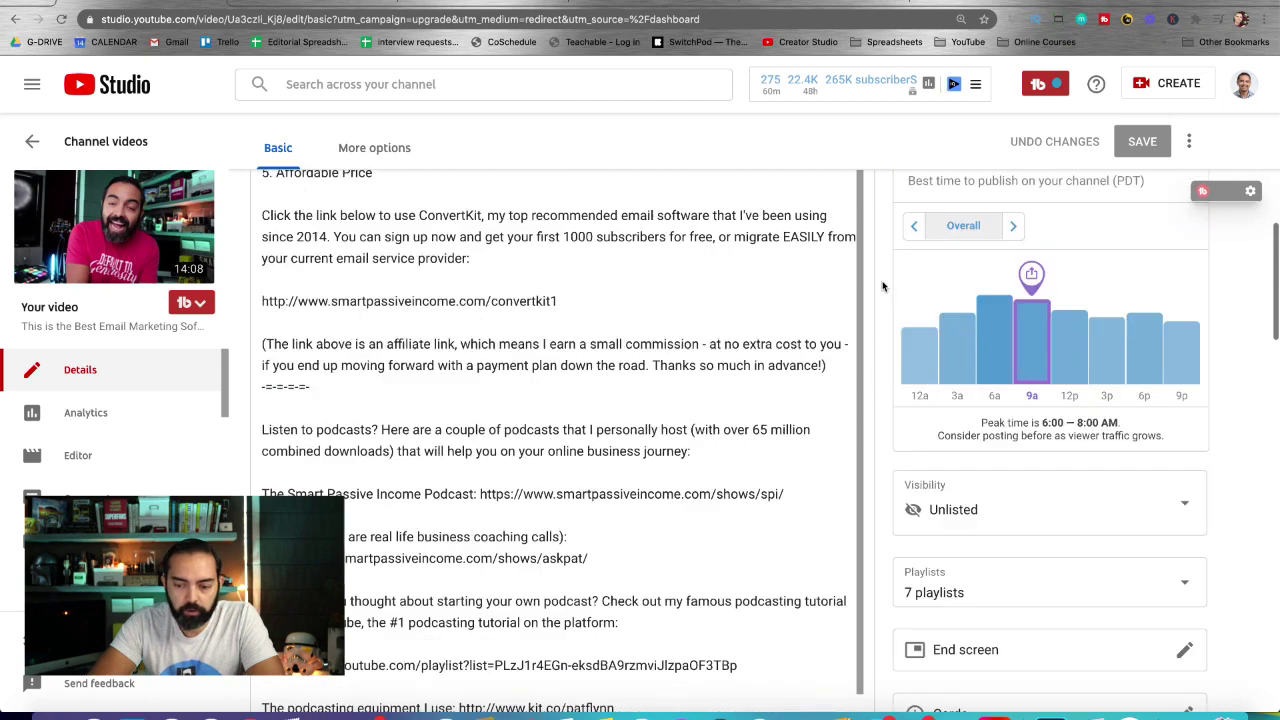
scroll(882, 287, "down", 5)
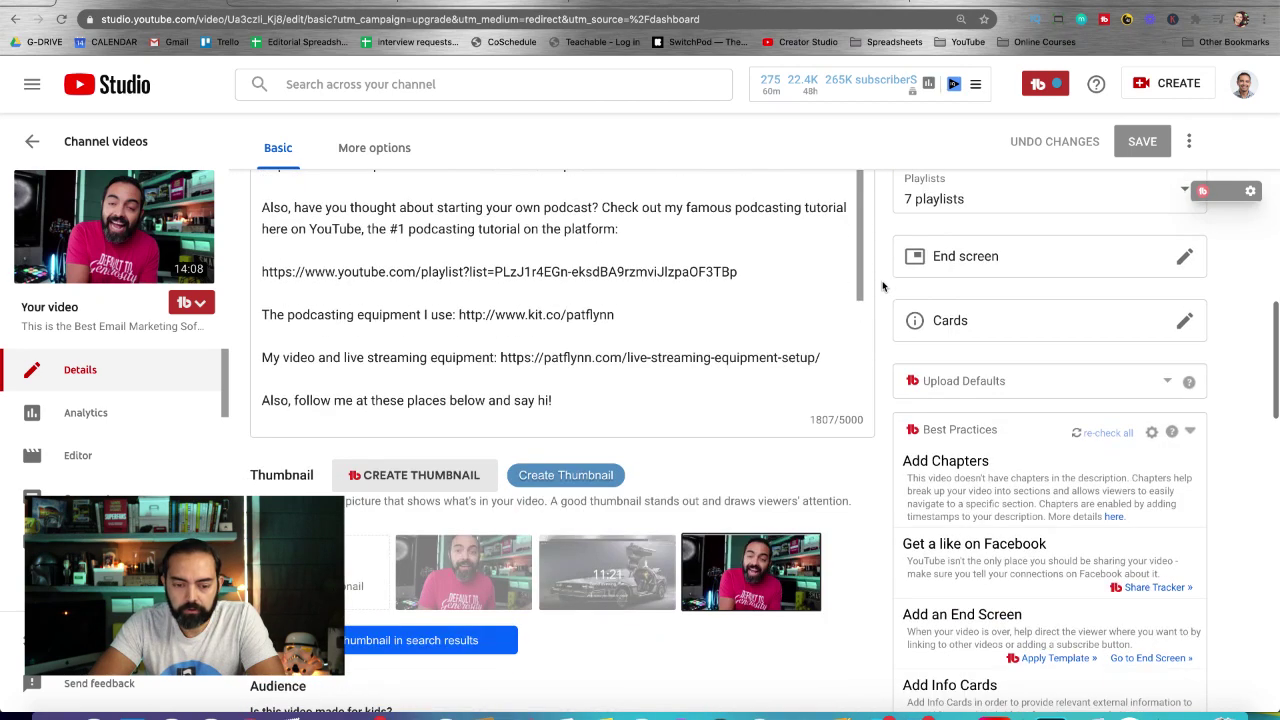
scroll(882, 287, "down", 2)
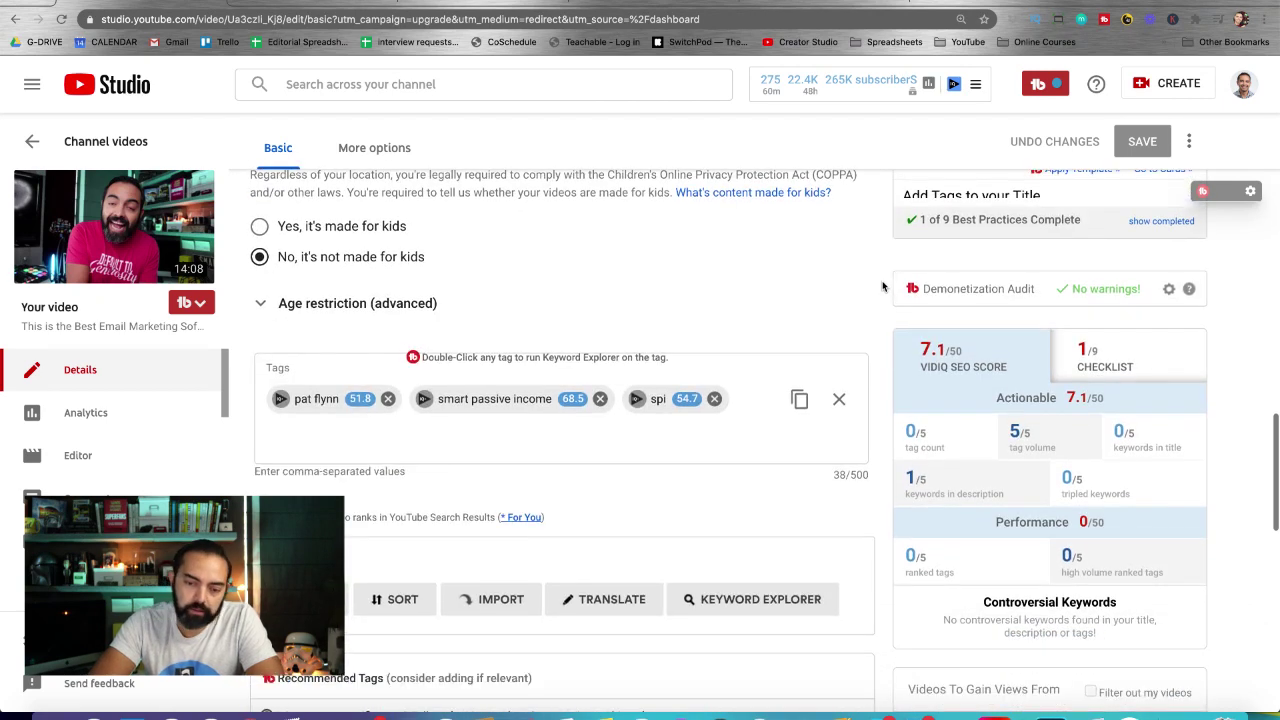
scroll(710, 427, "up", 1)
scroll(494, 380, "up", 1)
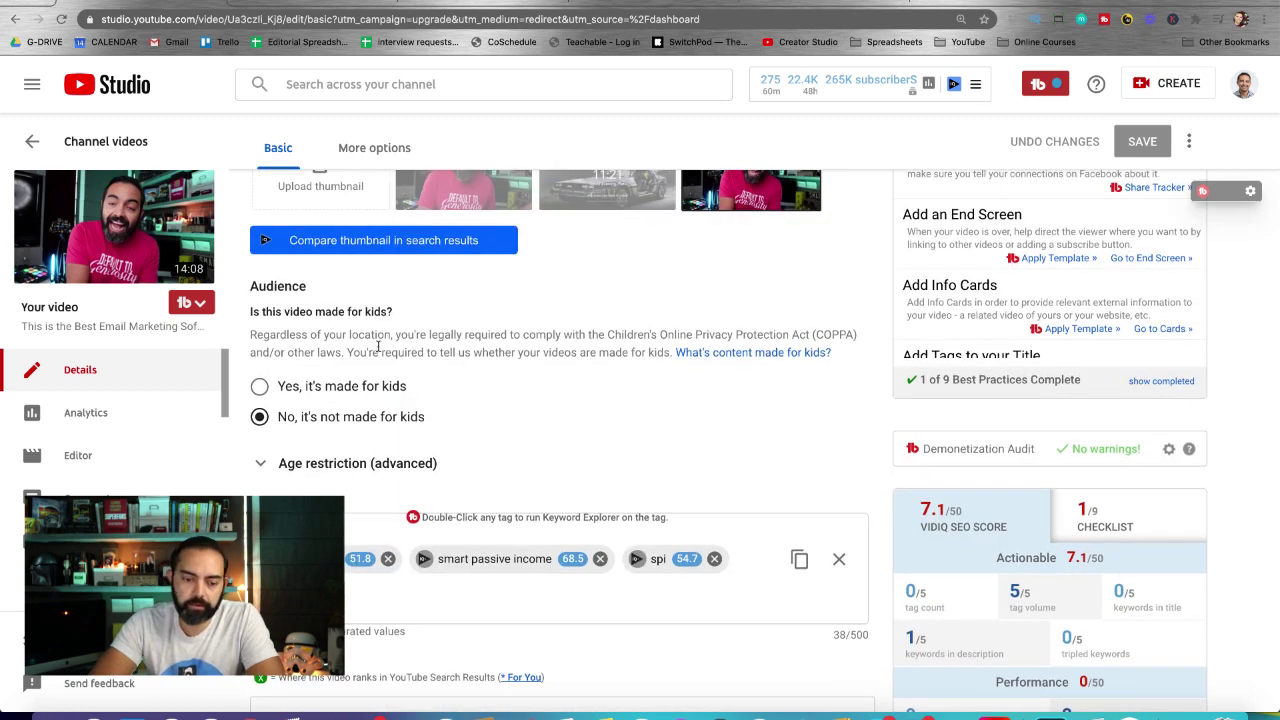
scroll(374, 345, "down", 1)
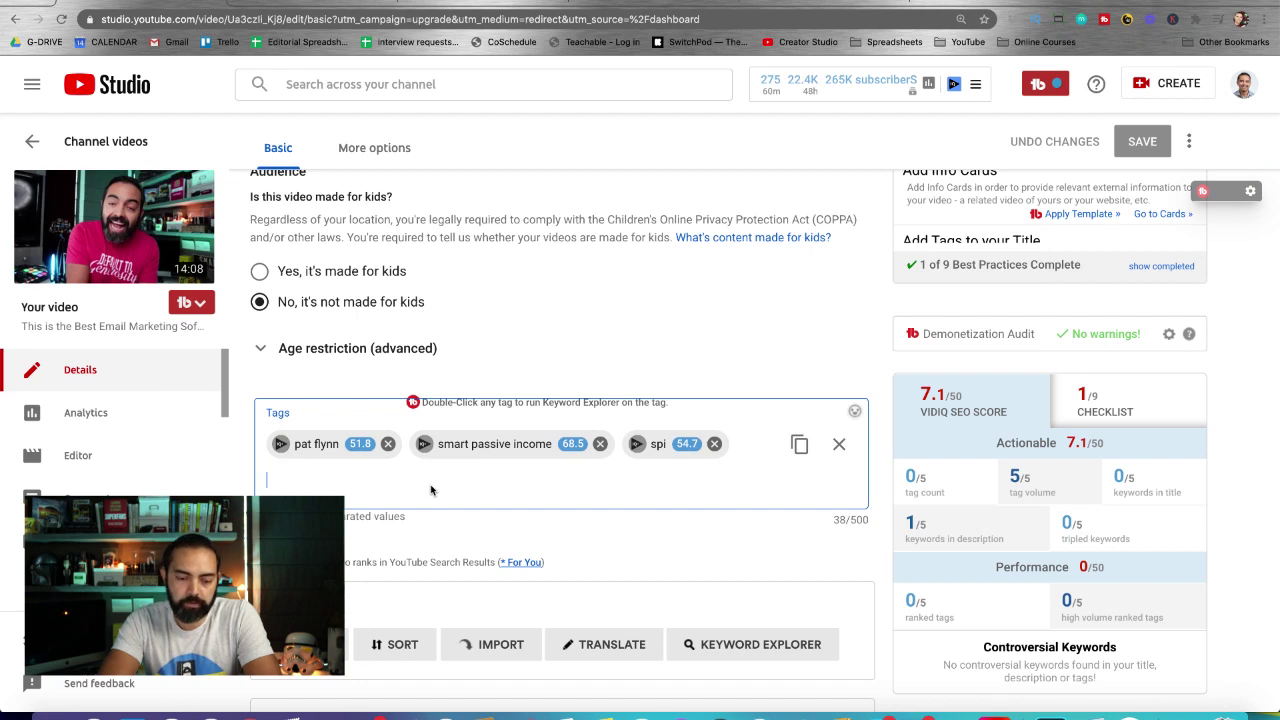
type("market")
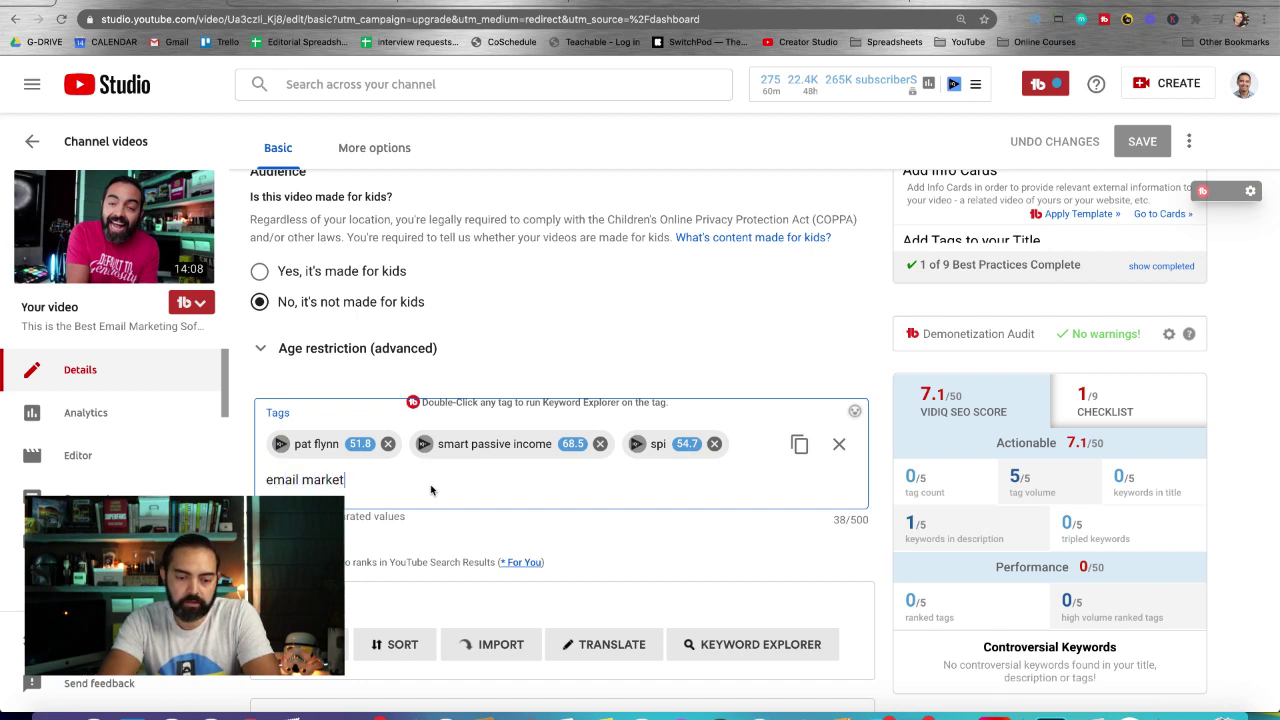
type("ing softwar")
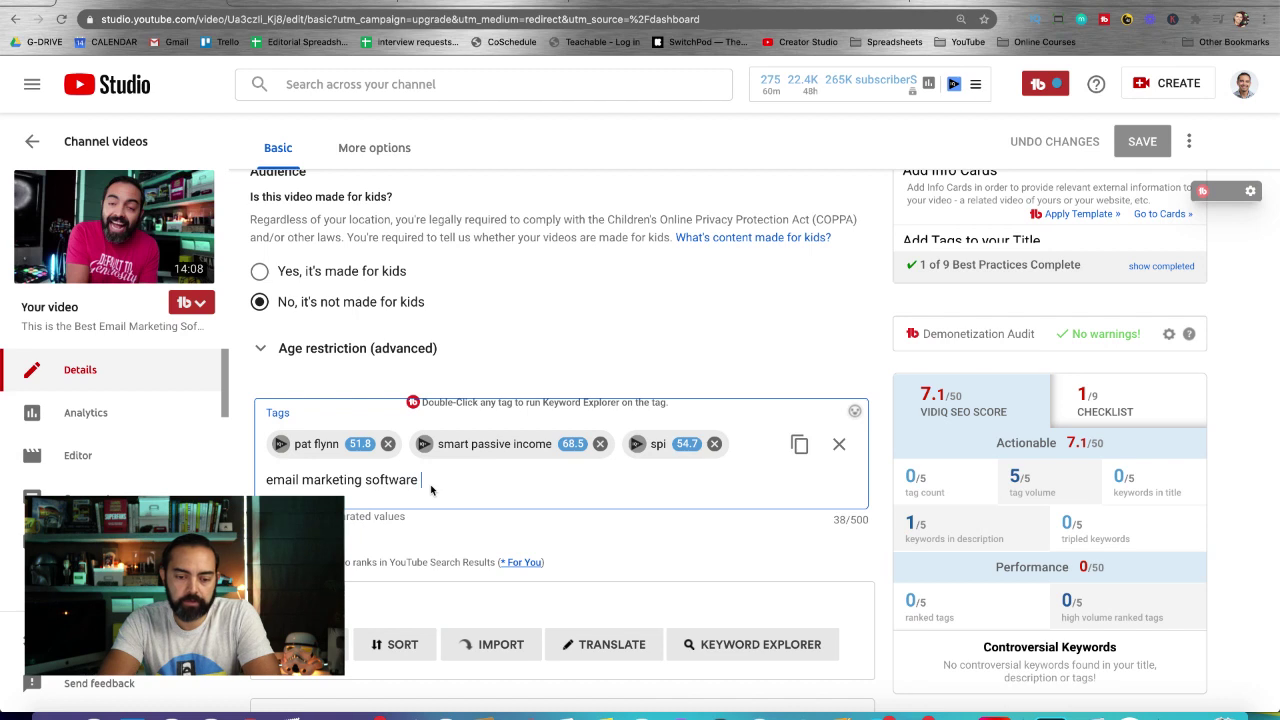
type("e")
key("Return")
Step: Add "email marketing platform" as another tag for the video
type("email mar")
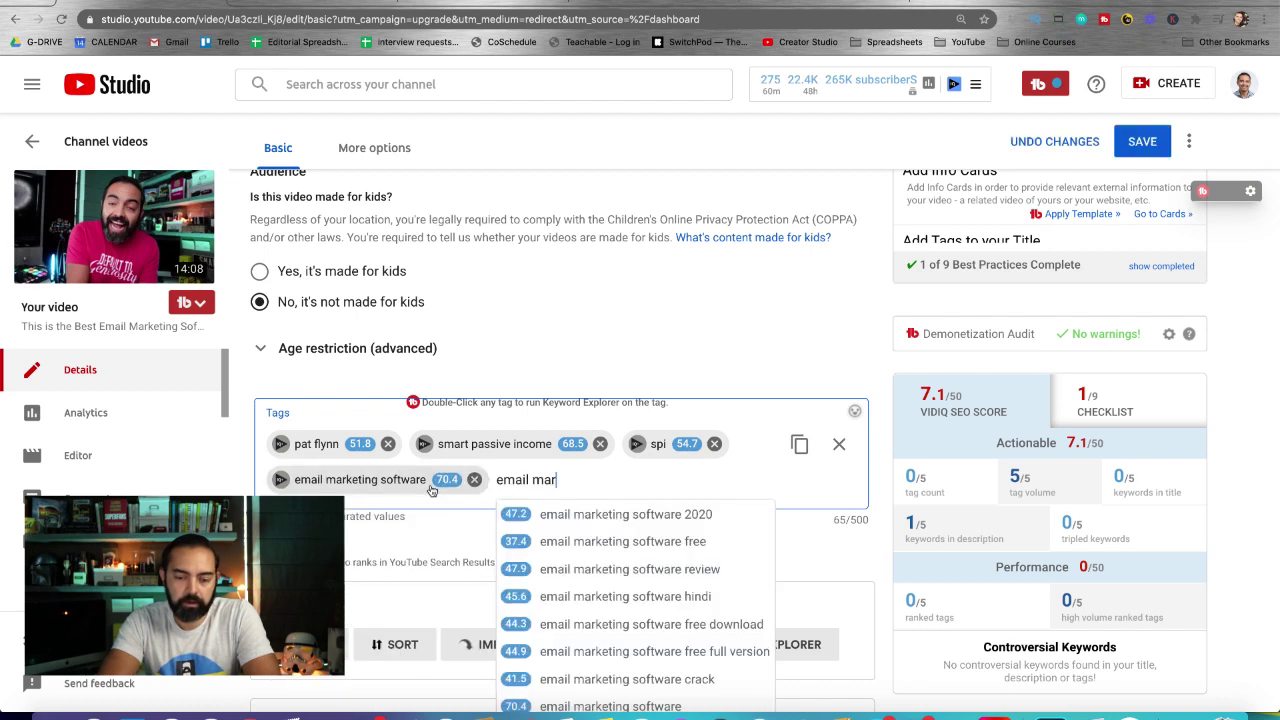
type("keting platform")
key("Return")
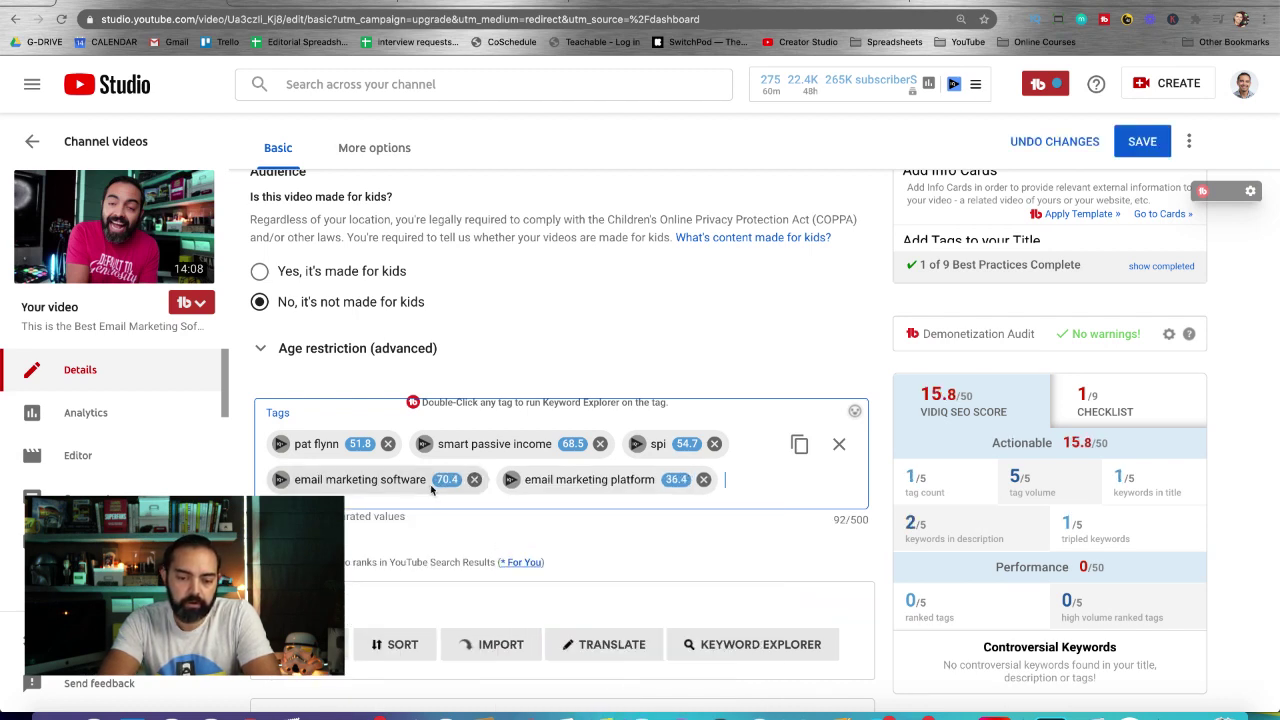
Step: Add the suggested tag "email marketing services" to the video's tags
type("email ma")
type("r")
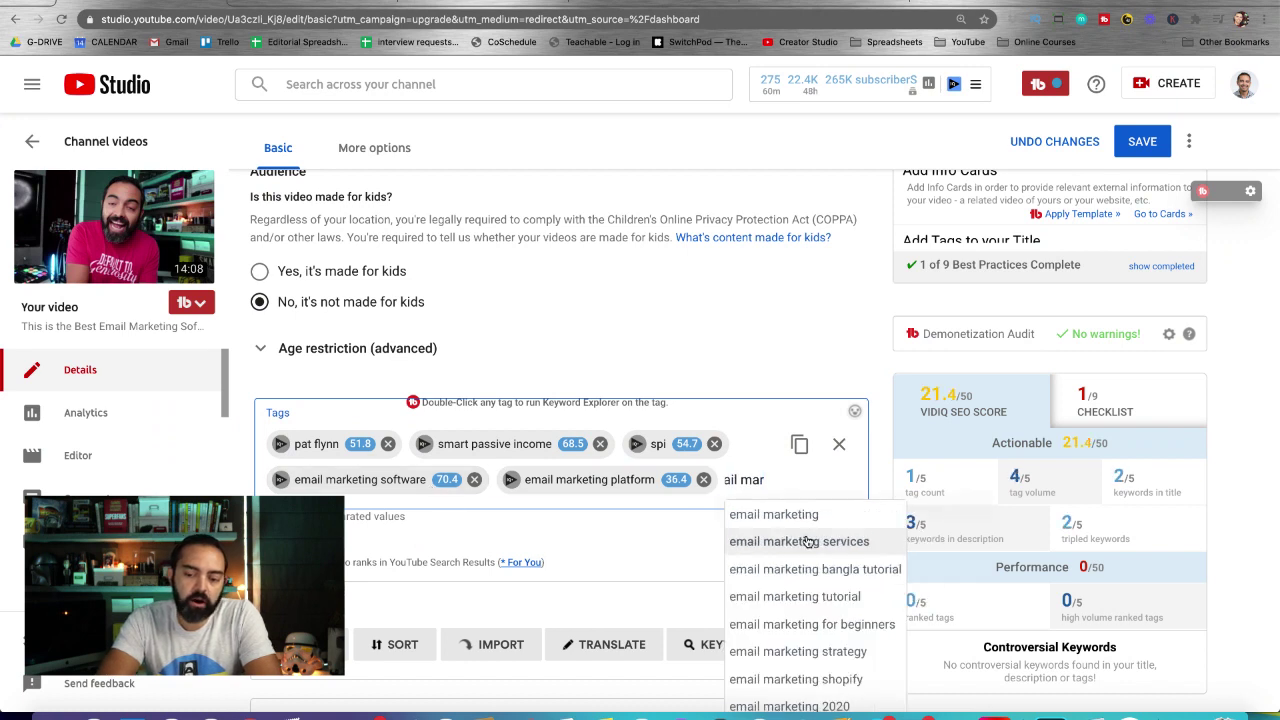
scroll(985, 533, "down", 3)
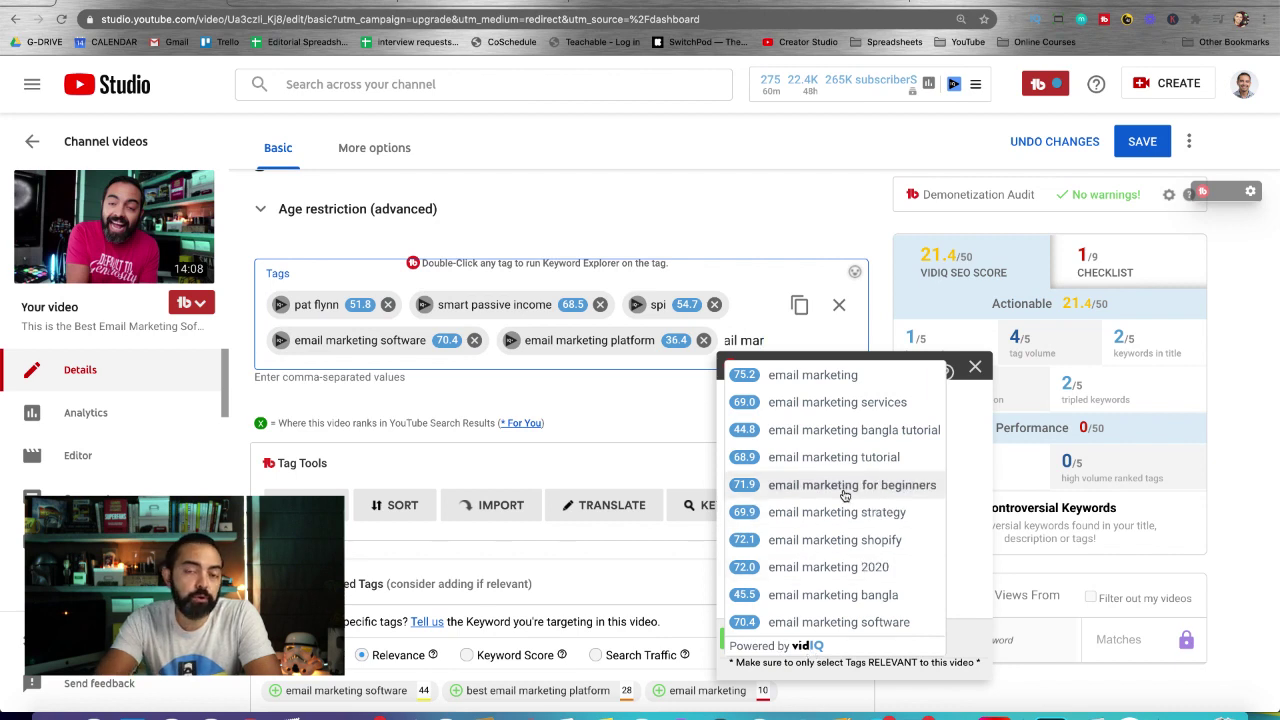
left_click(846, 402)
Step: Add the suggested tag "email marketing software 2020" to the video
left_click(616, 380)
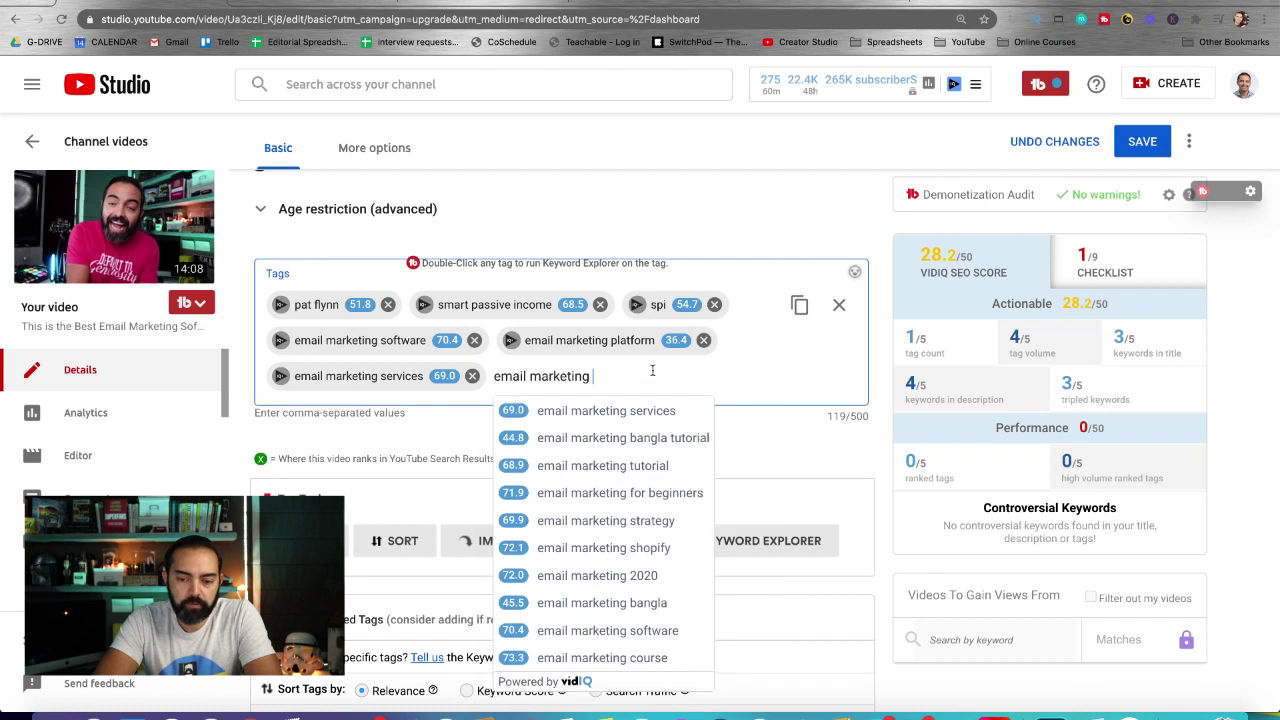
type("oftware 2020")
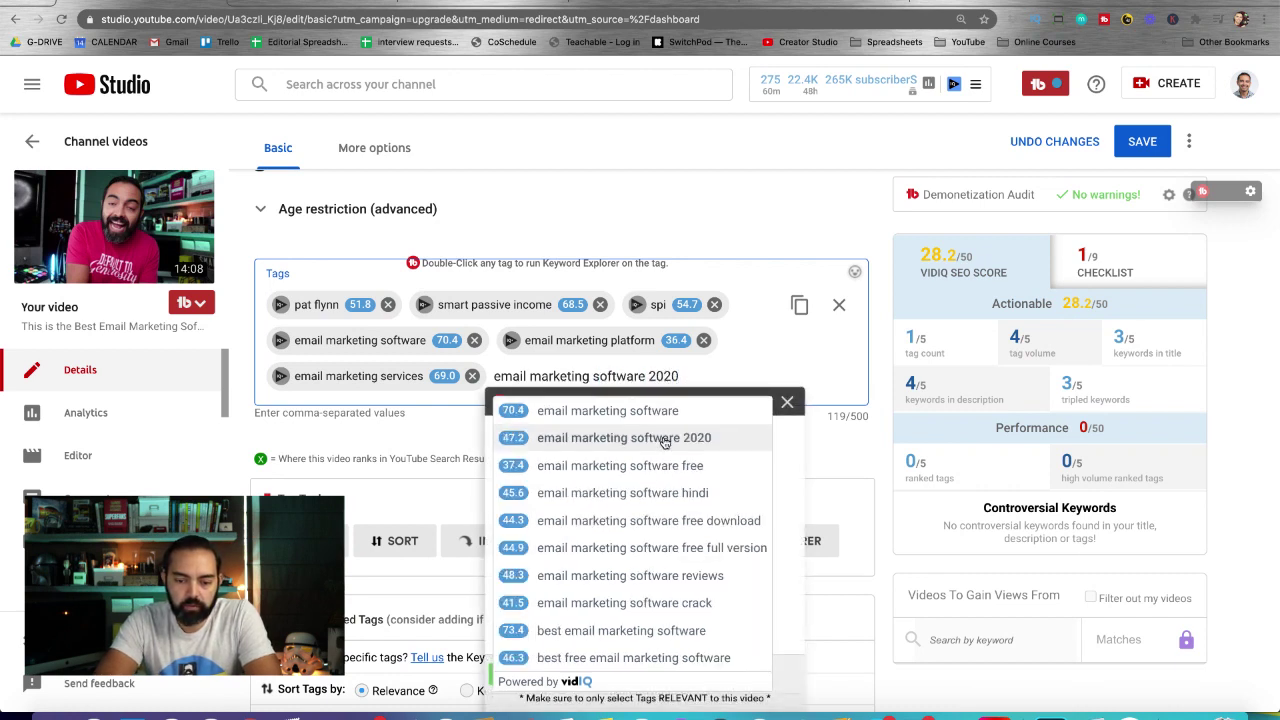
left_click(664, 442)
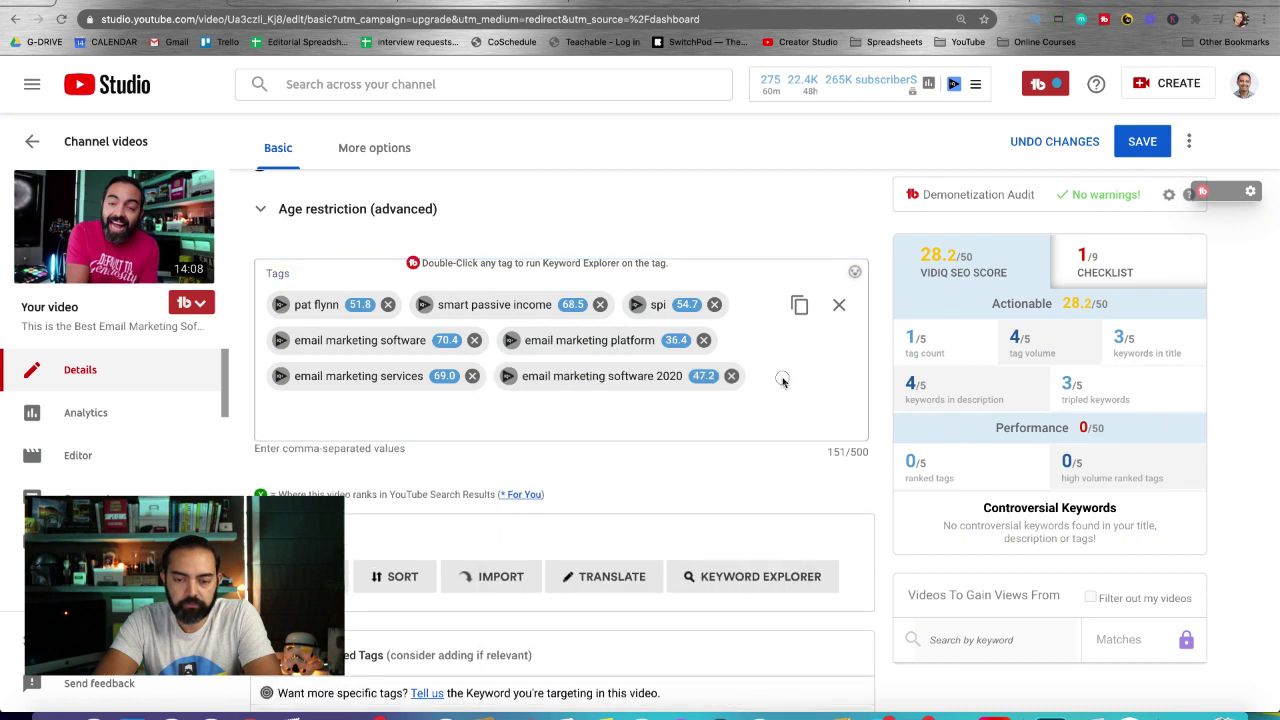
Step: Add "email marketing software 2021" as a further video tag
left_click(666, 404)
type("ema")
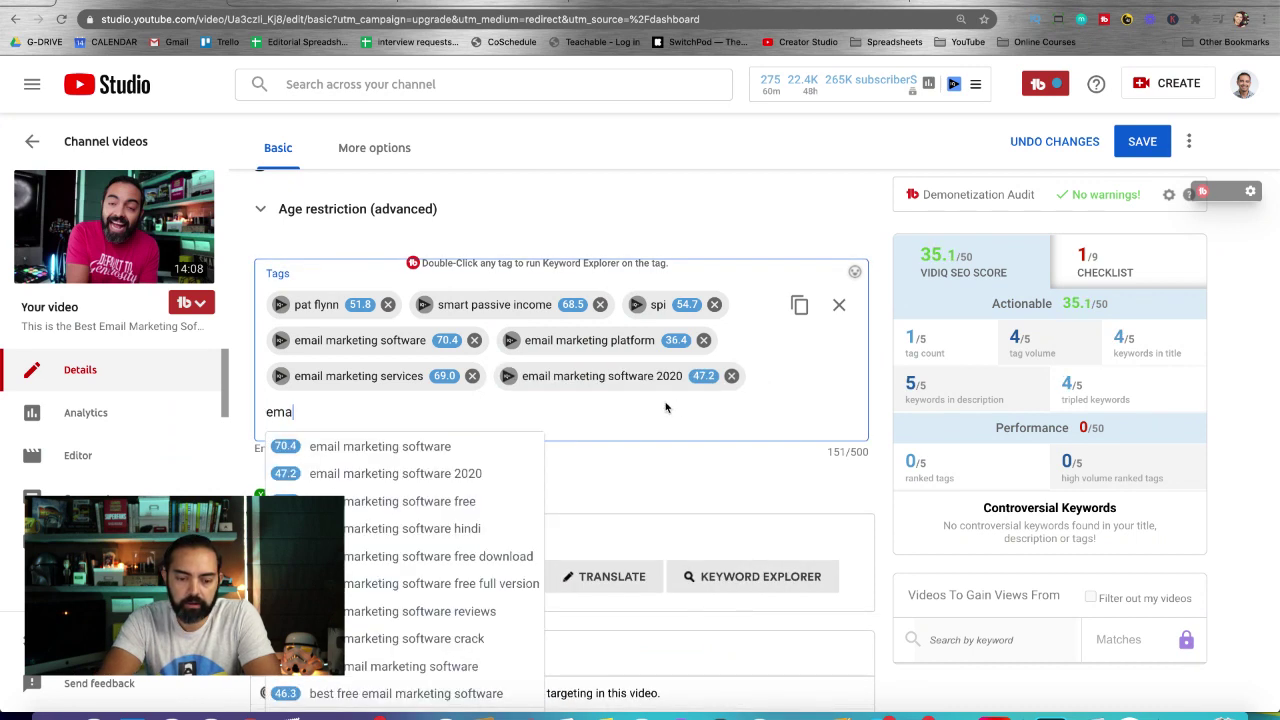
type("il marketing")
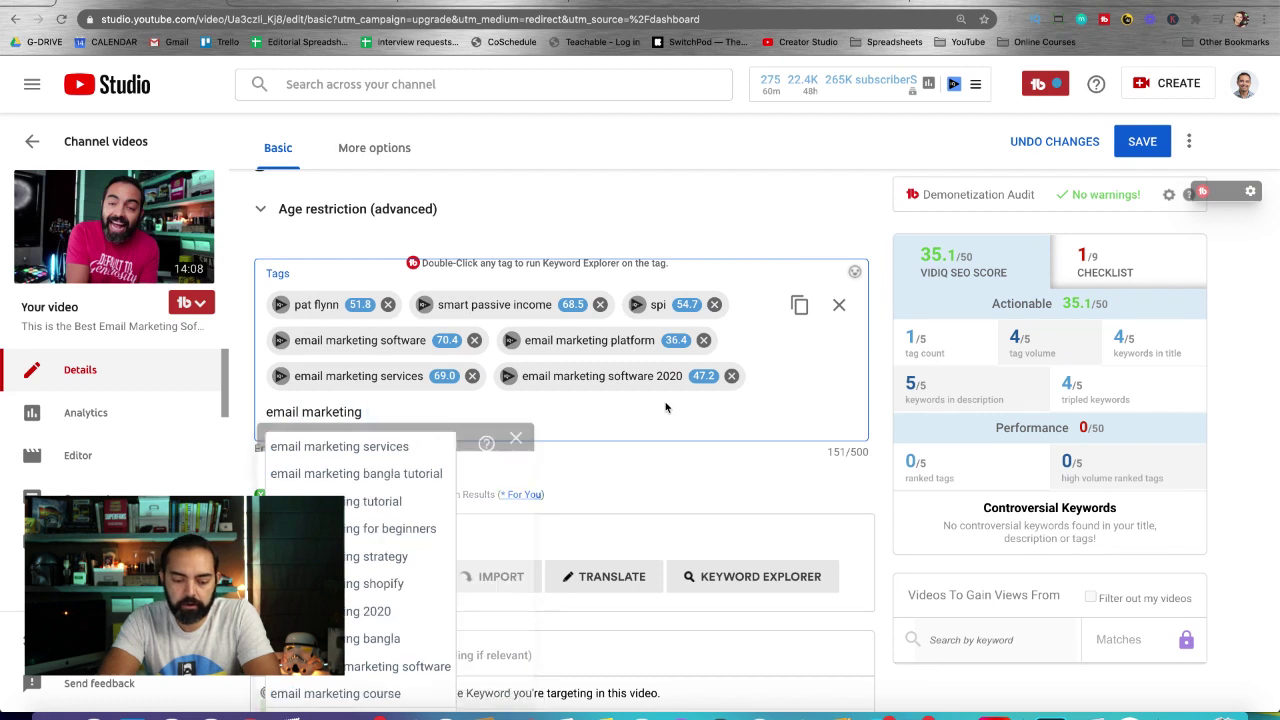
type(" software 2021")
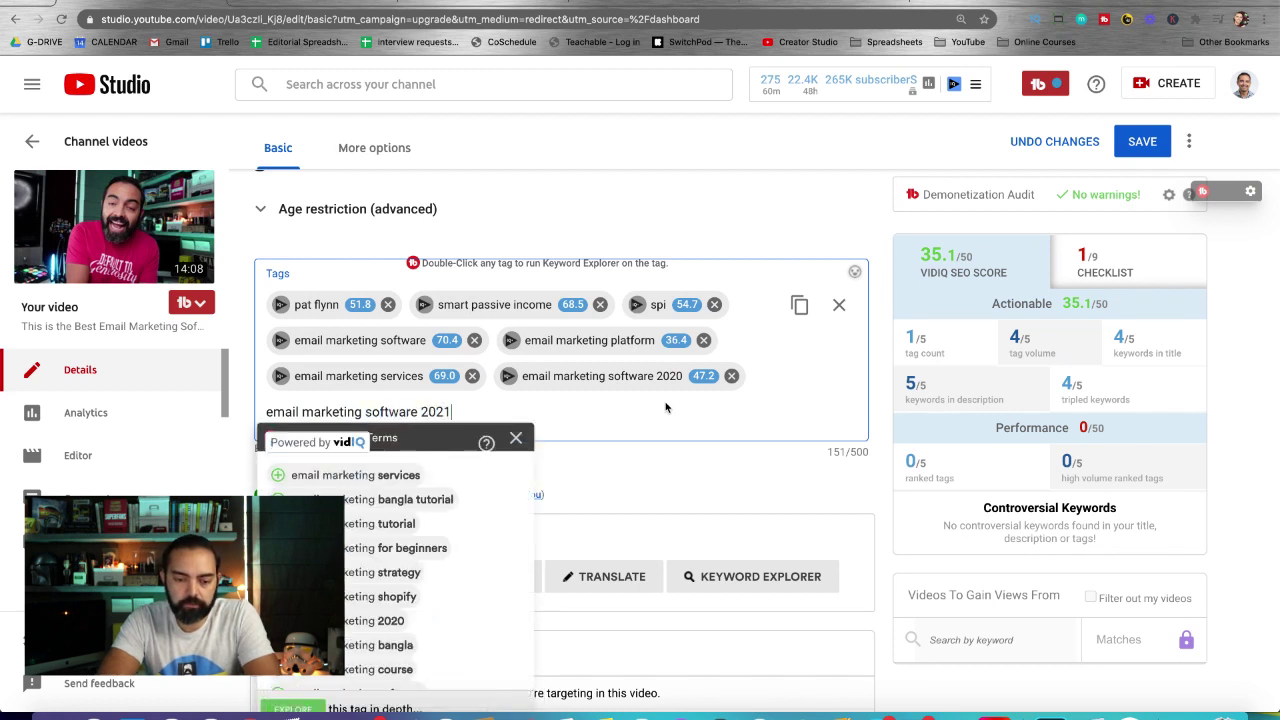
key("Return")
Step: Add the suggested tag "email marketing software reviews" to the video's tag list
type("email marketin")
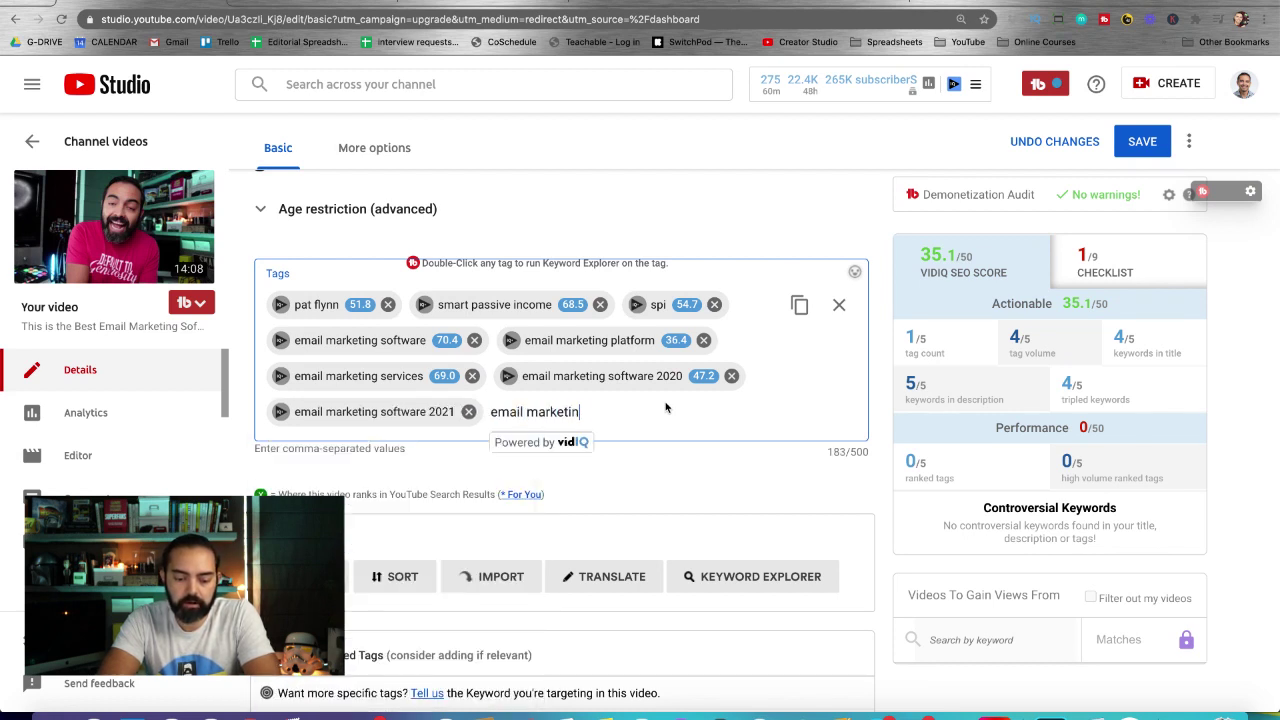
type("g software reviews")
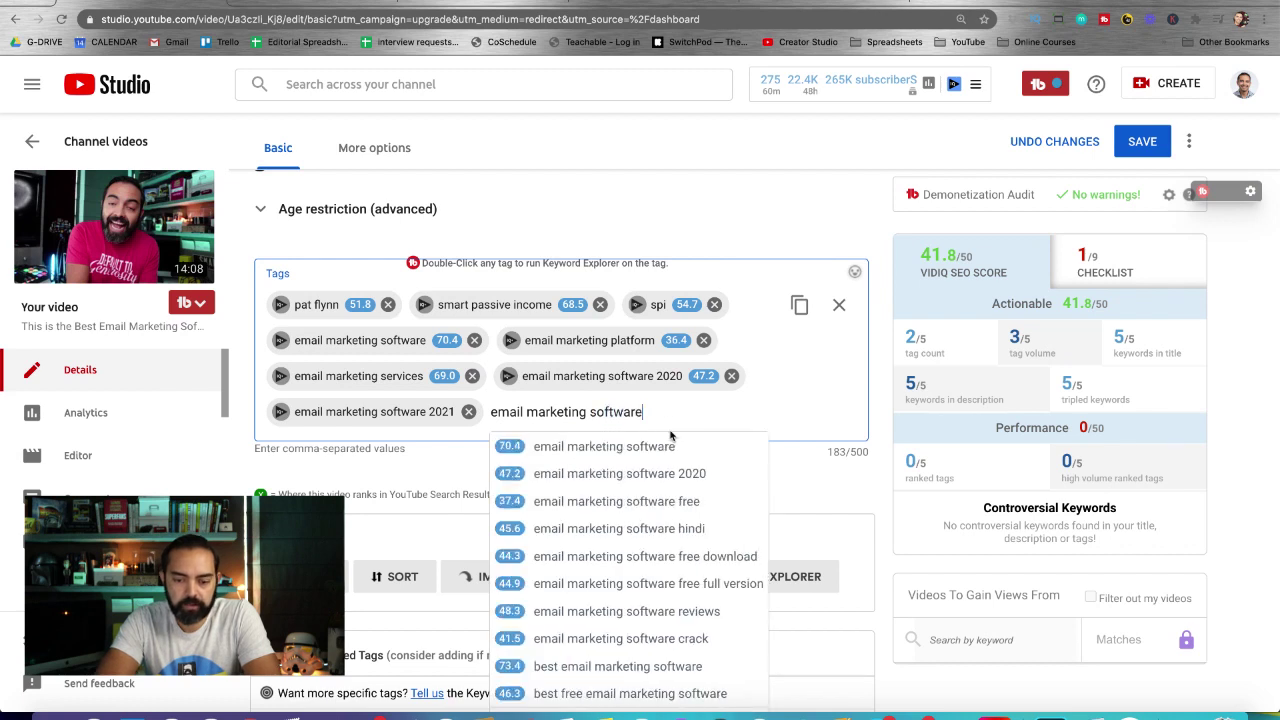
left_click(661, 610)
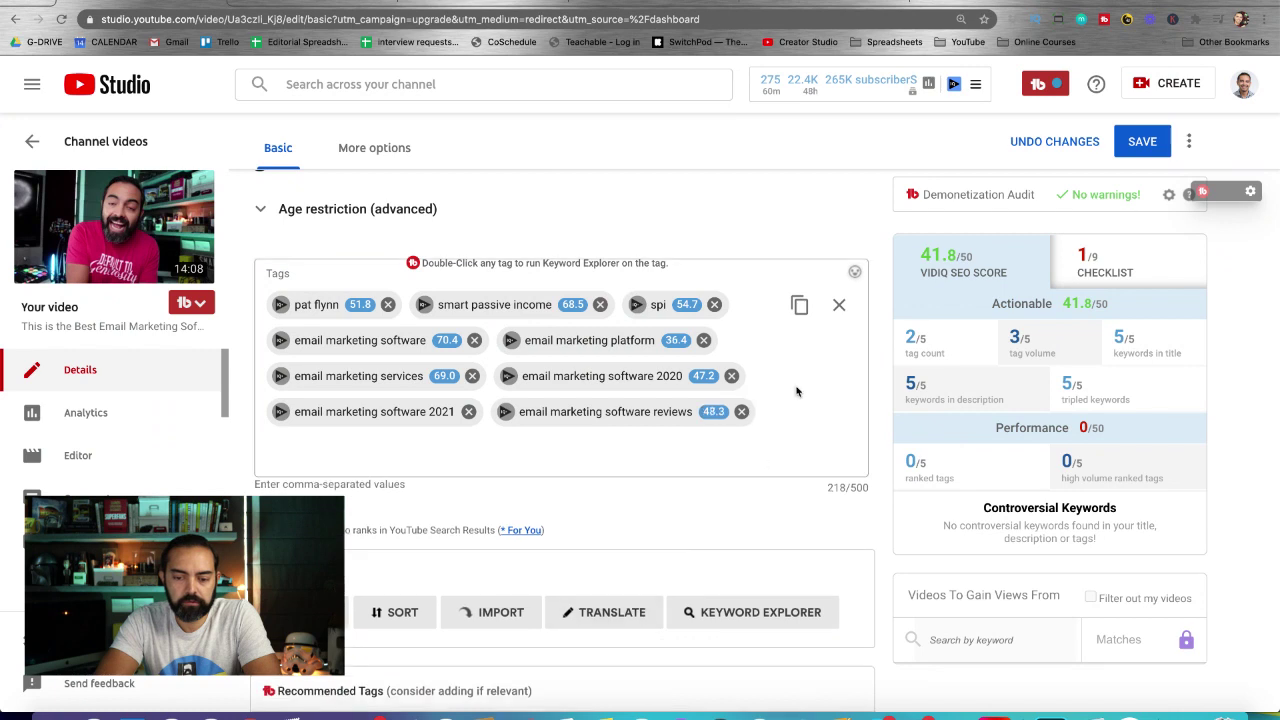
Step: Add the tag "best email marketing software" to the video
left_click(720, 445)
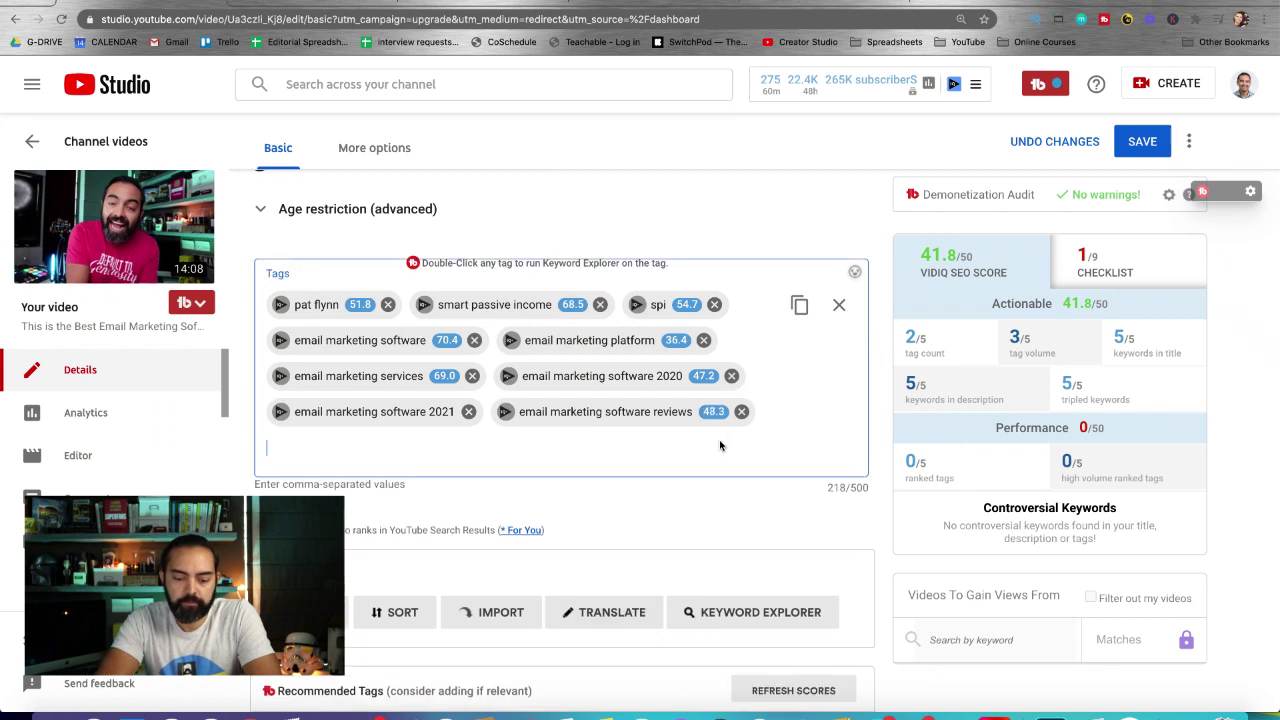
type("best email marketing")
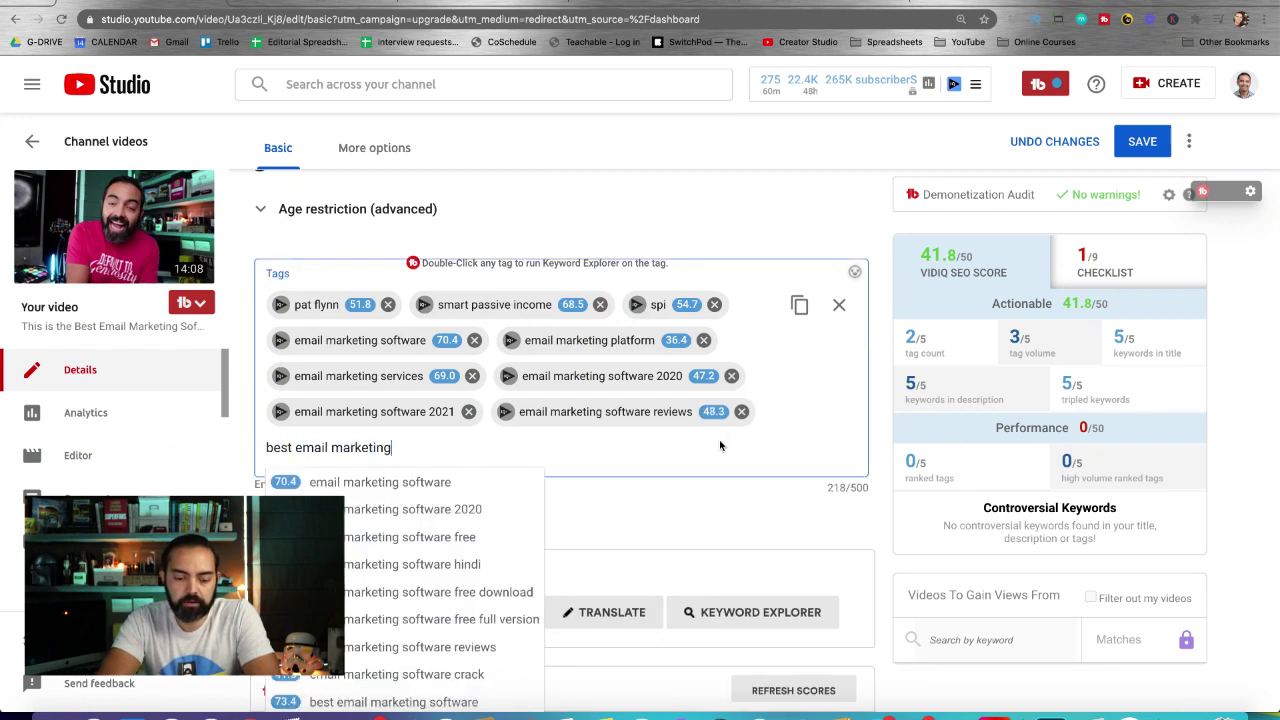
type(" software")
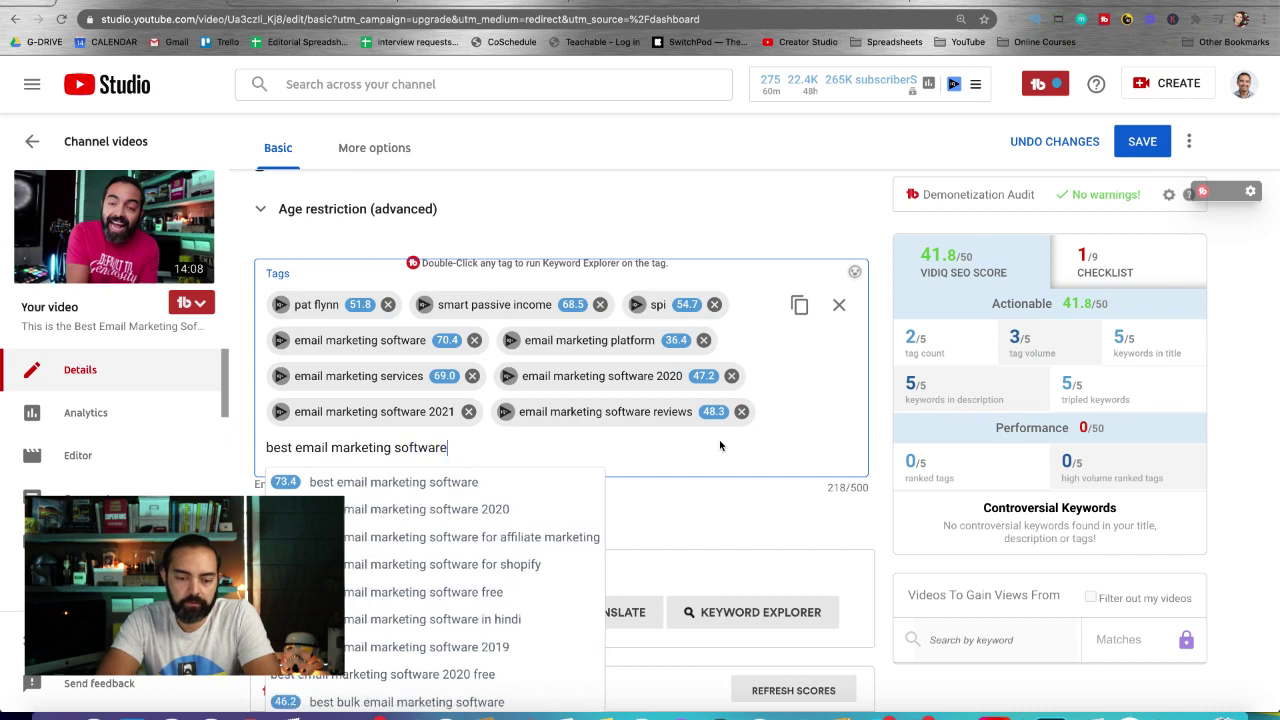
key("Return")
Step: Add the two year-specific tags "best email marketing software 2020" and "best email marketing software 2021" to the video
type("best email m")
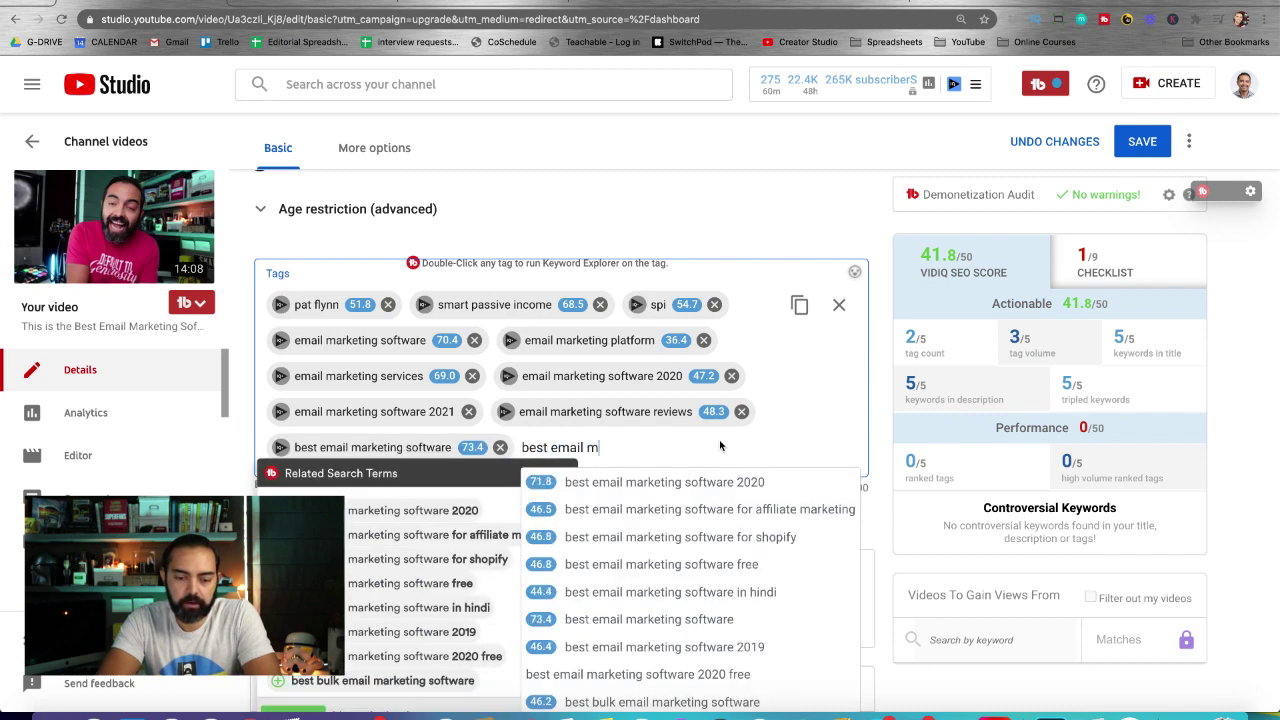
type("arketing software ")
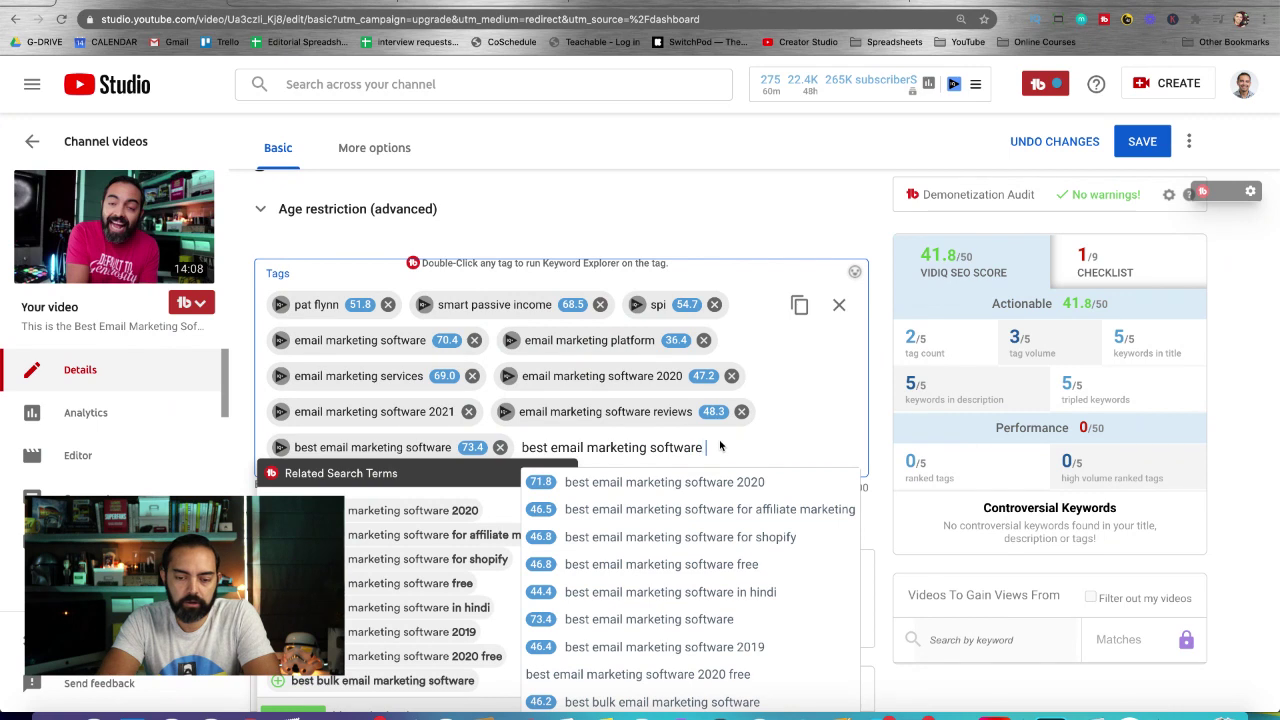
type("2020")
key("Return")
type("best email marketi")
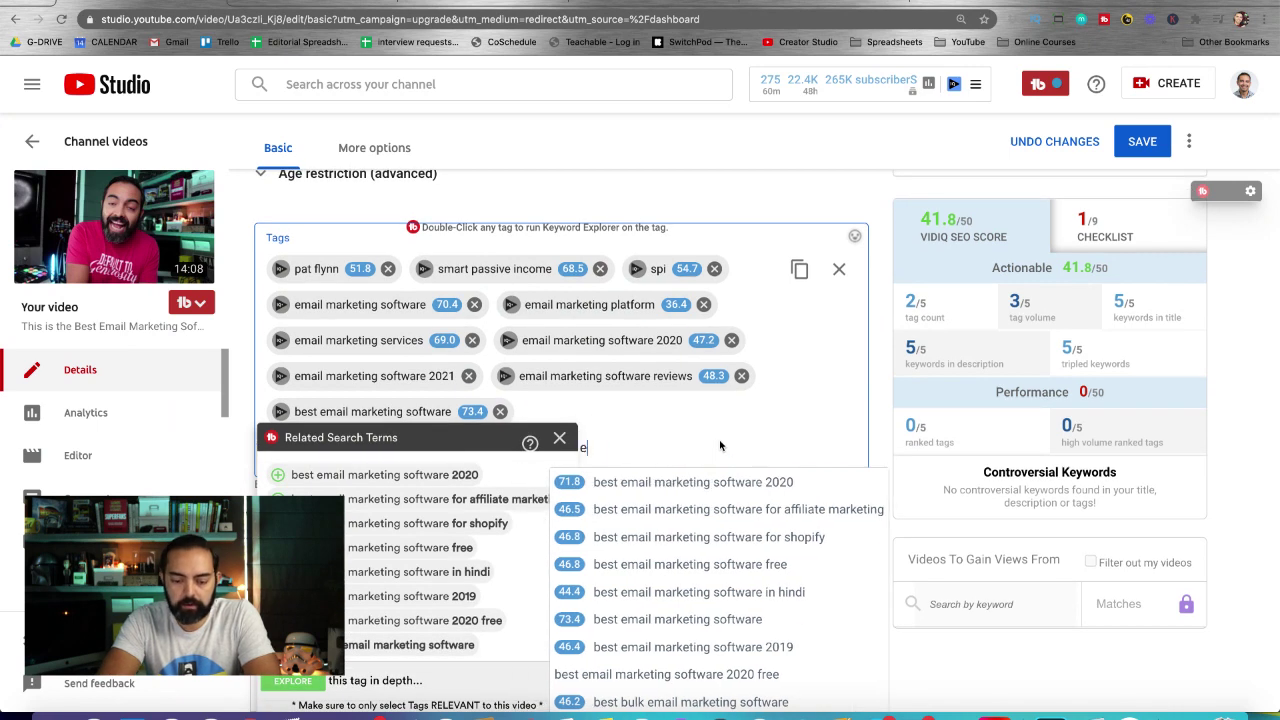
type("ng softwa")
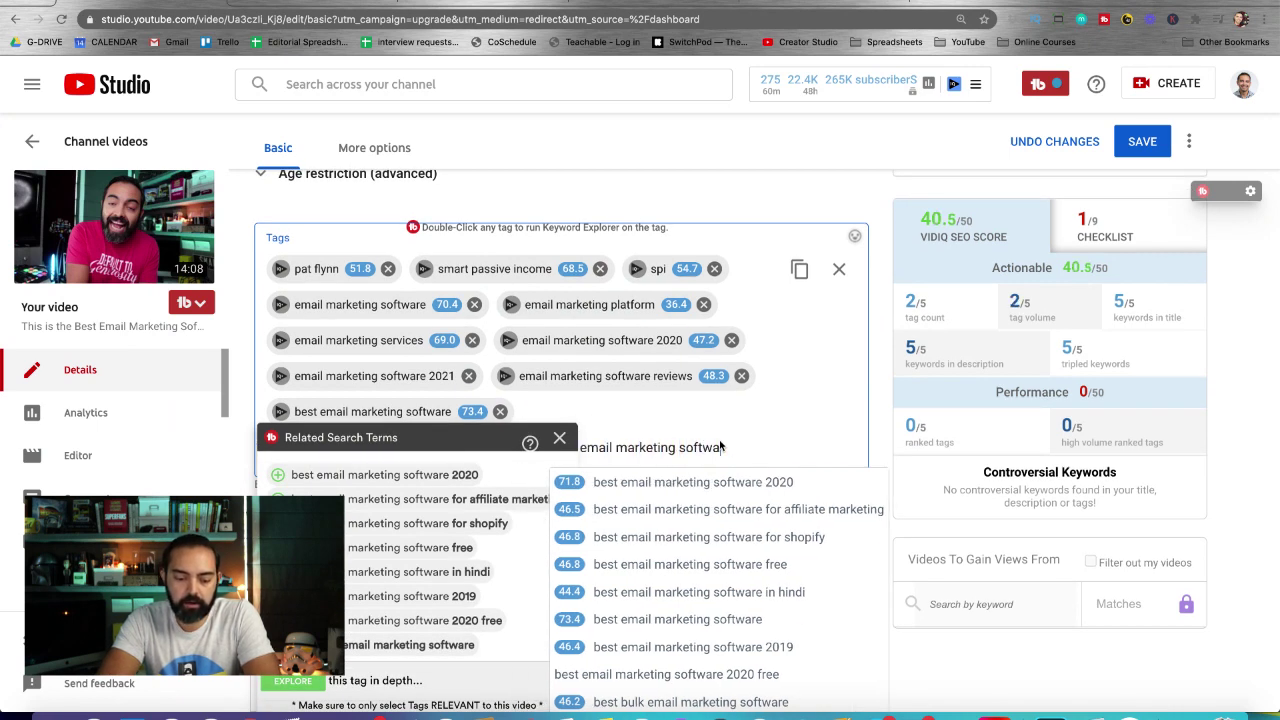
type("re 2021")
key("Return")
Step: Add "best email marketing software free" to the video's tags
type("best e")
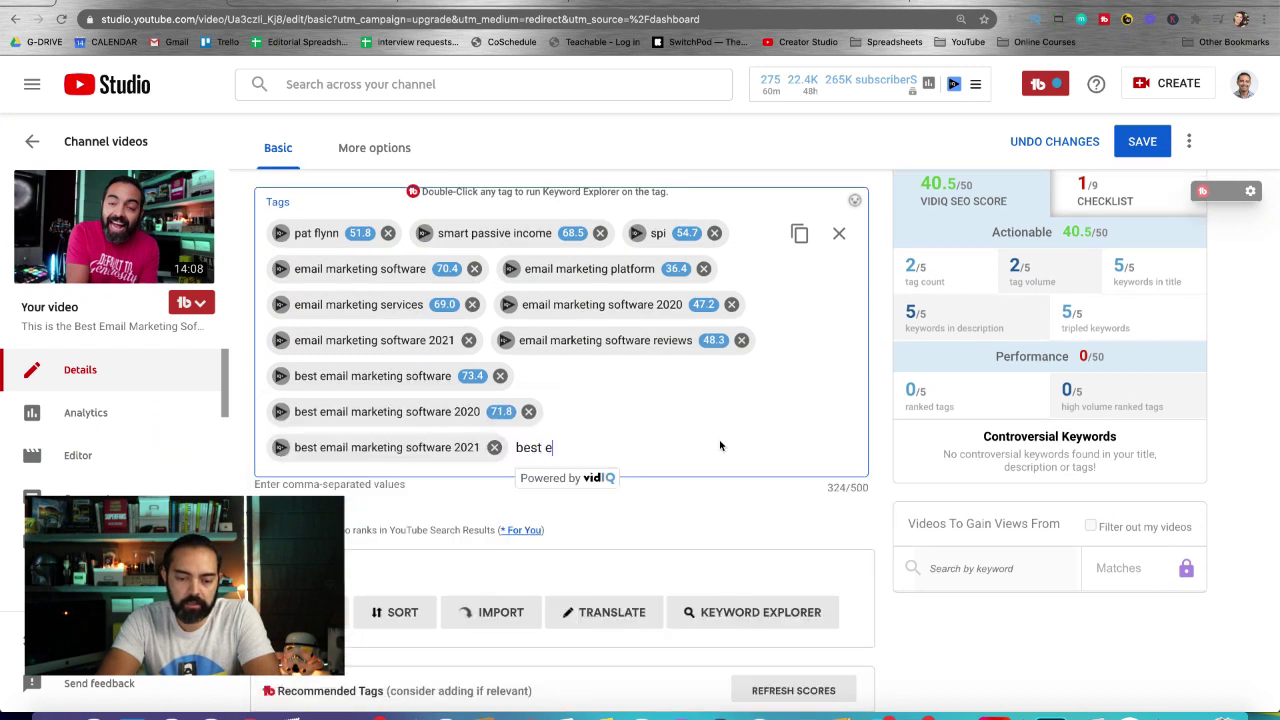
type("mail marketing softw")
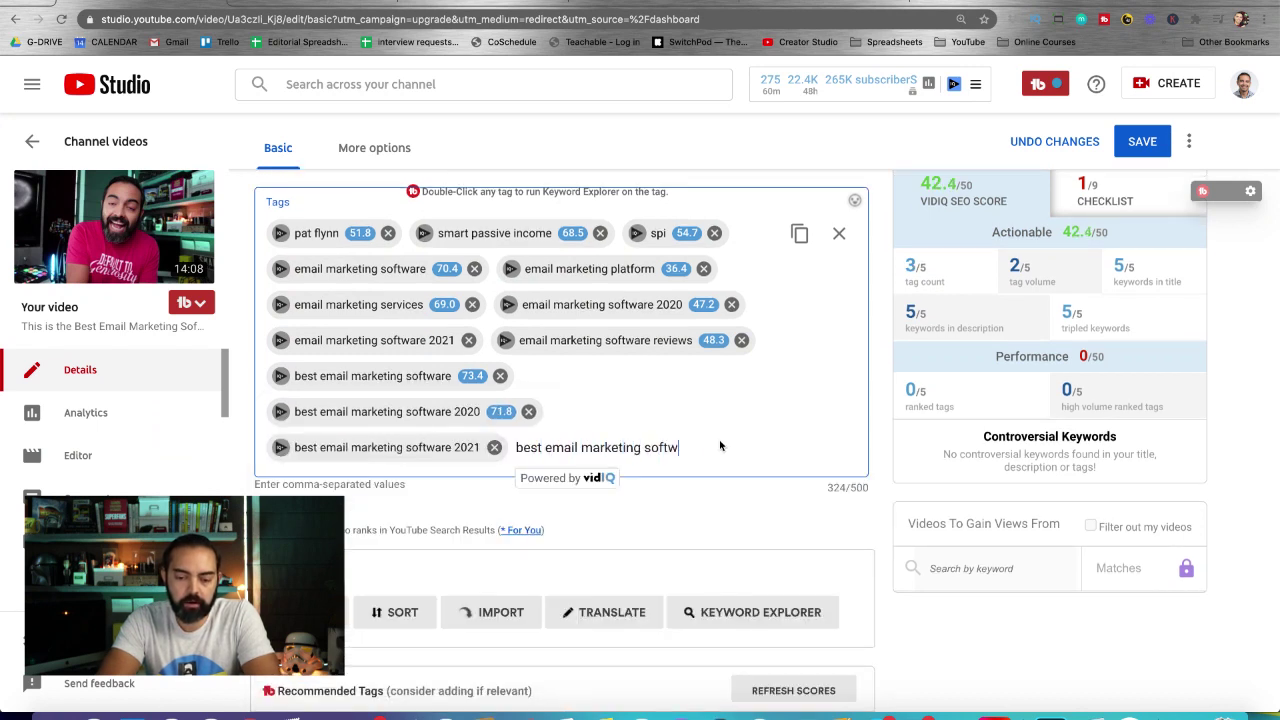
type("are ")
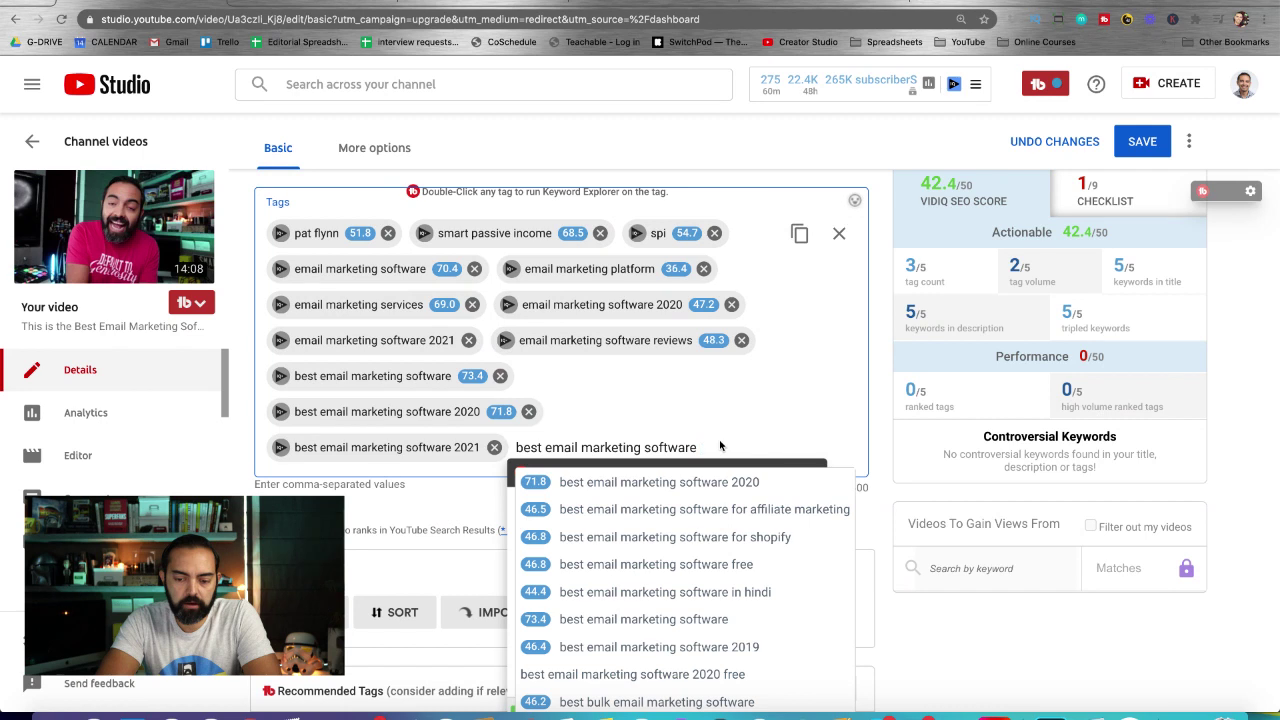
type("free")
key("Return")
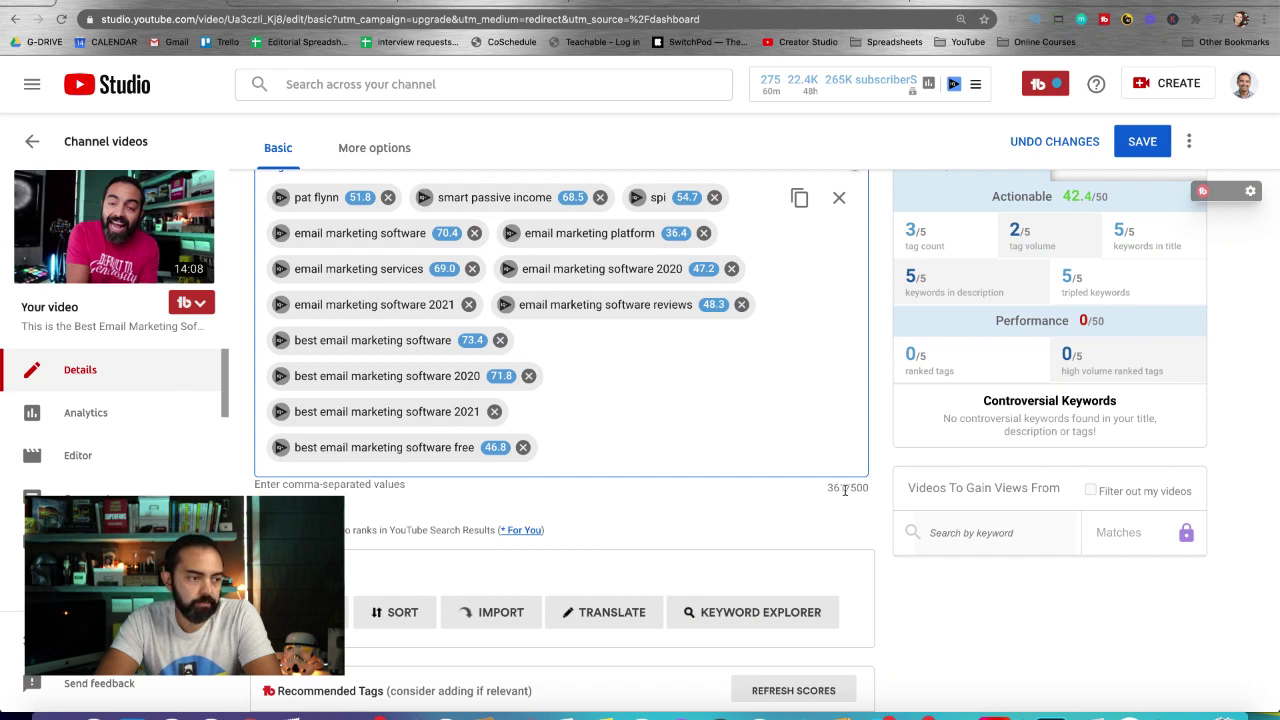
Step: Add the plural tag "email marketing platforms" to the video's tags
scroll(845, 490, "up", 3)
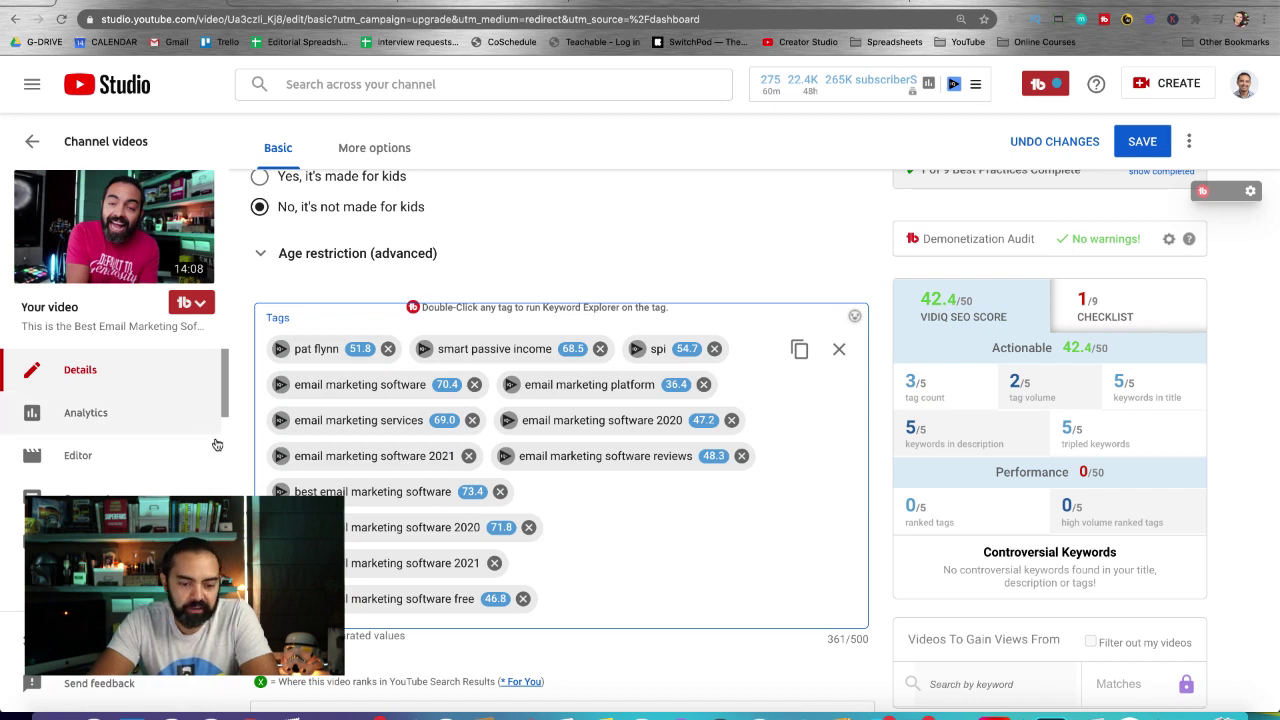
scroll(214, 420, "down", 2)
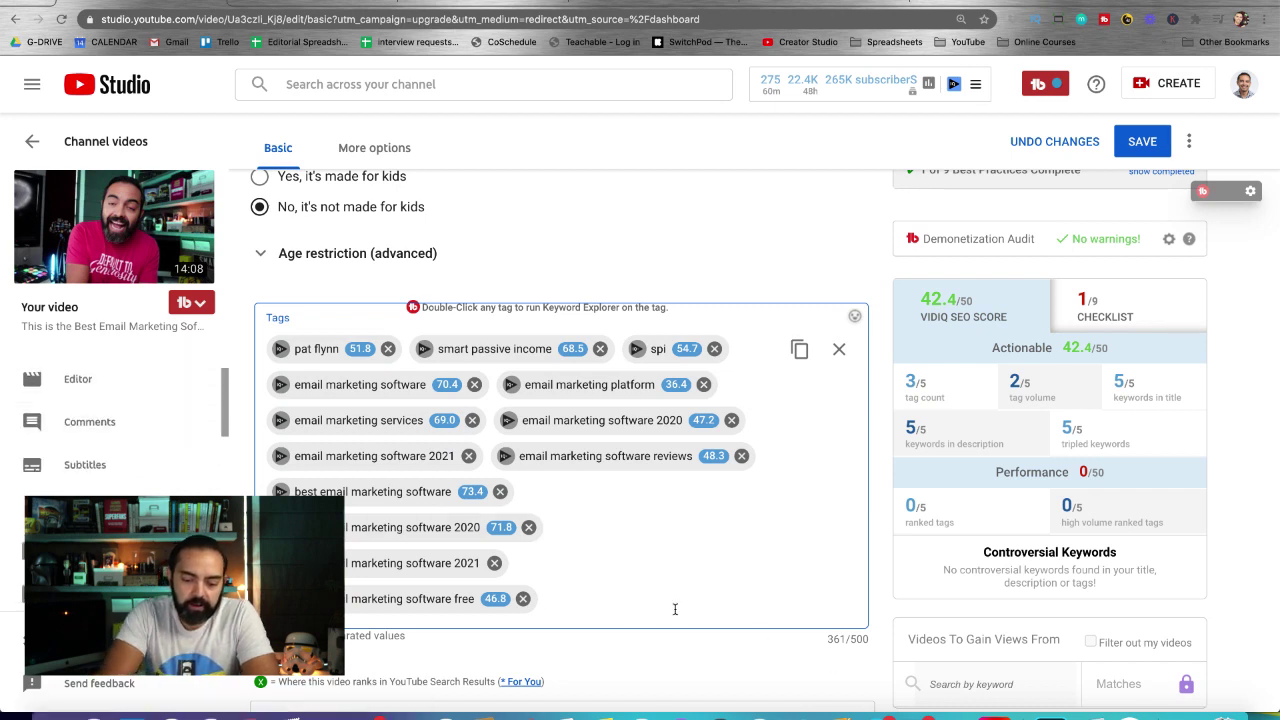
type("email mar")
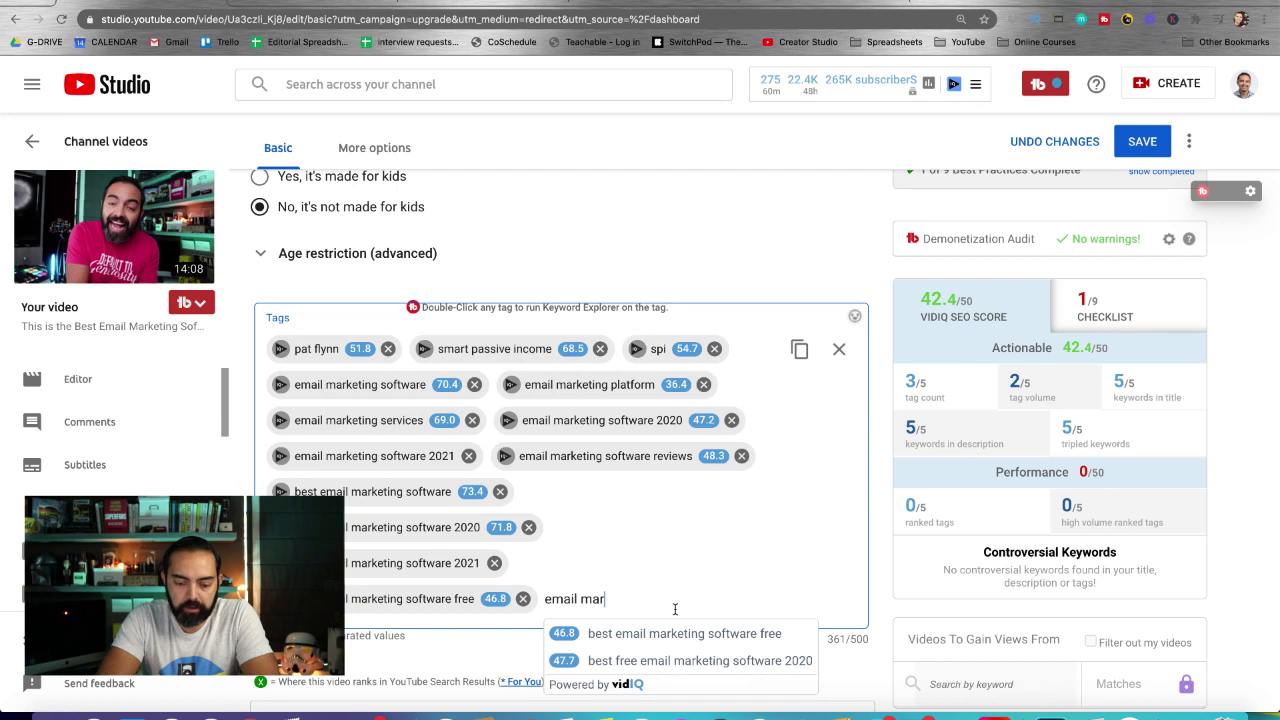
type("keting platforms")
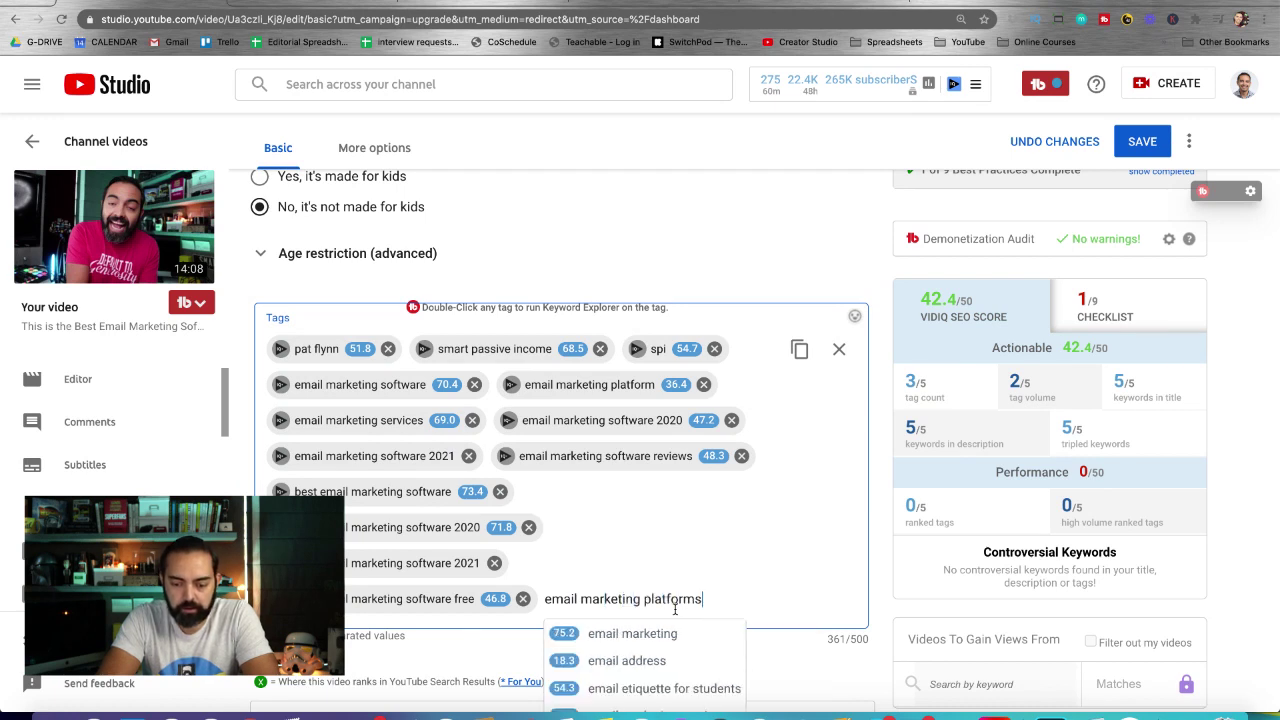
key("Return")
Step: Add the tags "best email marketing platforms" and "best email marketing platform 2021" to the video
type("best e")
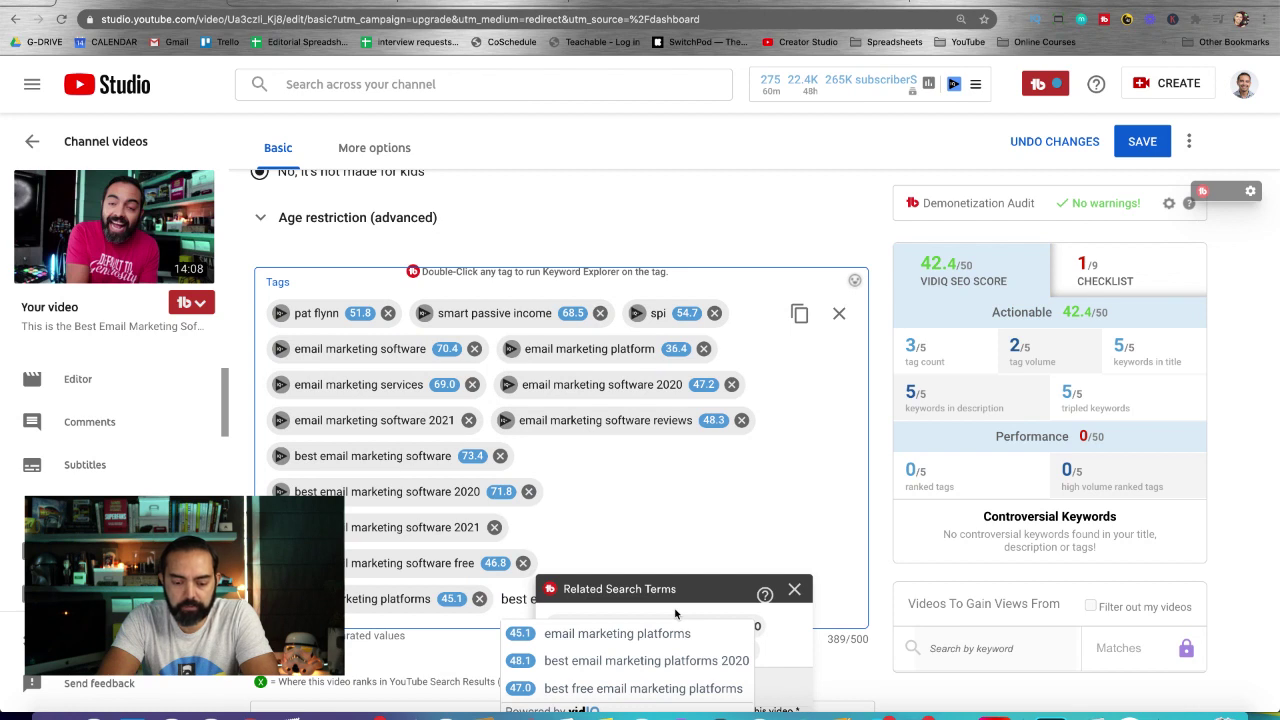
key("Return")
type("arket")
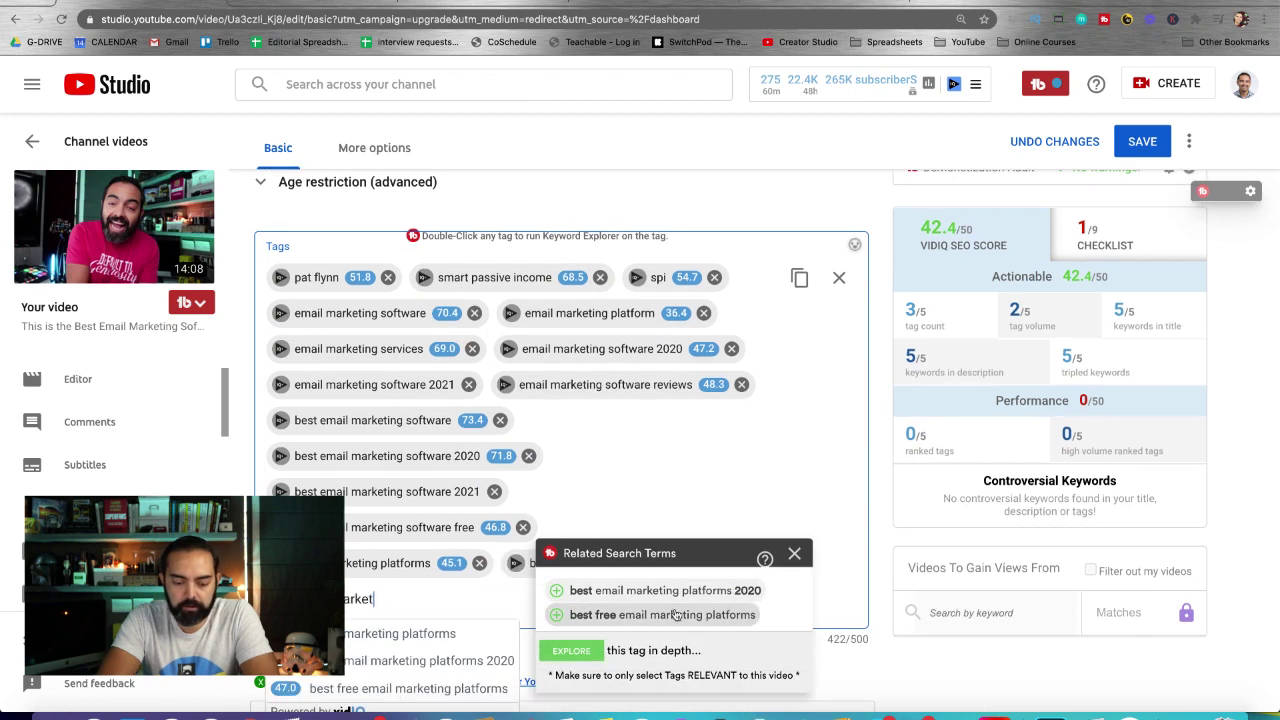
type("ing platform")
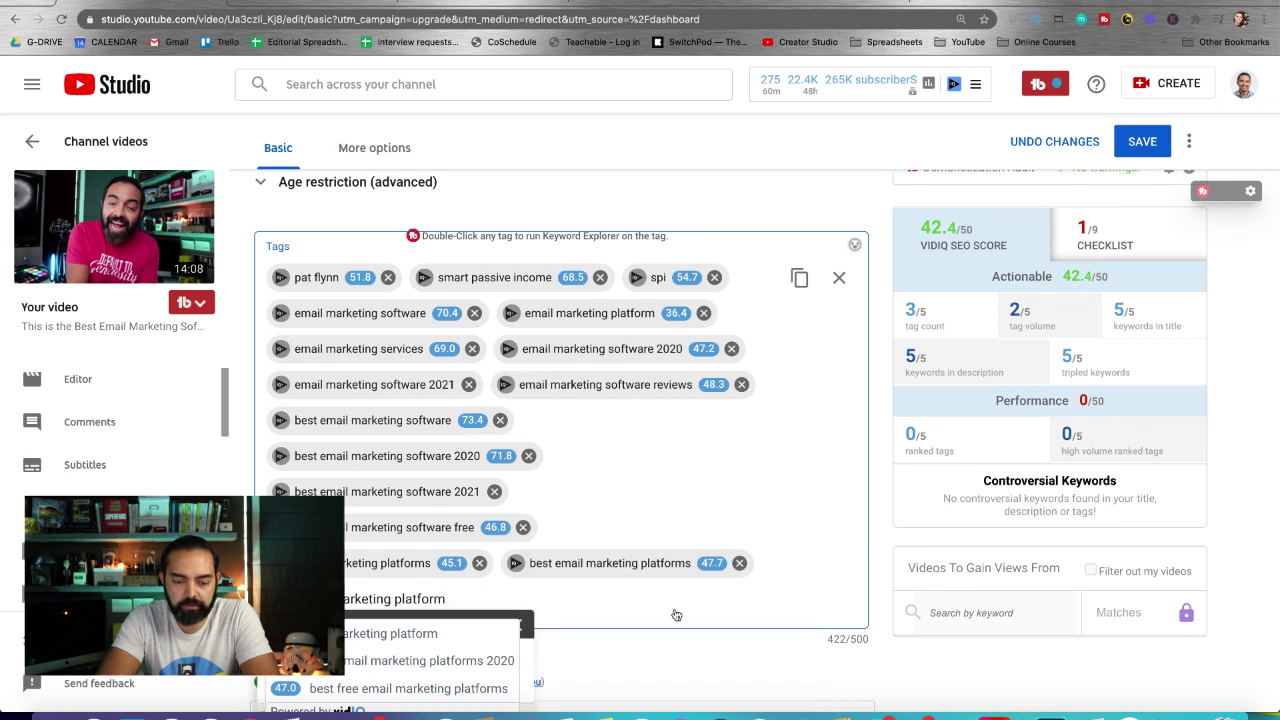
type(" 20201")
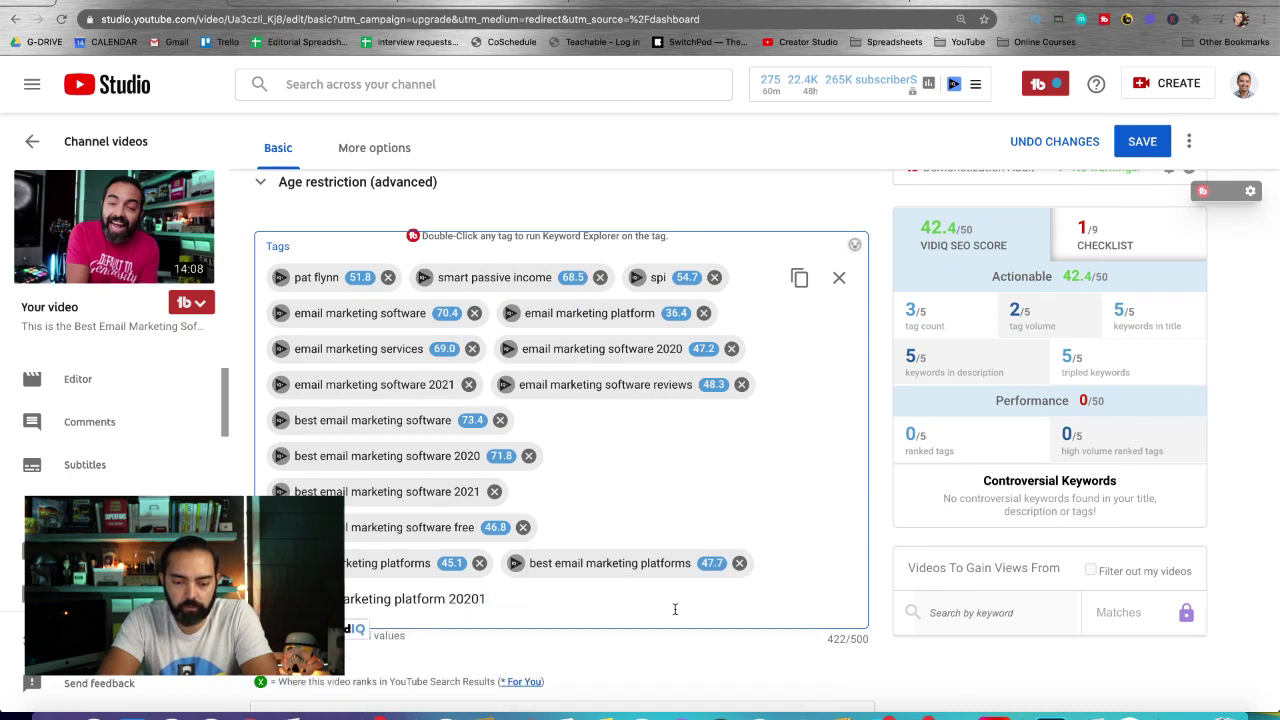
key("BackSpace")
key("BackSpace")
type("1")
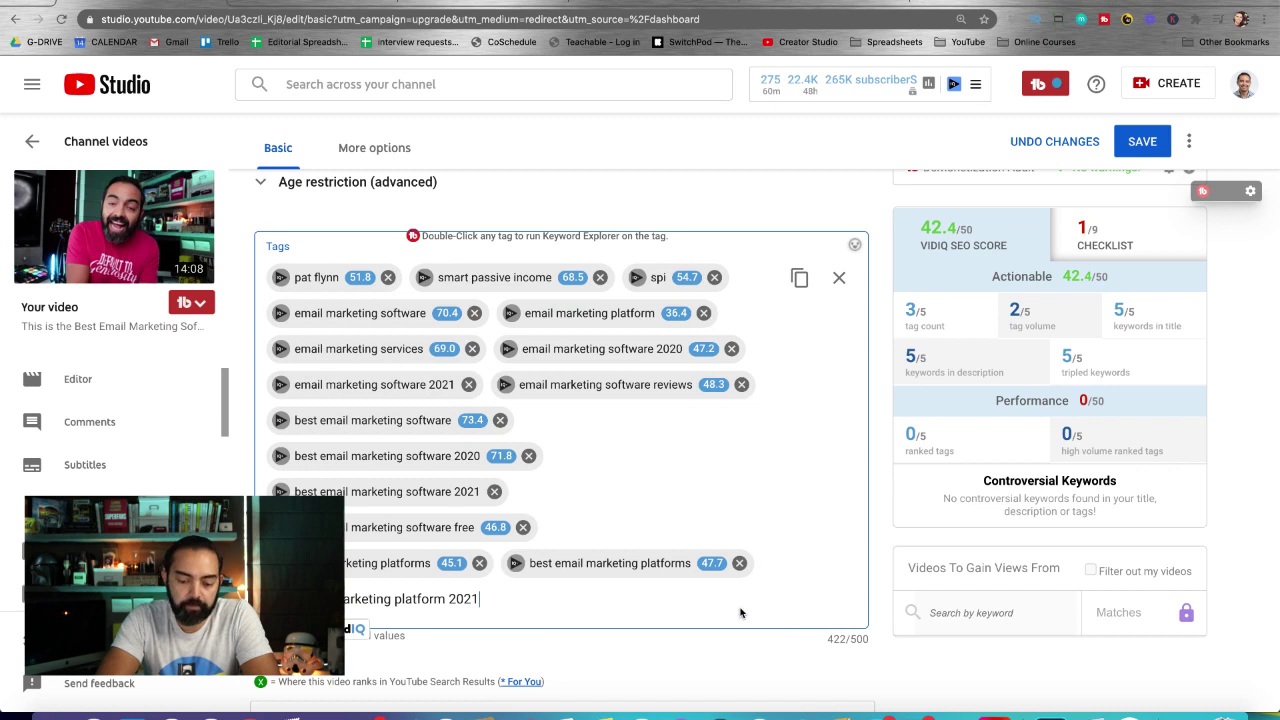
key("Return")
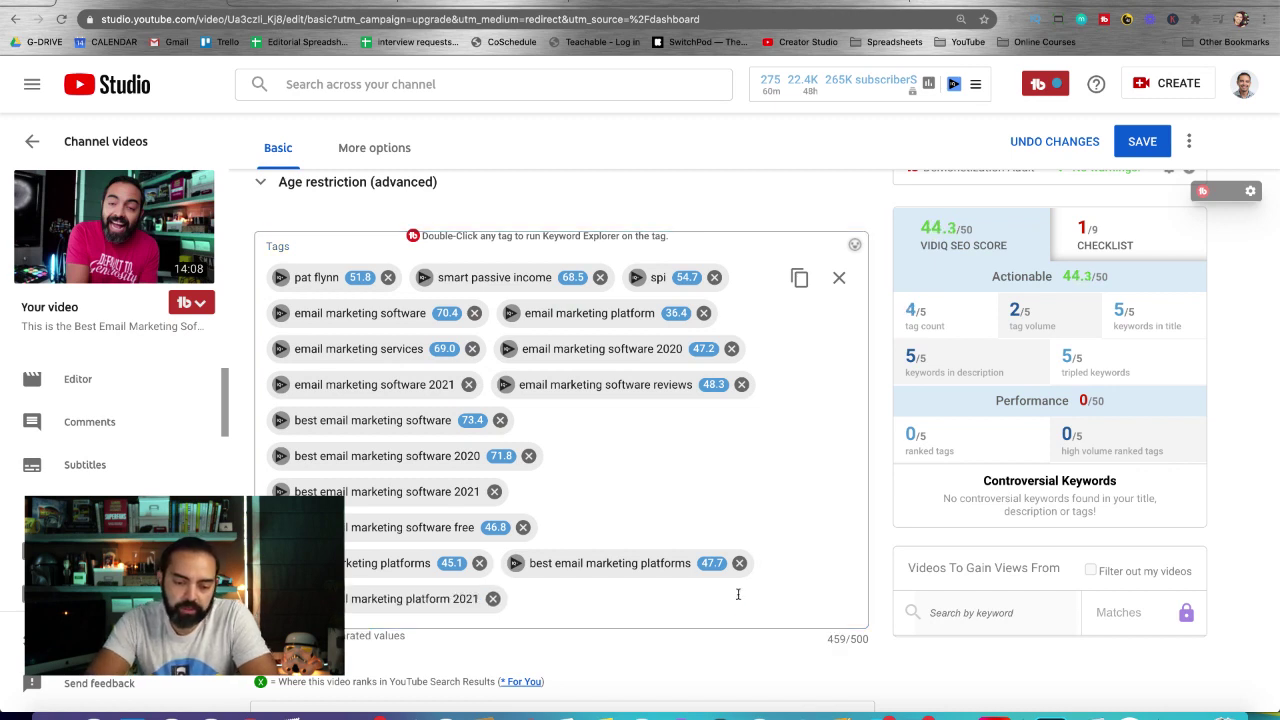
Step: Add the suggested tag "convertkit" to the end of the video's tag list
scroll(737, 600, "down", 1)
scroll(777, 506, "up", 2)
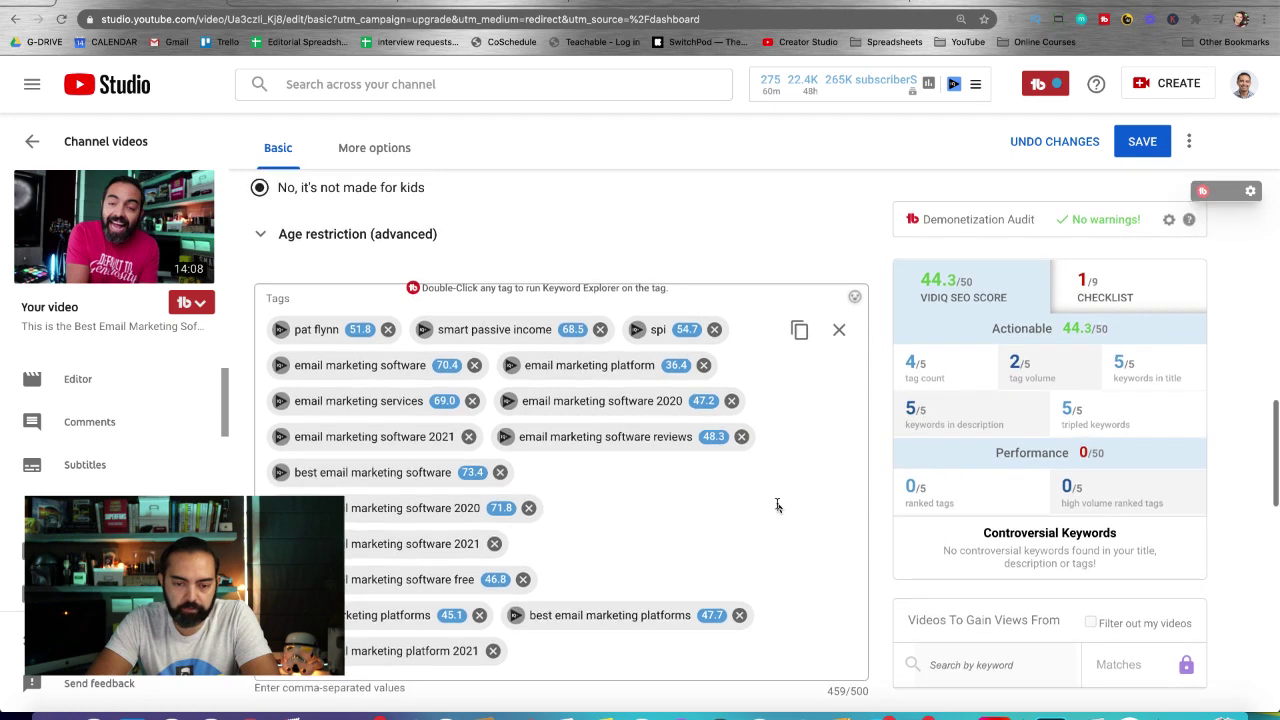
scroll(777, 506, "down", 1)
left_click(660, 597)
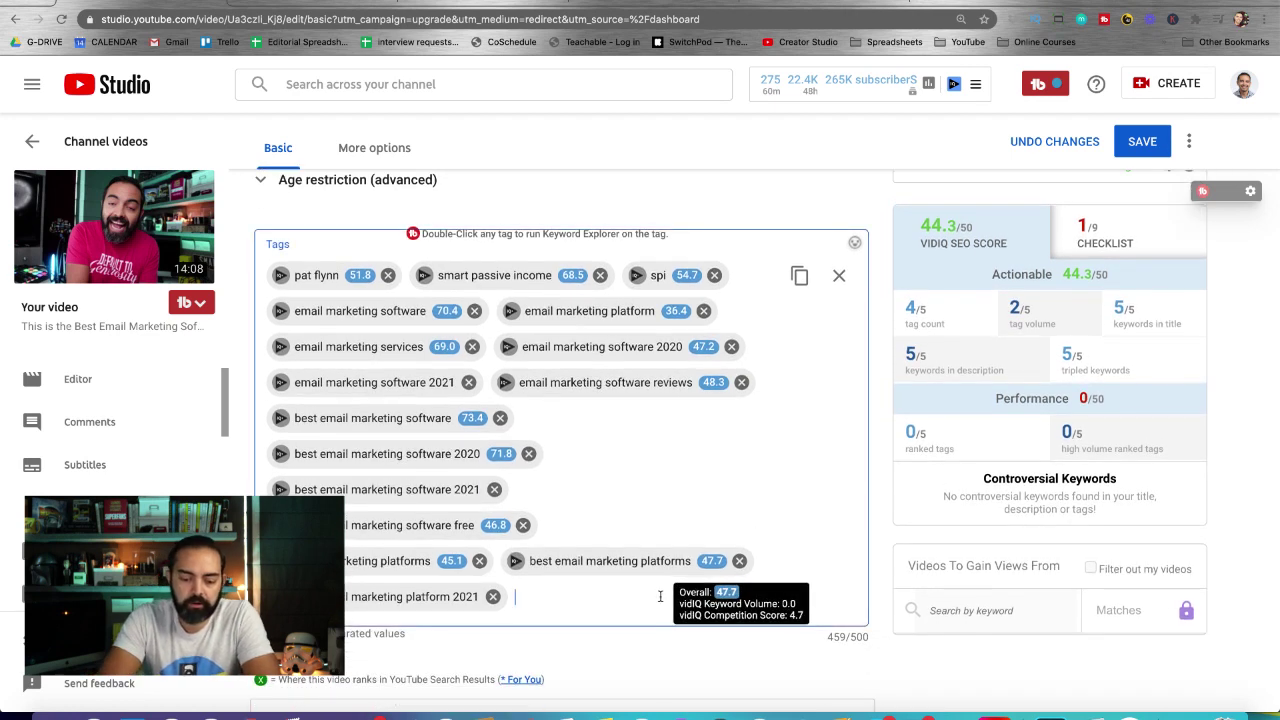
type("convertkit")
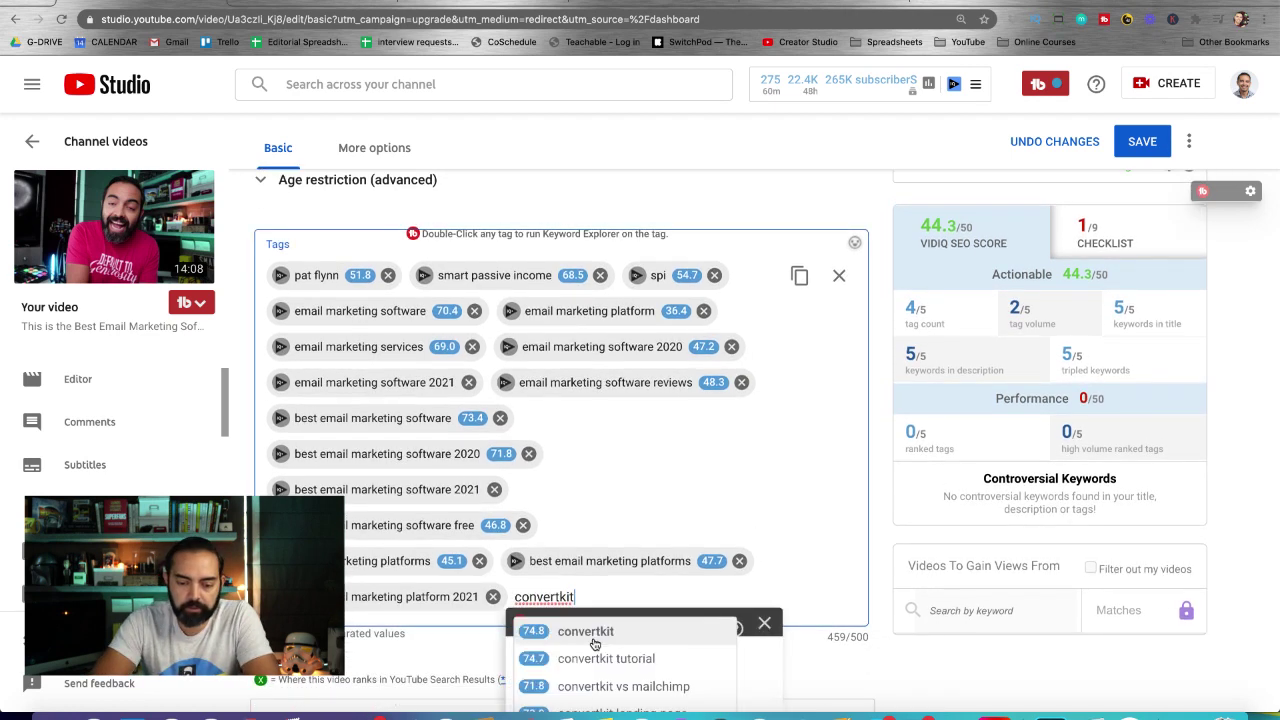
left_click(601, 631)
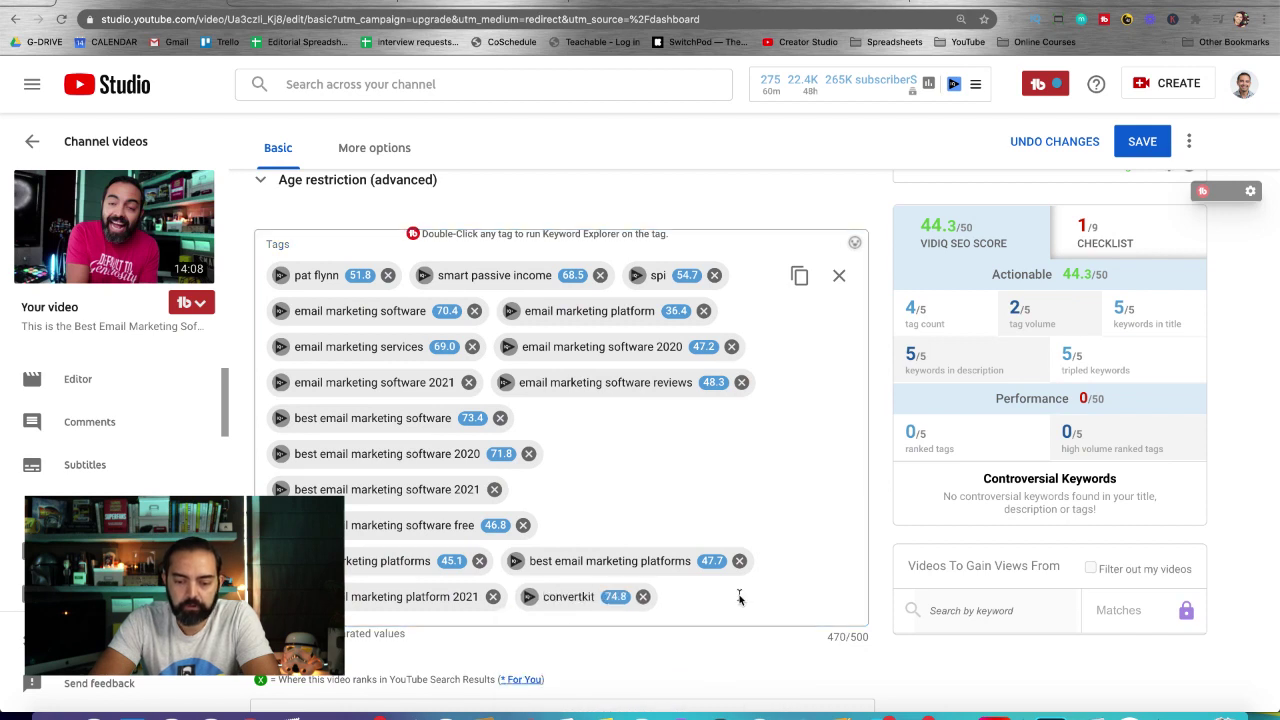
Step: Review the video's description, thumbnail, tags, SEO score, best-practice checklist and recommended tags on the details page
scroll(740, 596, "up", 4)
scroll(740, 597, "up", 6)
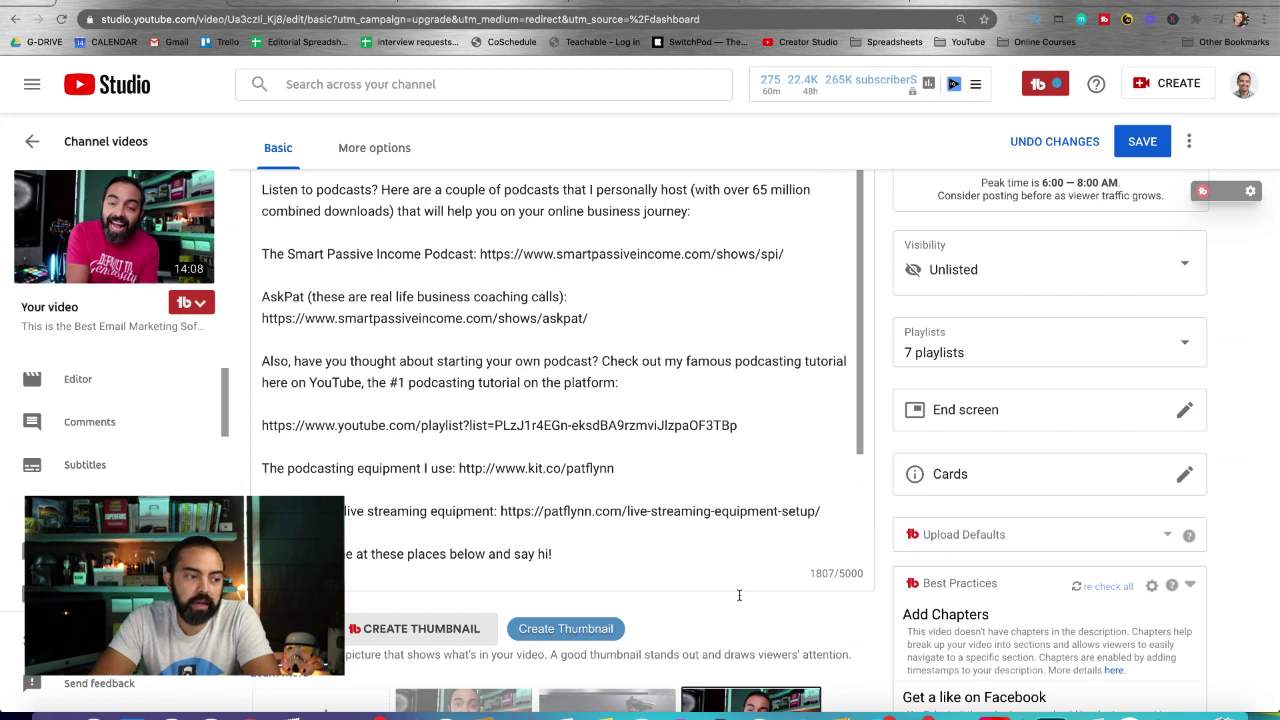
scroll(739, 595, "down", 6)
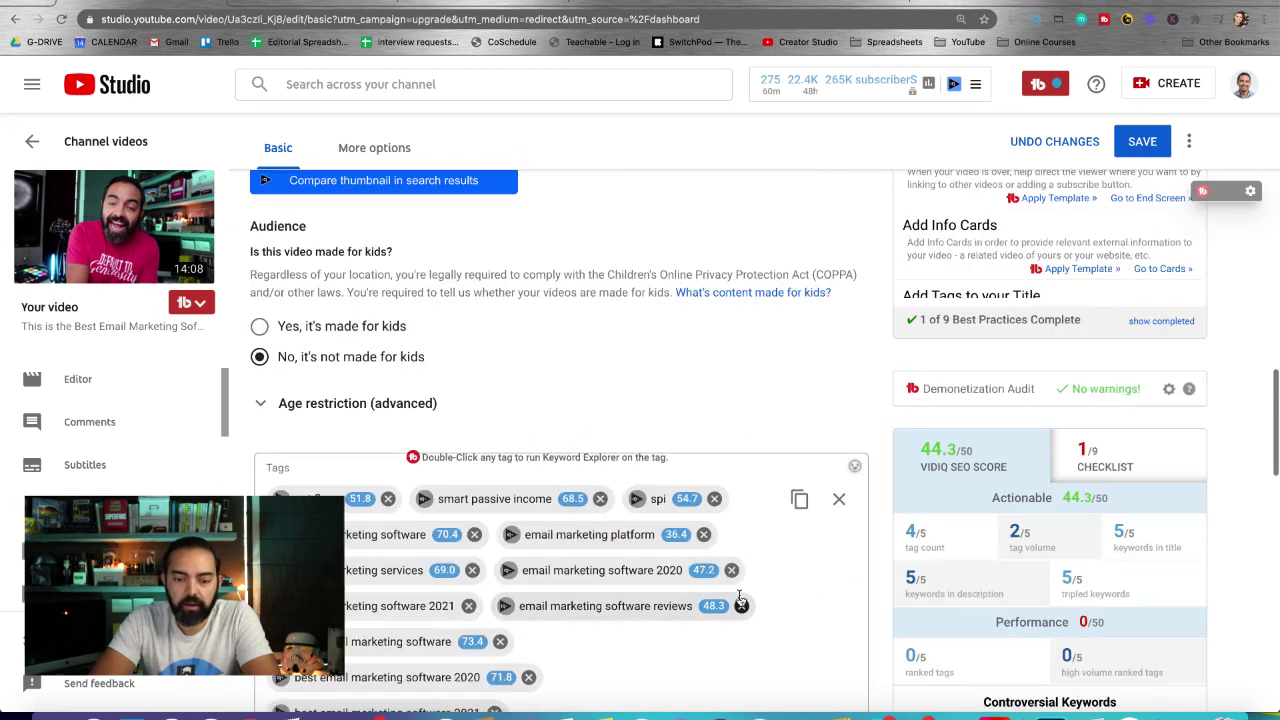
scroll(740, 600, "up", 1)
scroll(740, 600, "up", 1)
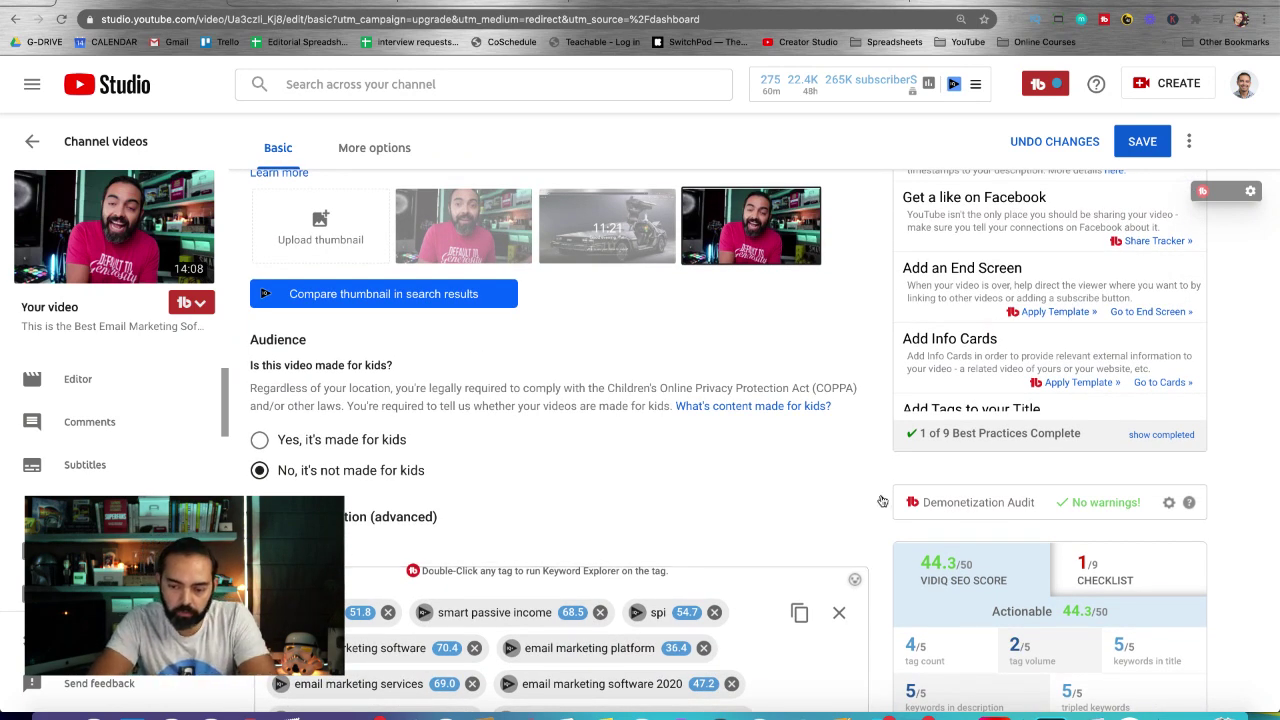
scroll(882, 501, "down", 3)
scroll(881, 500, "down", 3)
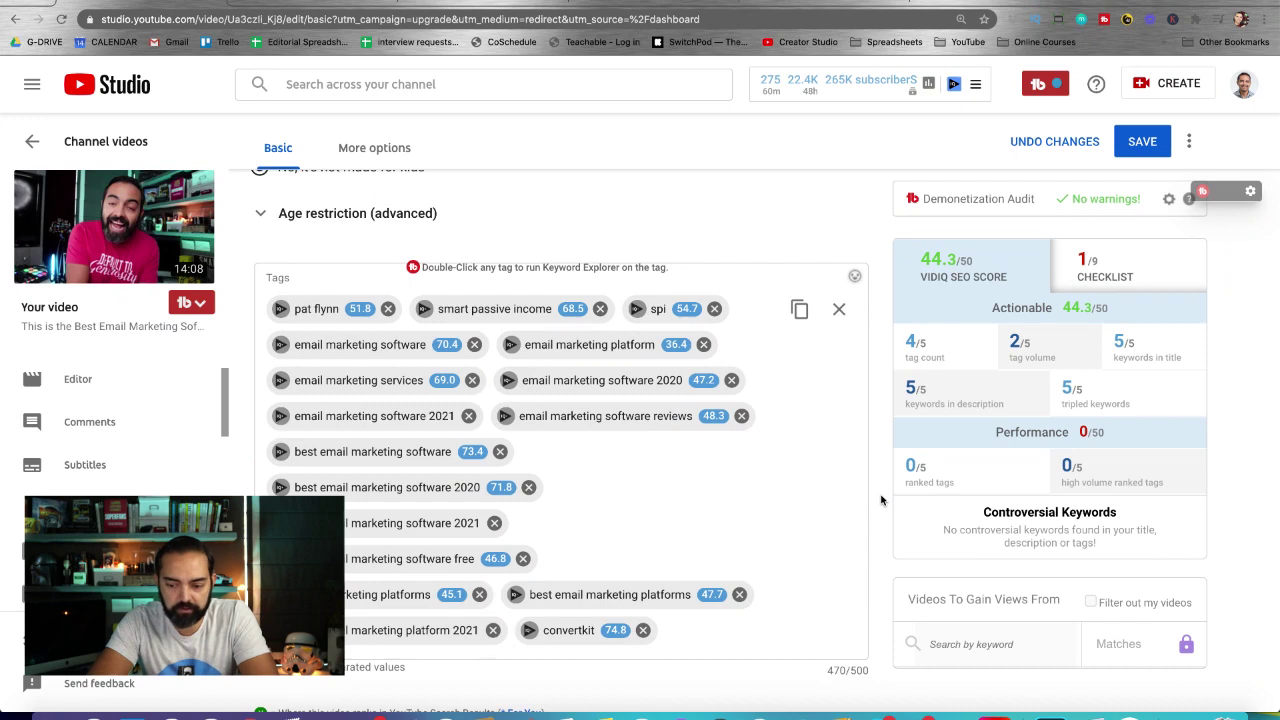
scroll(881, 500, "up", 3)
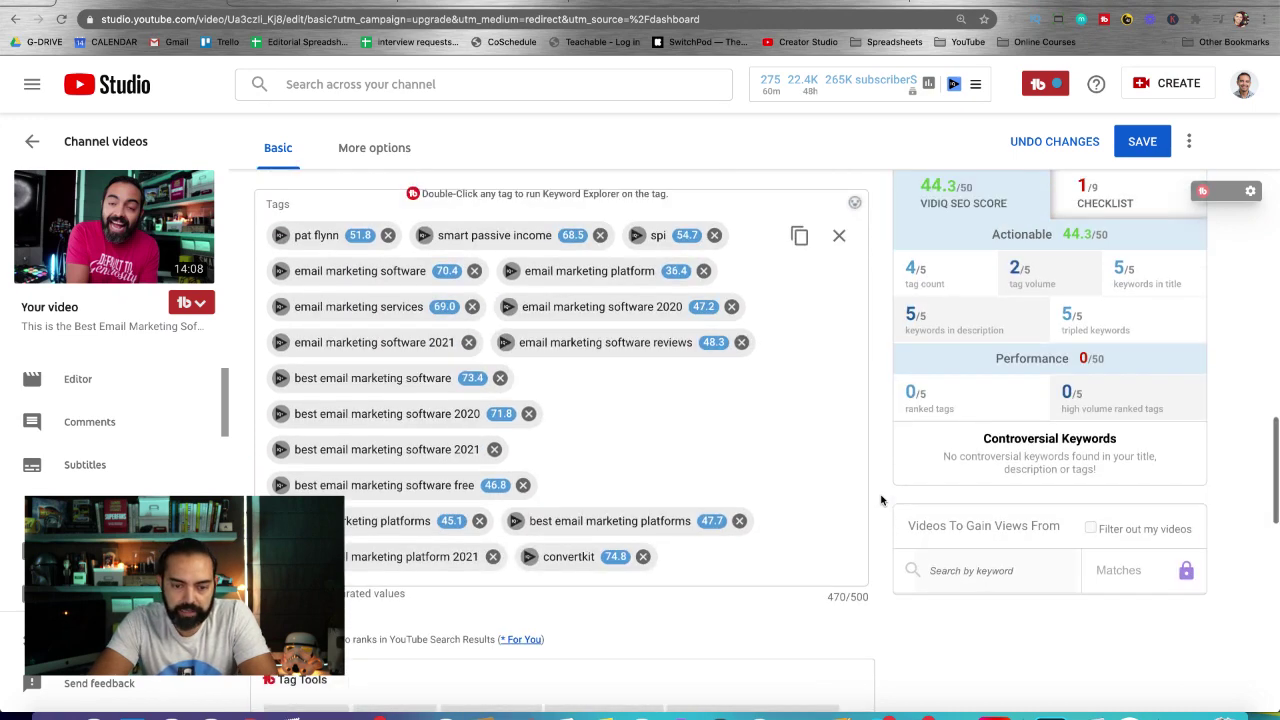
scroll(881, 500, "up", 10)
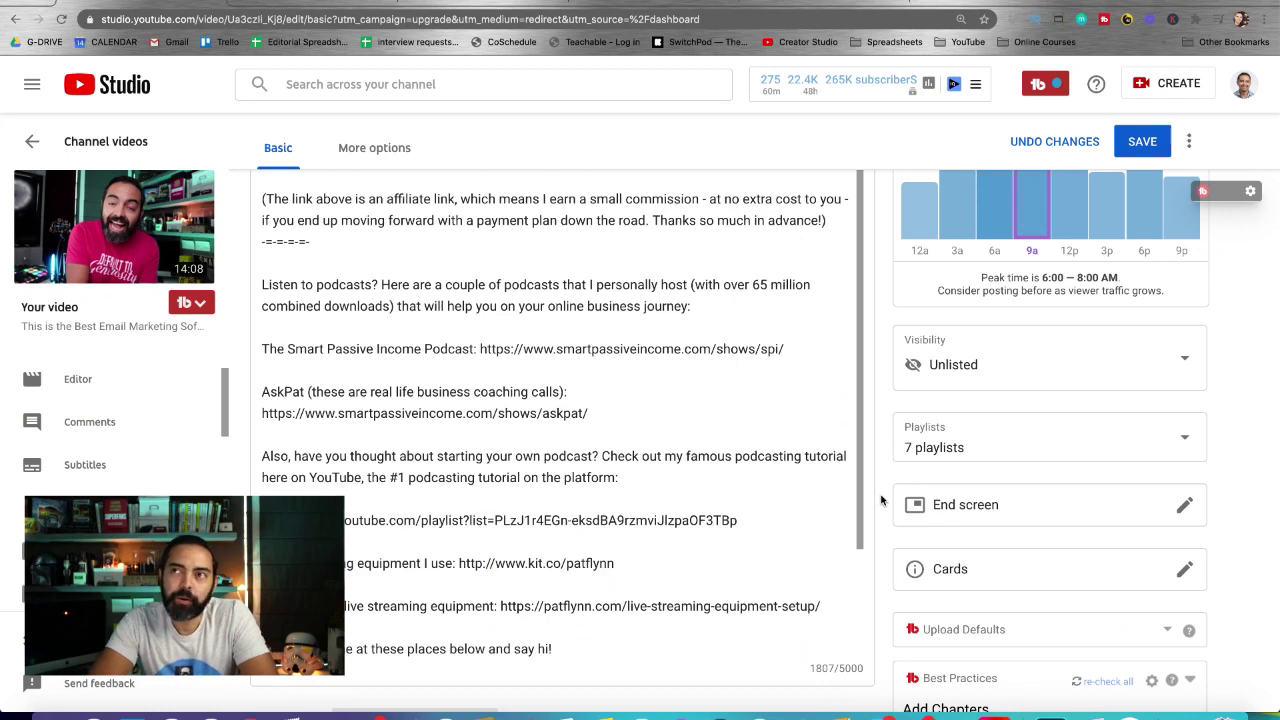
scroll(881, 500, "down", 2)
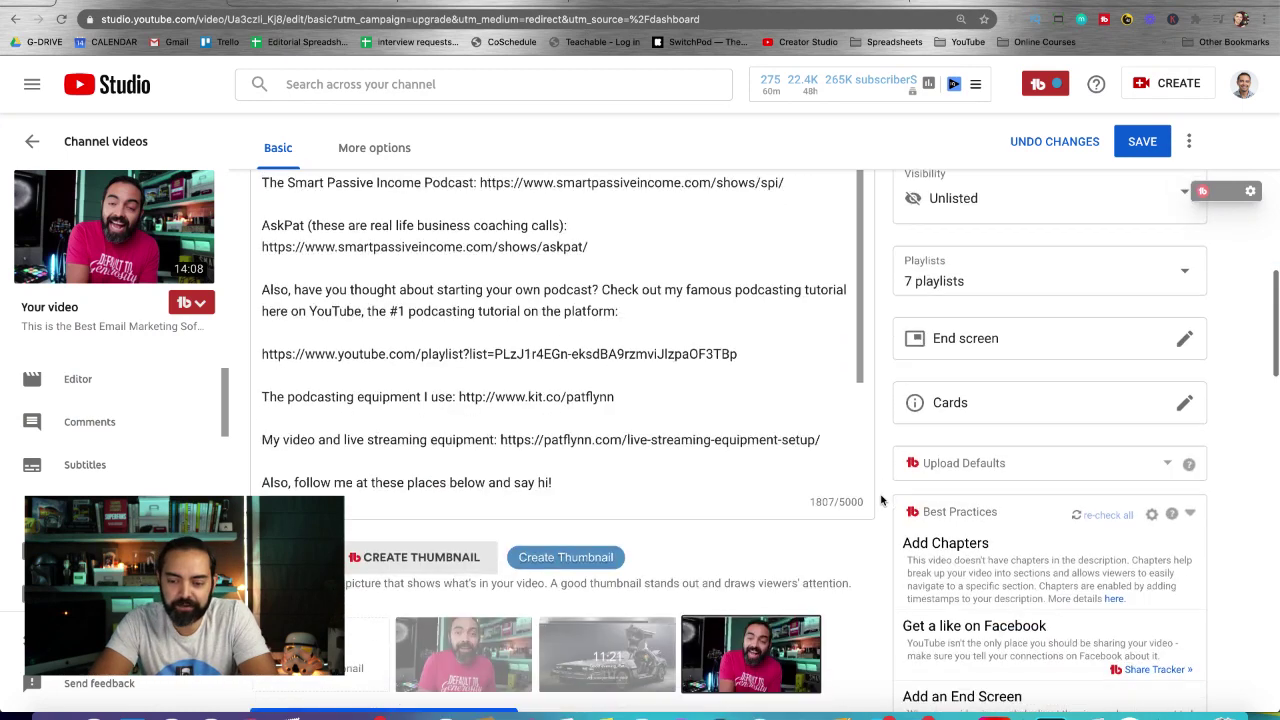
scroll(881, 500, "down", 15)
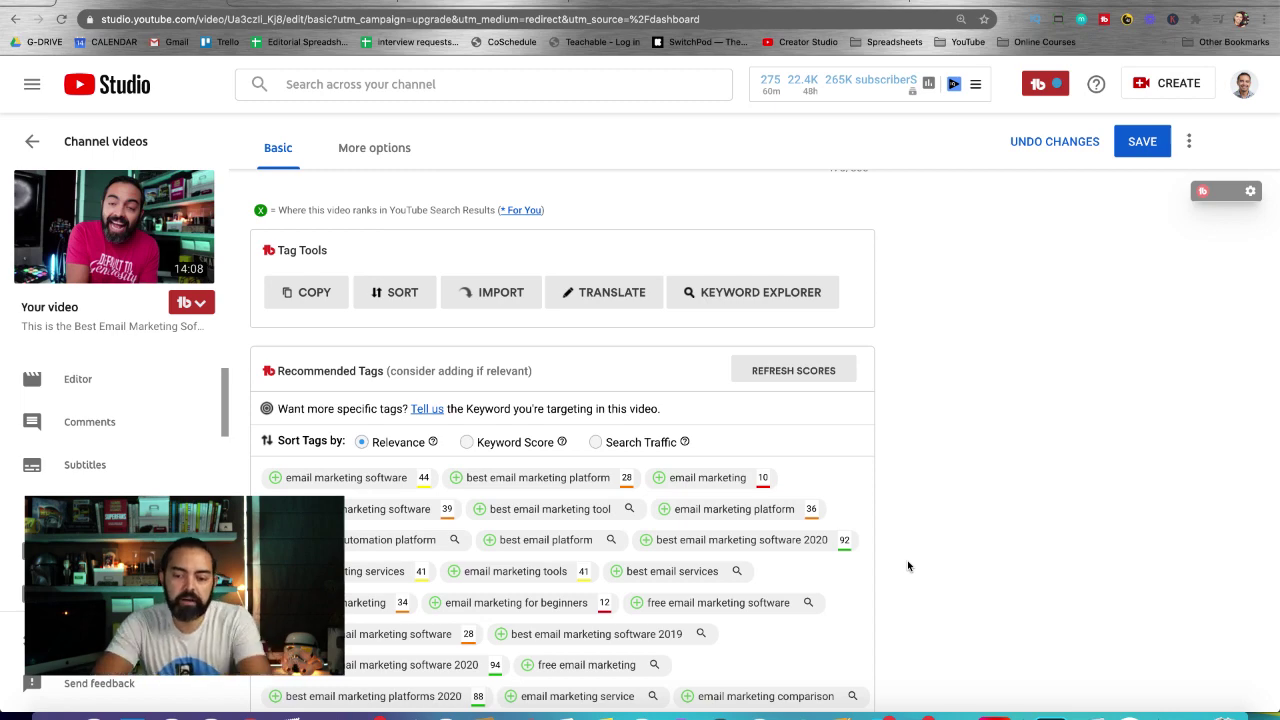
Step: Below the affiliate disclaimer in the description, add a line with an email marketing software hashtag and "#emailmarketing"
scroll(907, 566, "up", 15)
scroll(907, 566, "up", 10)
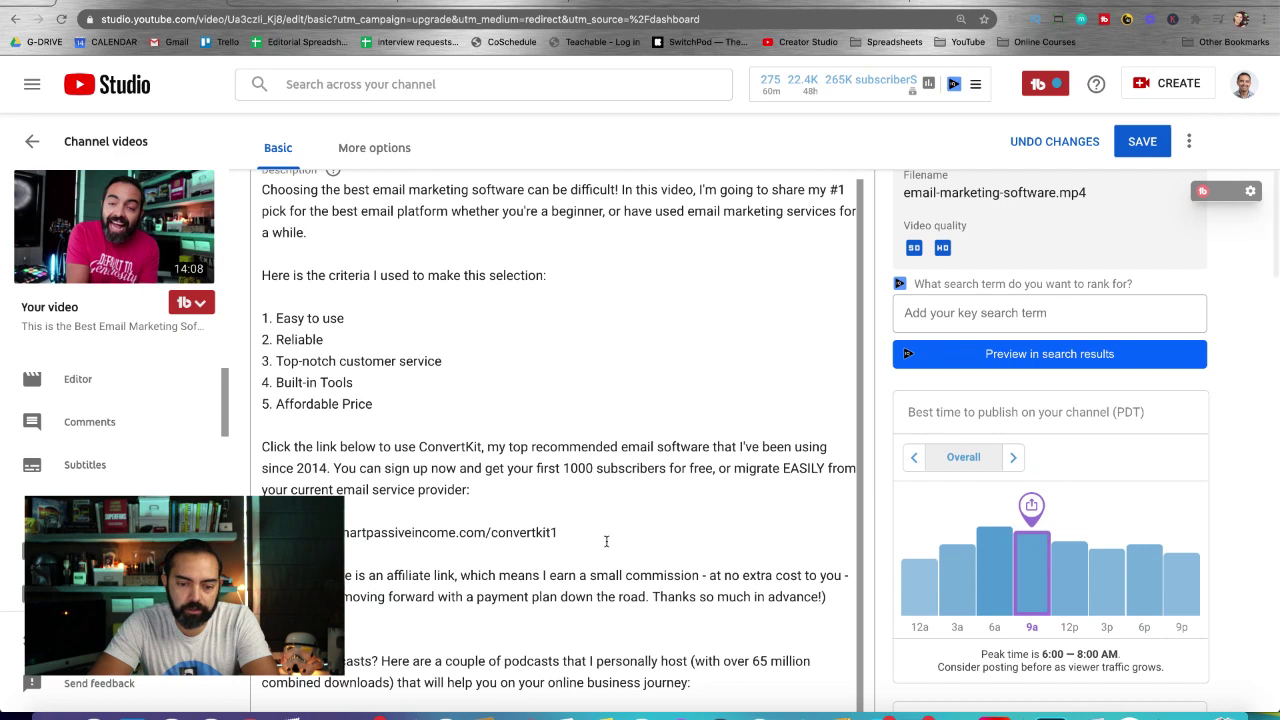
left_click(837, 595)
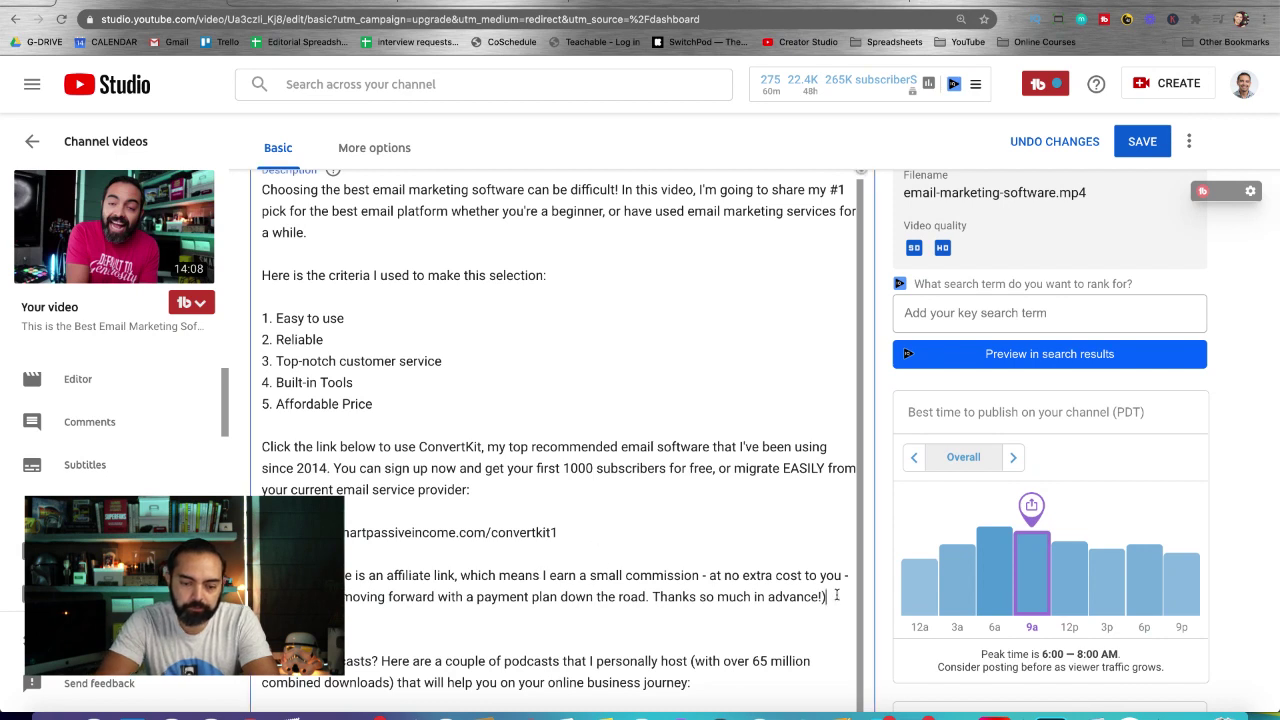
key("Return")
key("Return")
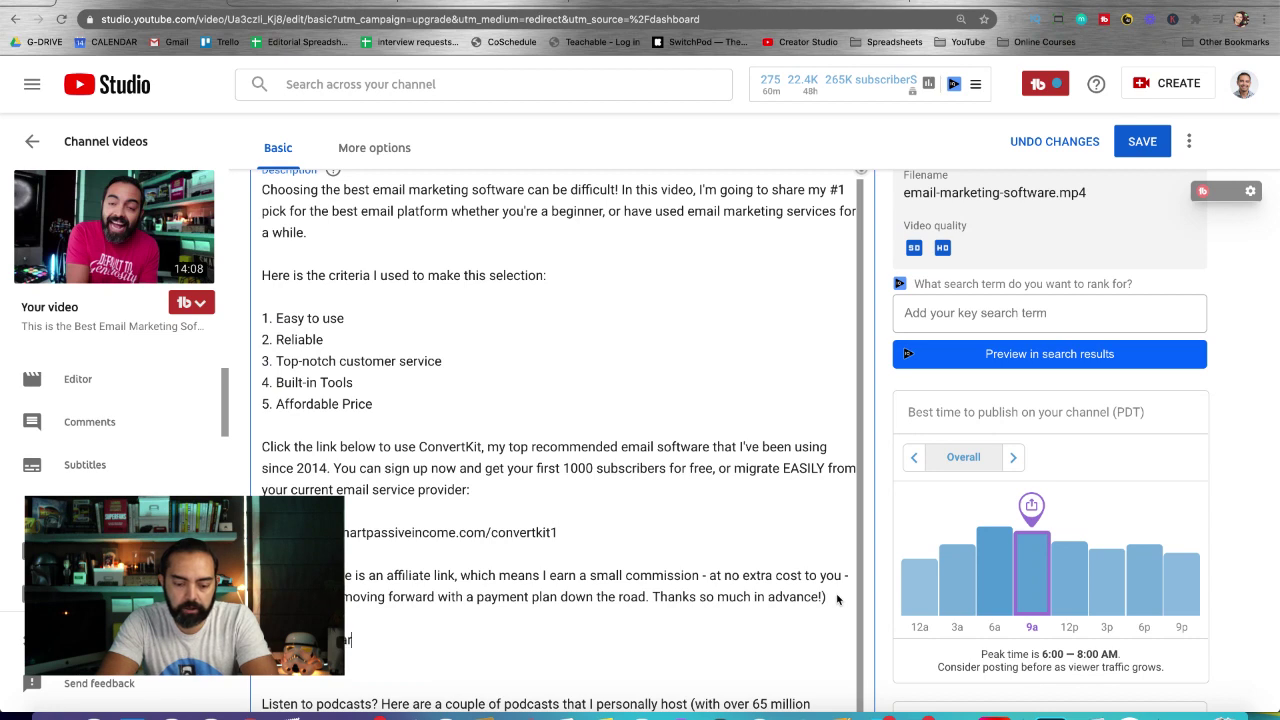
type("ketingsoftware ")
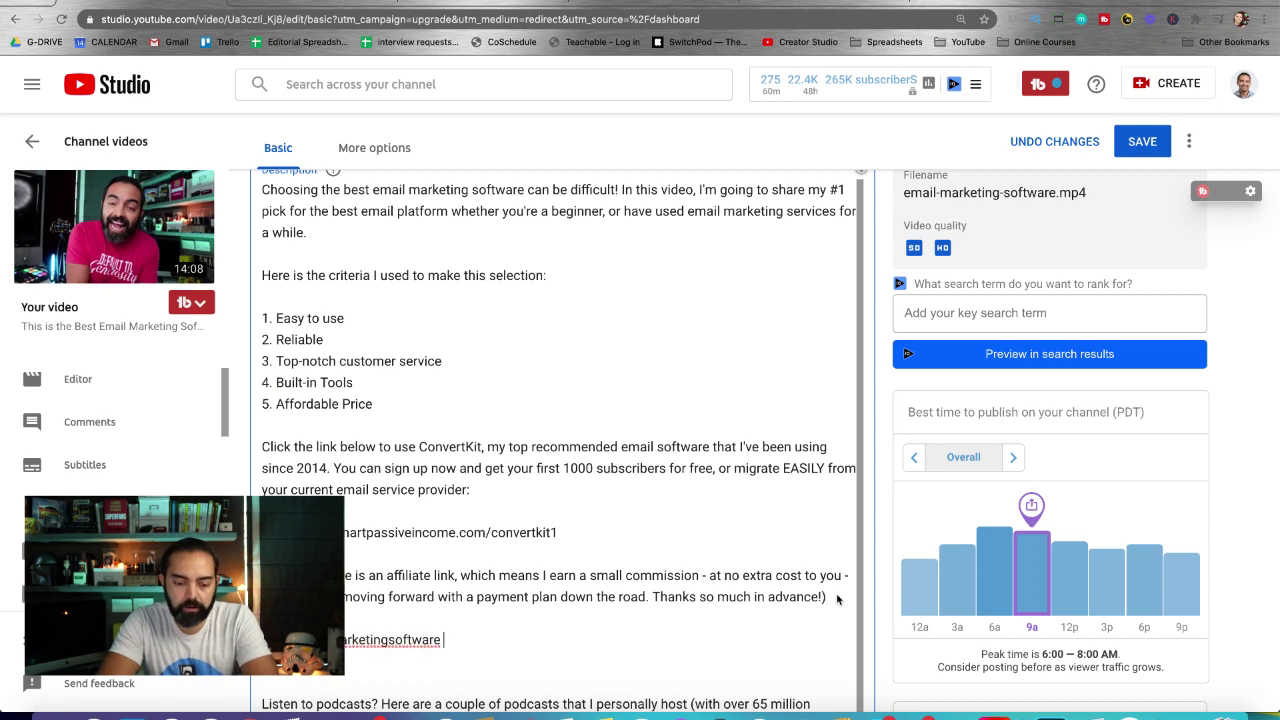
type("#emailmarketing")
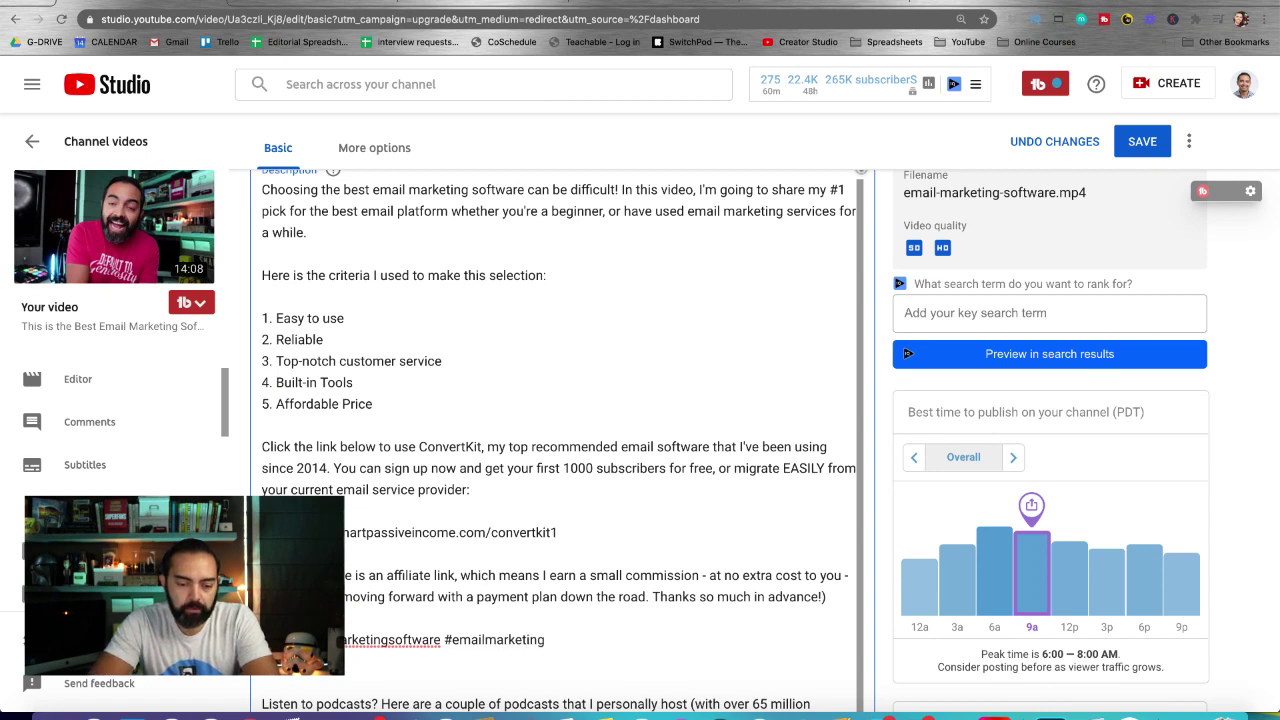
Step: Correct the first hashtag in the description to "#emailmarketingsoftware" and save the video's changes
key("BackSpace")
key("BackSpace")
key("BackSpace")
key("BackSpace")
key("BackSpace")
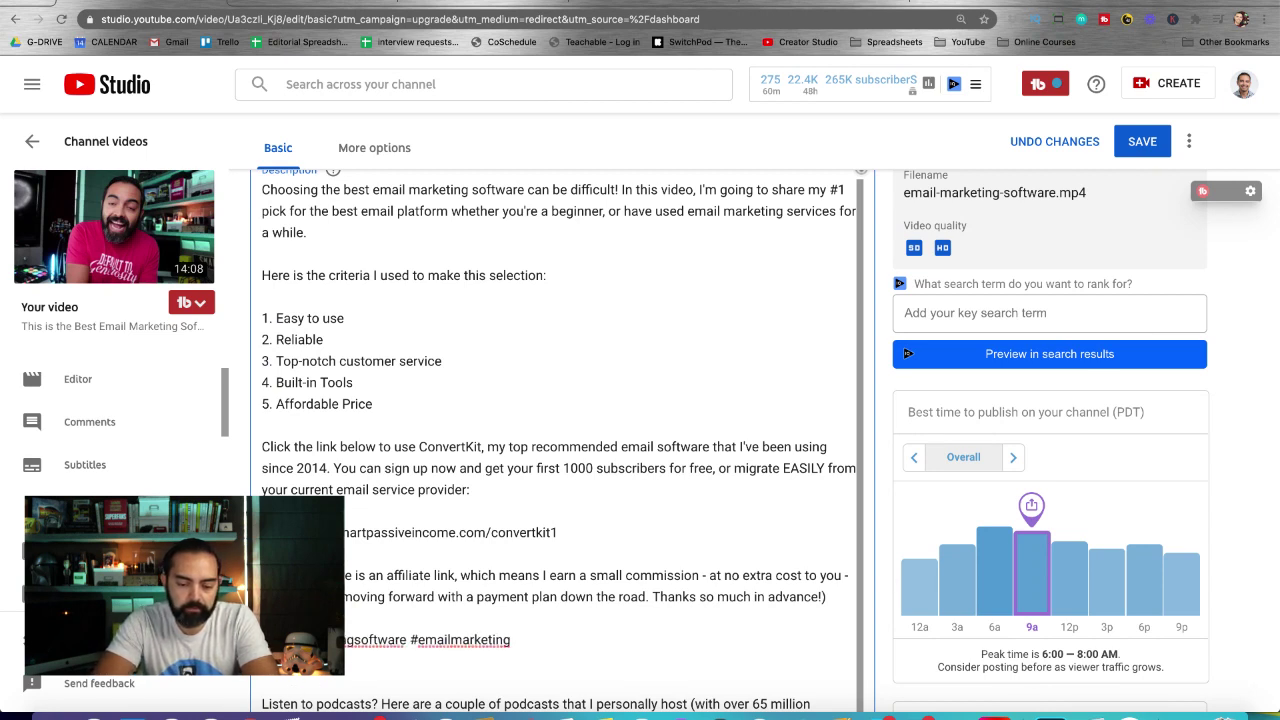
type("m")
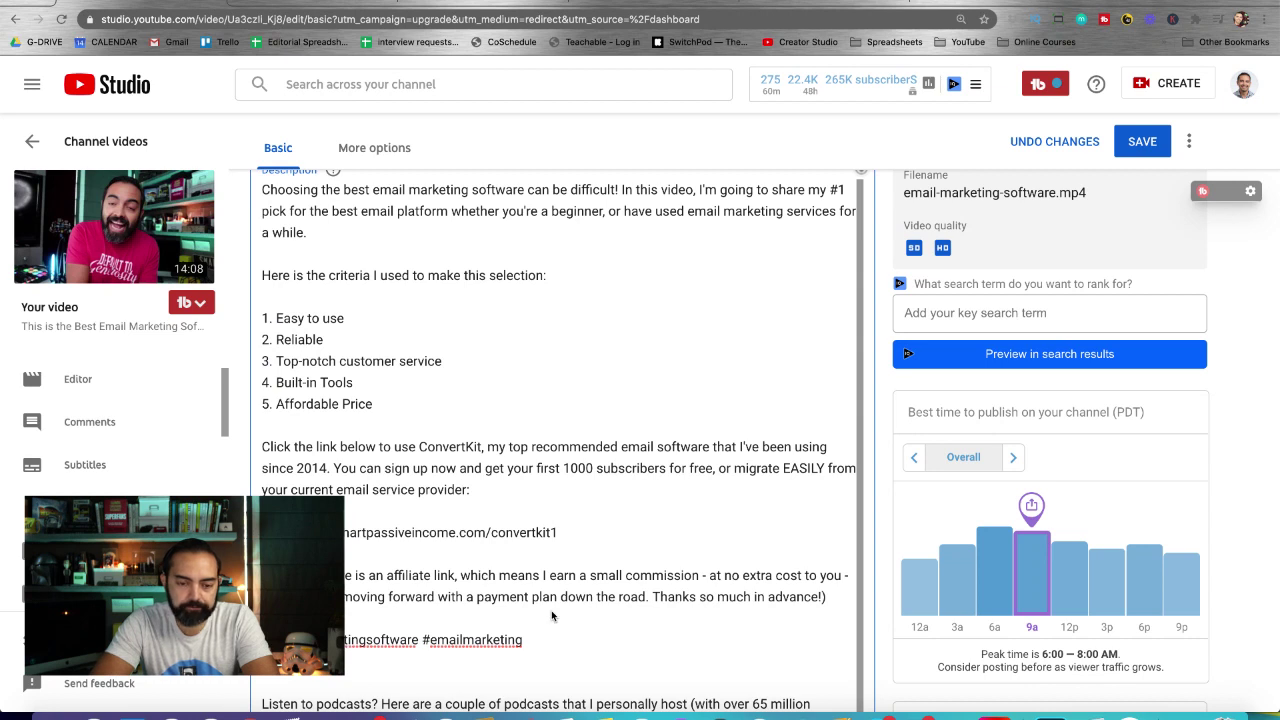
scroll(551, 616, "down", 3)
scroll(555, 617, "up", 3)
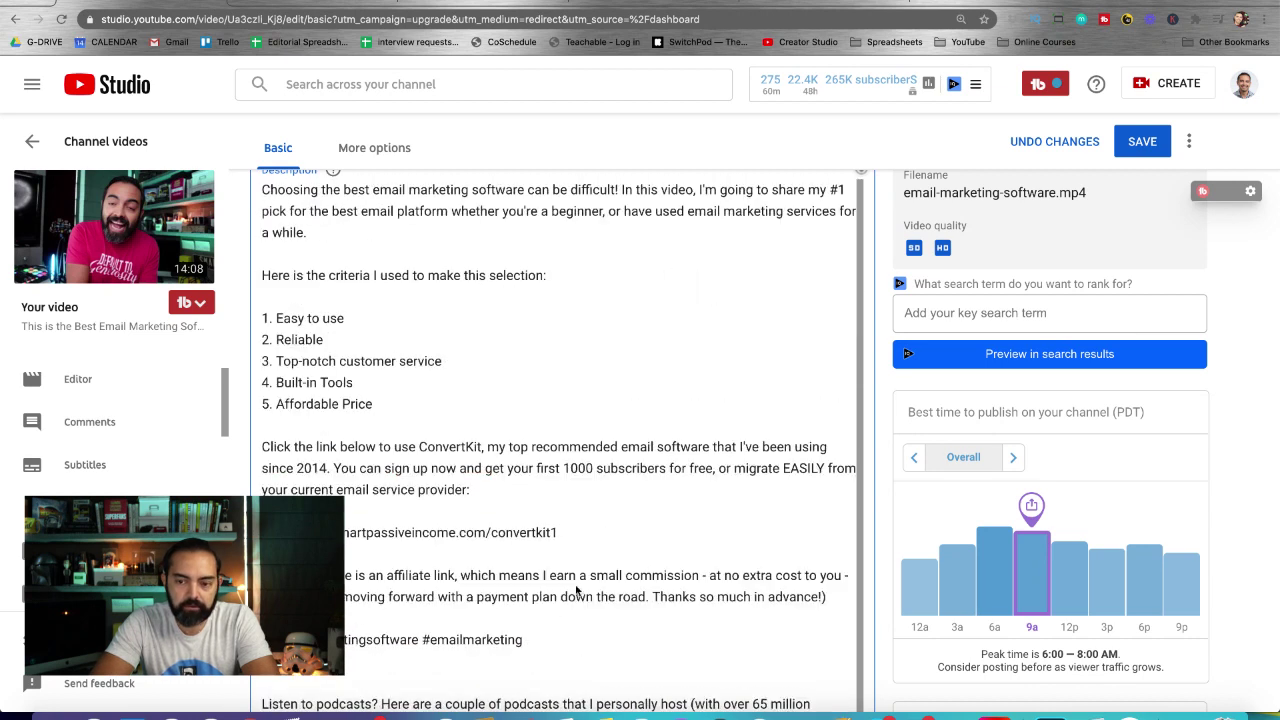
left_click(1129, 145)
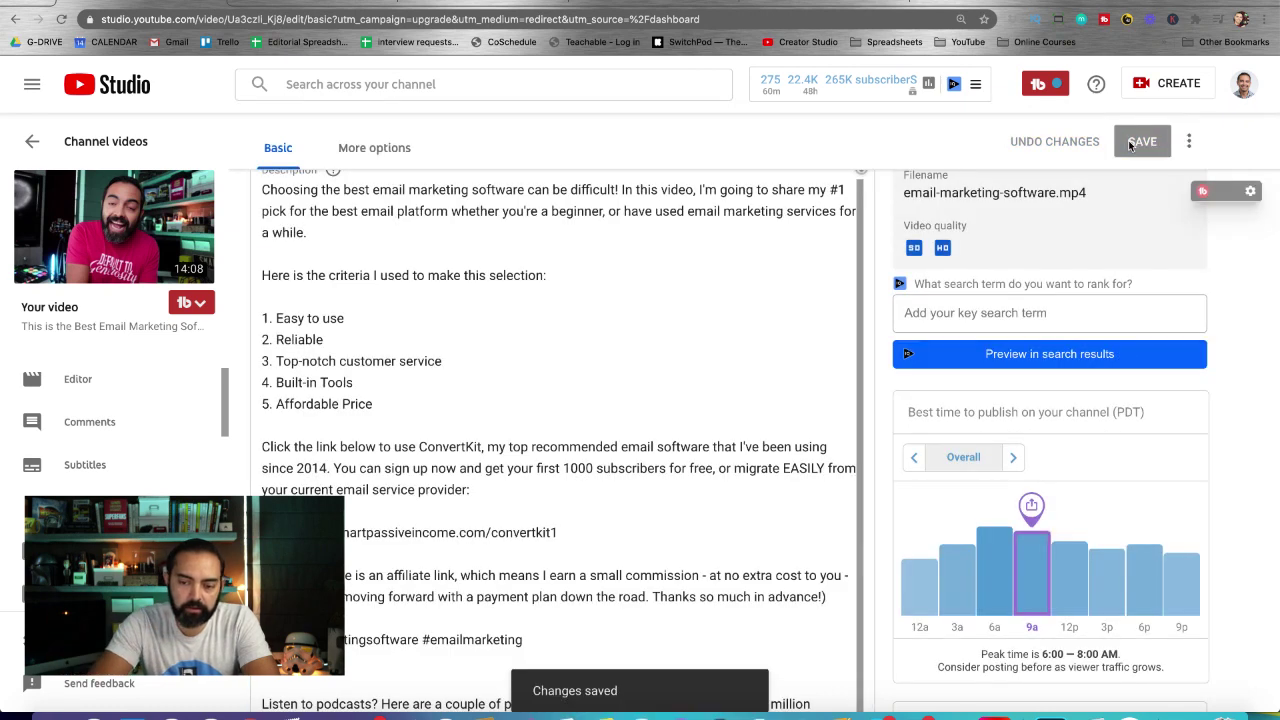
scroll(879, 236, "down", 5)
scroll(879, 236, "down", 15)
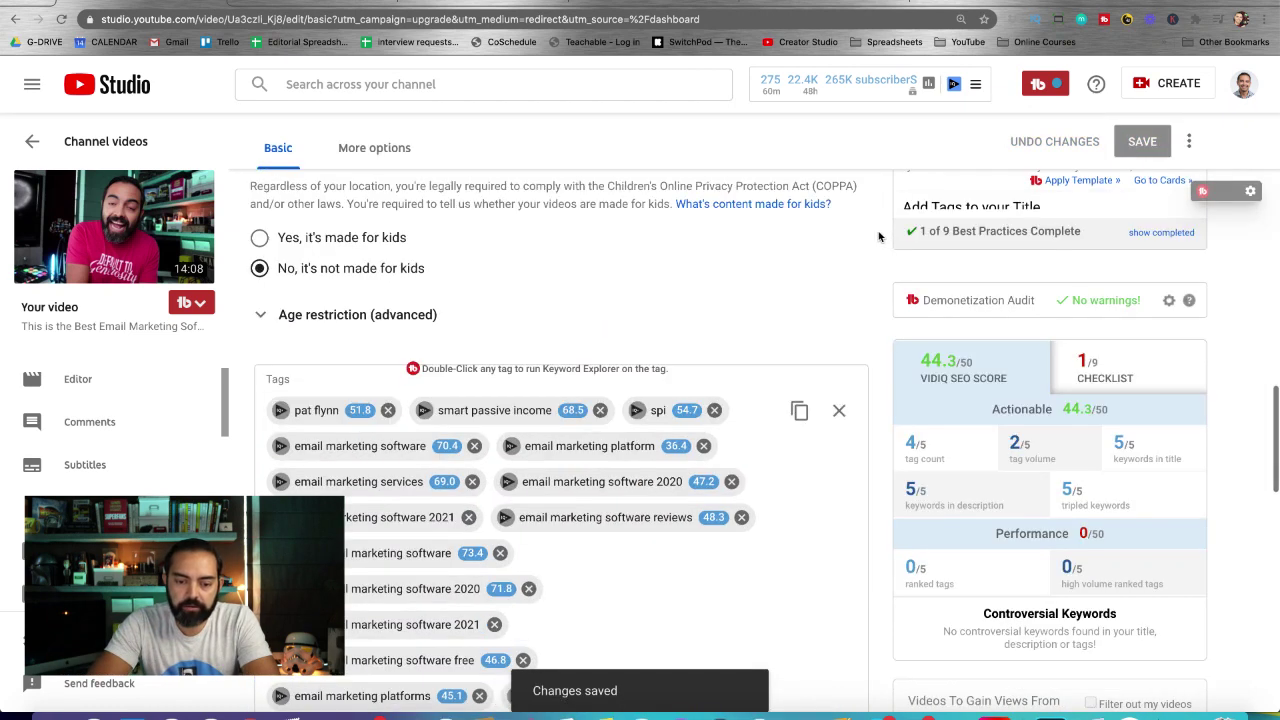
scroll(879, 236, "up", 15)
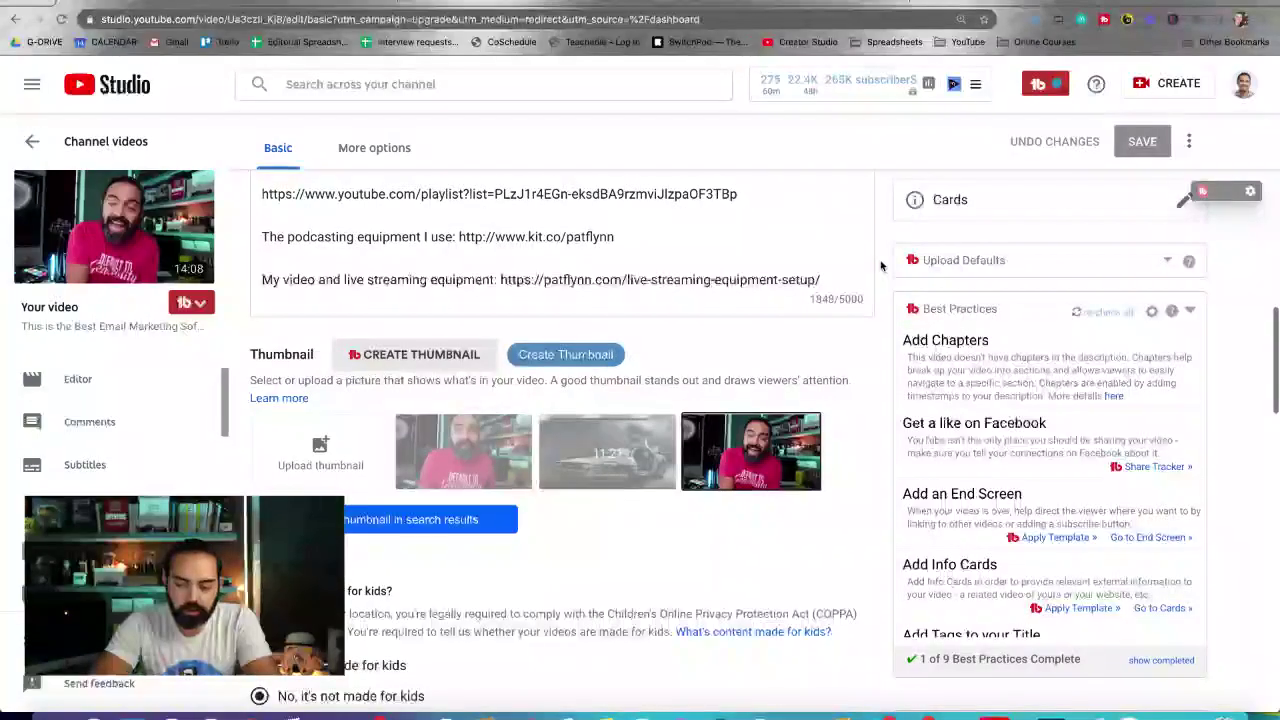
Step: Switch to Photoshop and use Quick Selection to select the raised pointing finger on the DSC03025 photo layer of the thumbnail
left_click(1050, 714)
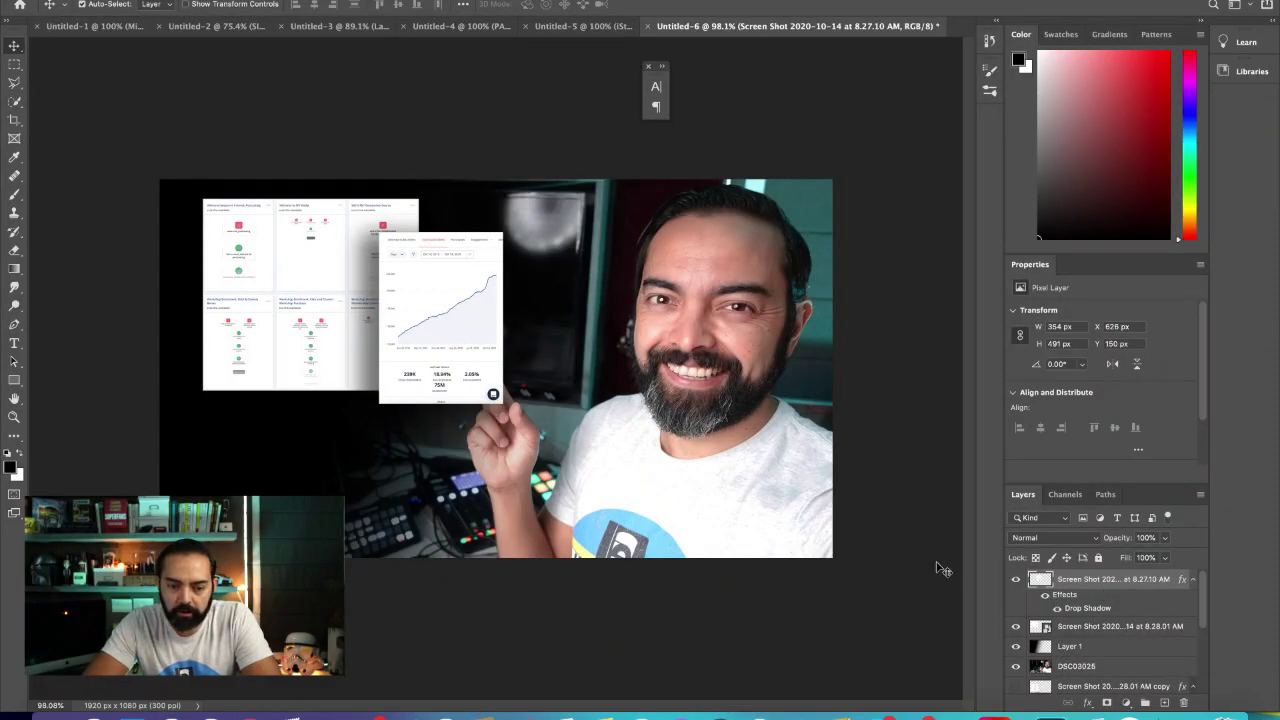
left_click(1017, 581)
left_click(1019, 584)
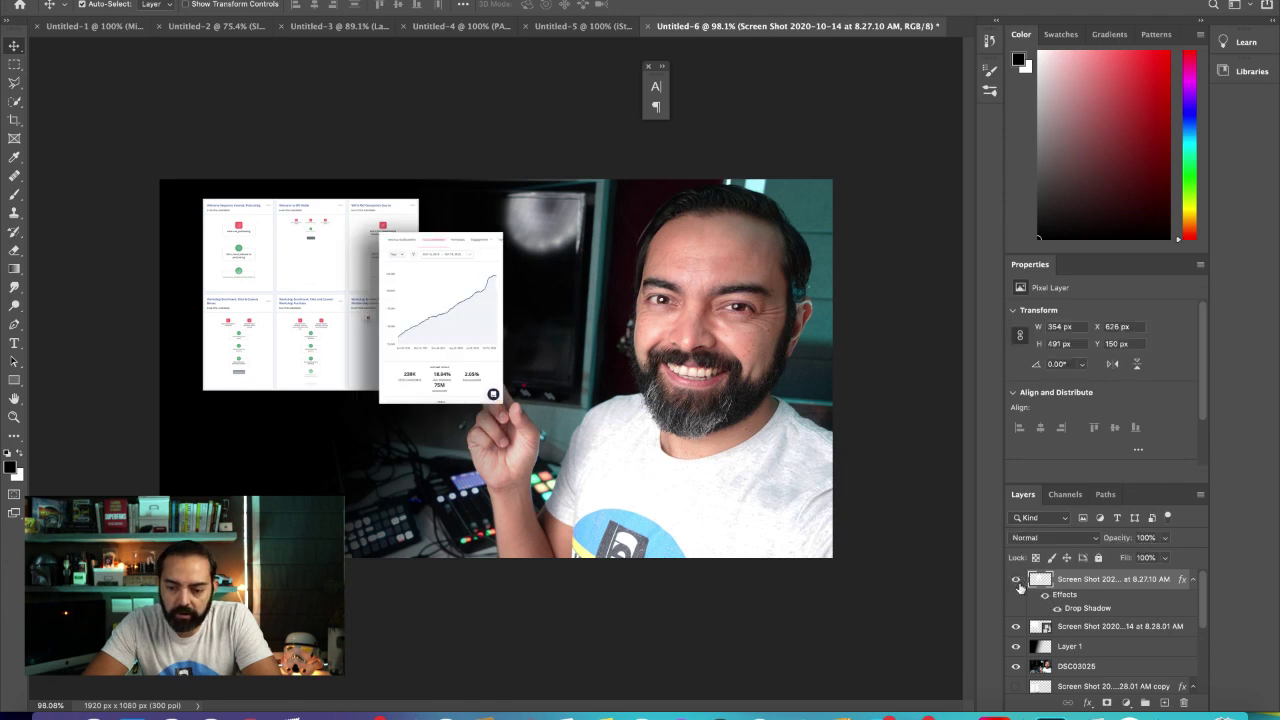
scroll(1088, 638, "down", 1)
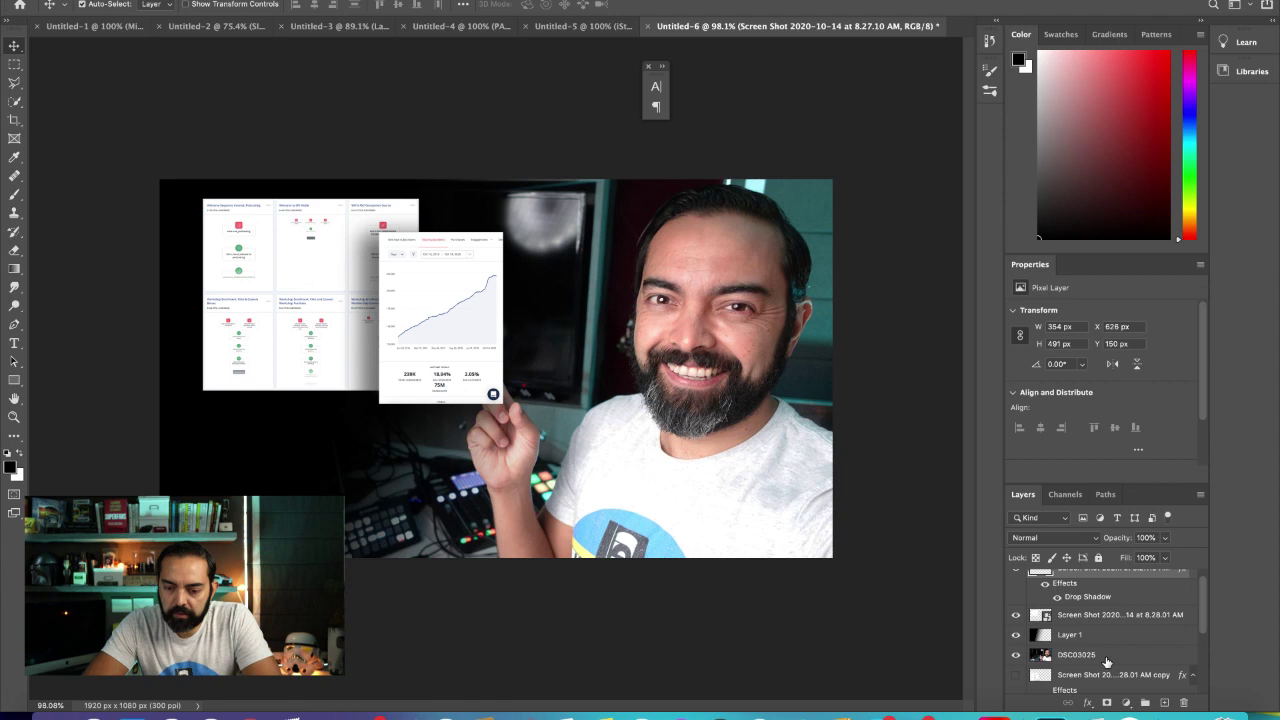
left_click(1106, 660)
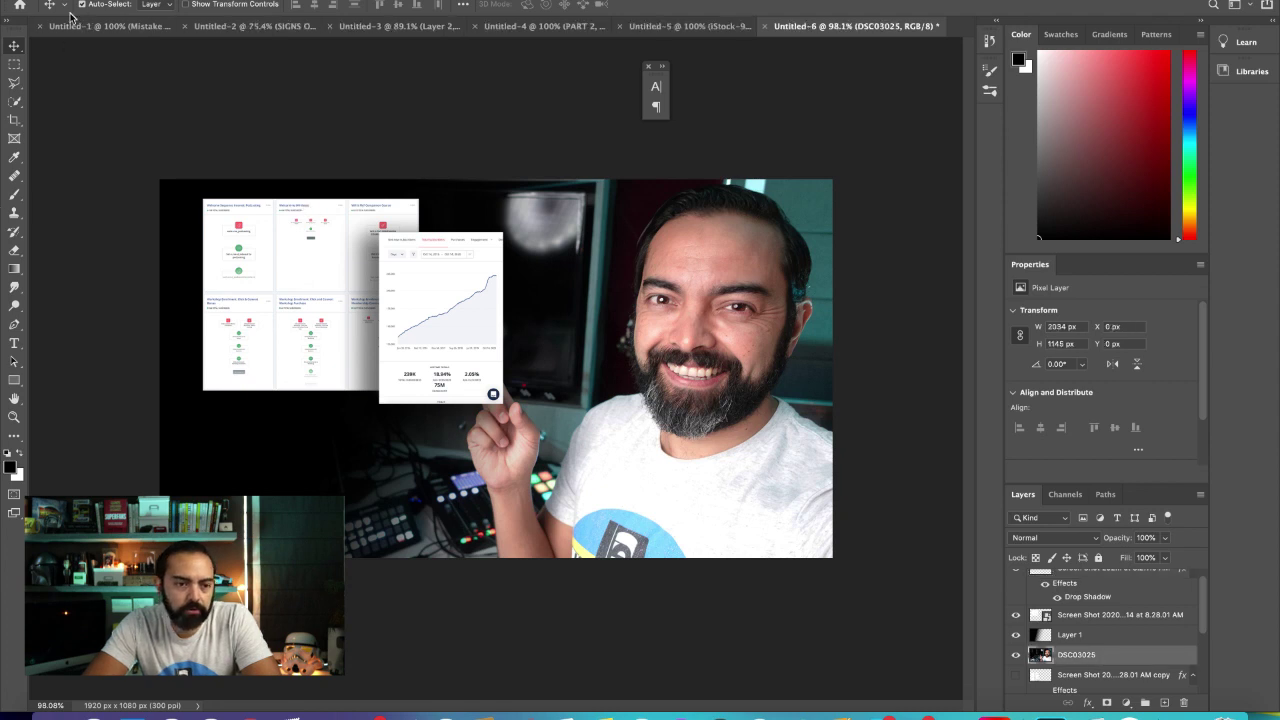
left_click(14, 101)
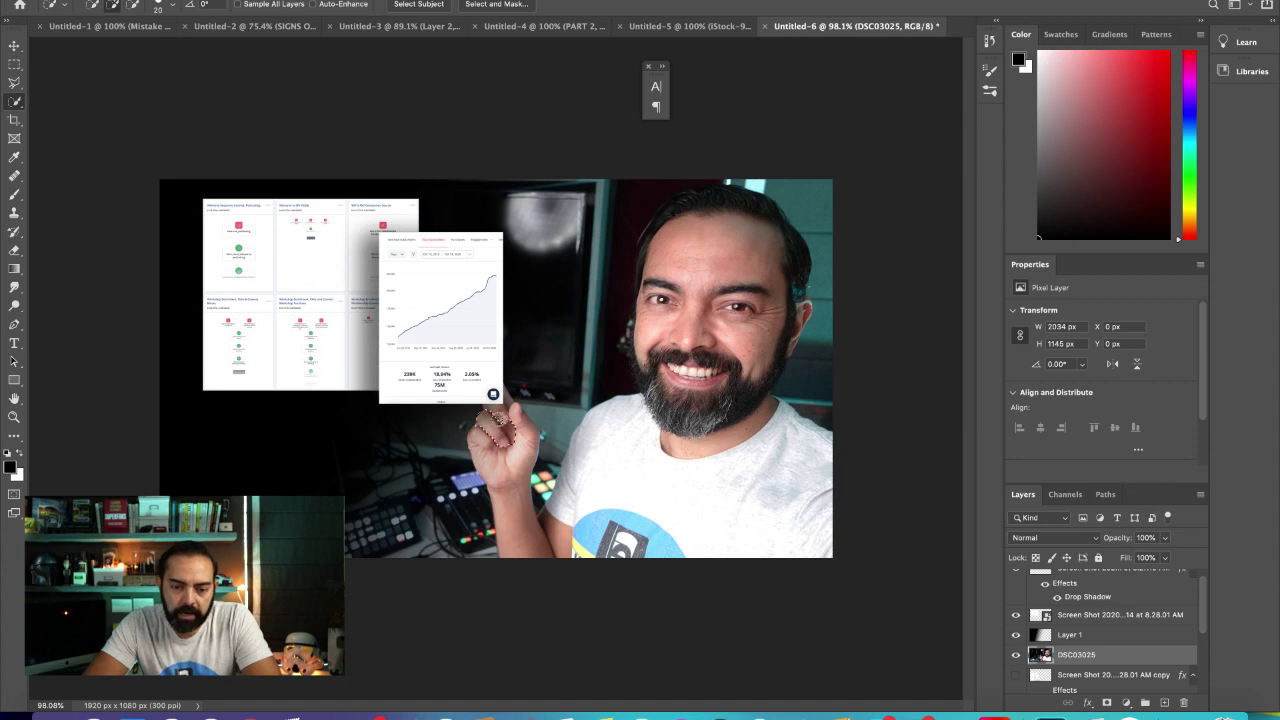
mouse_move(500, 425)
left_mouse_down()
mouse_move(487, 362)
mouse_move(500, 425)
left_mouse_up()
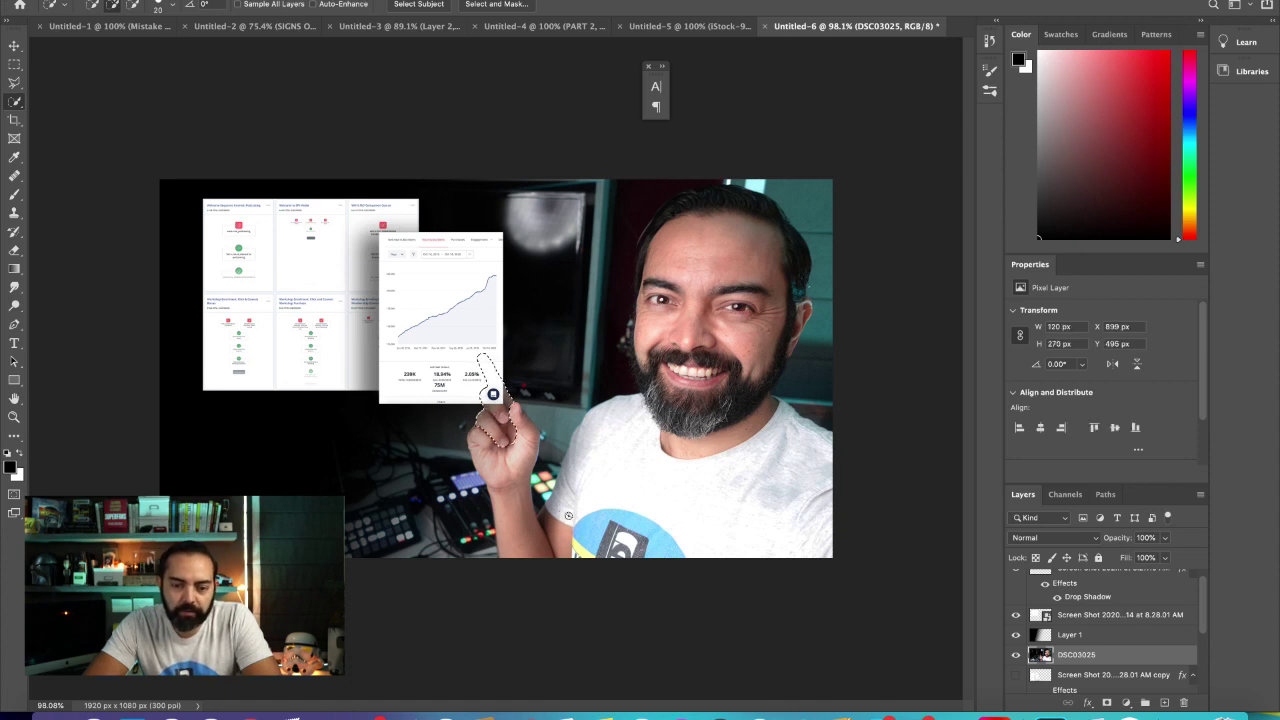
left_click(512, 420)
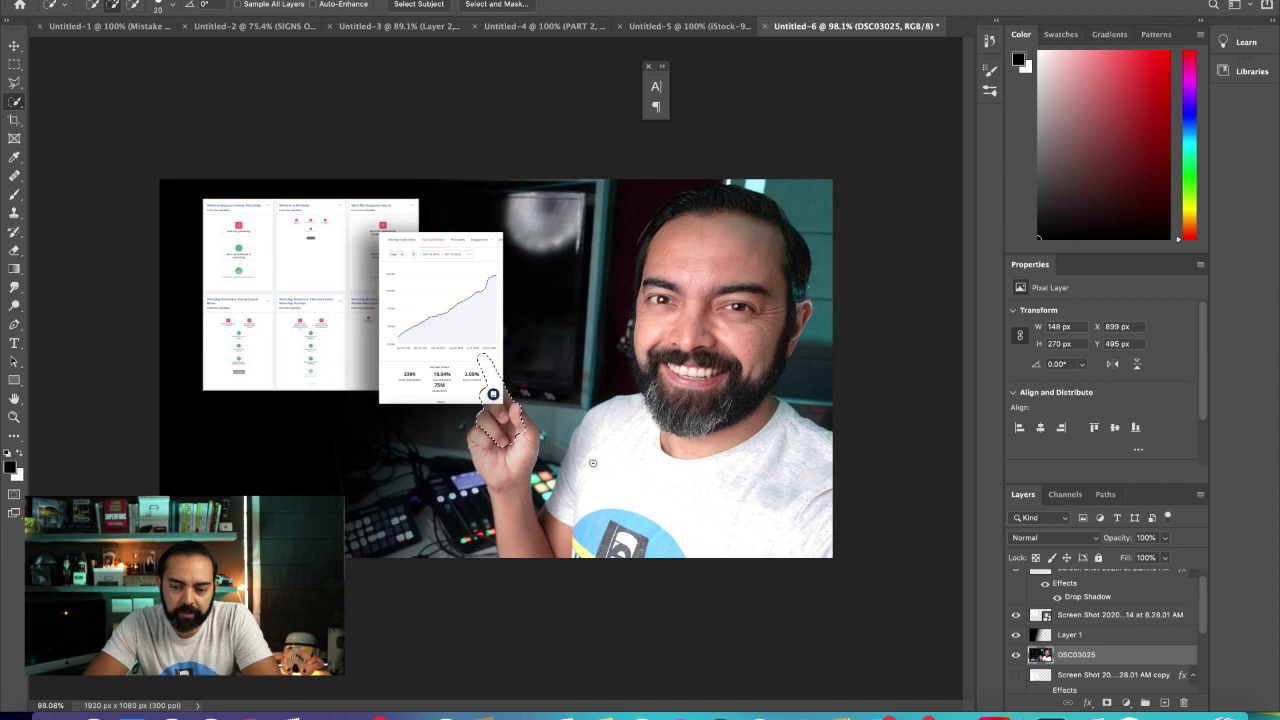
Step: Delete the finger-shaped selection from the graph screenshot layer (8.27.10 AM) to put the finger in front of the graph
scroll(1062, 636, "up", 1)
left_click(1098, 627)
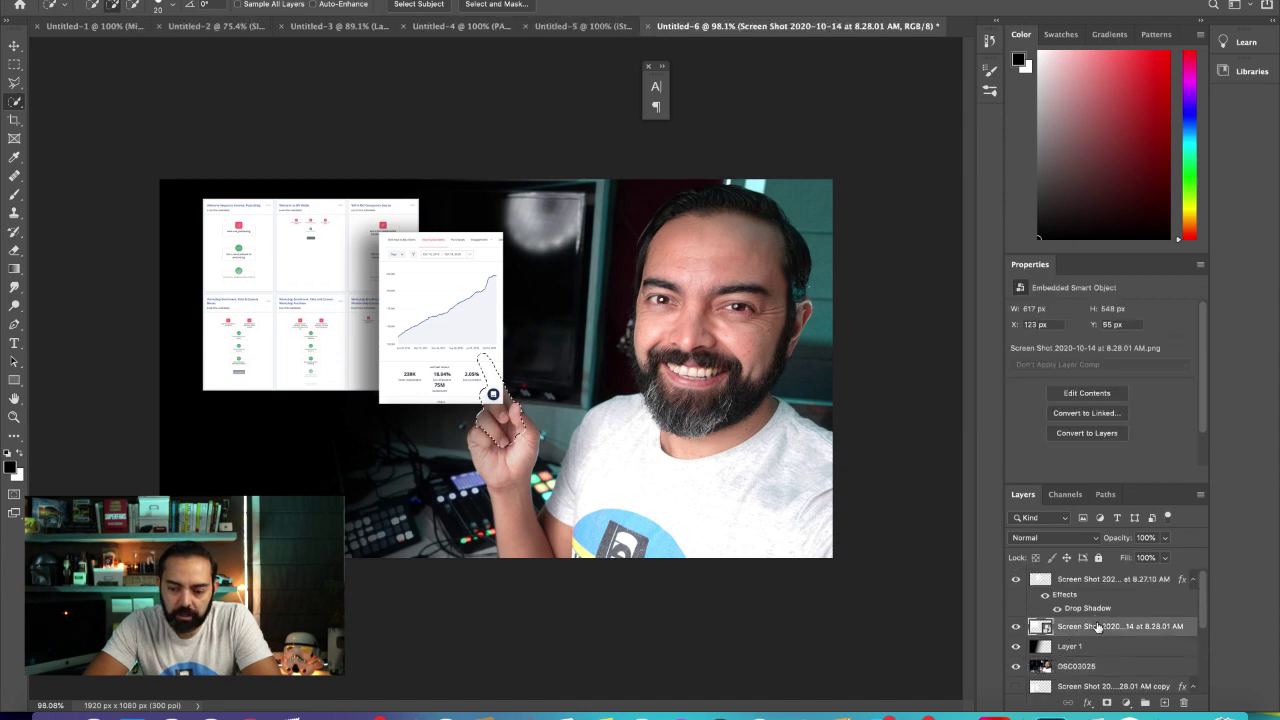
left_click(1110, 580)
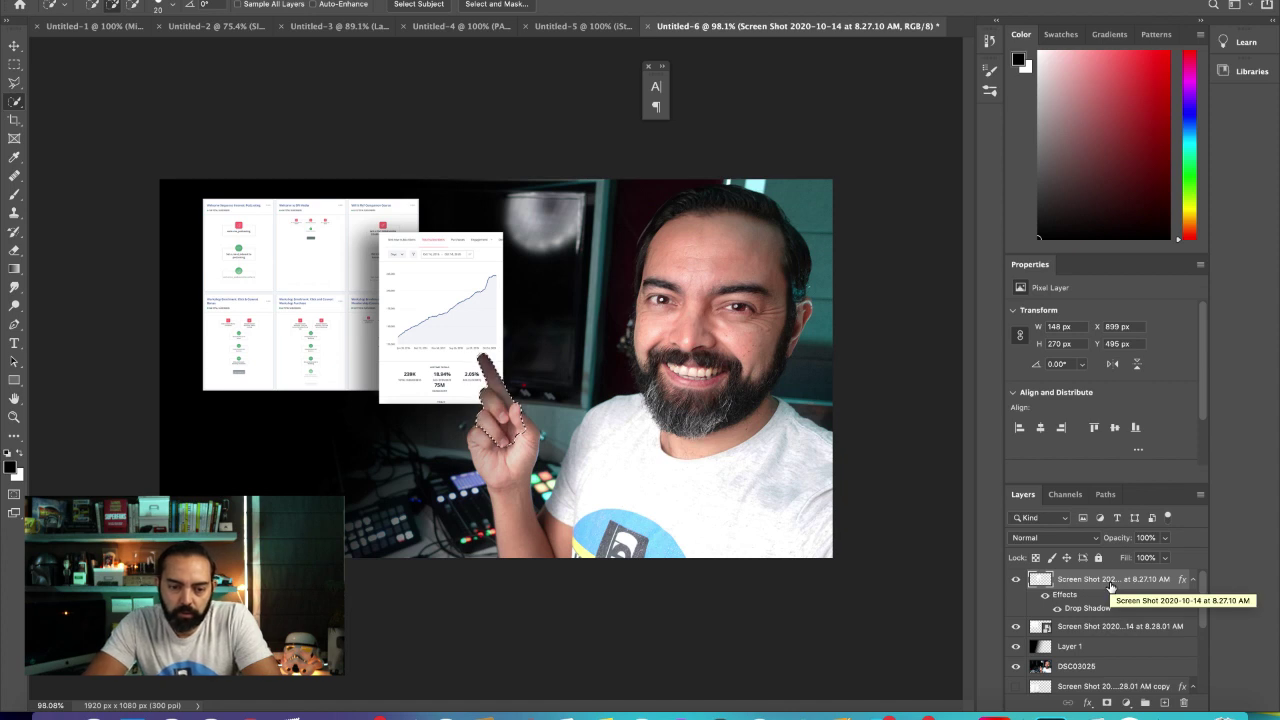
Step: Hide the graph screenshot layer's Drop Shadow effect, then clear the finger selection with Layer 1 active
left_click(1058, 609)
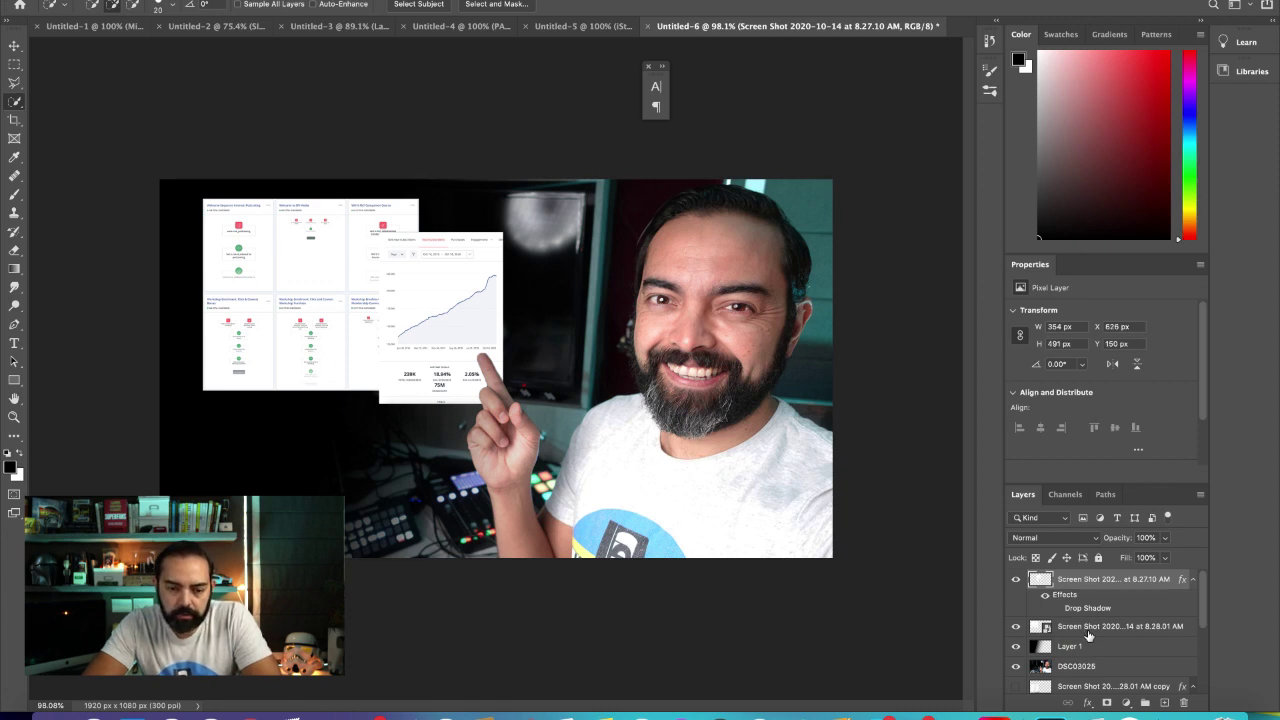
left_click(1118, 648)
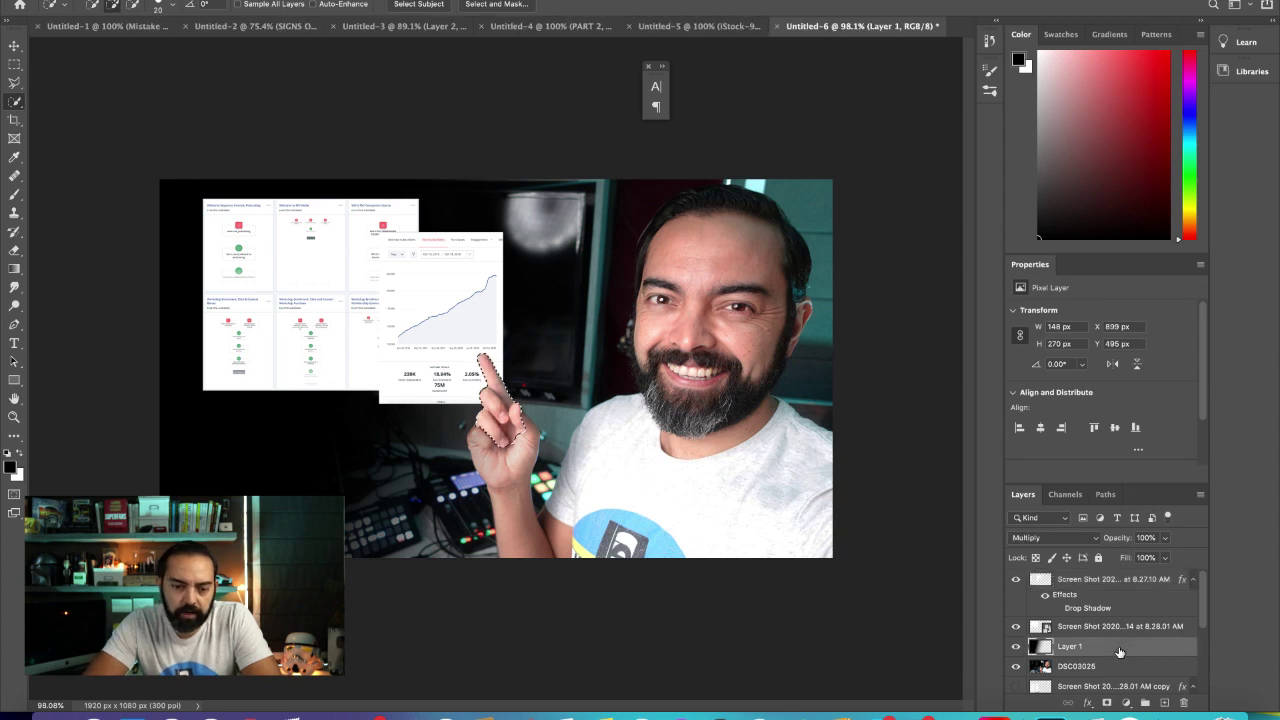
key("ctrl+d")
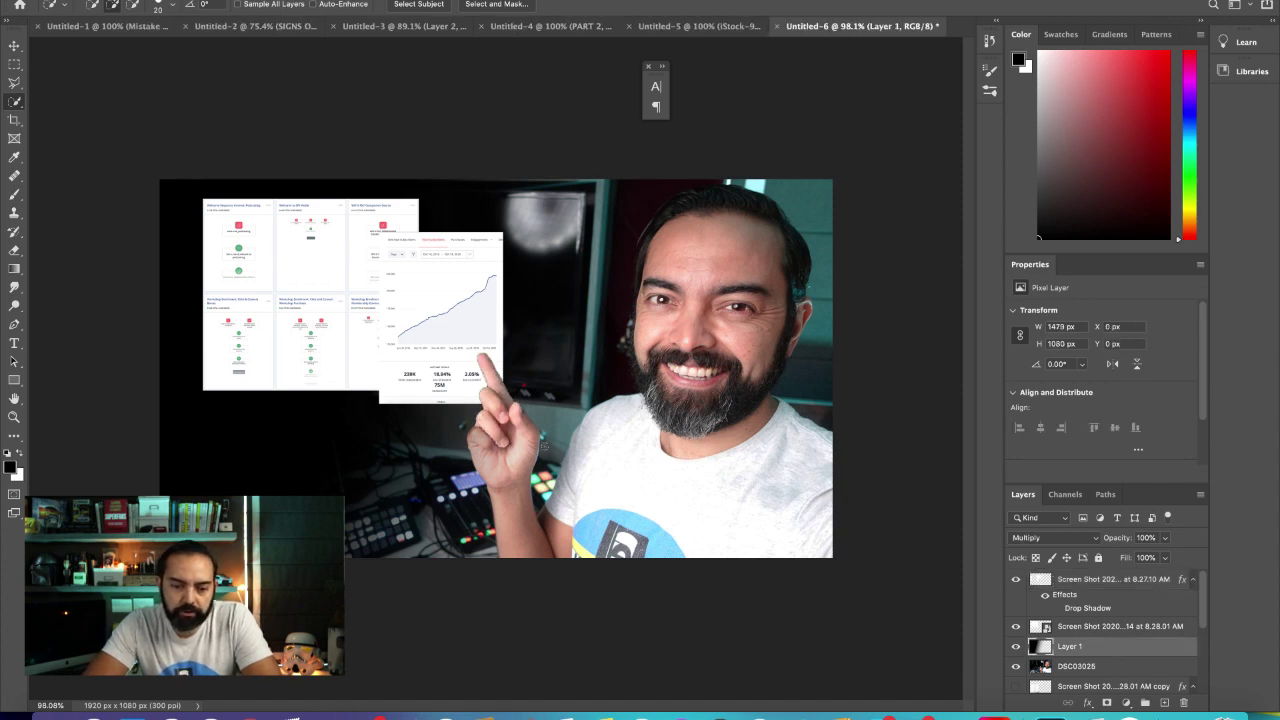
Step: Toggle Layer 1's visibility to compare the pointing hand with and without the dark gradient over the photo
left_click_drag(487, 457, 476, 441)
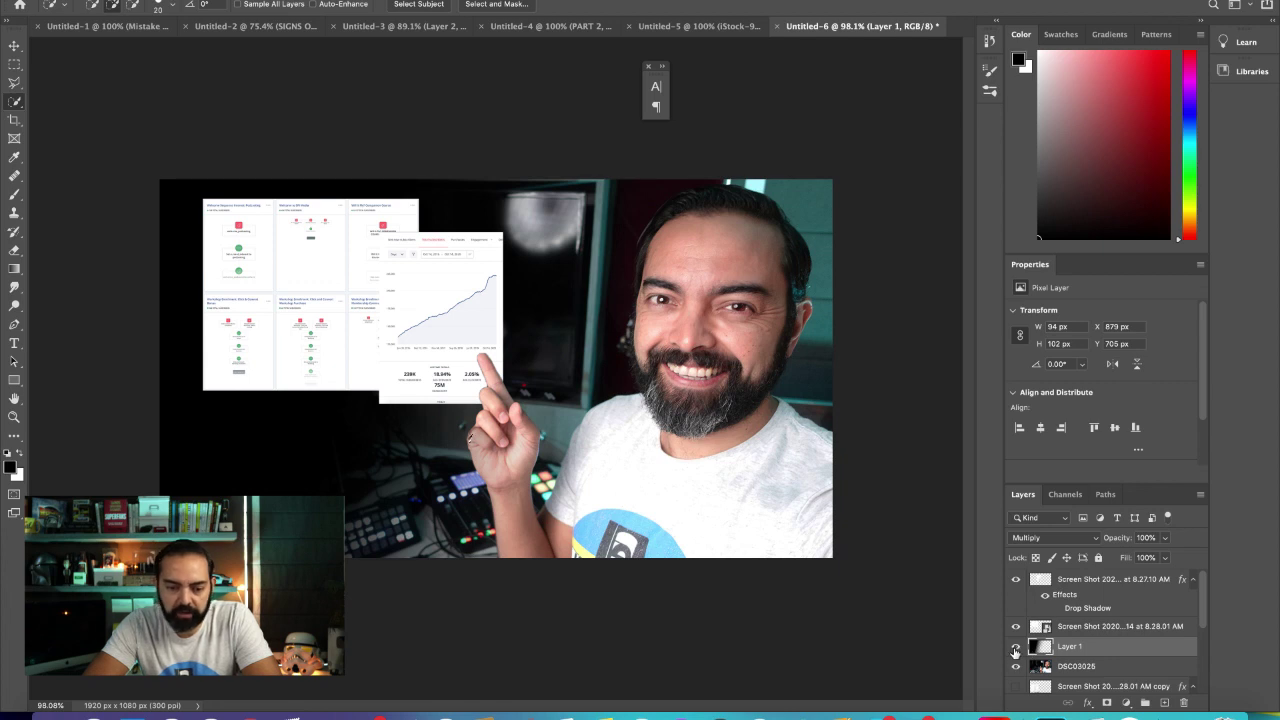
left_click(1016, 648)
left_click(1015, 649)
left_click(1015, 649)
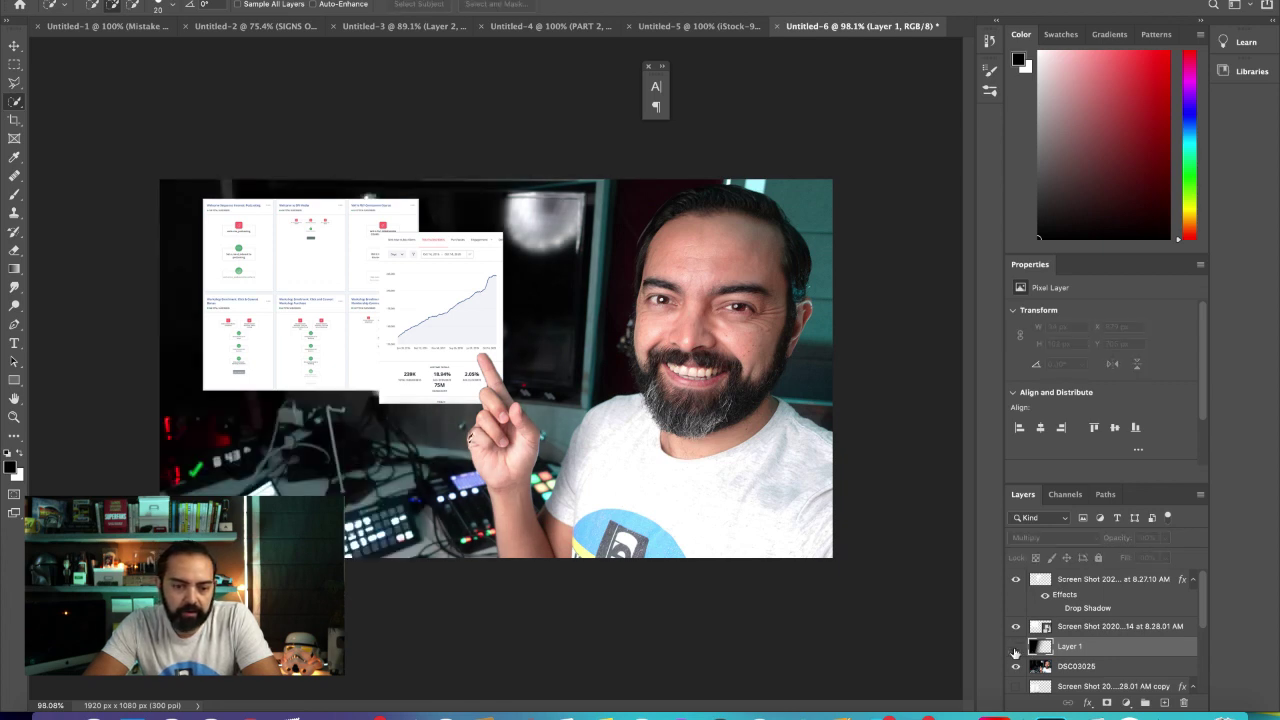
left_click(1015, 649)
left_click(1015, 649)
left_click(1016, 650)
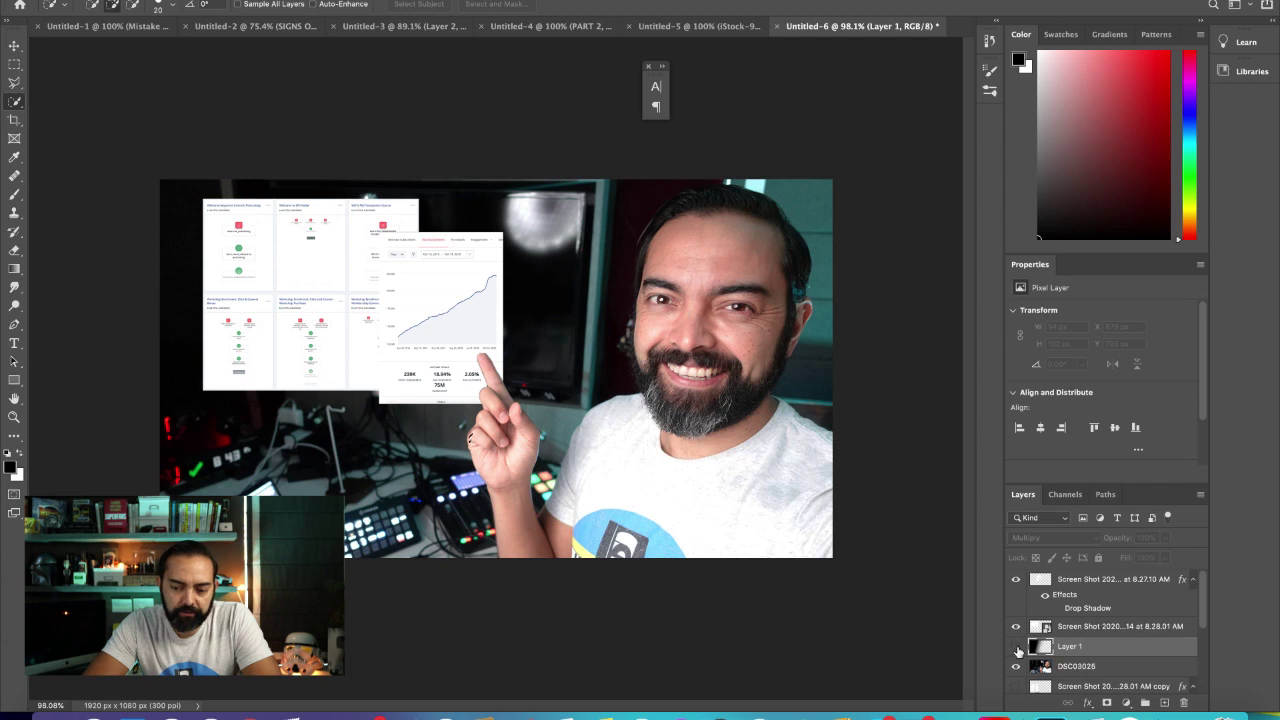
left_click(1016, 650)
left_click(1016, 650)
left_click(1016, 650)
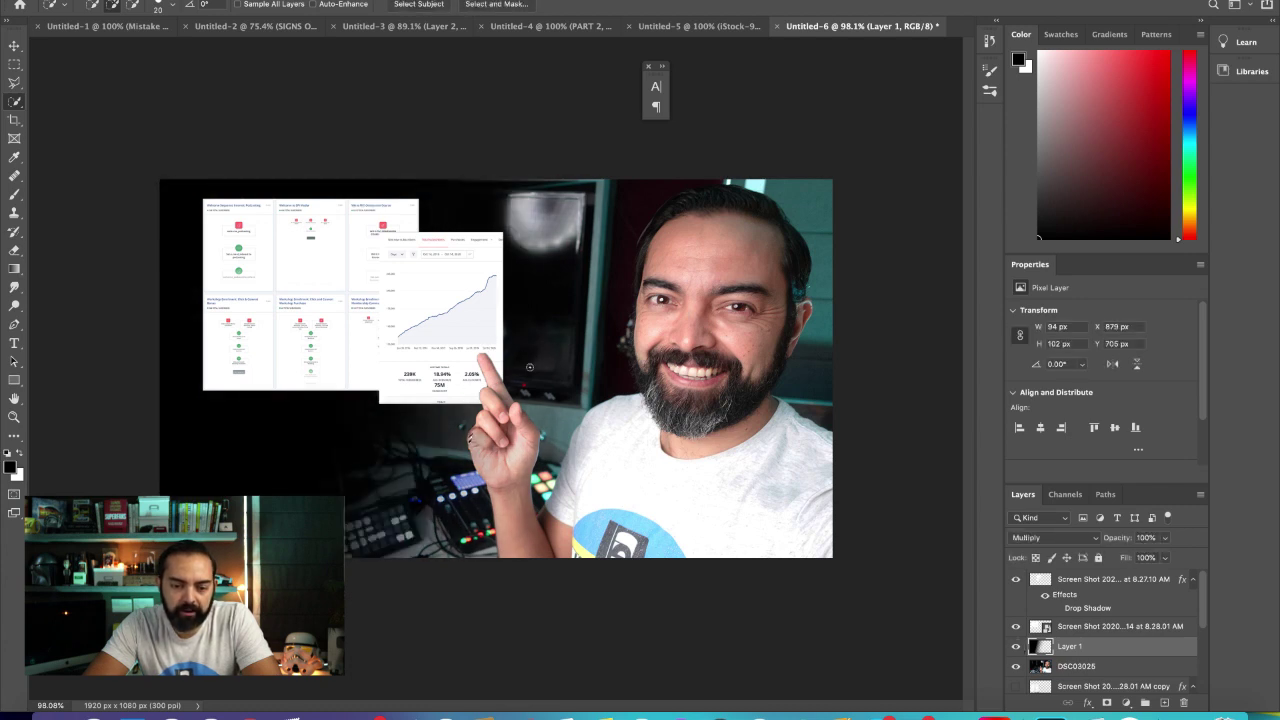
Step: Quick-select the raised hand and forearm on the DSC03025 photo layer, then clear the selection with Layer 1 active
left_click(1088, 667)
mouse_move(498, 452)
left_mouse_down()
mouse_move(486, 444)
mouse_move(501, 416)
left_mouse_up()
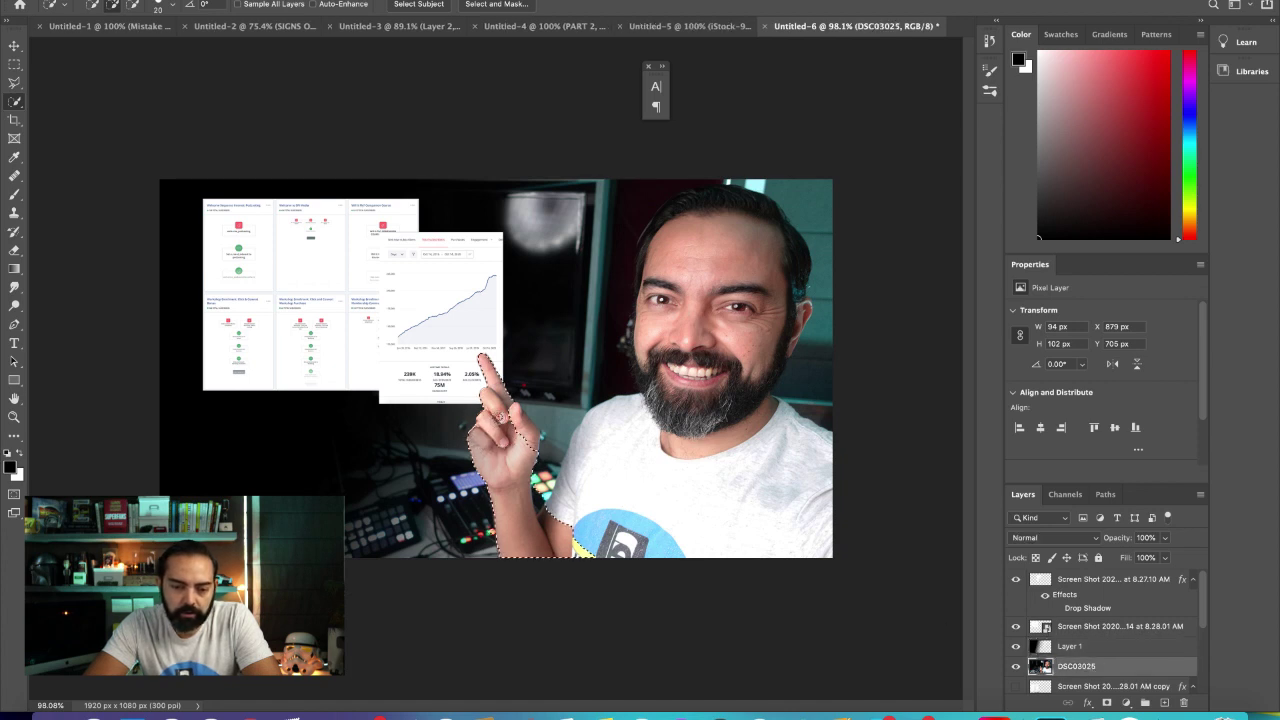
left_click(1100, 650)
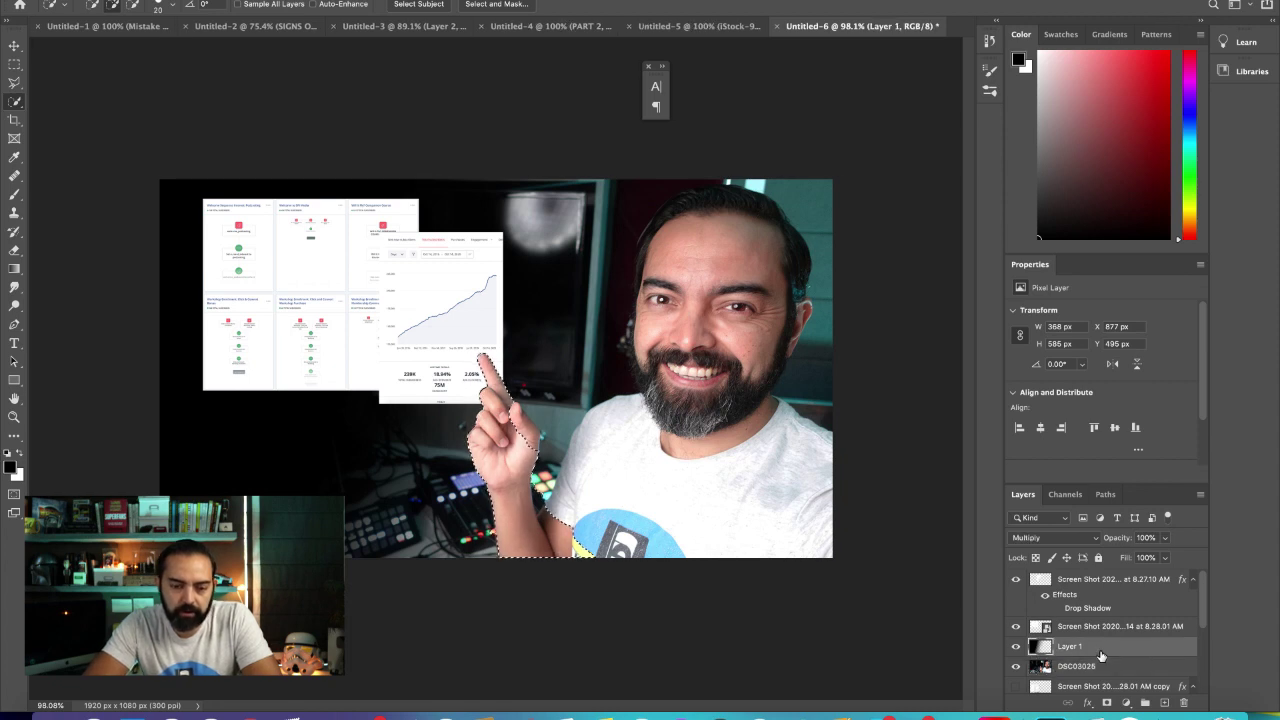
key("super+d")
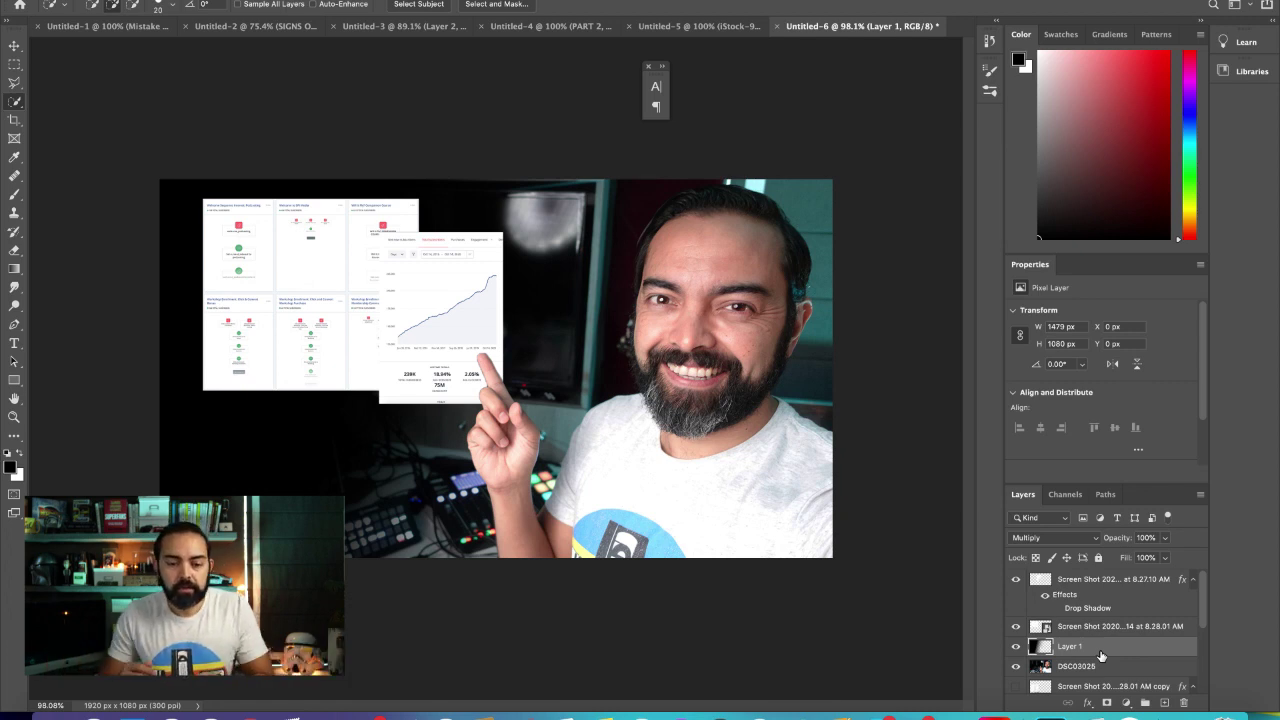
Step: Show the graph screenshot layer's Drop Shadow effect again and set its angle to 13°
left_click(1058, 609)
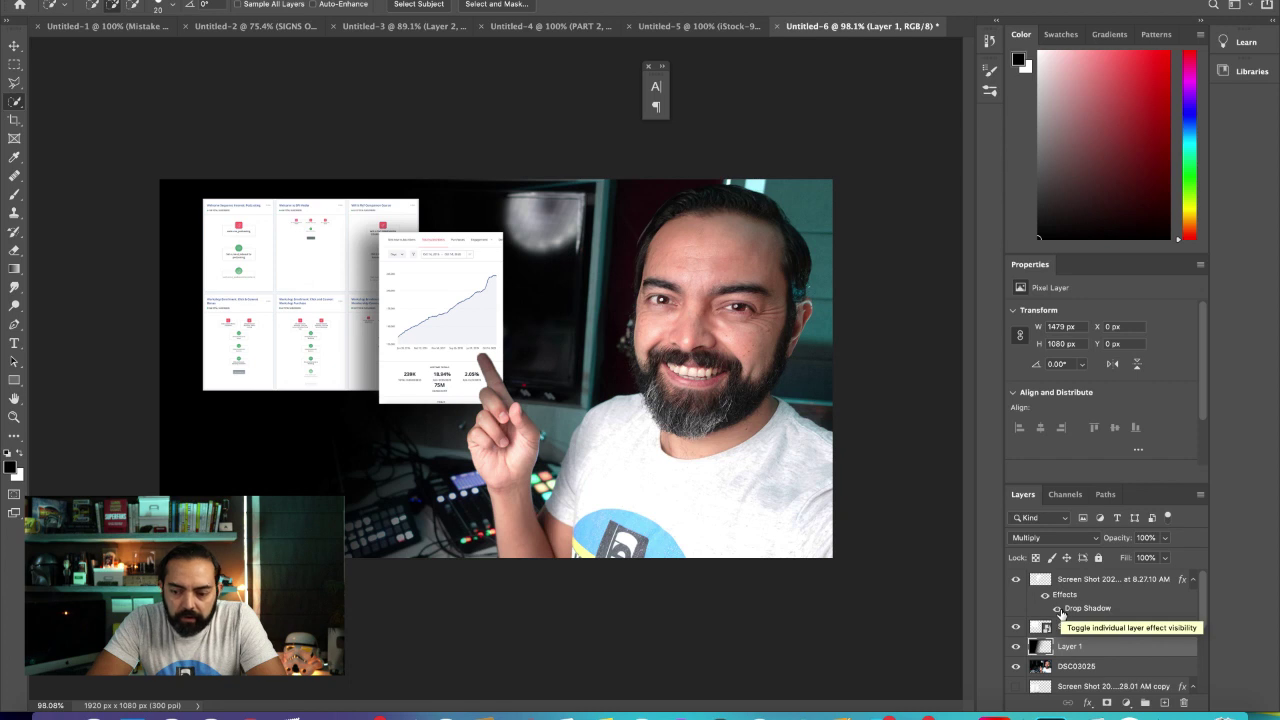
double_click(1110, 610)
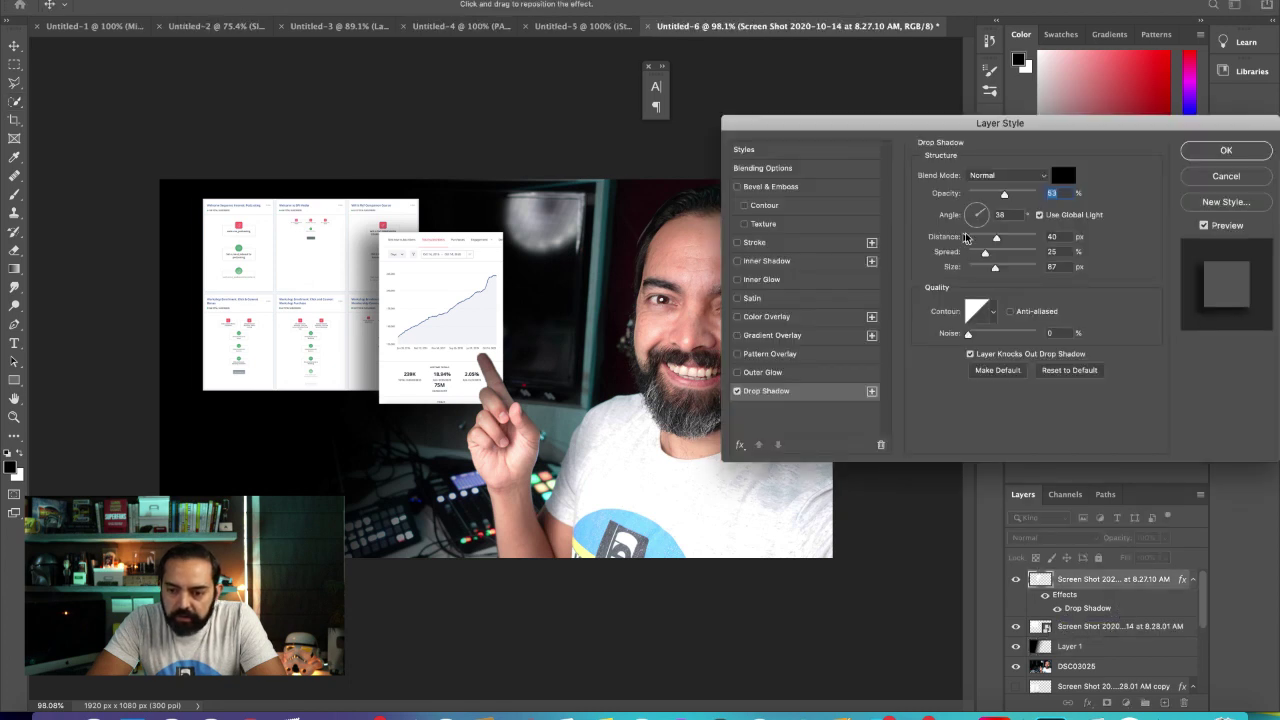
left_click(987, 216)
left_click_drag(987, 218, 1019, 241)
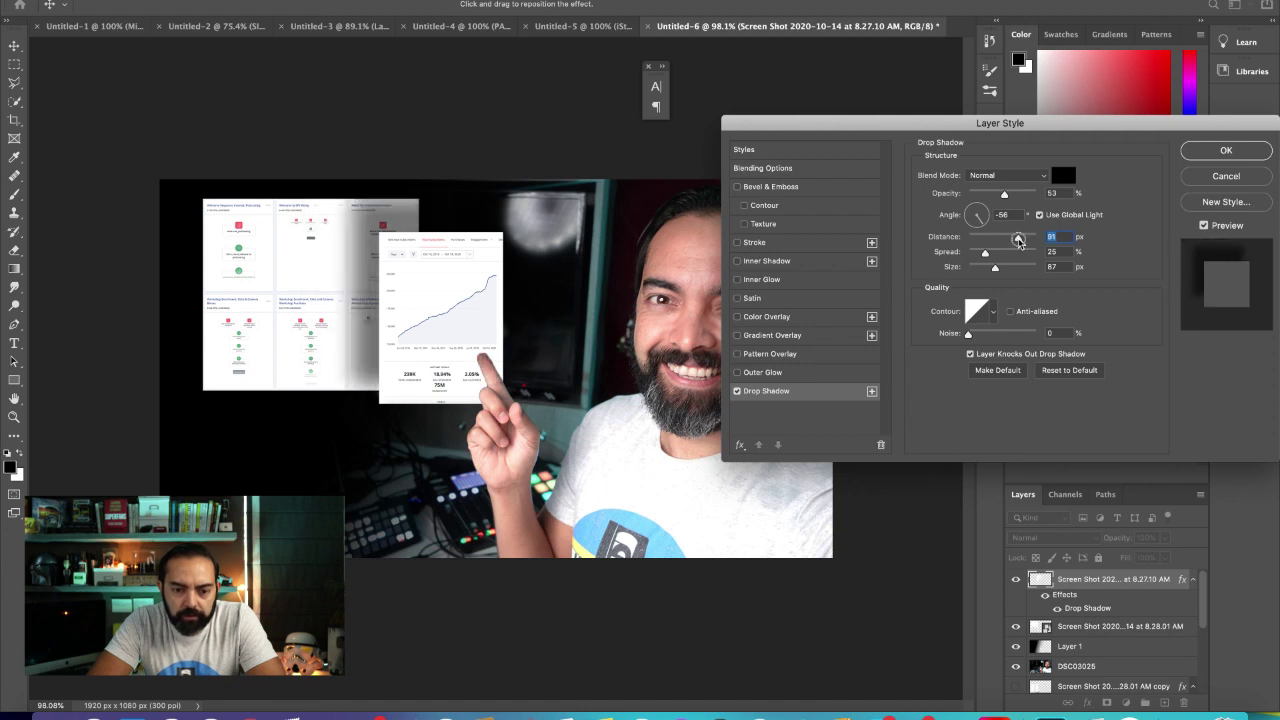
left_click_drag(986, 220, 985, 217)
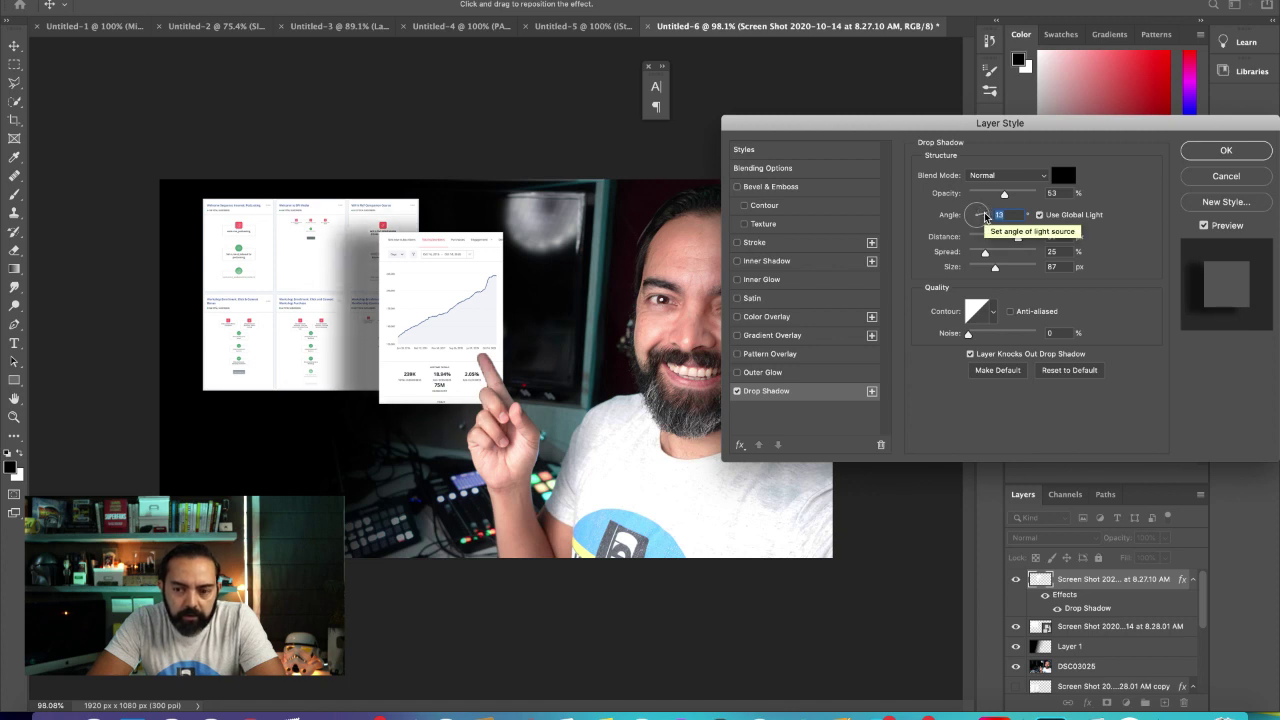
Step: Soften the graph's drop shadow to 29% opacity, 75 px distance, 0% spread and 54 px size, and compare with effects off
left_click_drag(1012, 243, 977, 270)
left_click_drag(1004, 194, 988, 199)
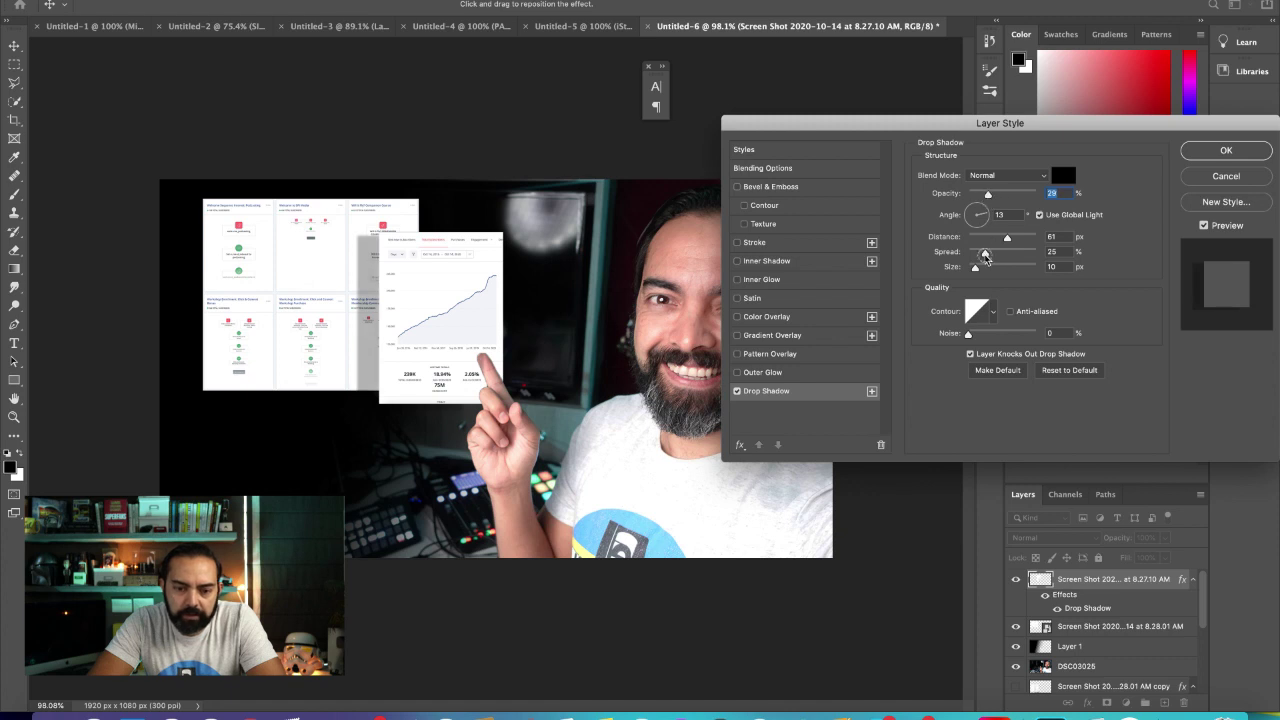
mouse_move(985, 252)
left_mouse_down()
mouse_move(941, 256)
mouse_move(1012, 239)
mouse_move(988, 275)
left_mouse_up()
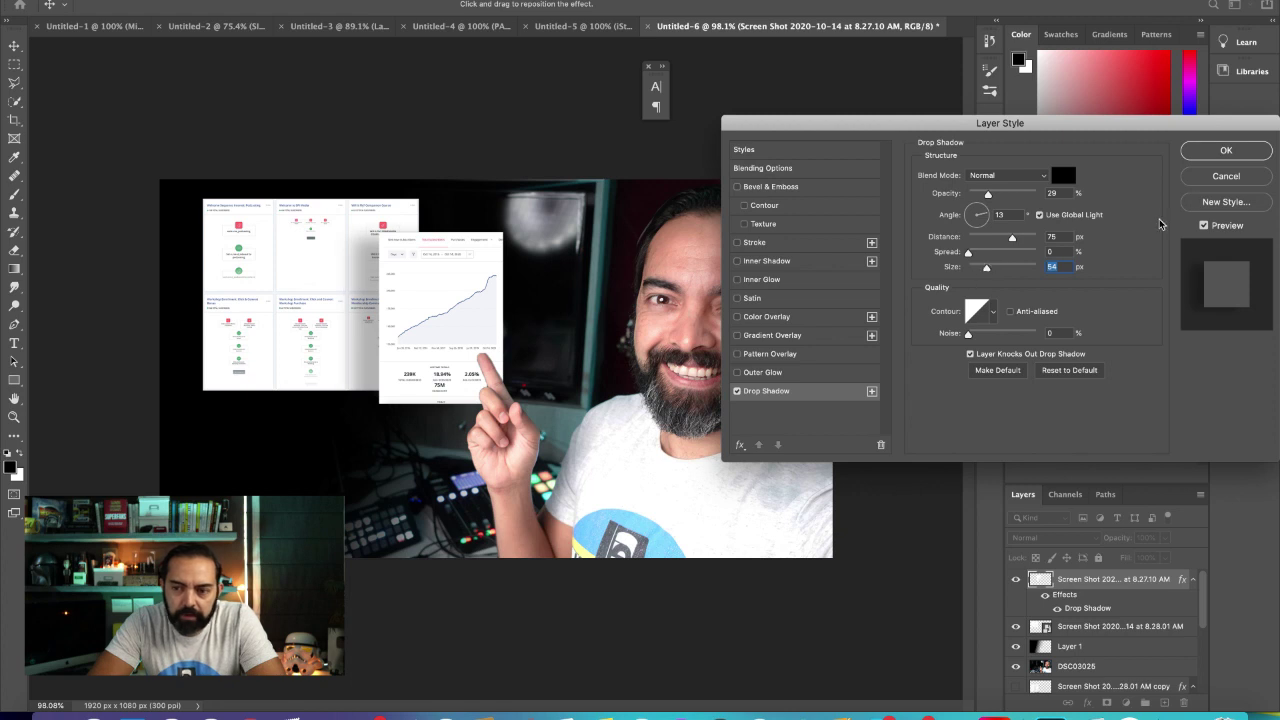
key("Return")
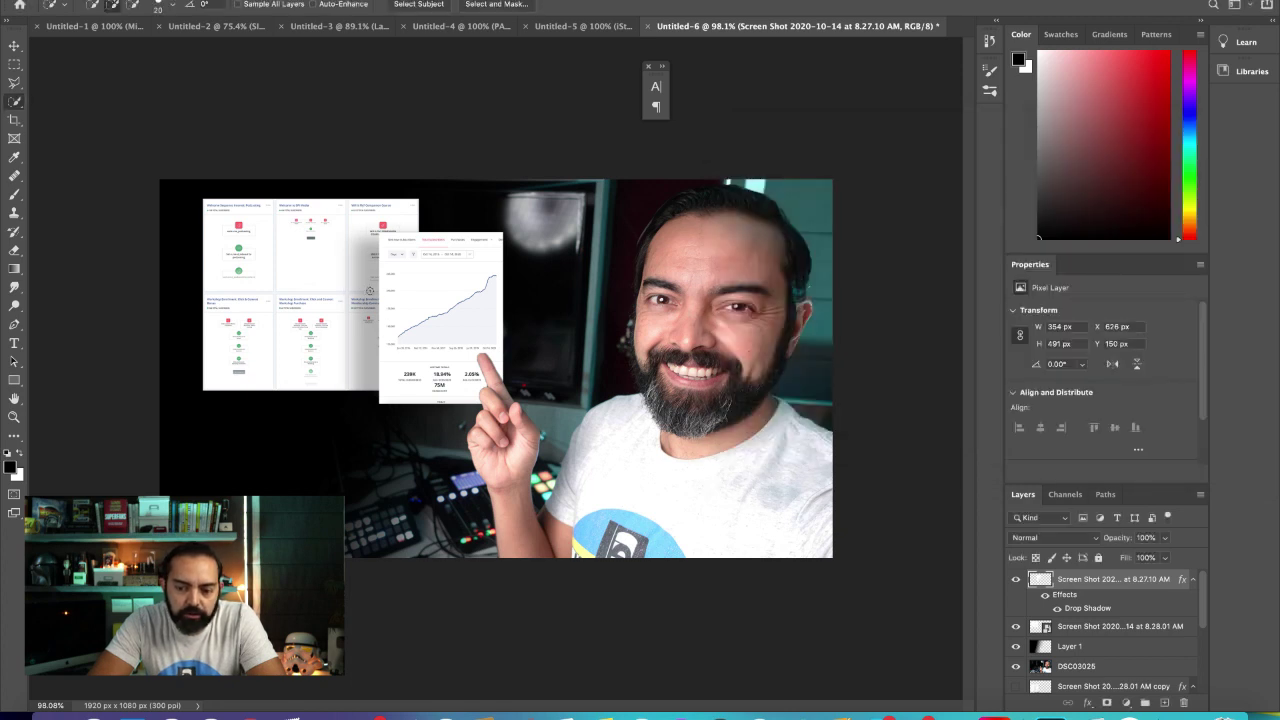
left_click(1044, 598)
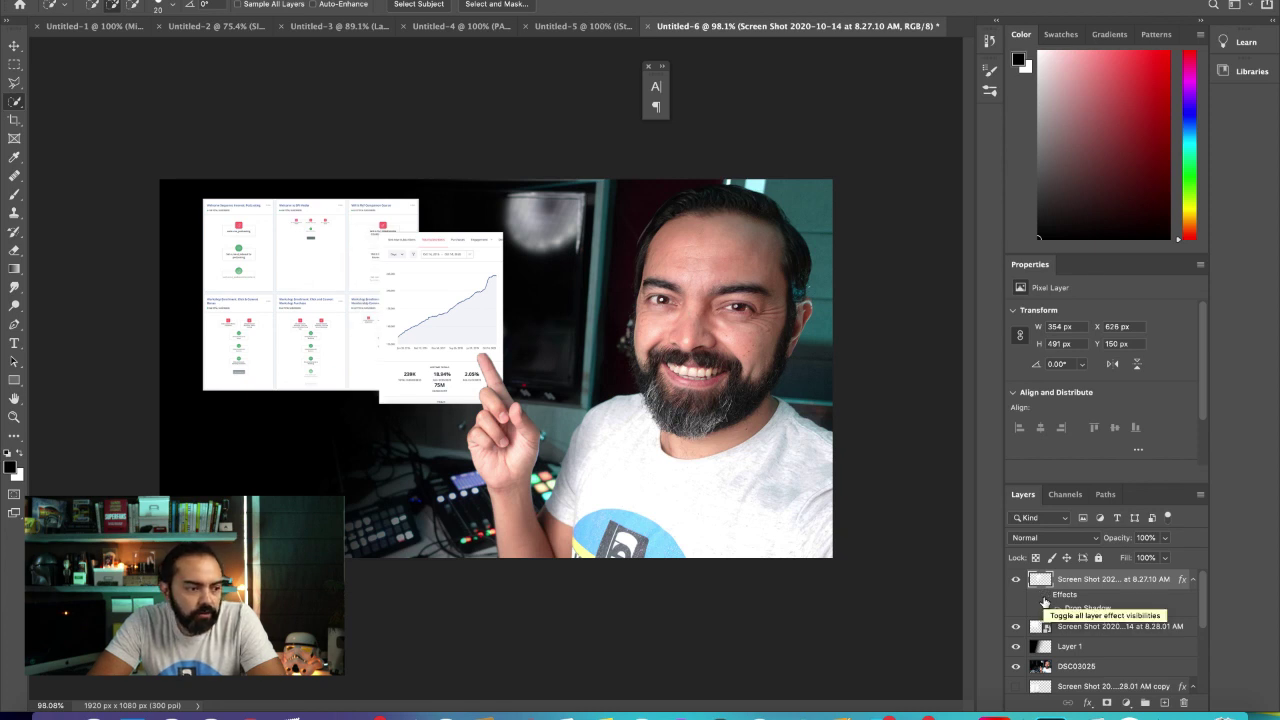
left_click(1044, 598)
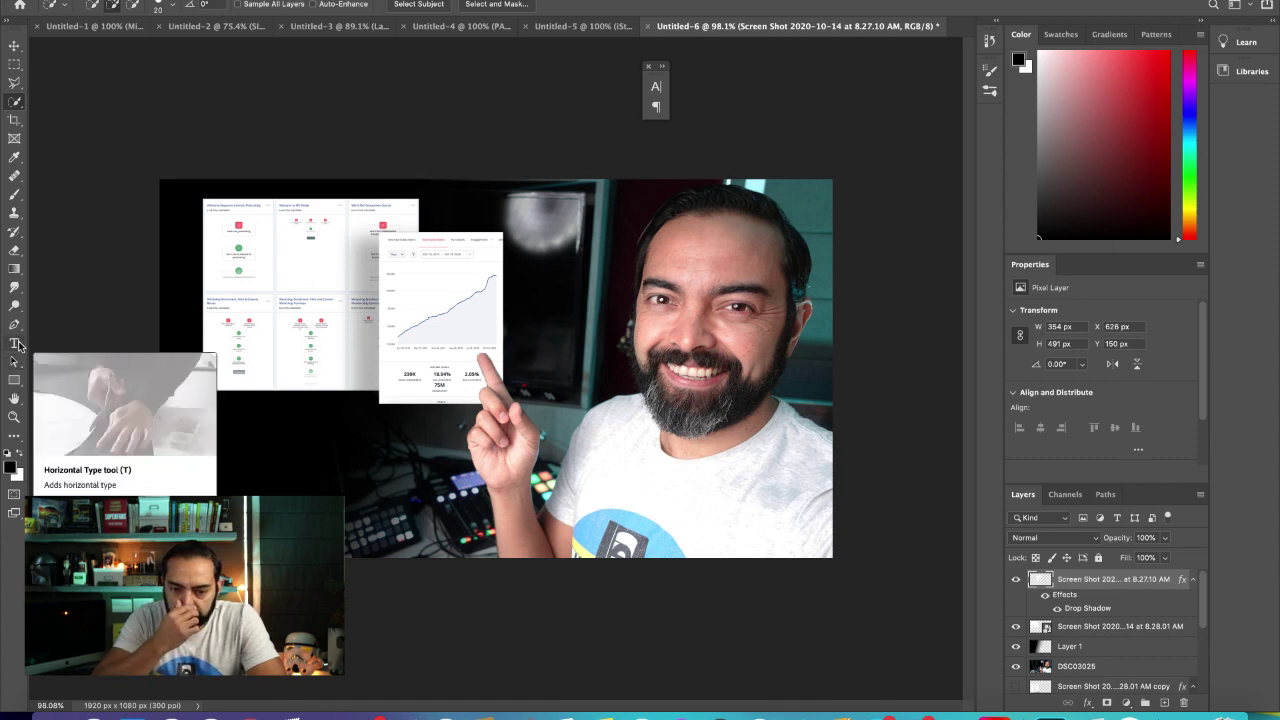
Step: Add the white Gotham Bold text "BEST EMAIL SOFTWARE" on two lines below the screenshots
left_click(18, 344)
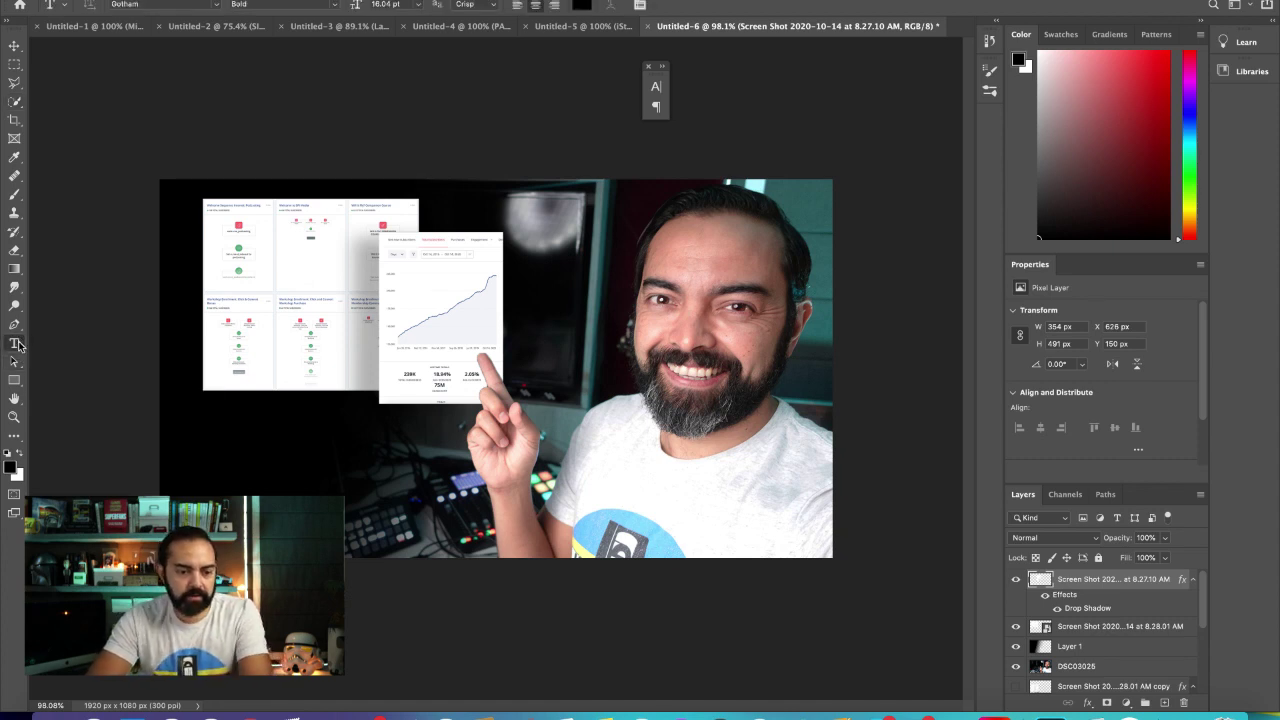
left_click(19, 456)
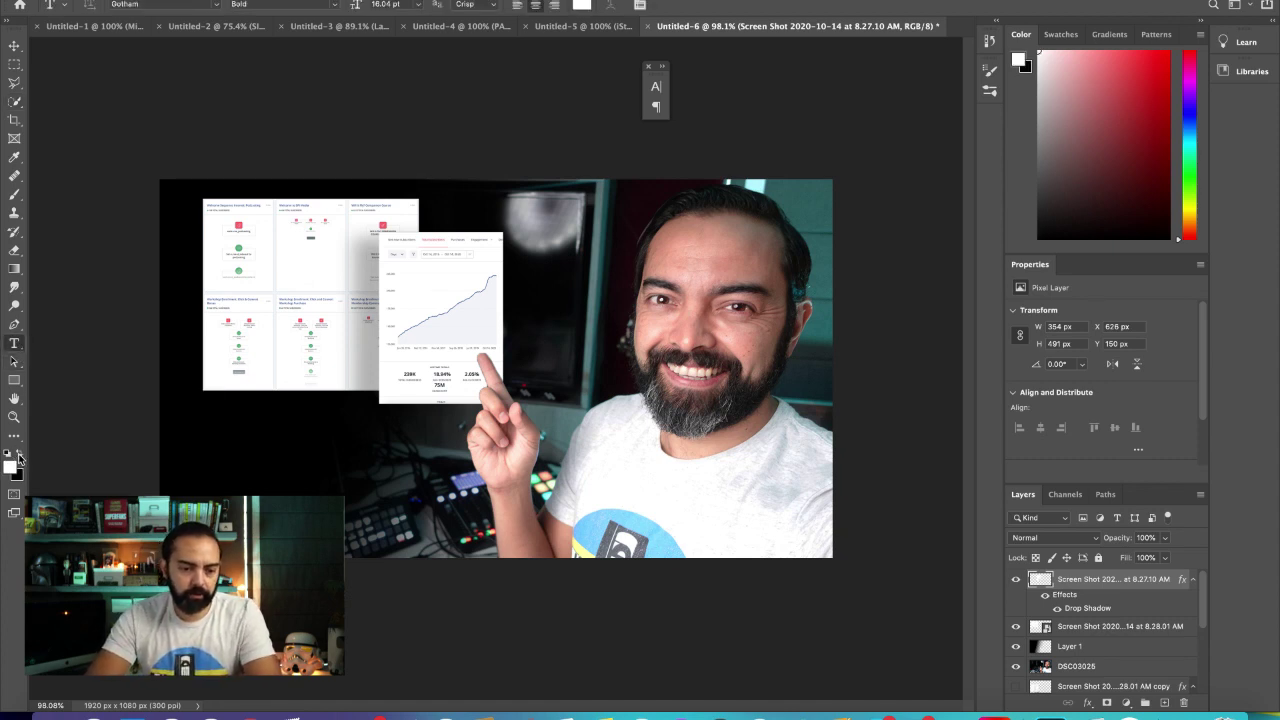
left_click(220, 464)
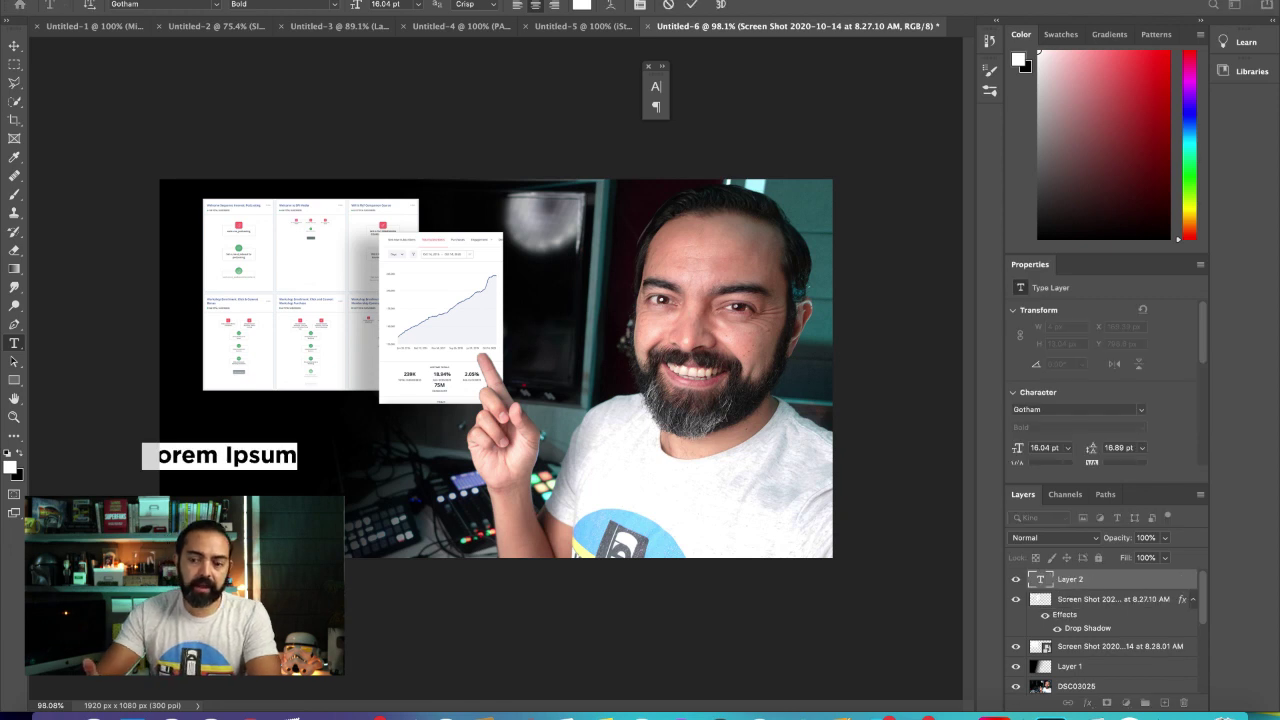
type("BEST EMAIL ")
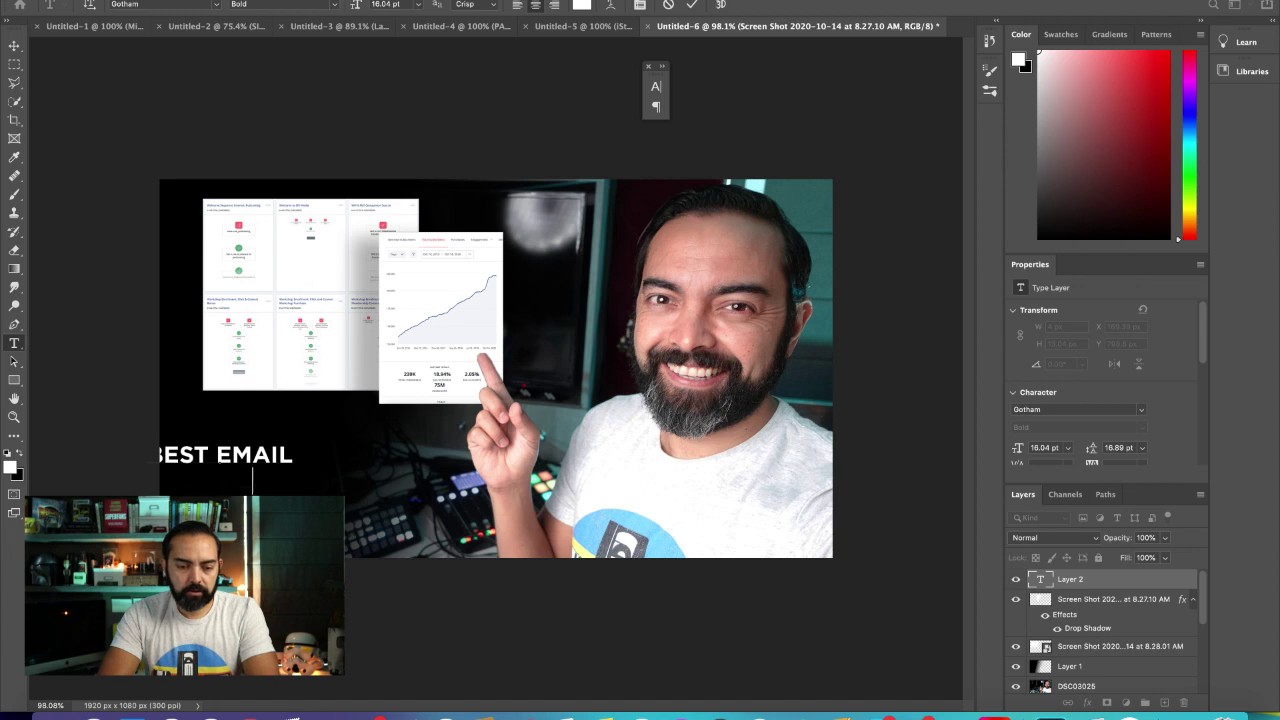
type("SOFTWARE")
left_click(14, 46)
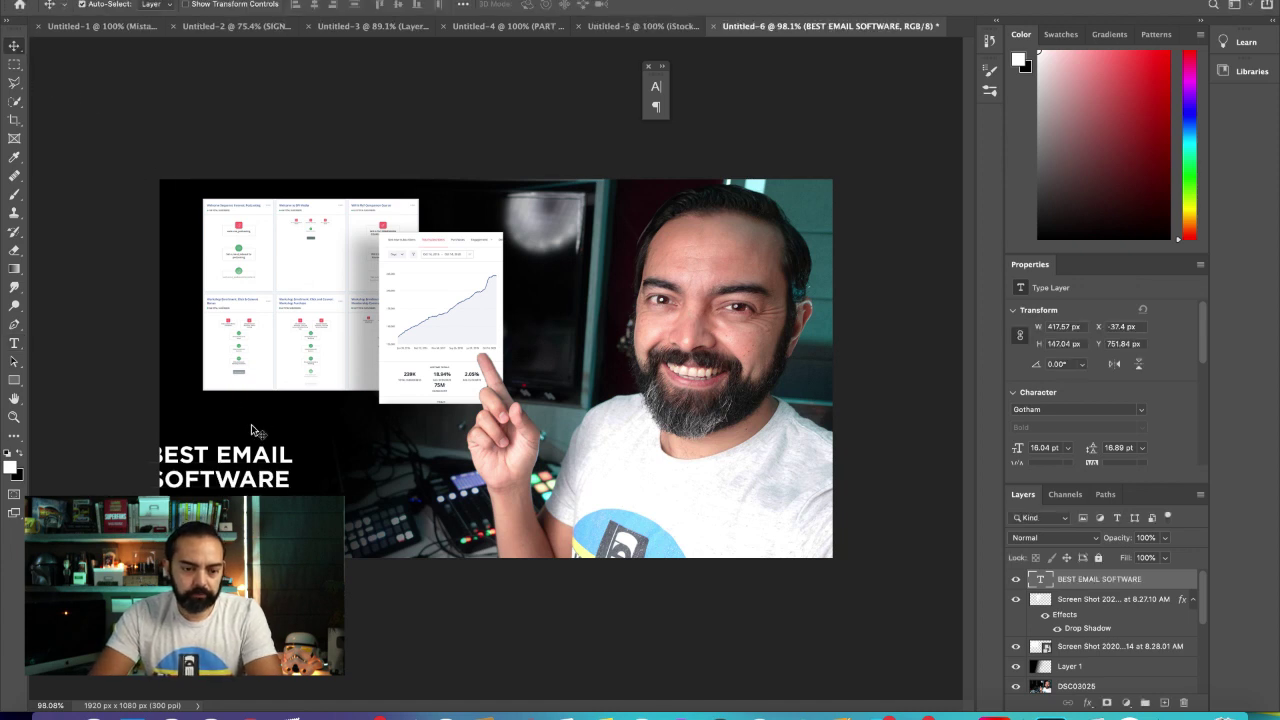
Step: Move the title fully onto the canvas below the screenshots and enlarge it to about 735 px wide
left_click_drag(245, 468, 283, 442)
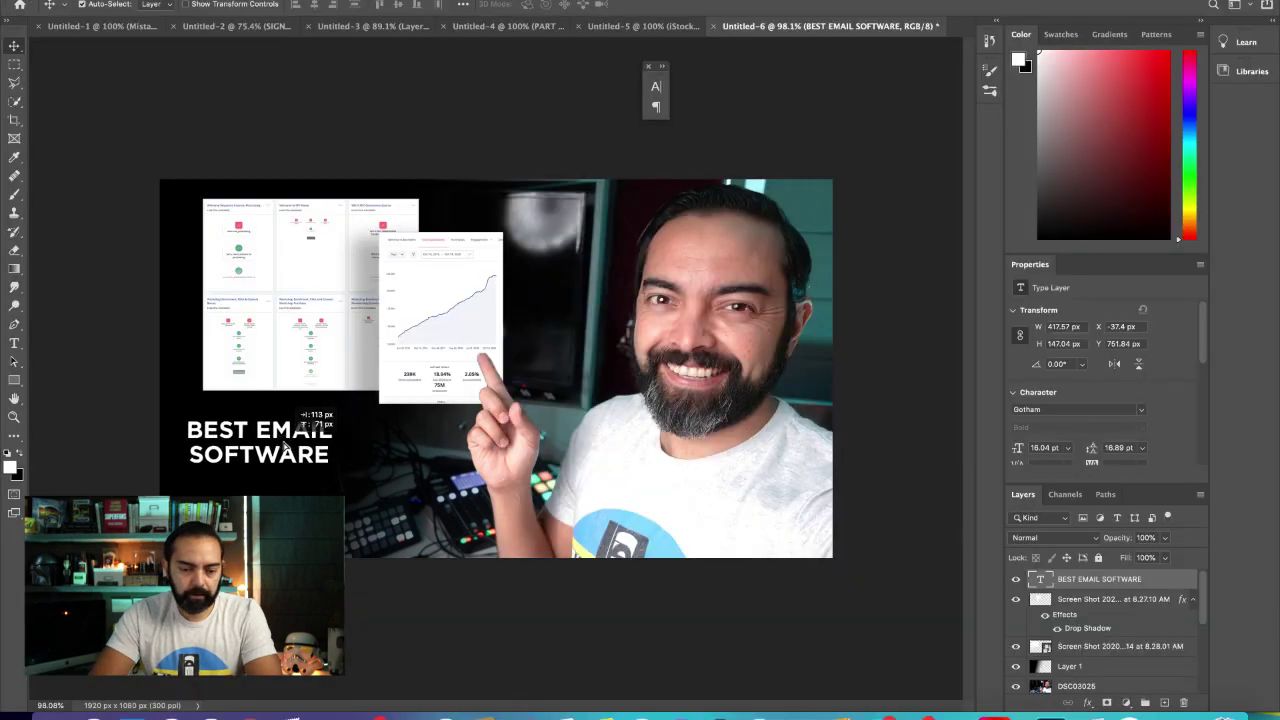
key("ctrl+t")
left_click_drag(336, 482, 437, 550)
key("Return")
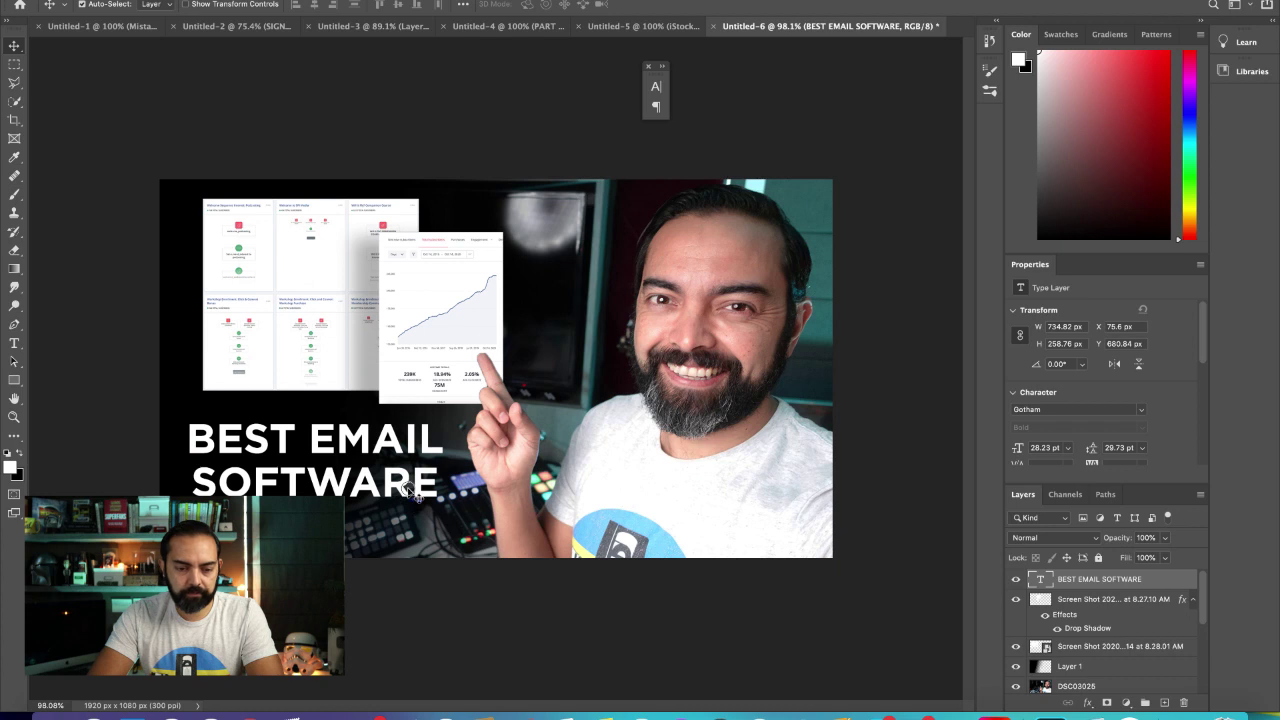
left_click_drag(408, 488, 414, 503)
Step: Try enlarging the DSC03025 photo layer to about 110%, then undo the scaling
right_click(680, 515)
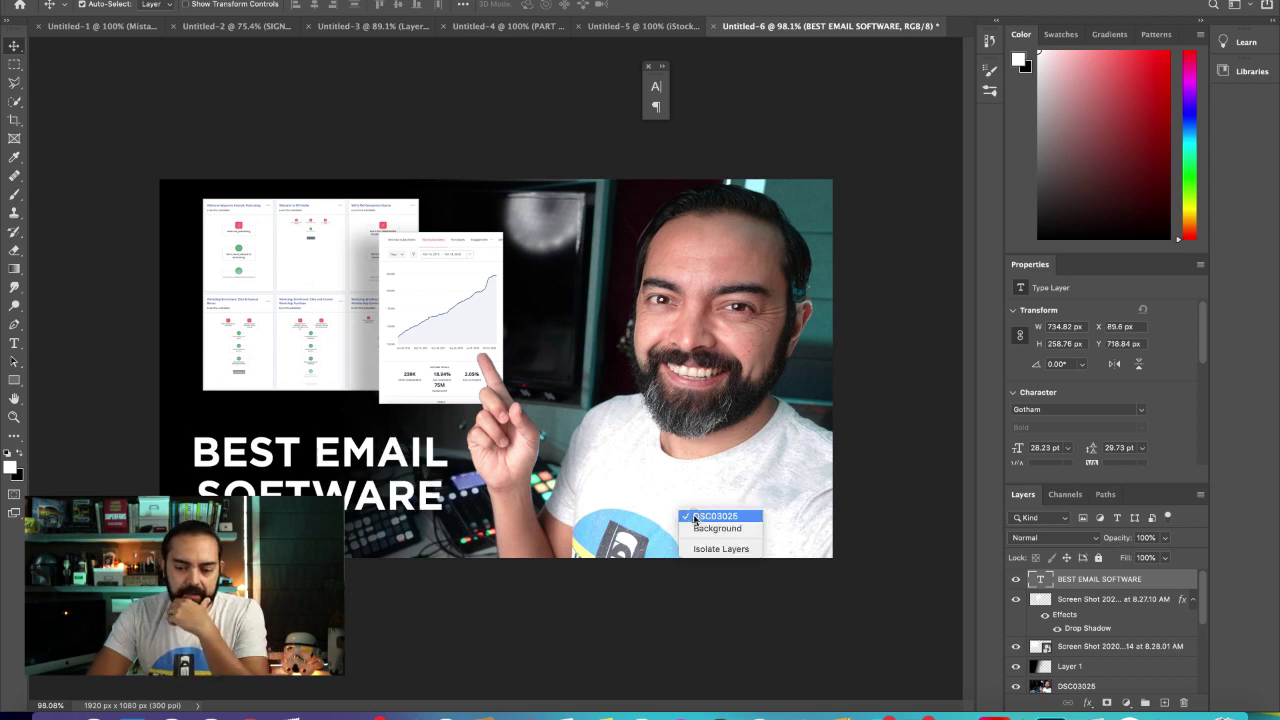
left_click(714, 516)
key("ctrl+t")
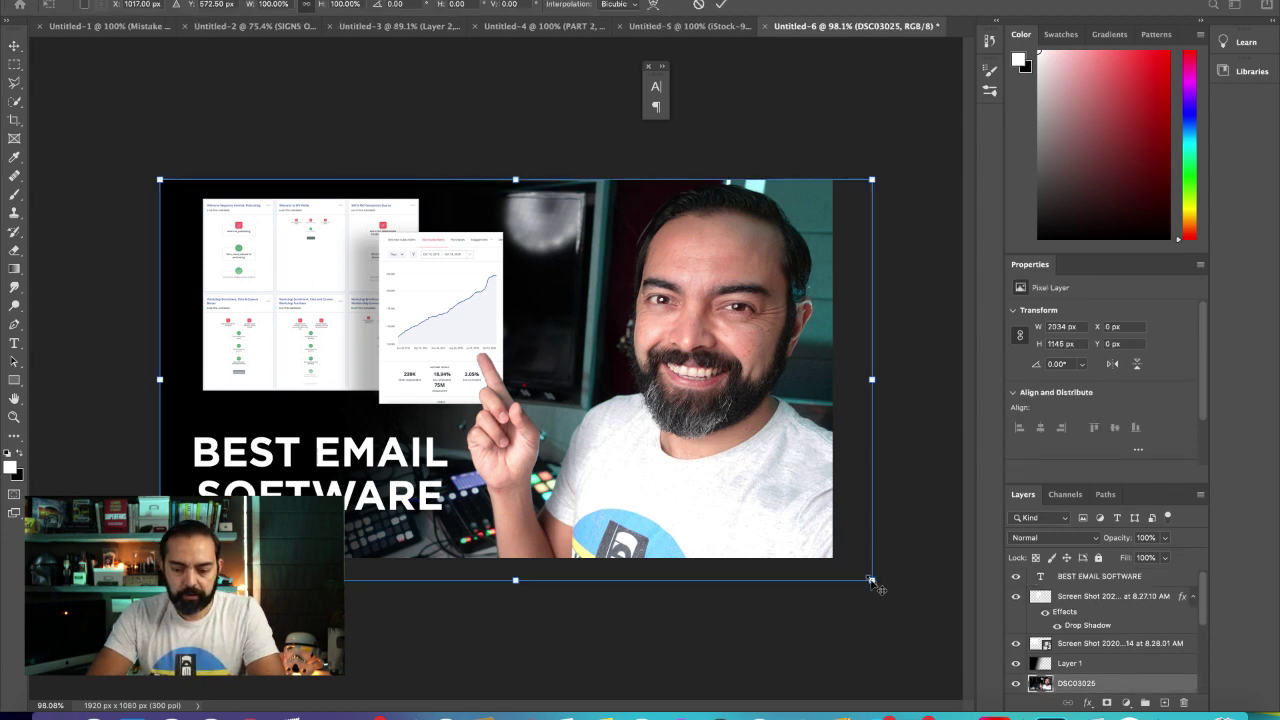
left_click_drag(876, 580, 890, 597)
key("ctrl+z")
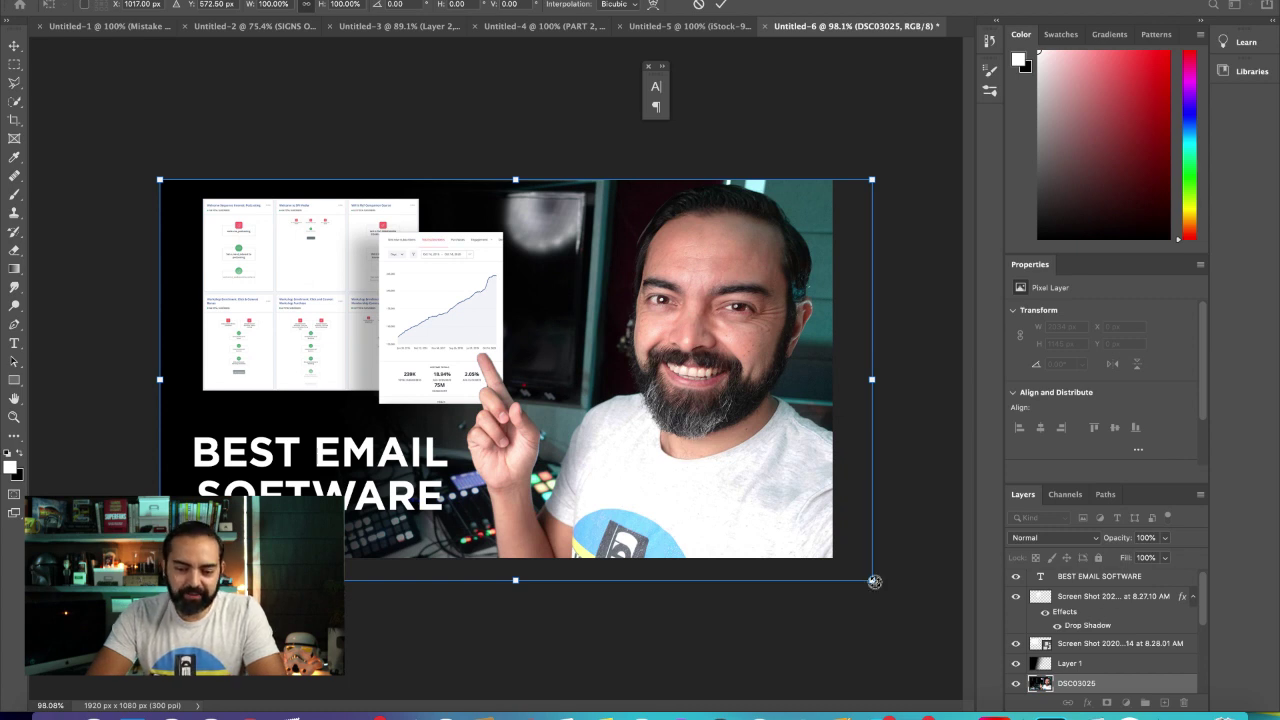
left_click_drag(875, 581, 937, 642)
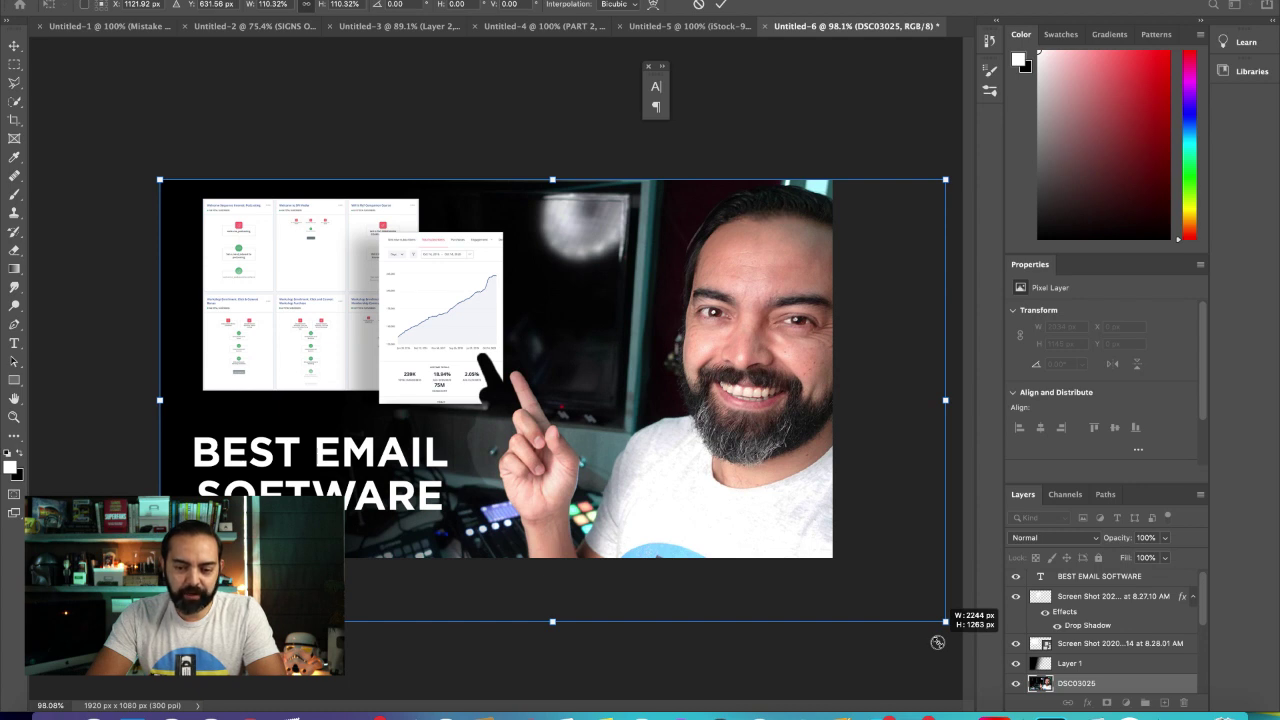
key("ctrl+z")
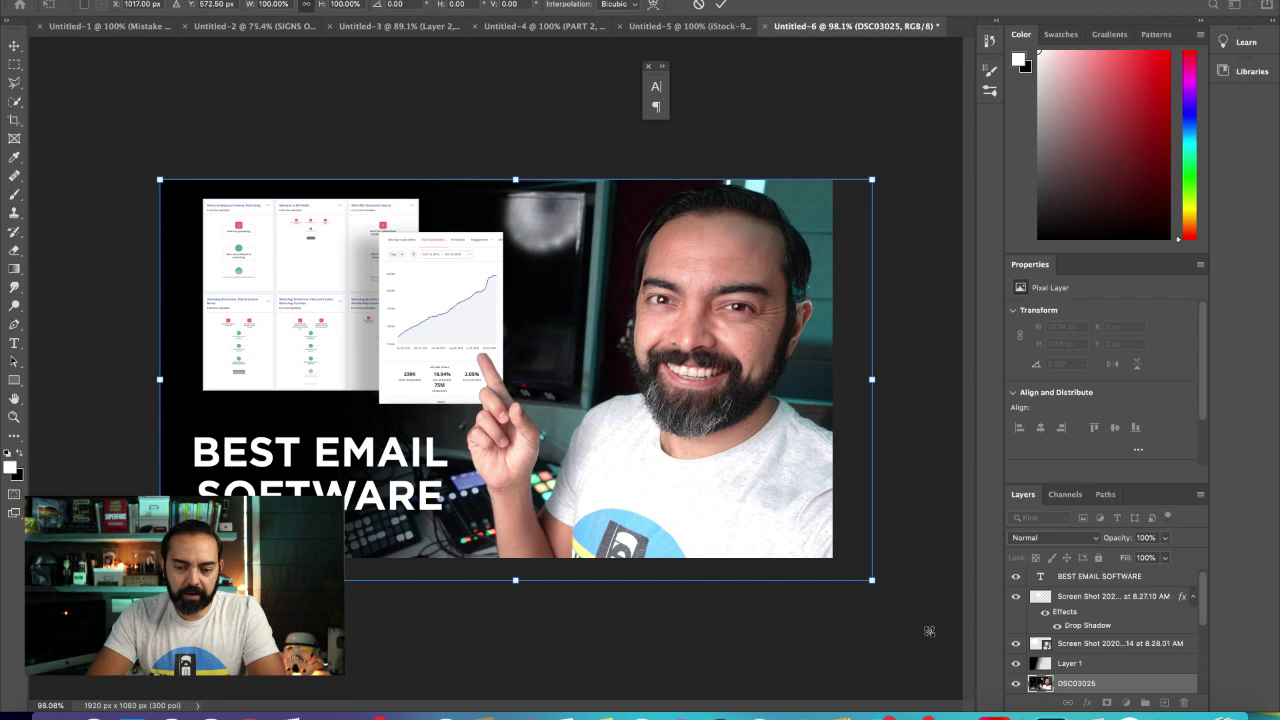
Step: Scale the "BEST EMAIL SOFTWARE" text up to about 770 px wide and close the Photos window that interrupts
left_click(14, 343)
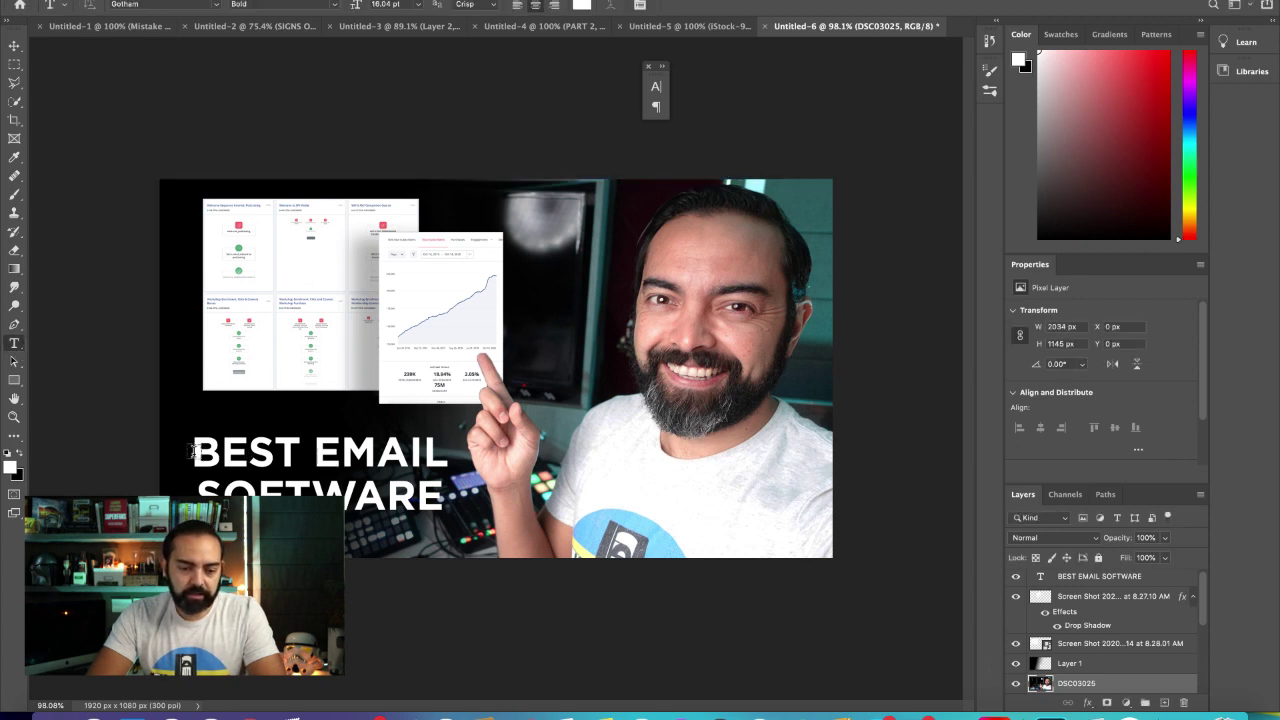
left_click_drag(195, 452, 448, 512)
left_click(15, 46)
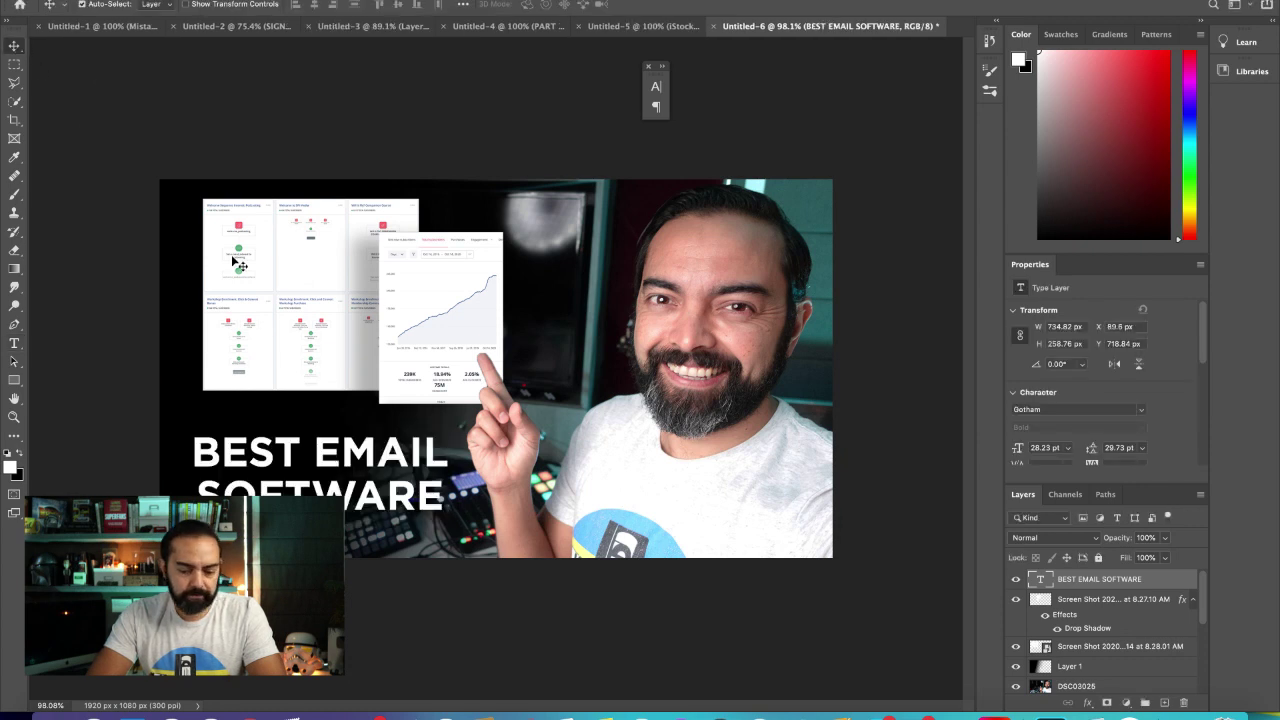
key("ctrl+t")
left_click_drag(191, 430, 178, 428)
left_click_drag(272, 468, 277, 470)
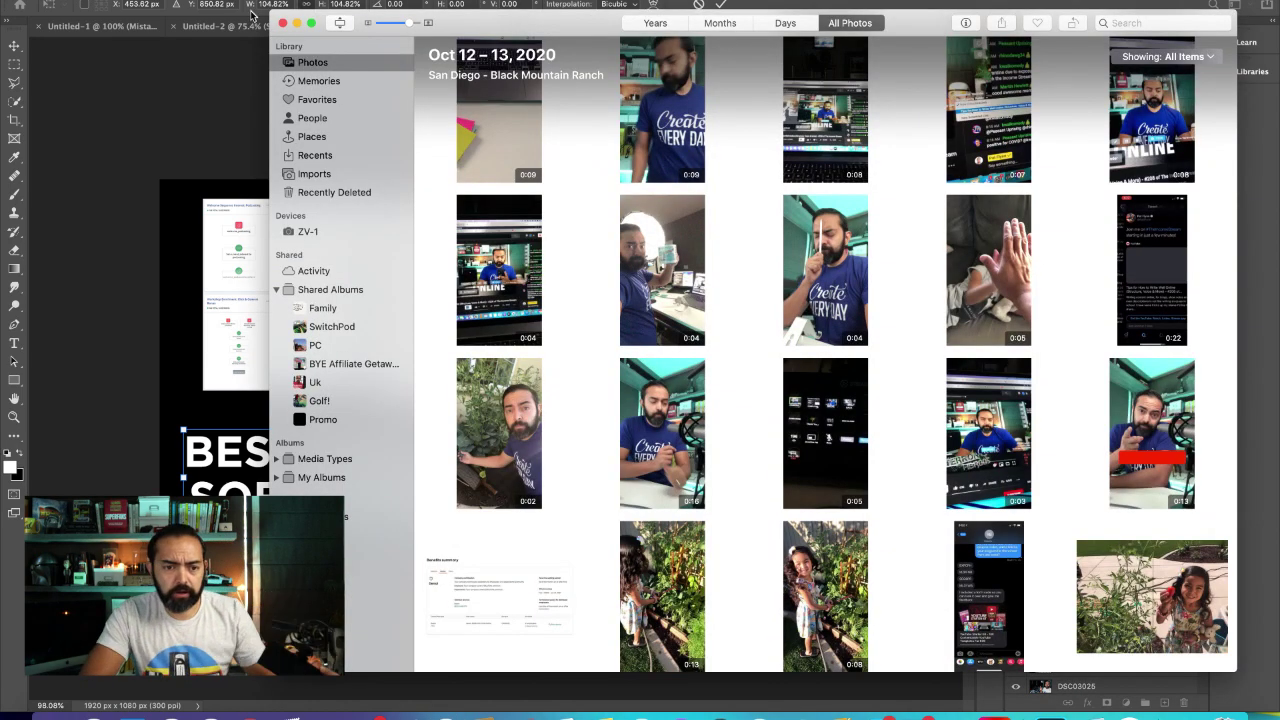
left_click(283, 22)
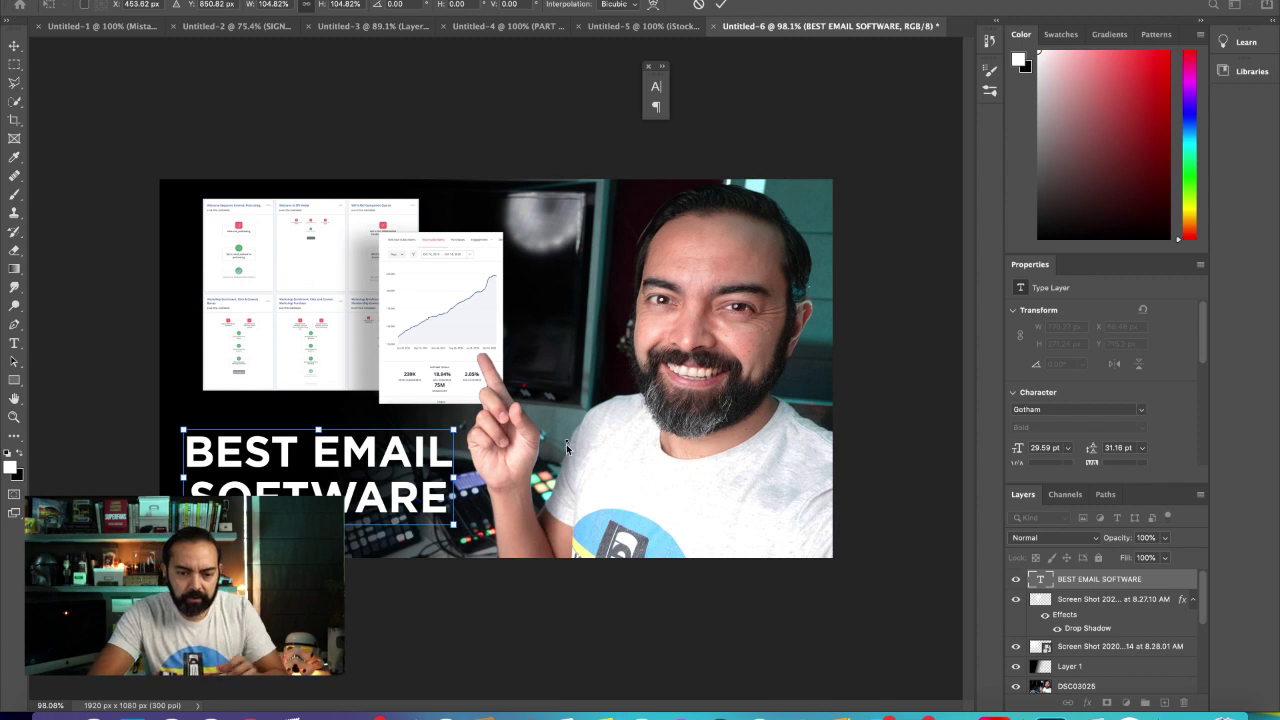
left_click(16, 52)
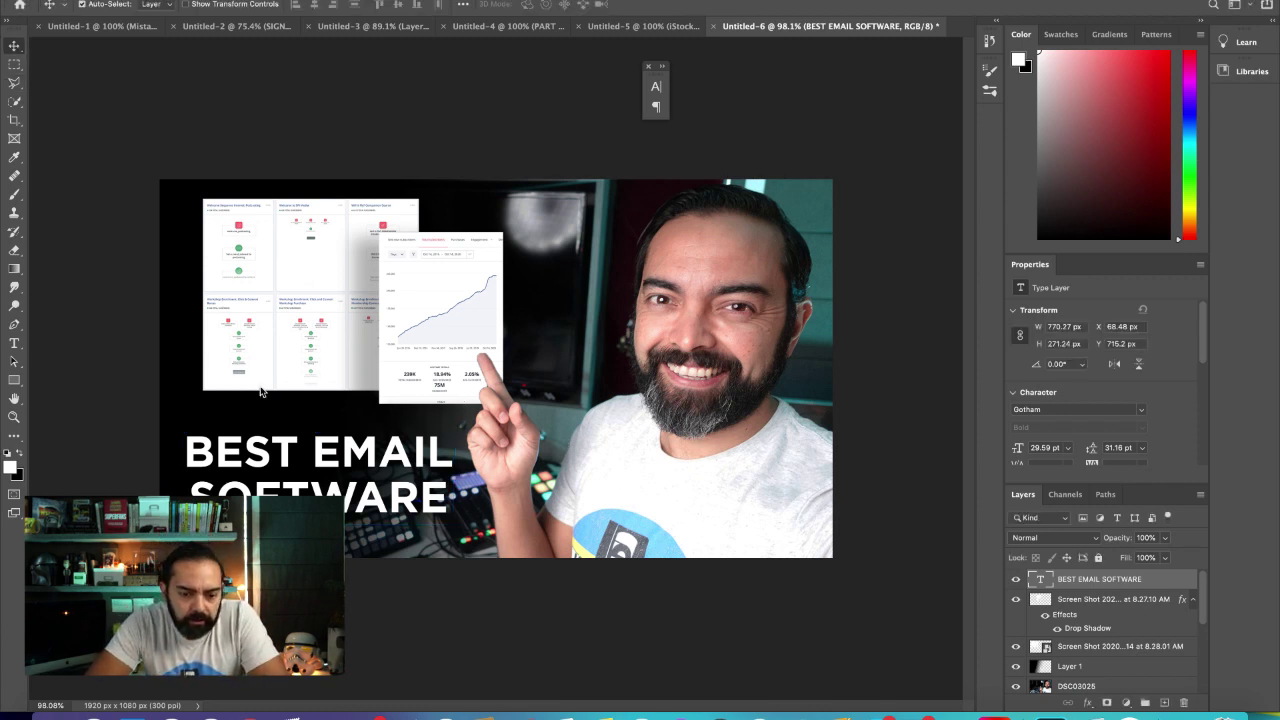
Step: Nudge the "BEST EMAIL SOFTWARE" text toward the hand and enlarge it to about 790 px wide
left_click_drag(378, 503, 383, 508)
key("ctrl+t")
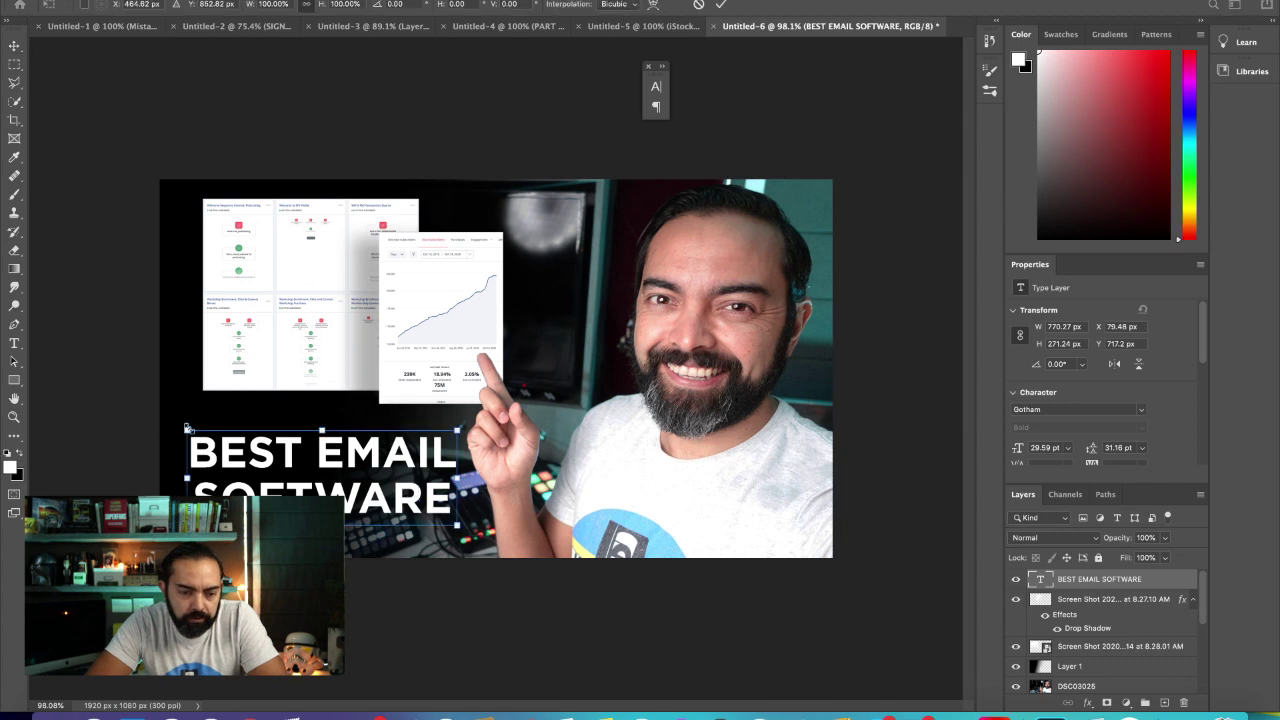
mouse_move(187, 428)
left_mouse_down()
mouse_move(171, 420)
mouse_move(180, 425)
left_mouse_up()
key("Return")
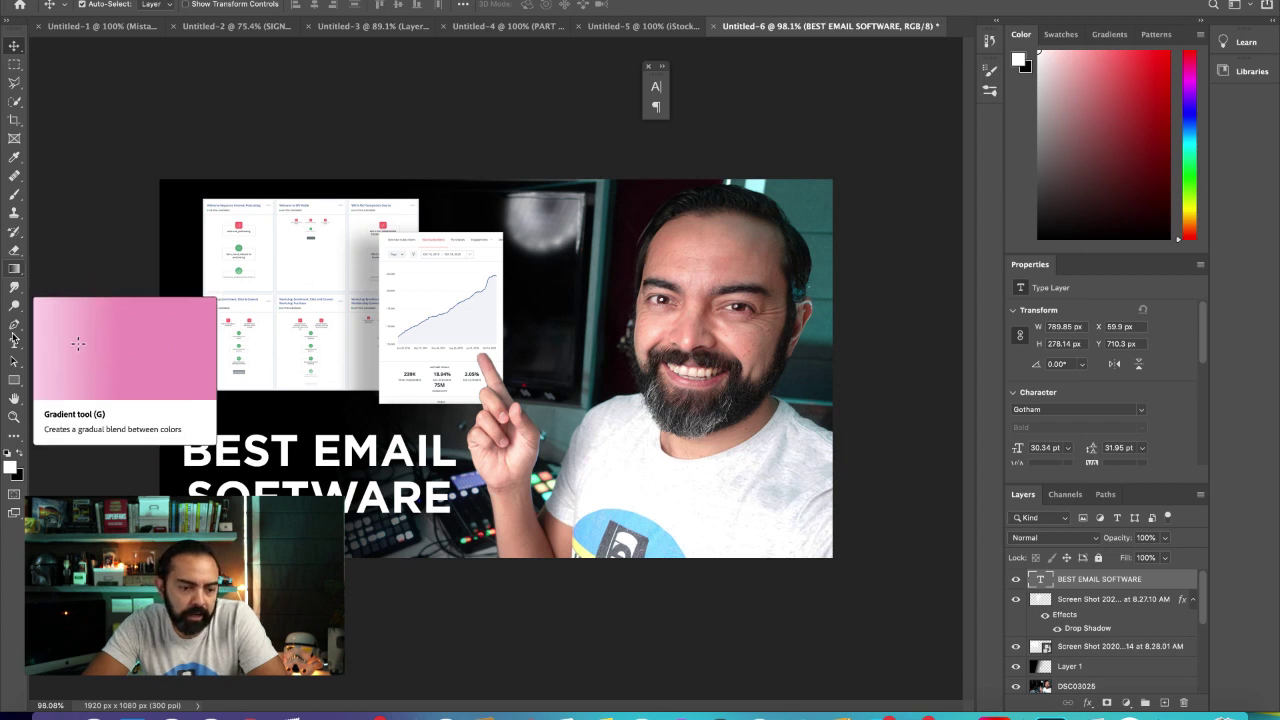
Step: Draw a black rectangle about 829 × 291 px around the "BEST EMAIL SOFTWARE" title and place it behind the text
left_click(14, 380)
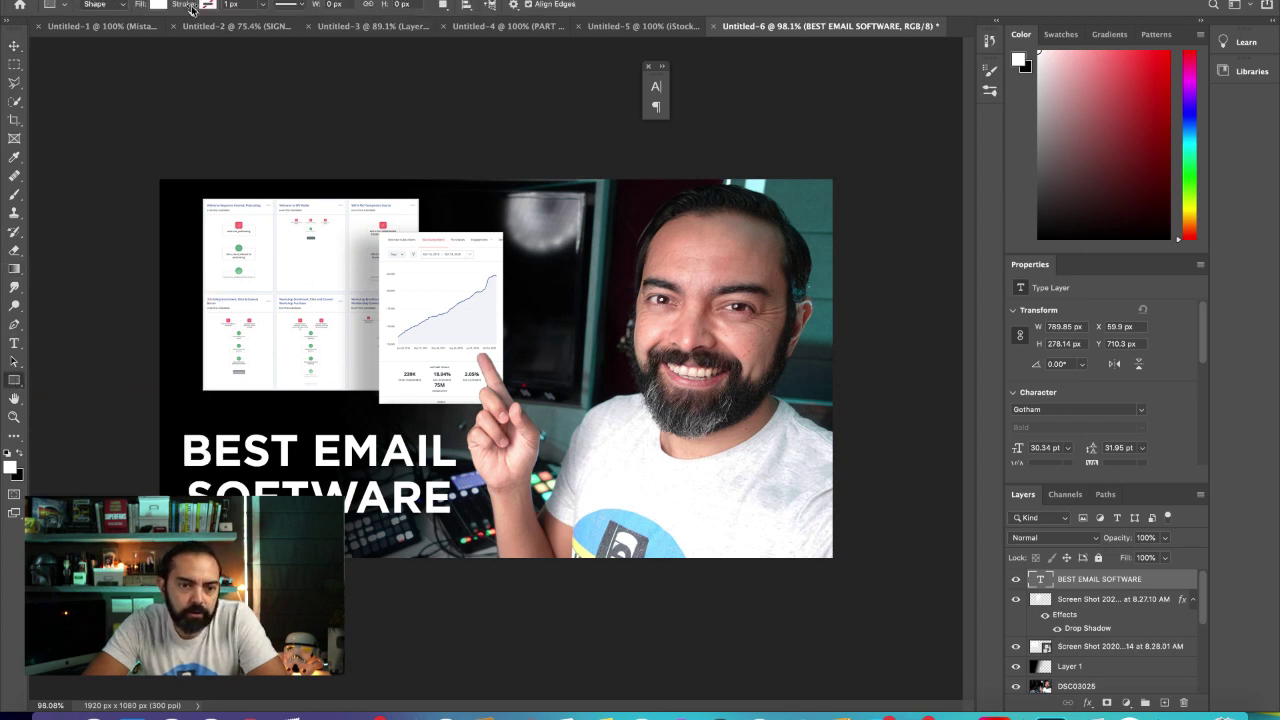
left_click(157, 5)
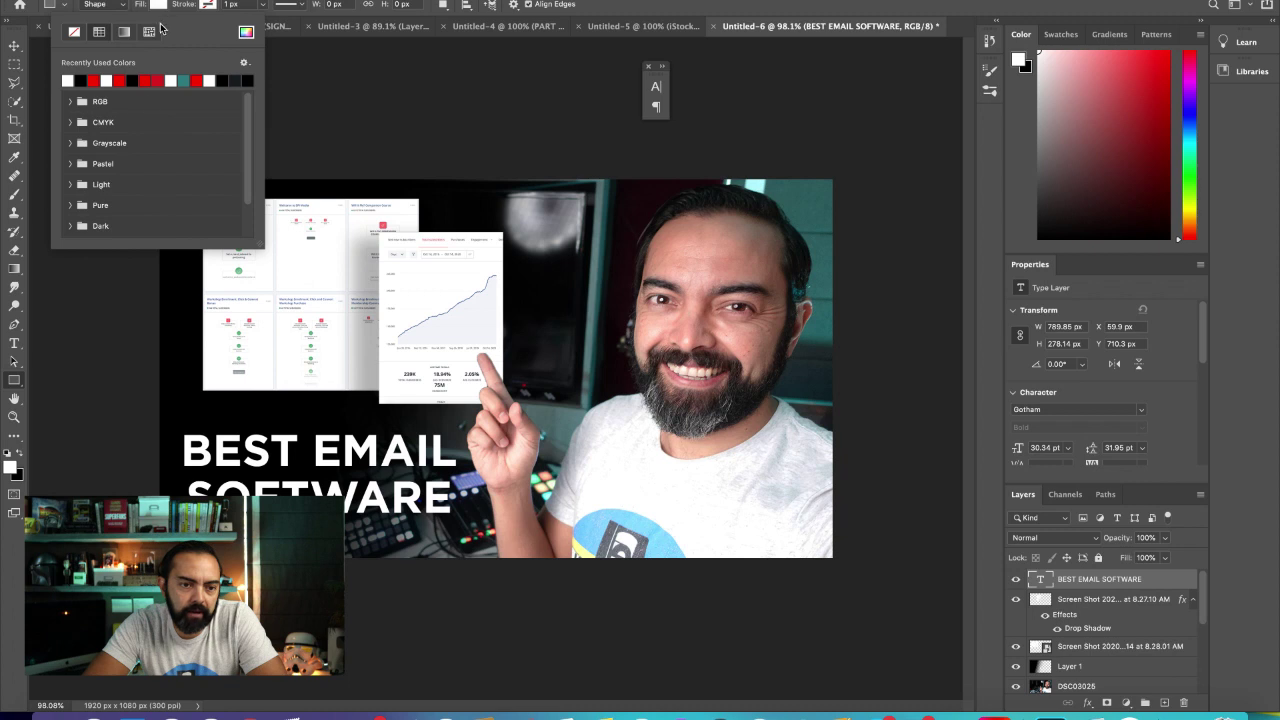
left_click(164, 10)
left_click(9, 453)
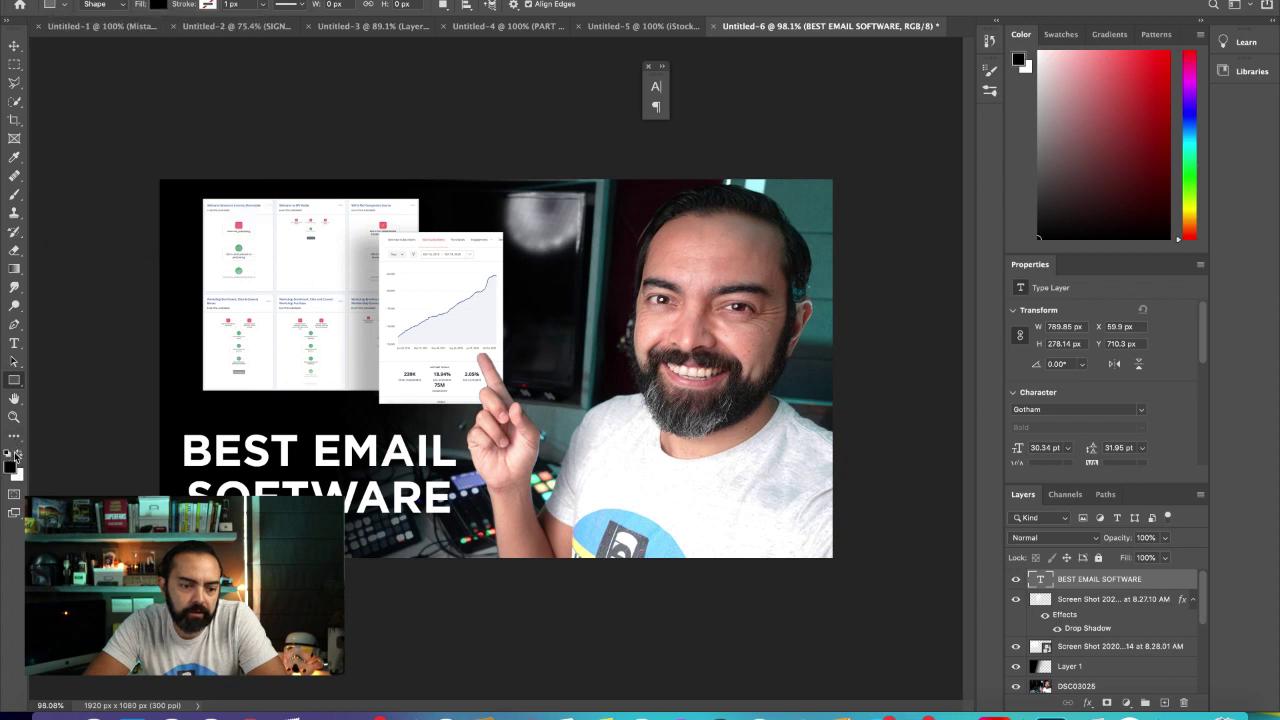
left_click_drag(180, 424, 466, 523)
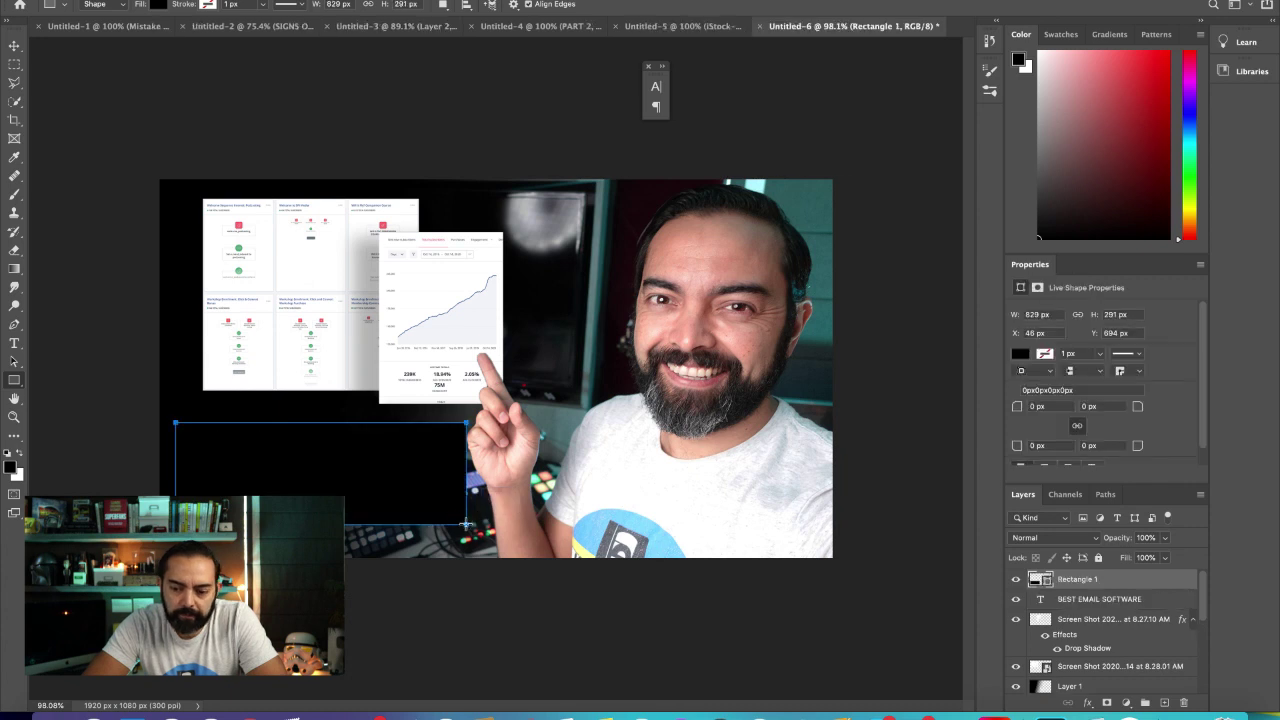
left_click_drag(1122, 584, 1118, 611)
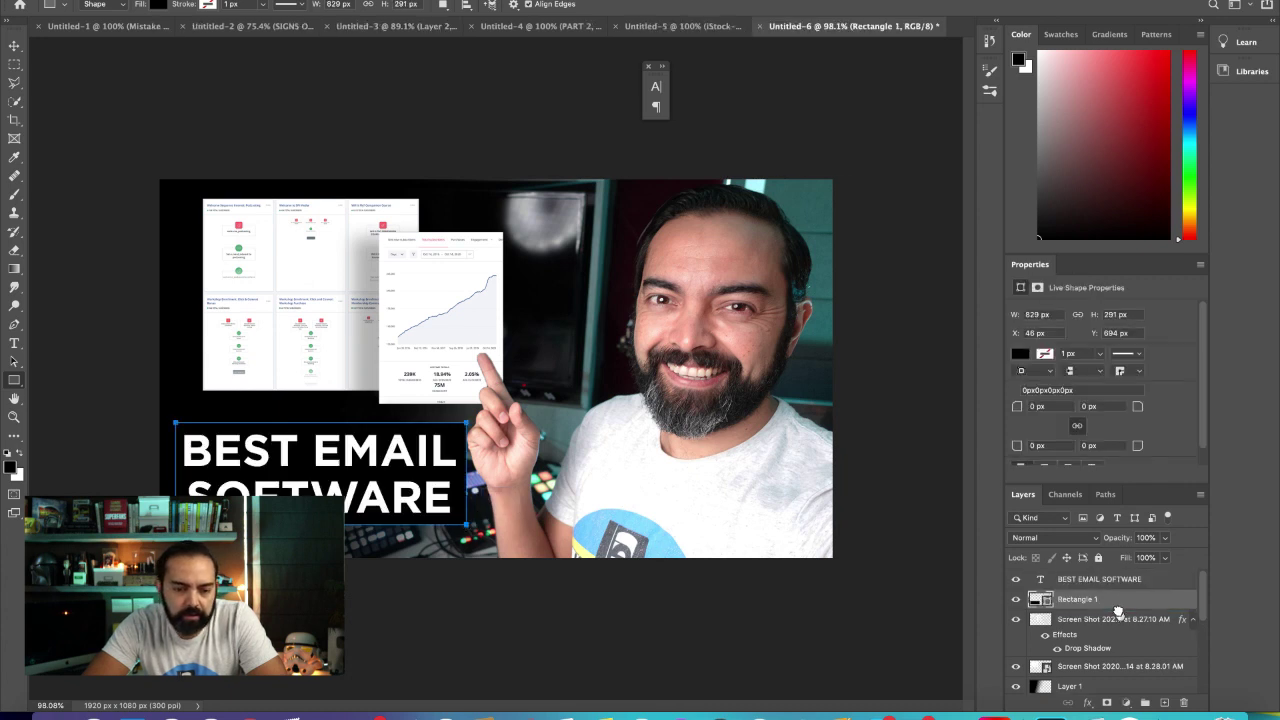
Step: Move the title and its black rectangle slightly up together, and hide the rectangle layer
left_click(14, 46)
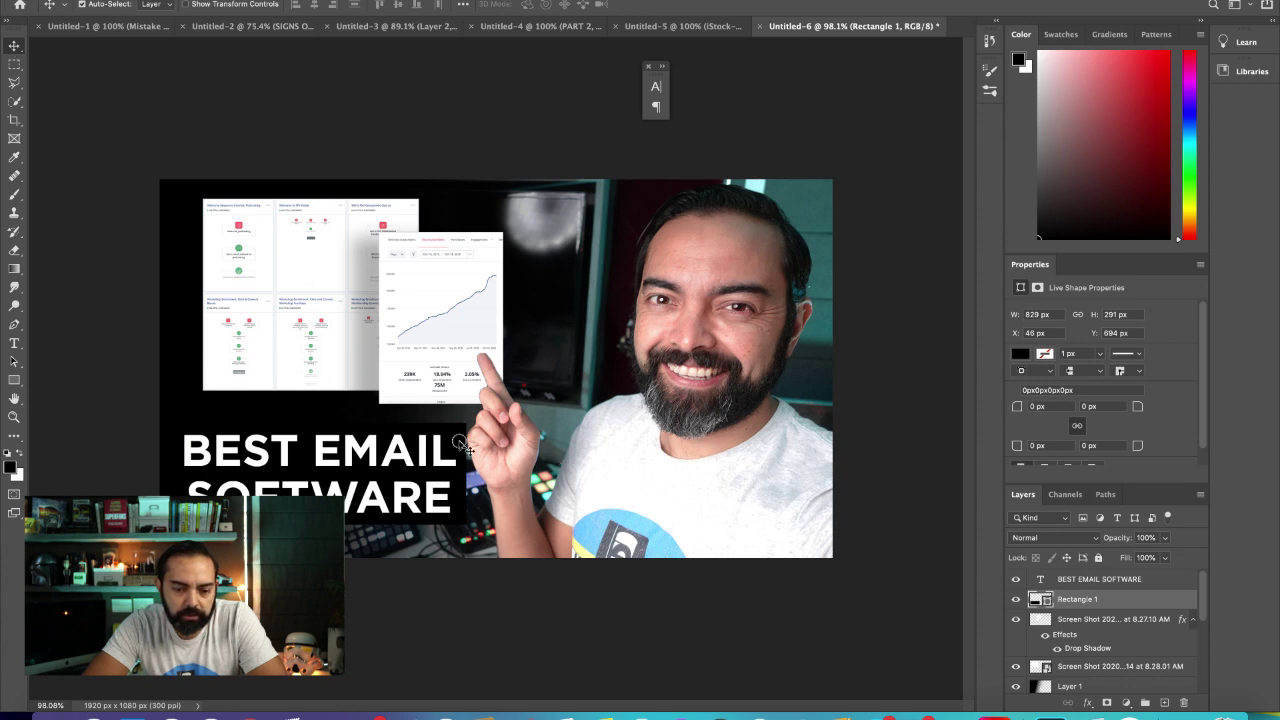
left_click_drag(464, 443, 453, 443)
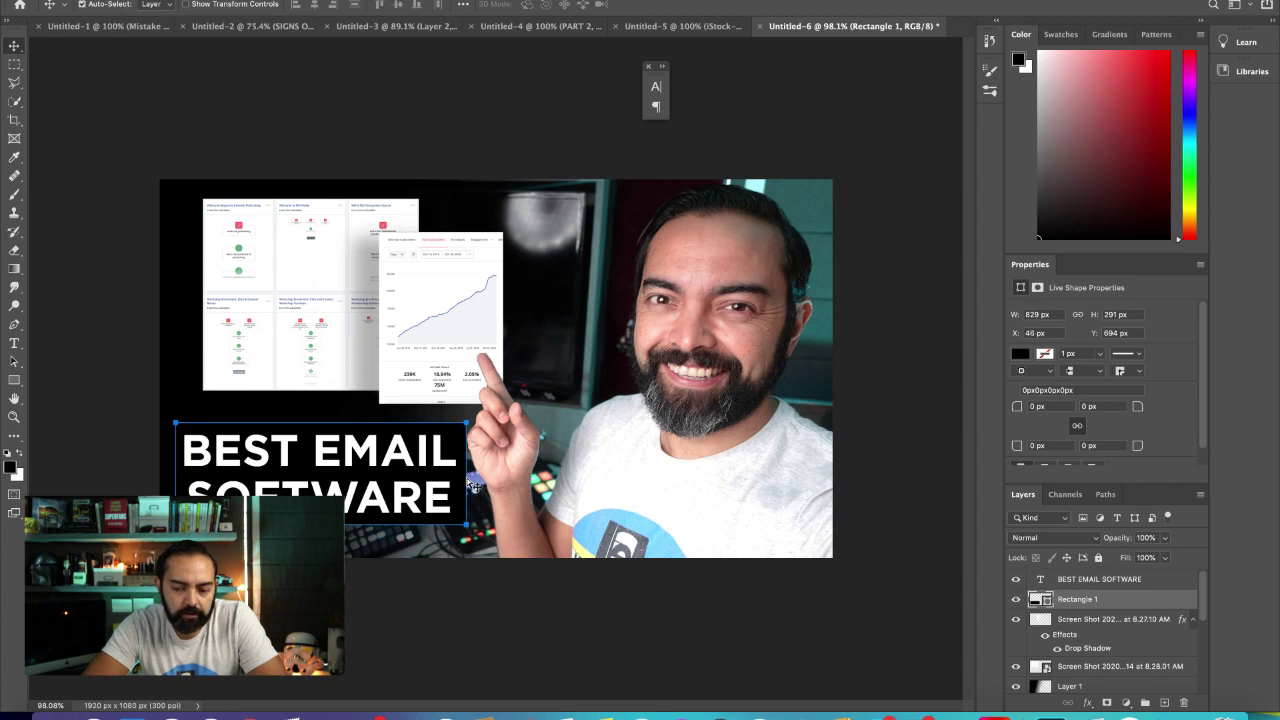
left_click(465, 487, "shift")
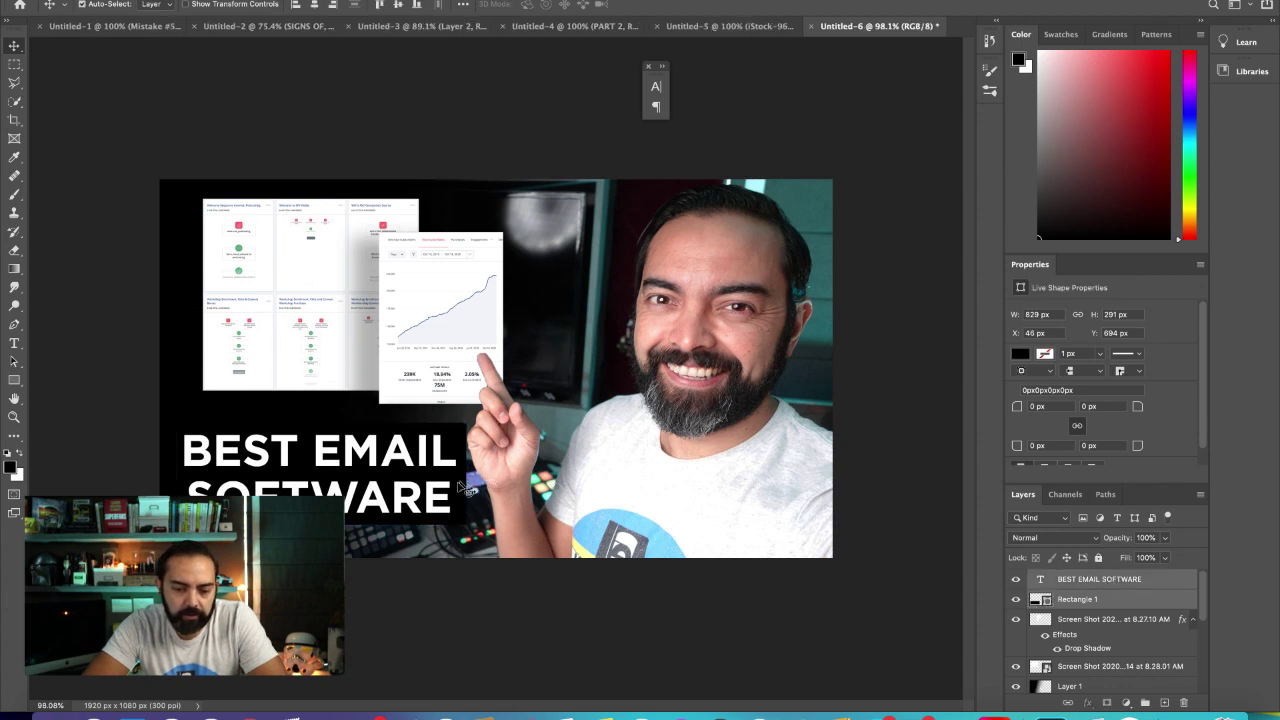
mouse_move(458, 486)
left_mouse_down()
mouse_move(440, 488)
mouse_move(448, 478)
left_mouse_up()
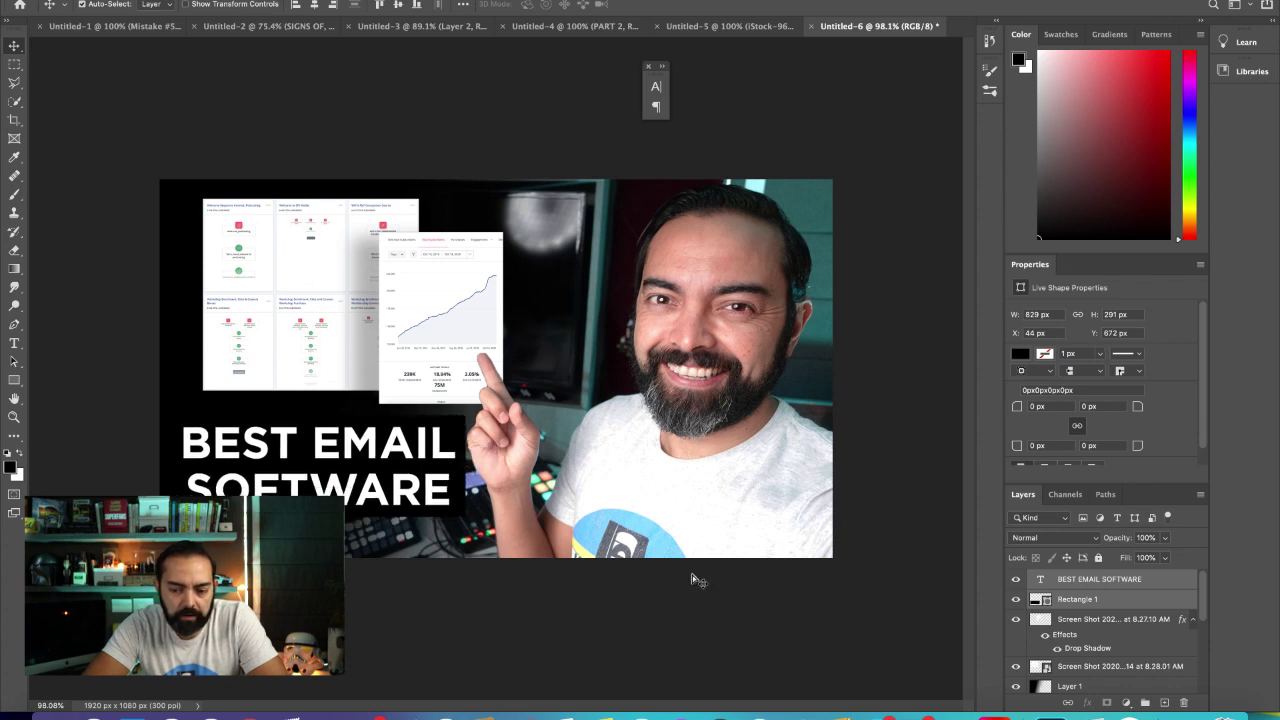
left_click(1016, 600)
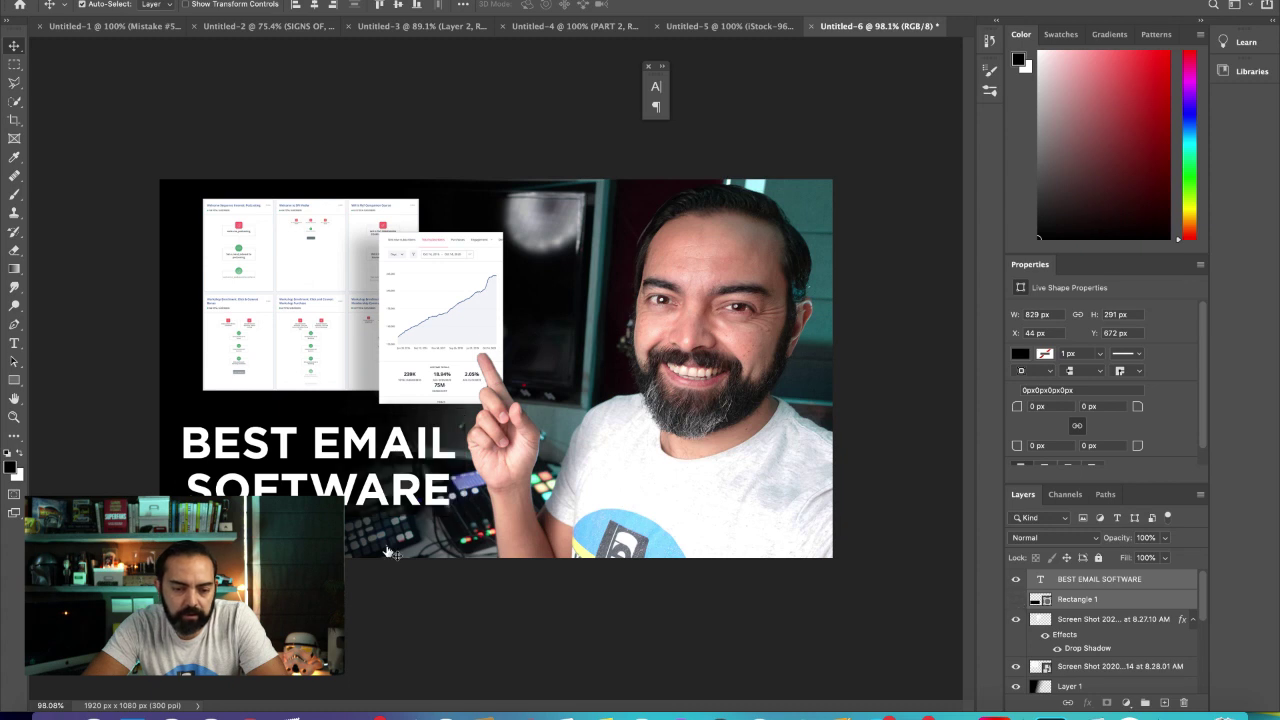
left_click_drag(418, 497, 416, 497)
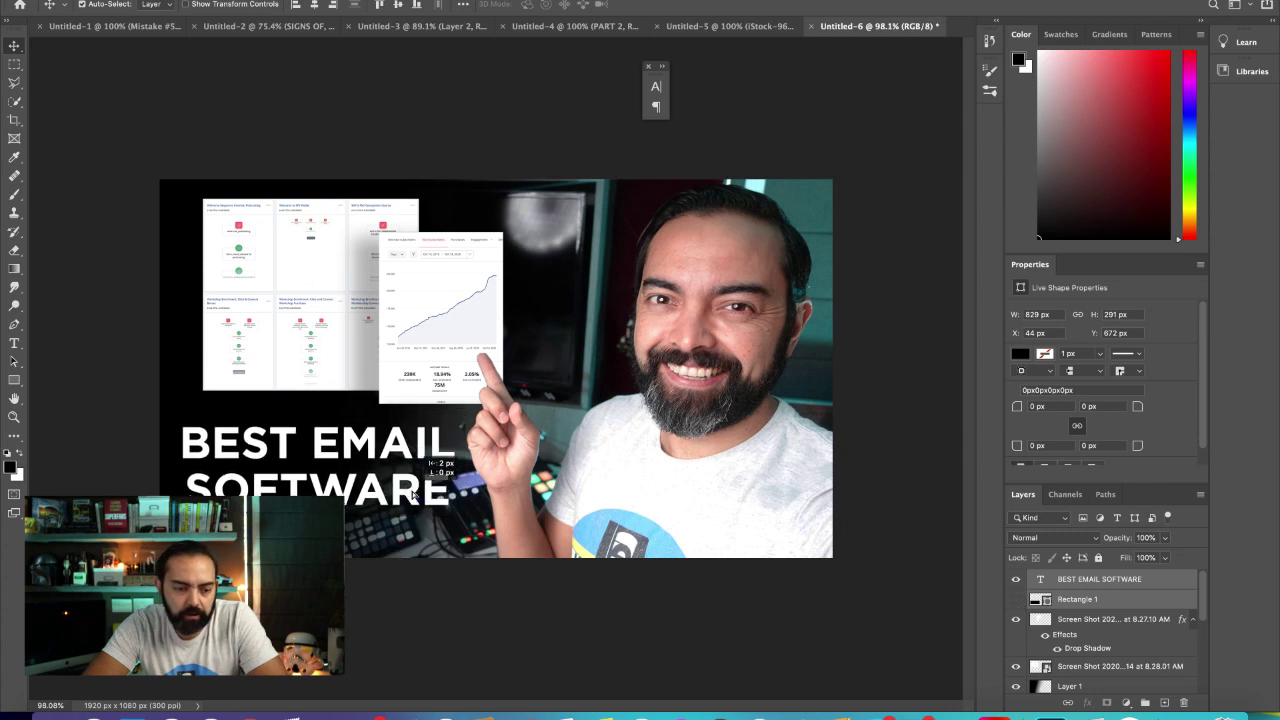
Step: Add a "FOR 2021" text line below the title and scale it up to about 406 px wide
left_click(20, 343)
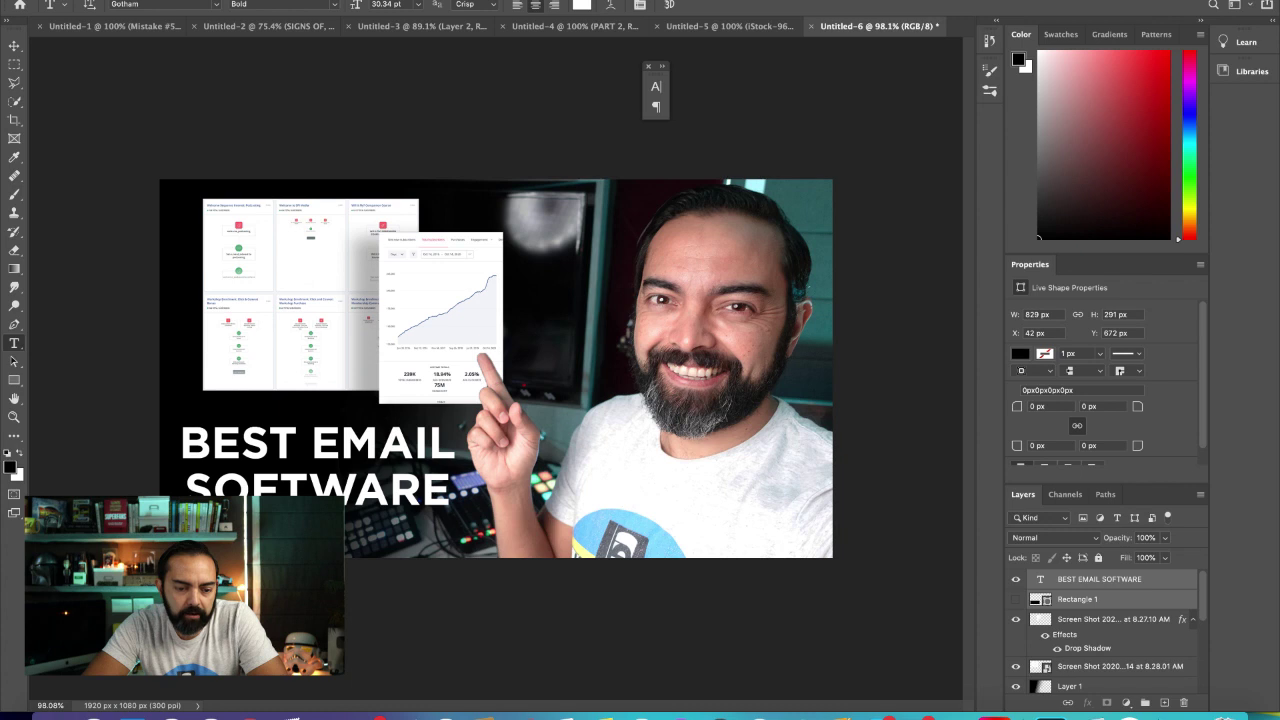
left_click(223, 549)
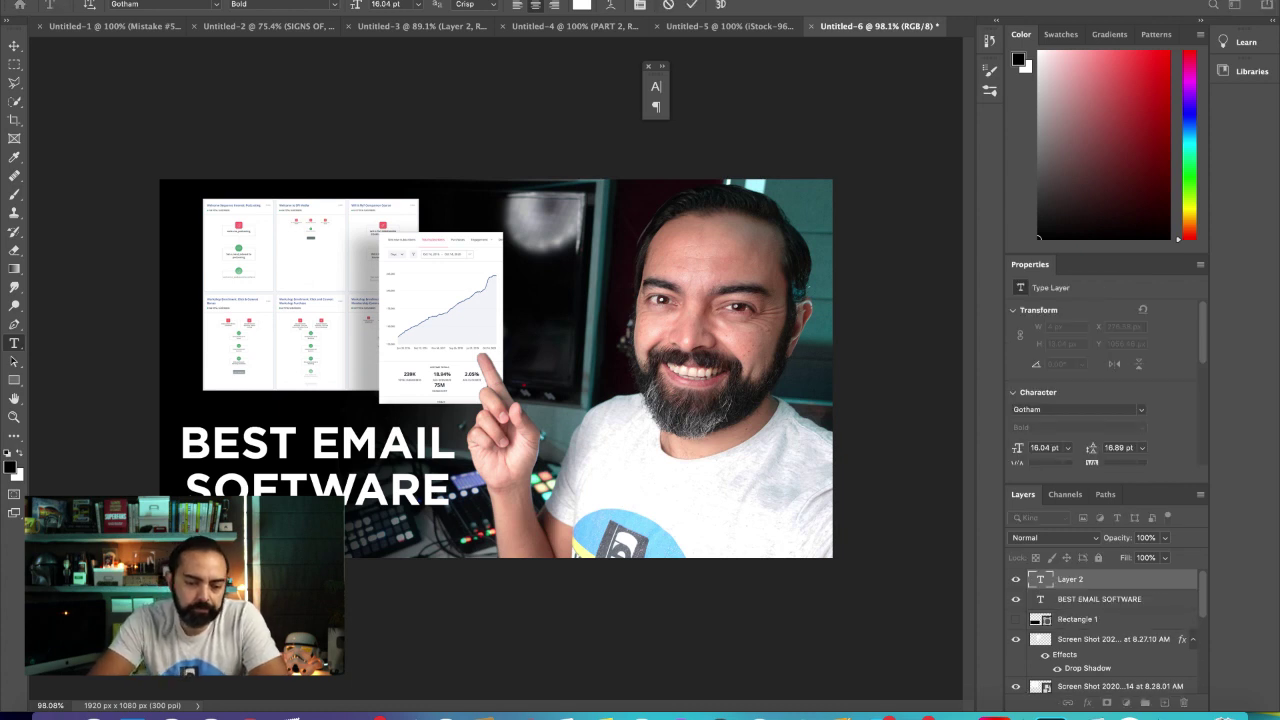
left_click(15, 47)
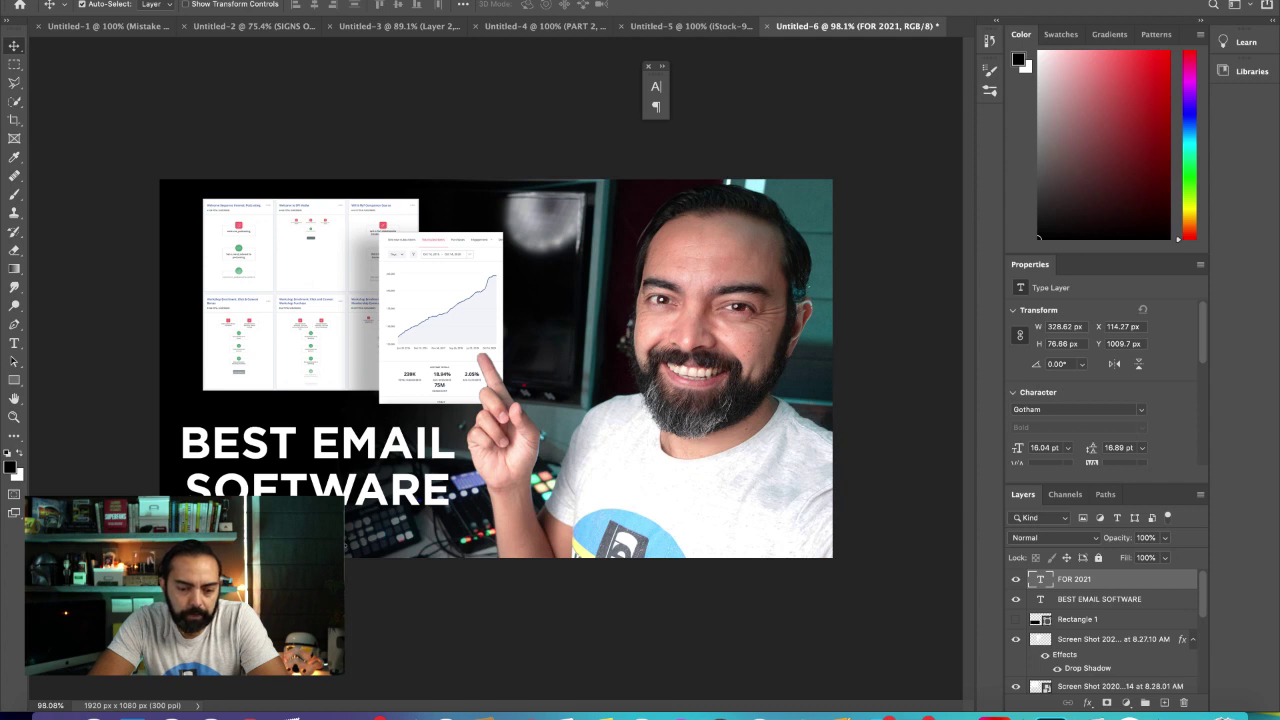
left_click_drag(312, 557, 383, 553)
key("ctrl+t")
left_click_drag(386, 554, 345, 510)
key("Return")
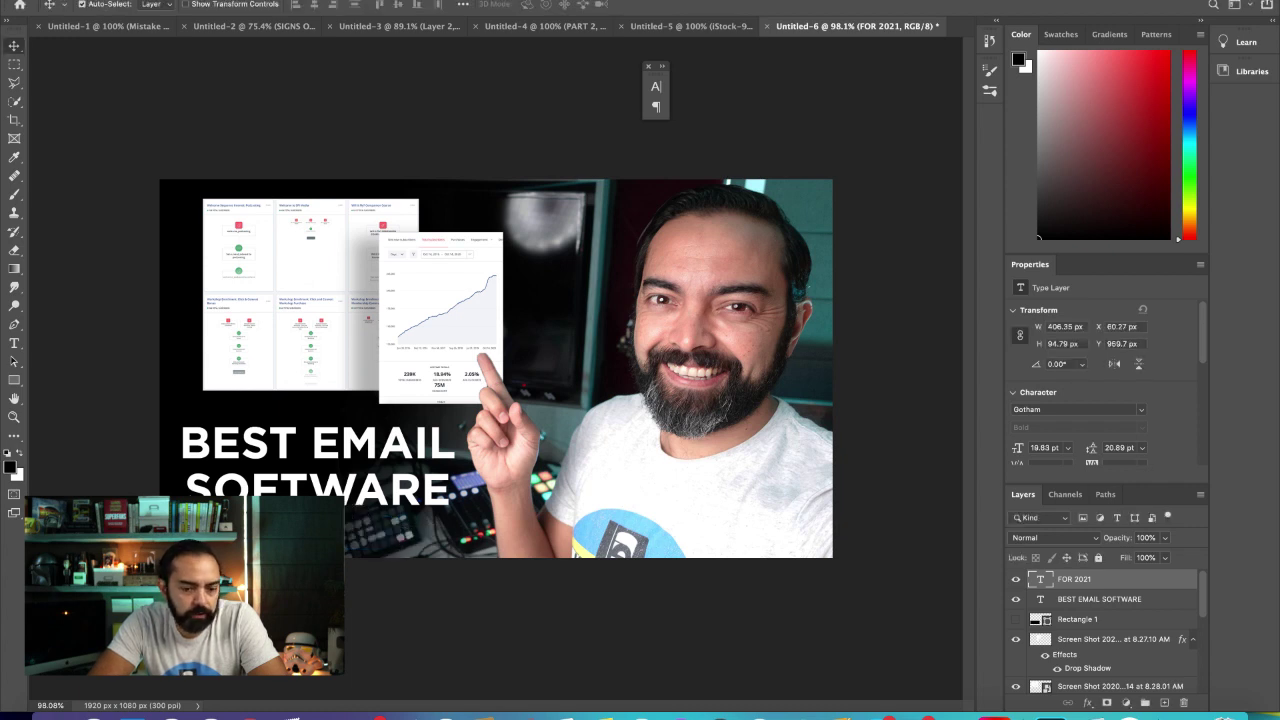
Step: Left-align the "BEST EMAIL SOFTWARE" text and move it back below the screenshots, clear of the pointing hand
right_click(336, 494)
left_click(375, 521)
left_click_drag(336, 491, 335, 491)
left_click(14, 343)
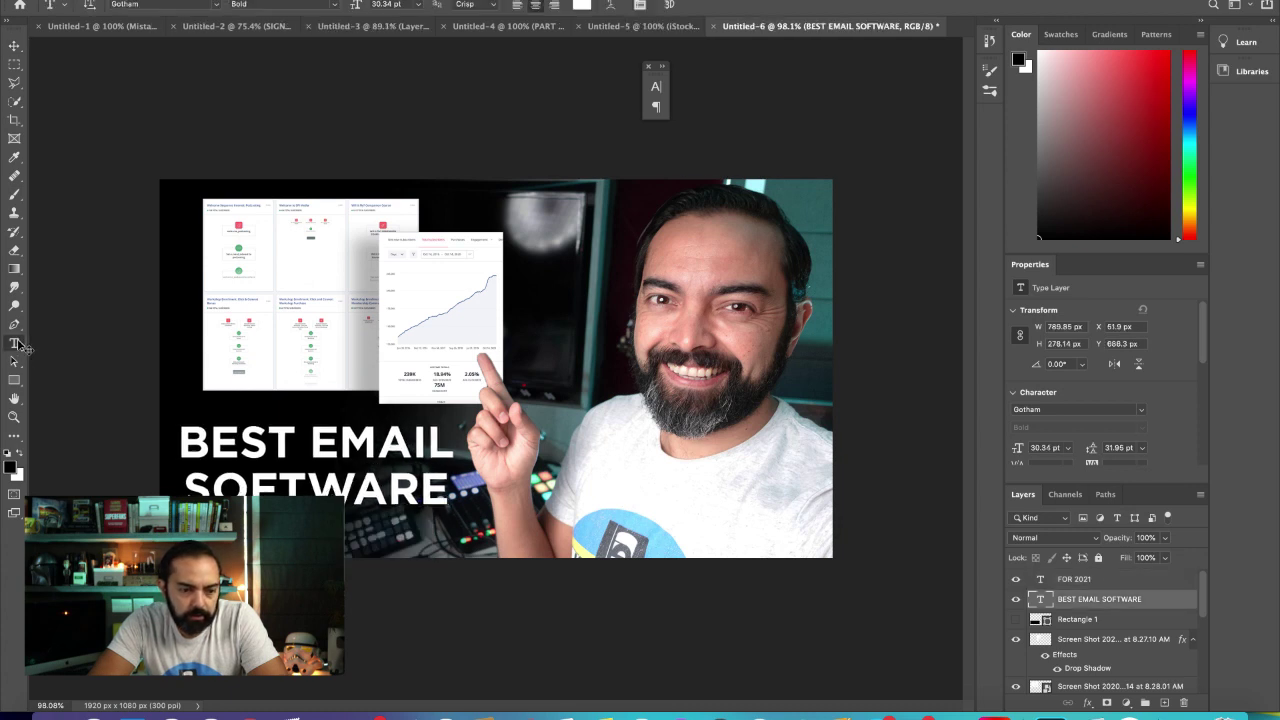
left_click_drag(184, 445, 550, 548)
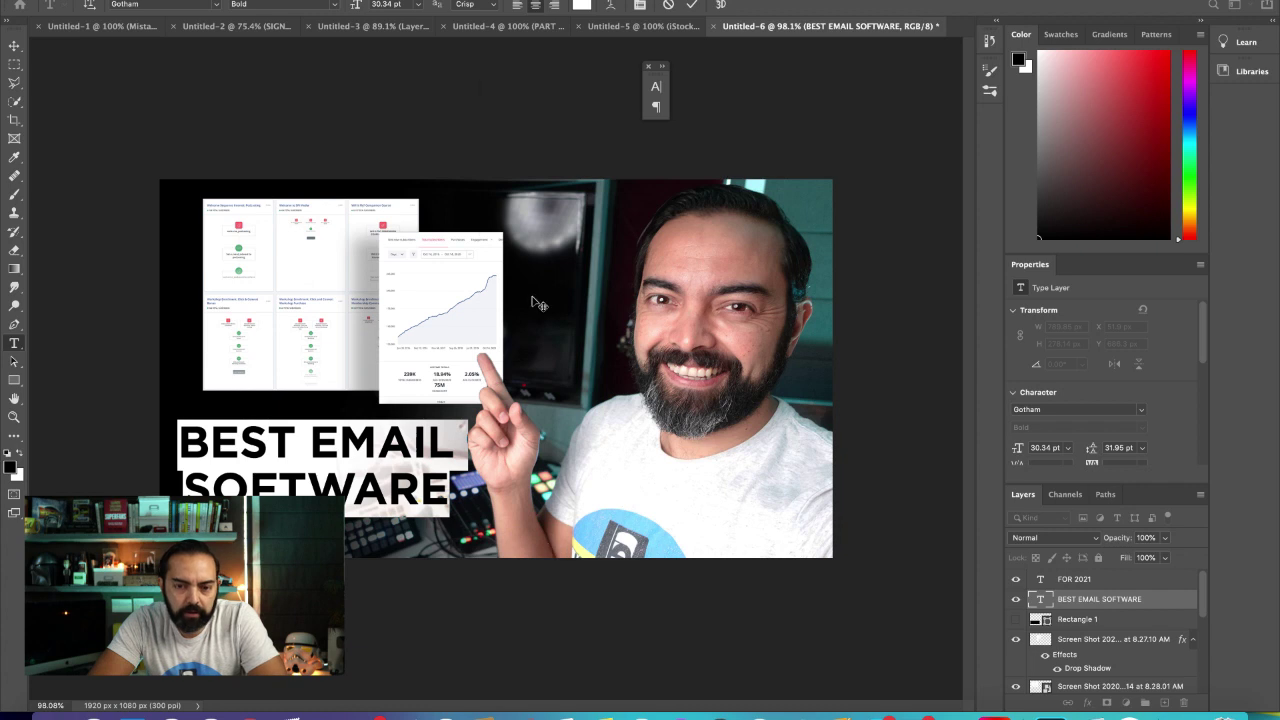
left_click(656, 86)
left_click(553, 81)
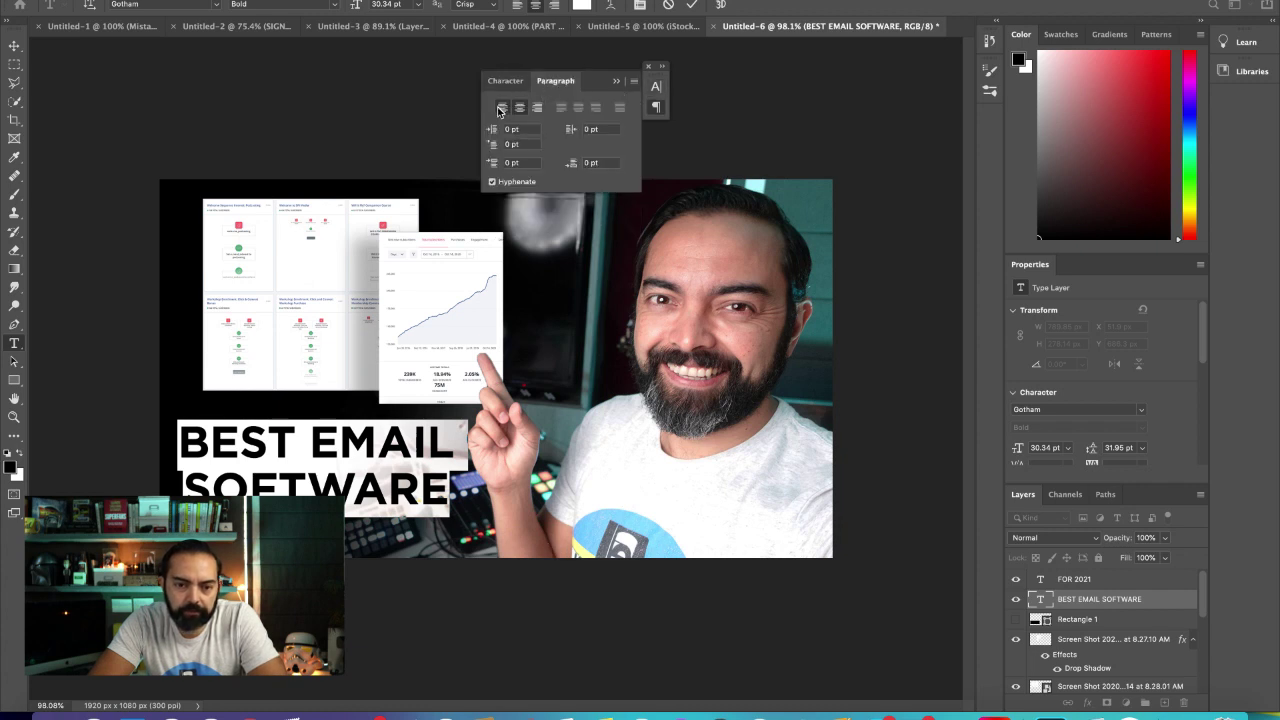
left_click(498, 111)
left_click(15, 47)
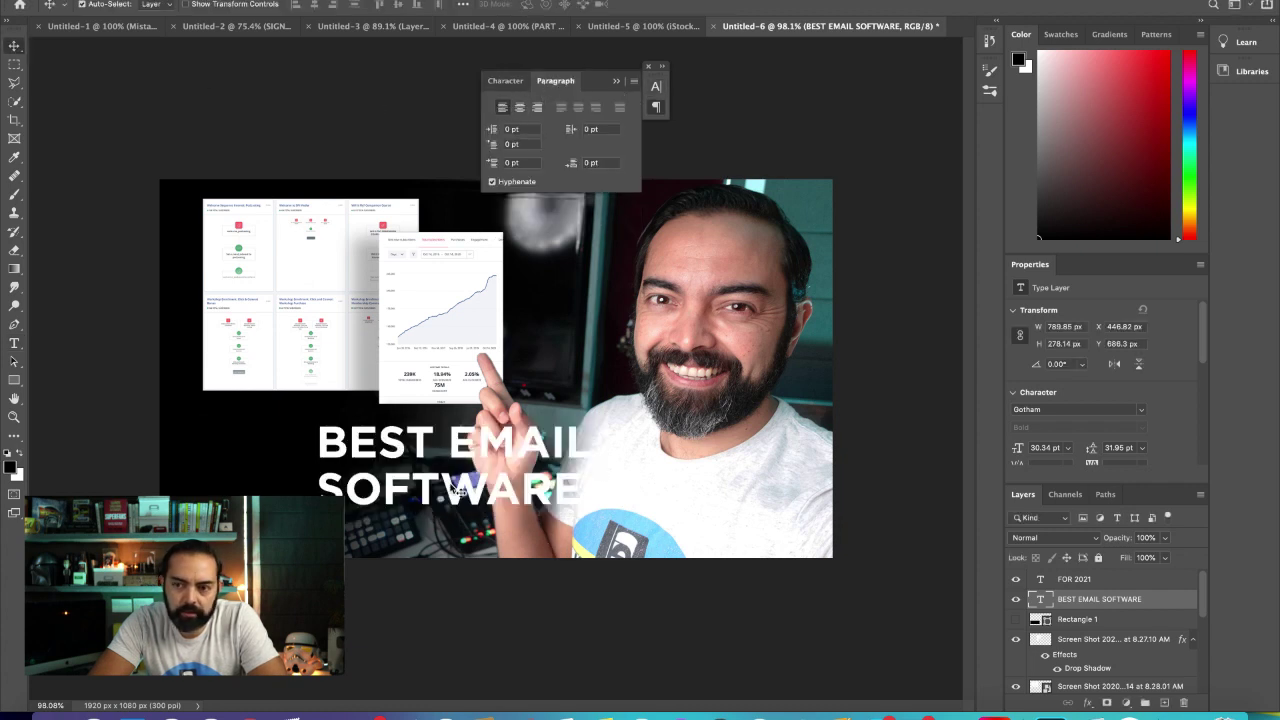
left_click_drag(460, 496, 321, 488)
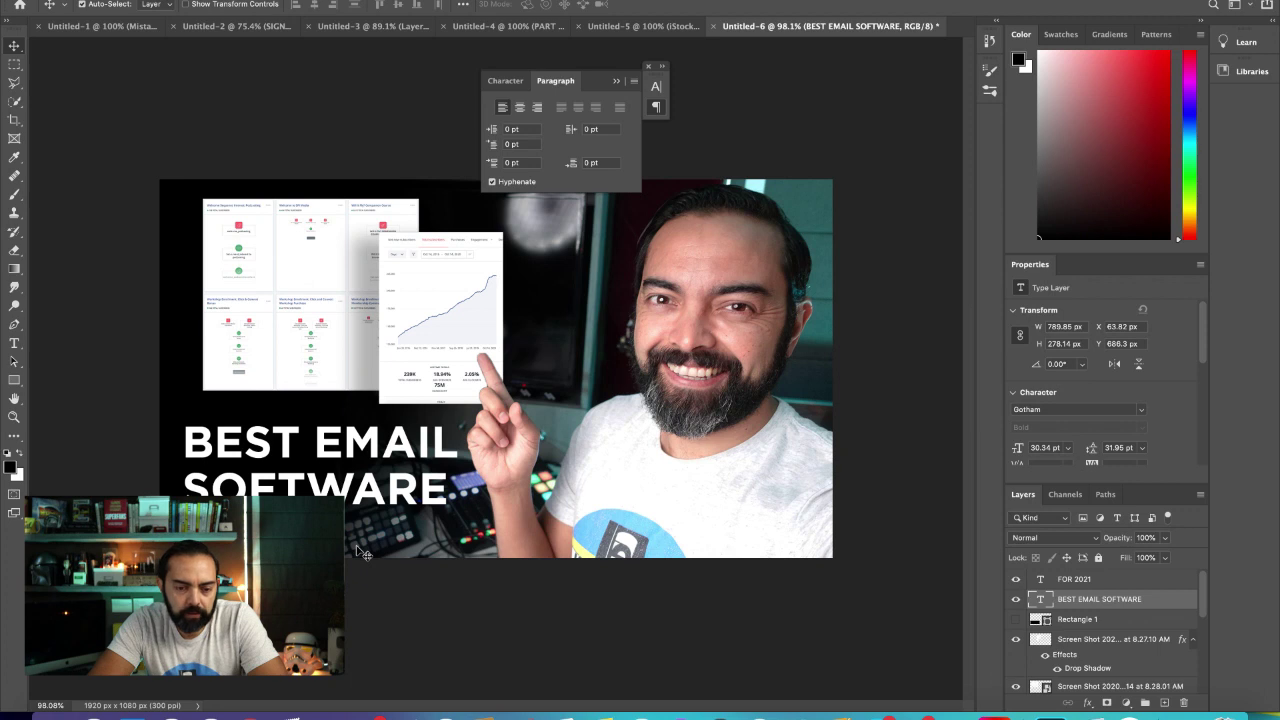
Step: Set the foreground colour to red (ff0000) and add an empty layer above the title layer
key("i")
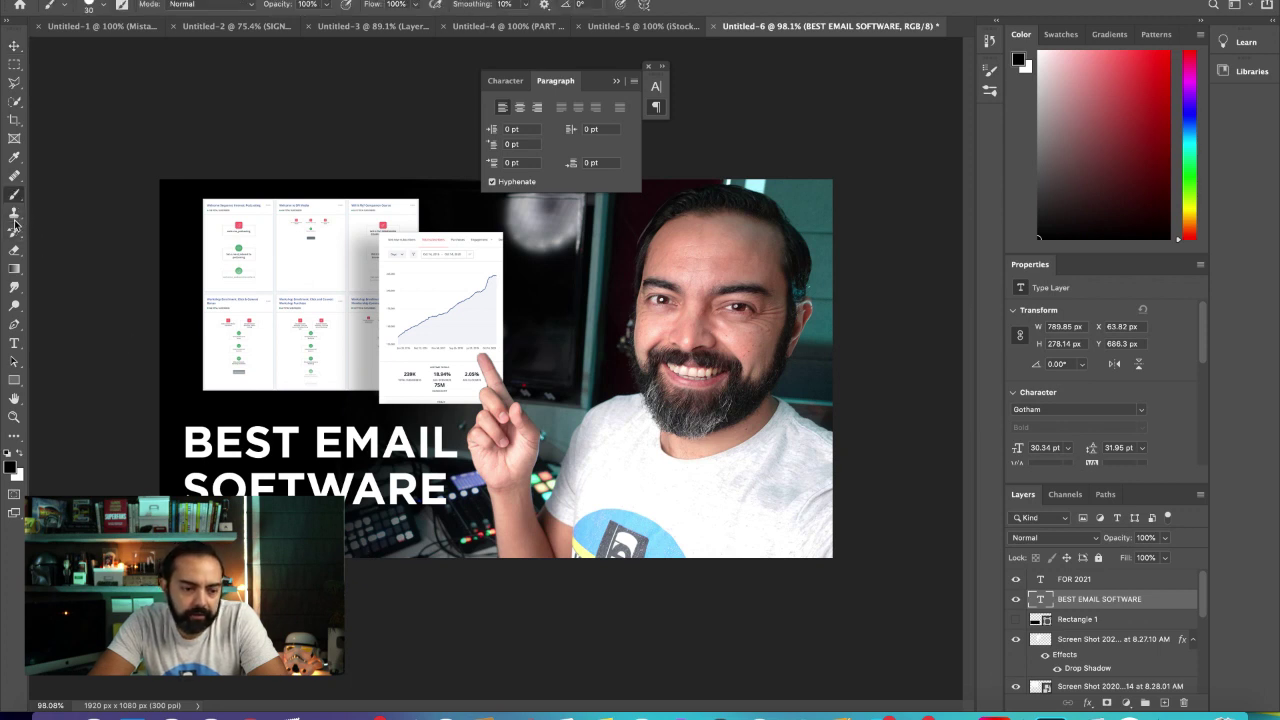
left_click(9, 465)
left_click_drag(690, 549, 800, 480)
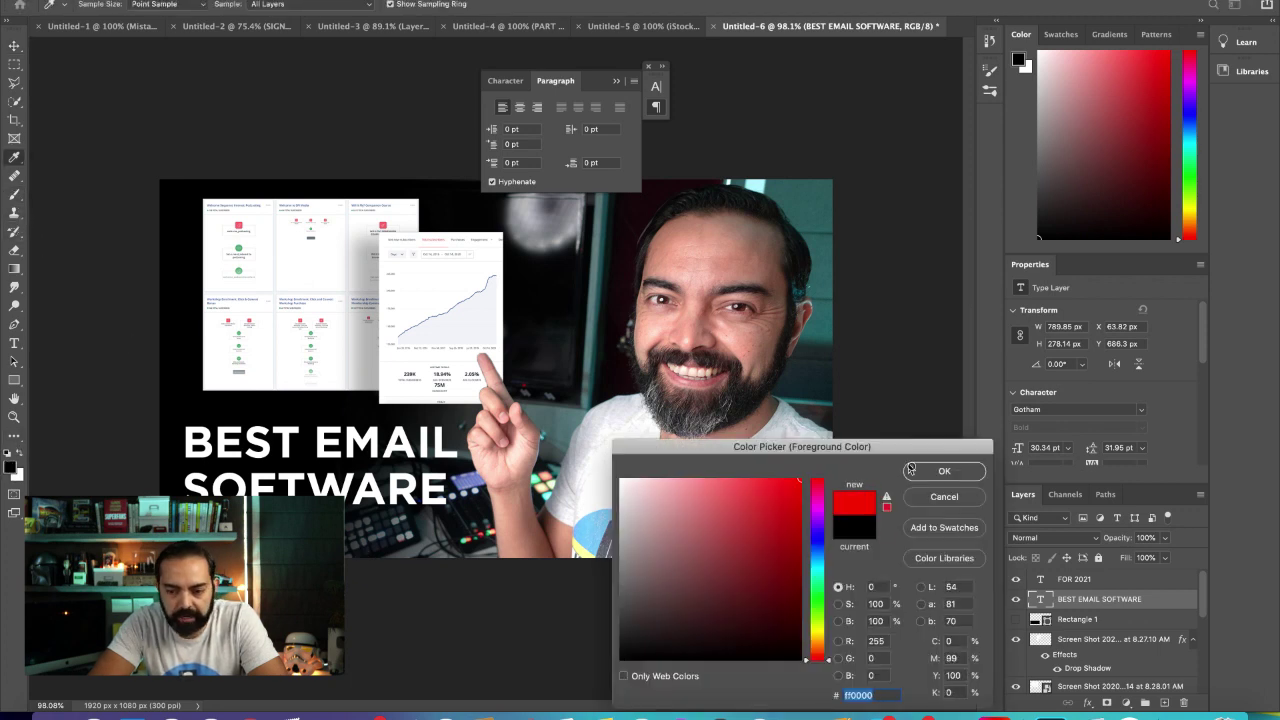
left_click(937, 470)
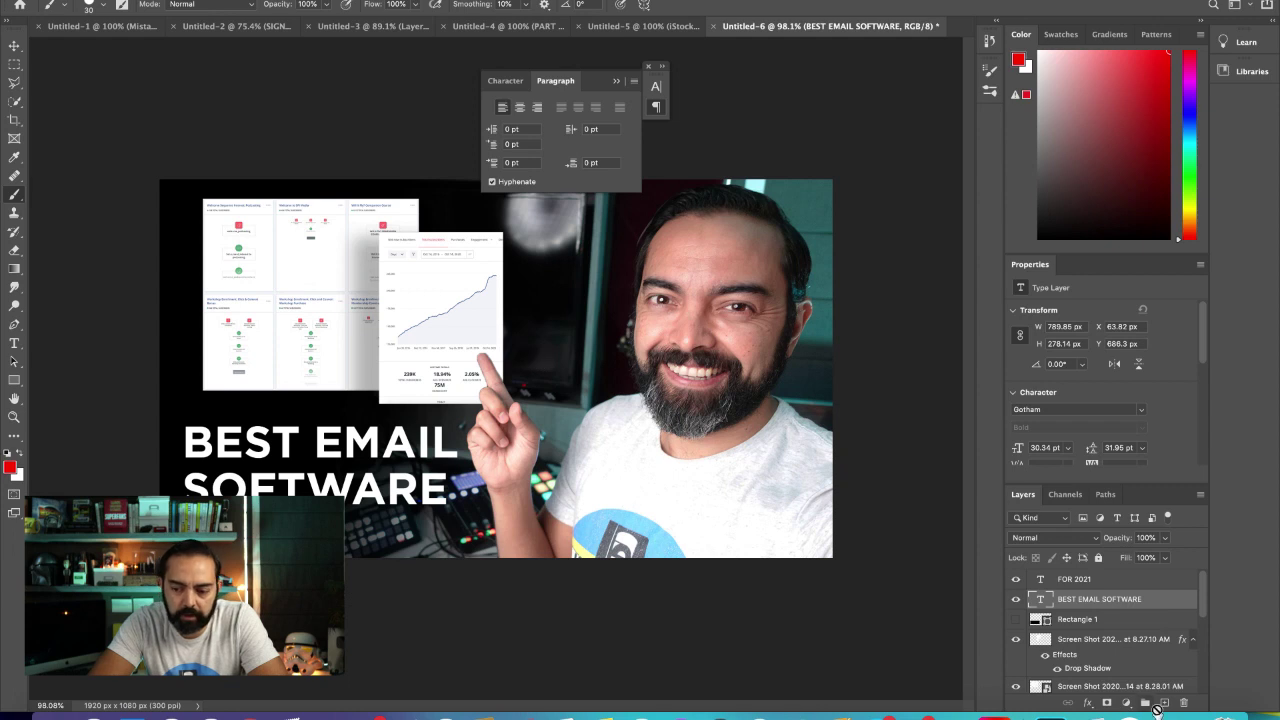
left_click(1166, 704)
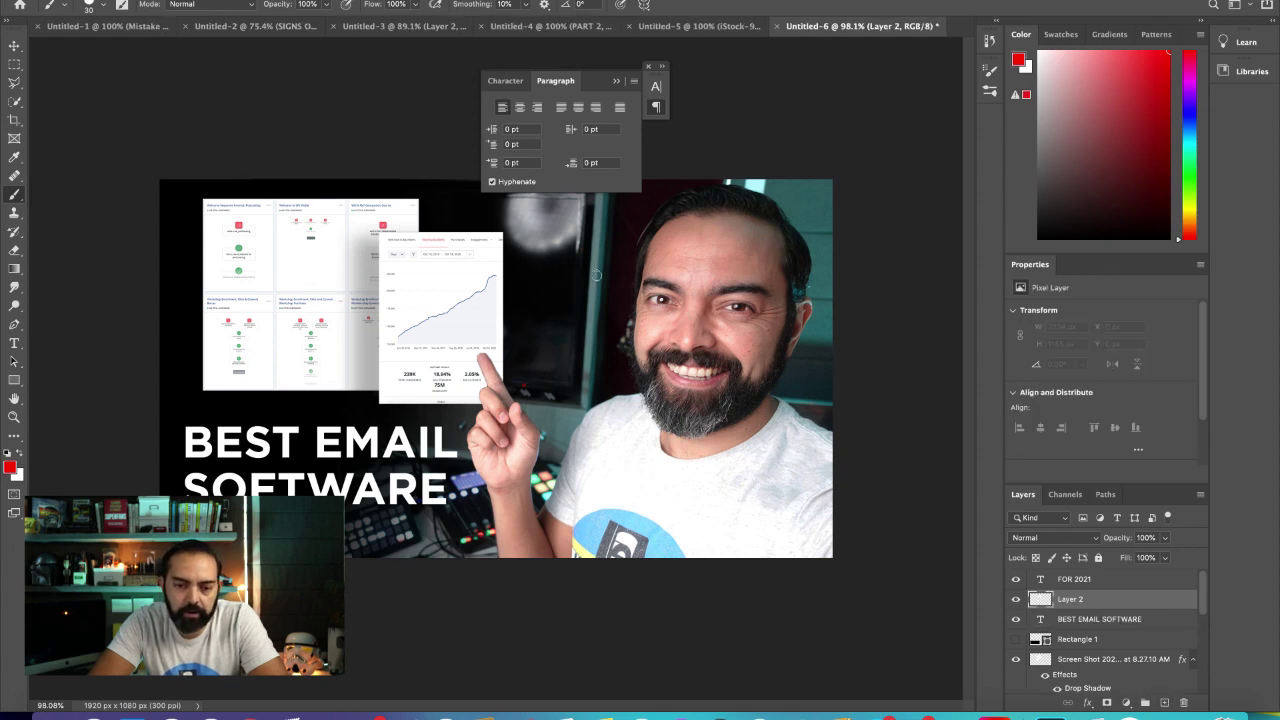
Step: Try painting a red brush stroke from beside the face toward the growth chart, and undo it
mouse_move(596, 274)
left_mouse_down()
mouse_move(558, 292)
mouse_move(457, 281)
mouse_move(494, 280)
left_mouse_up()
key("super+z")
key("super+z")
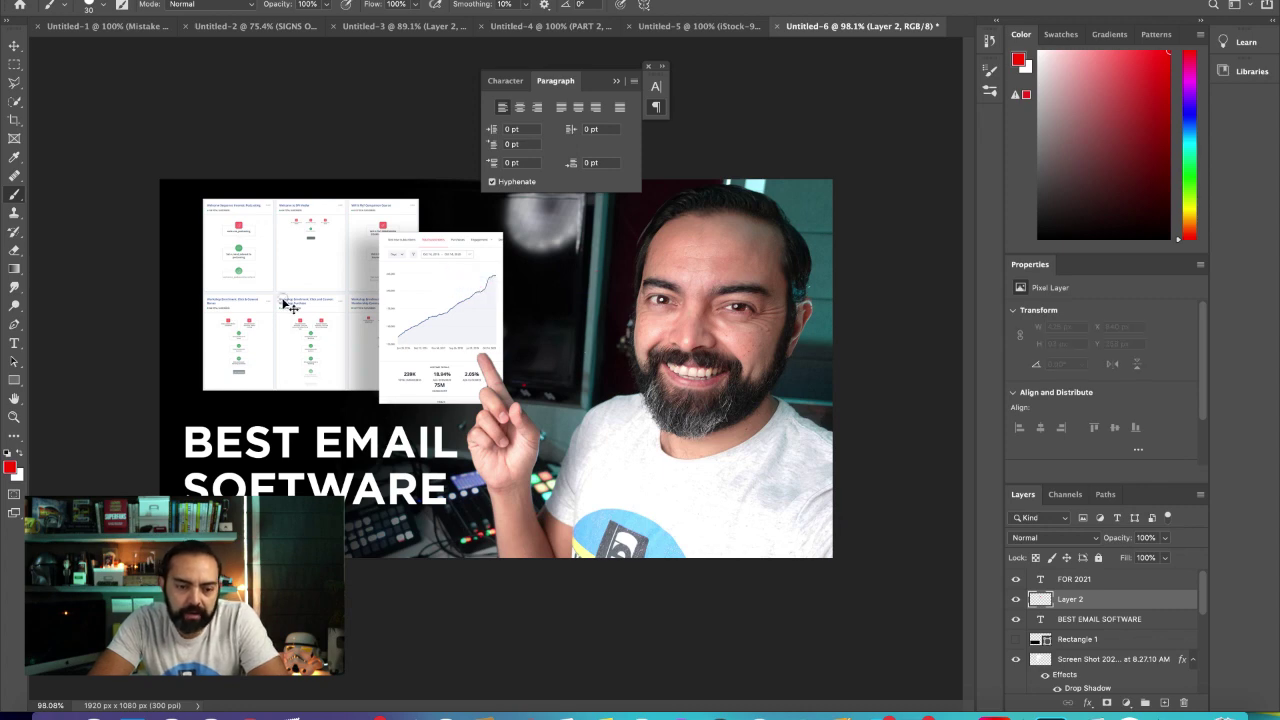